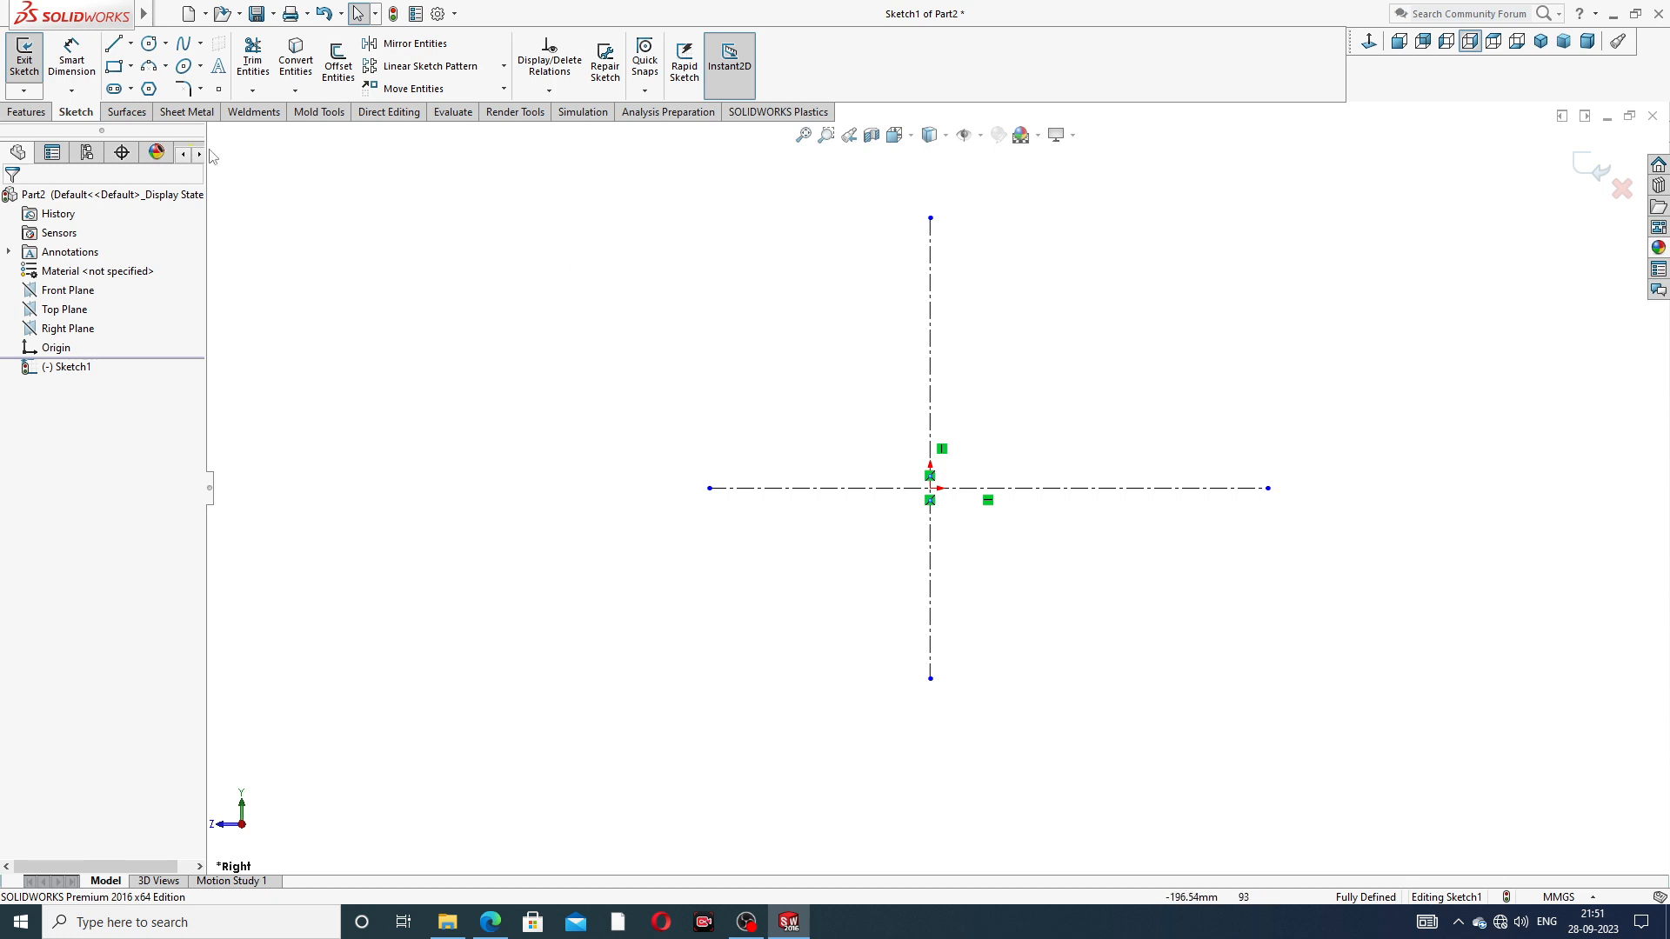
- Sketch the profile's lower side: base line on the horizontal centreline, slanted line, about 10 mm riser, about 36 mm horizontal line and end riser
click(113, 44)
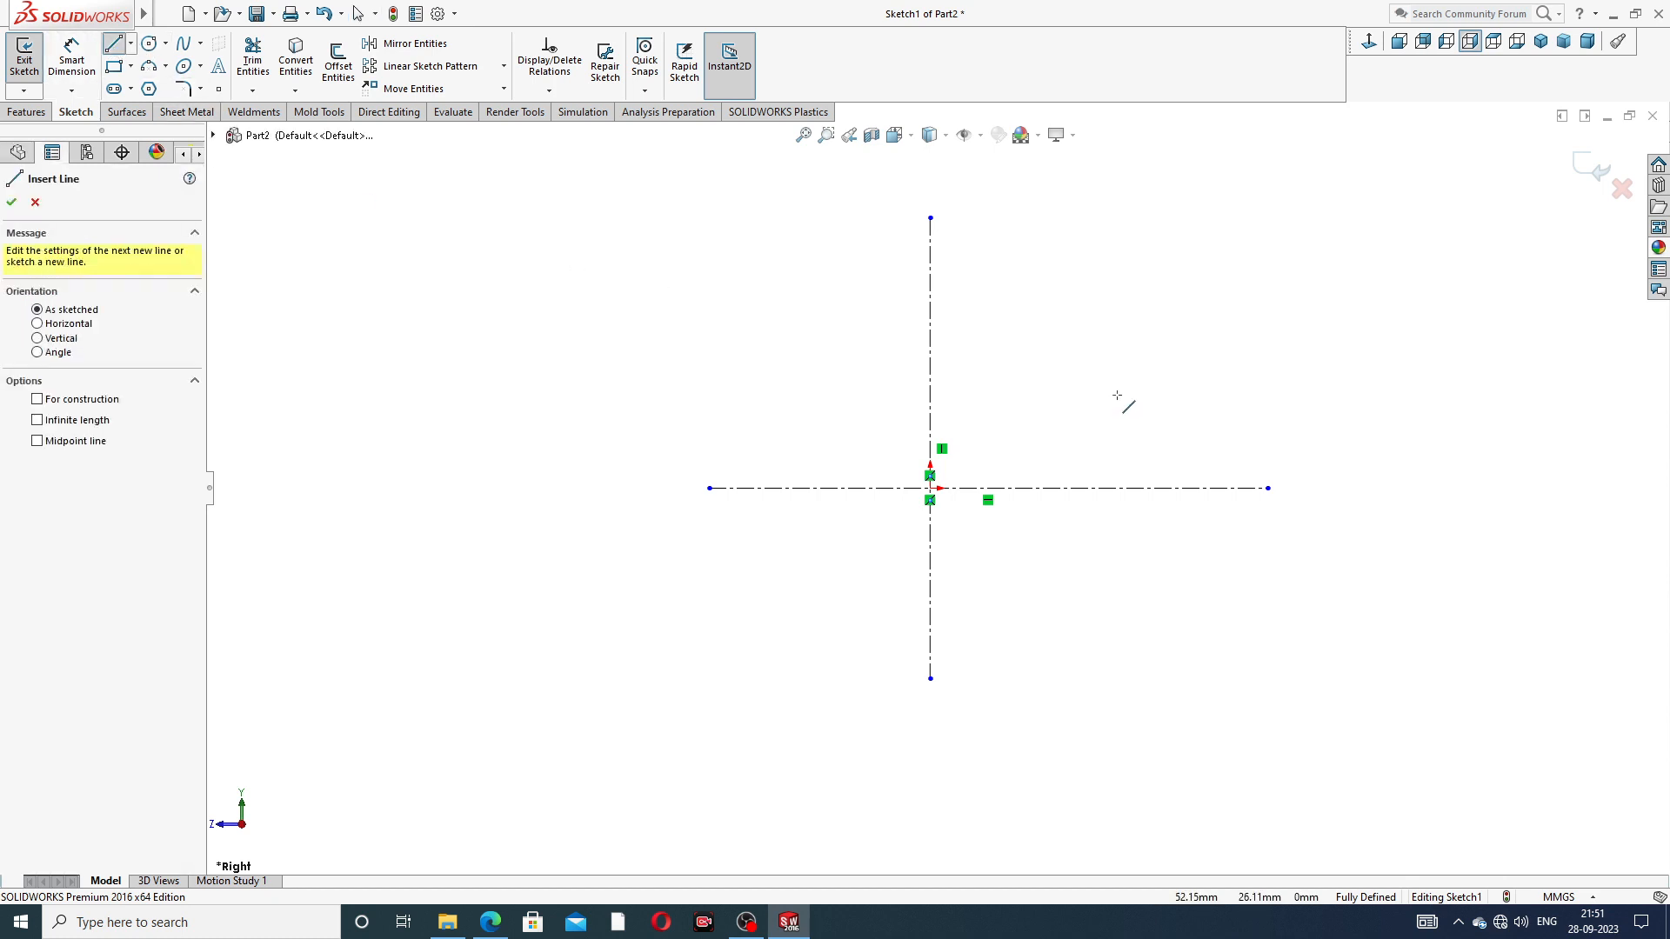
click(1012, 489)
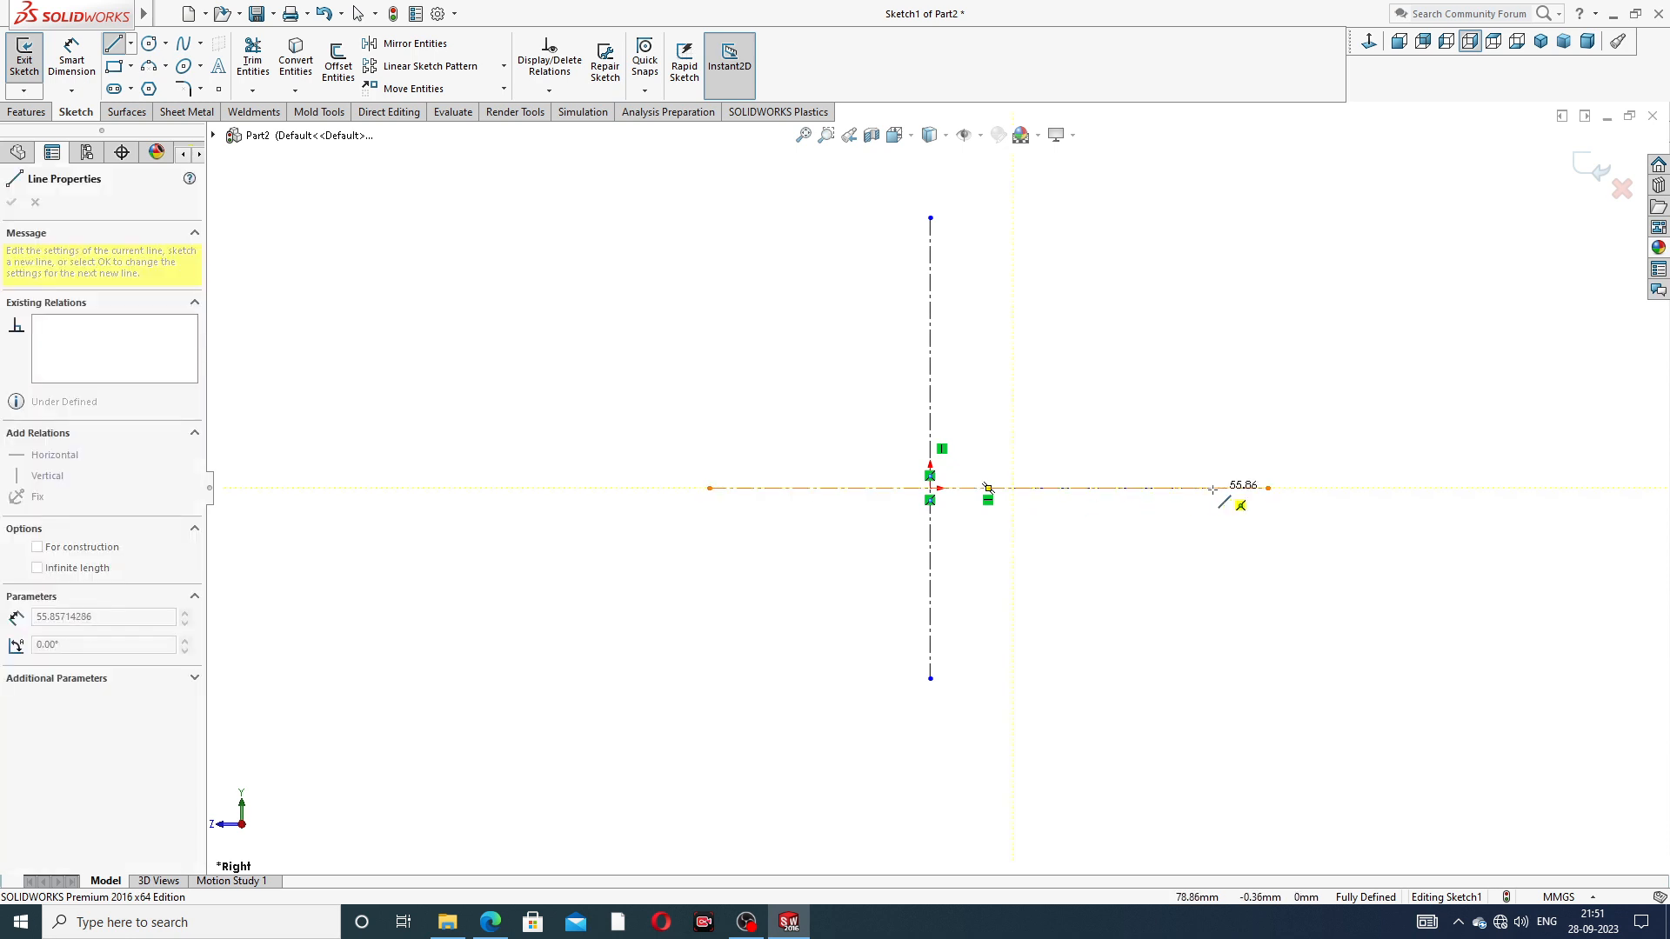
click(1152, 489)
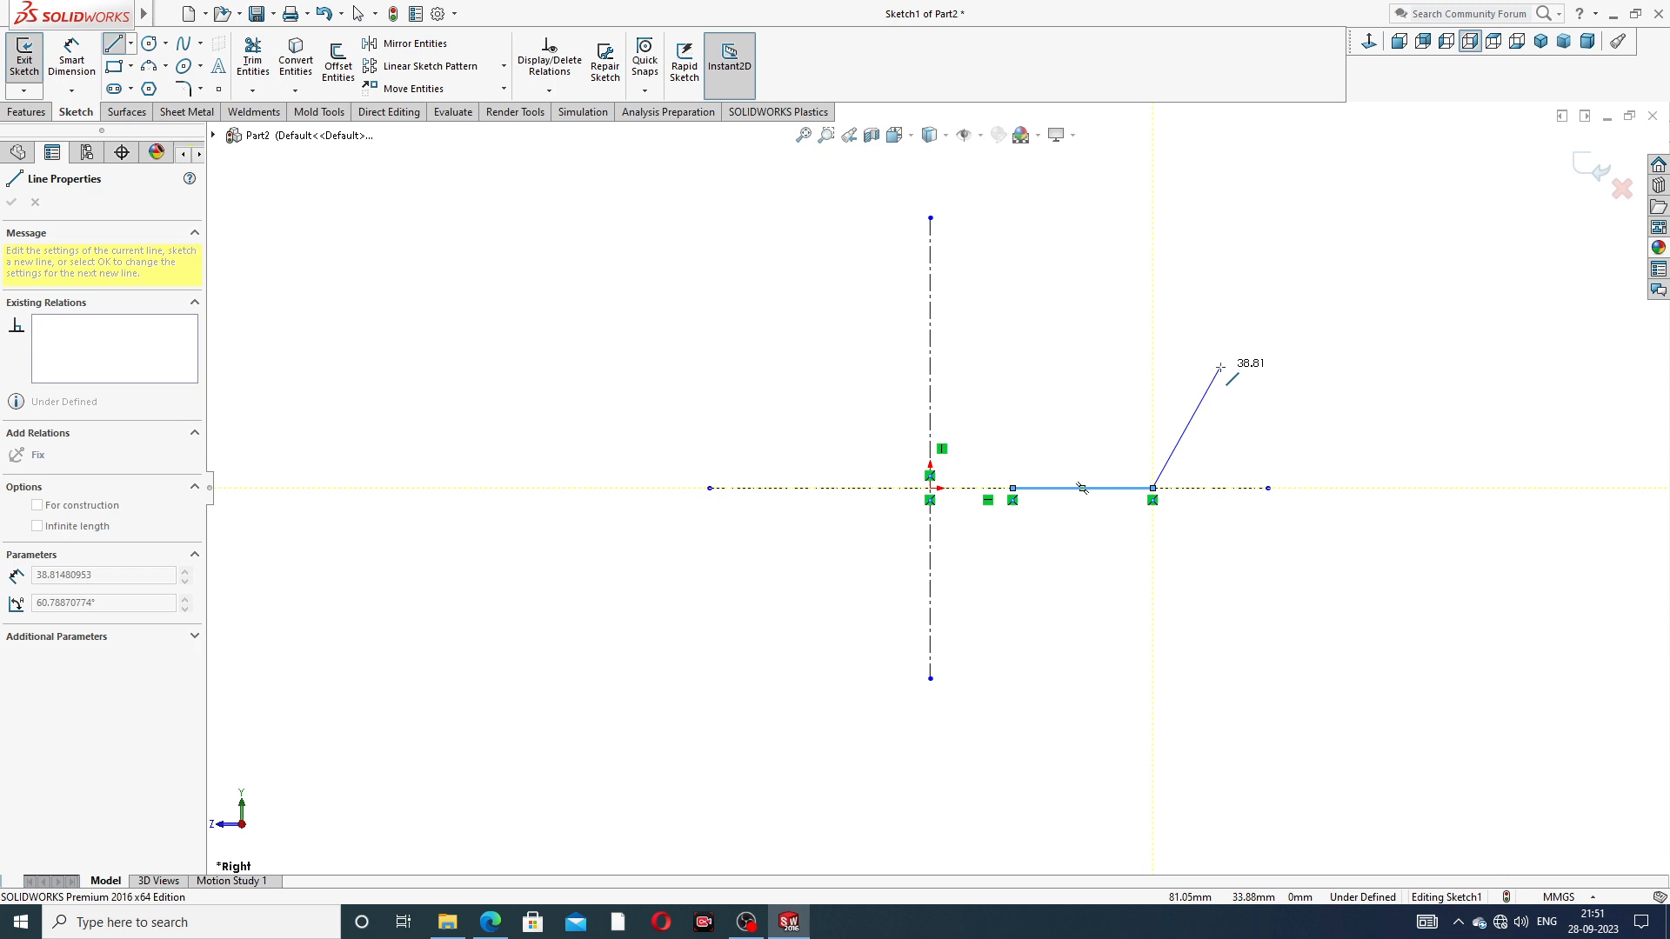
click(1216, 376)
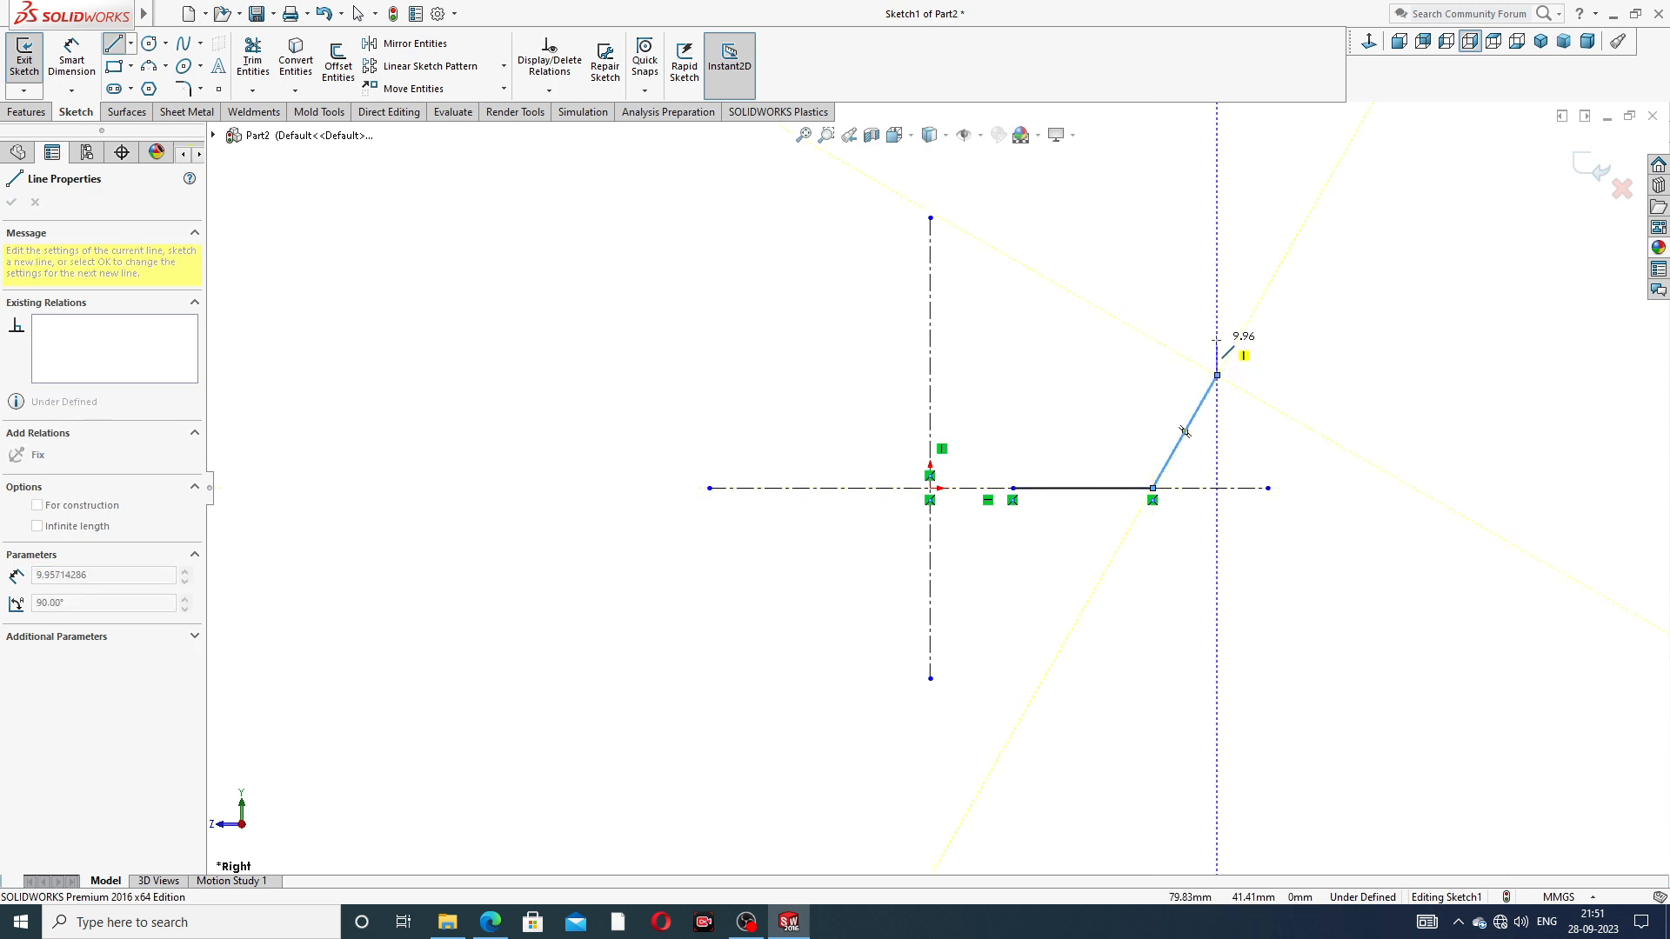
click(1217, 339)
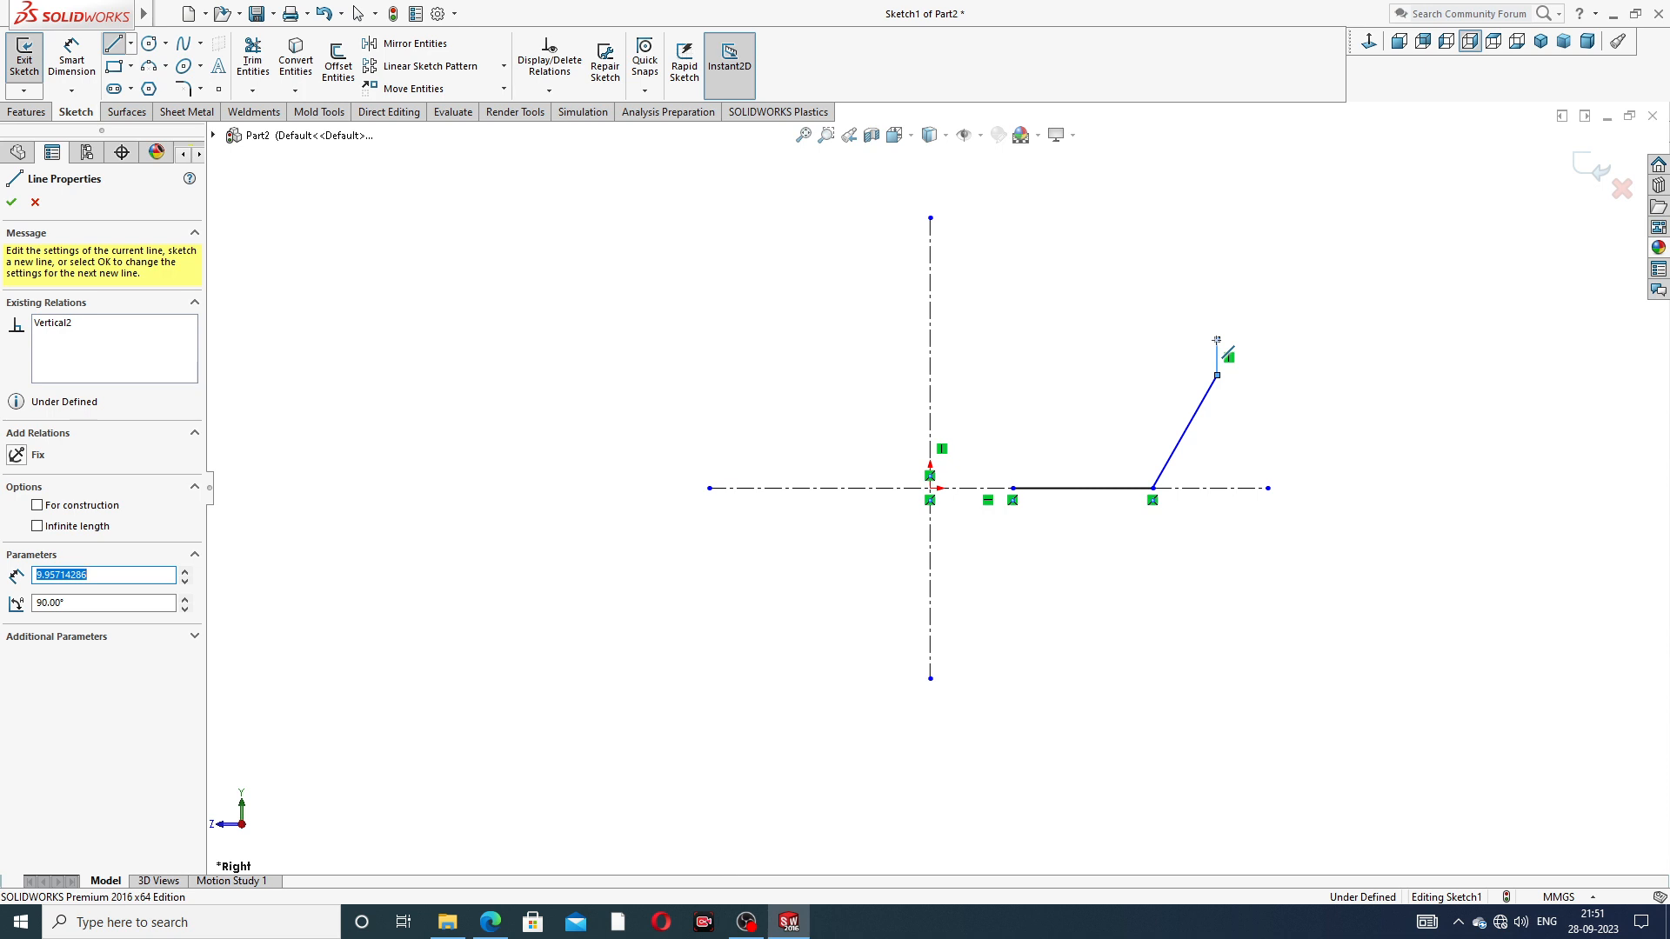
click(1346, 340)
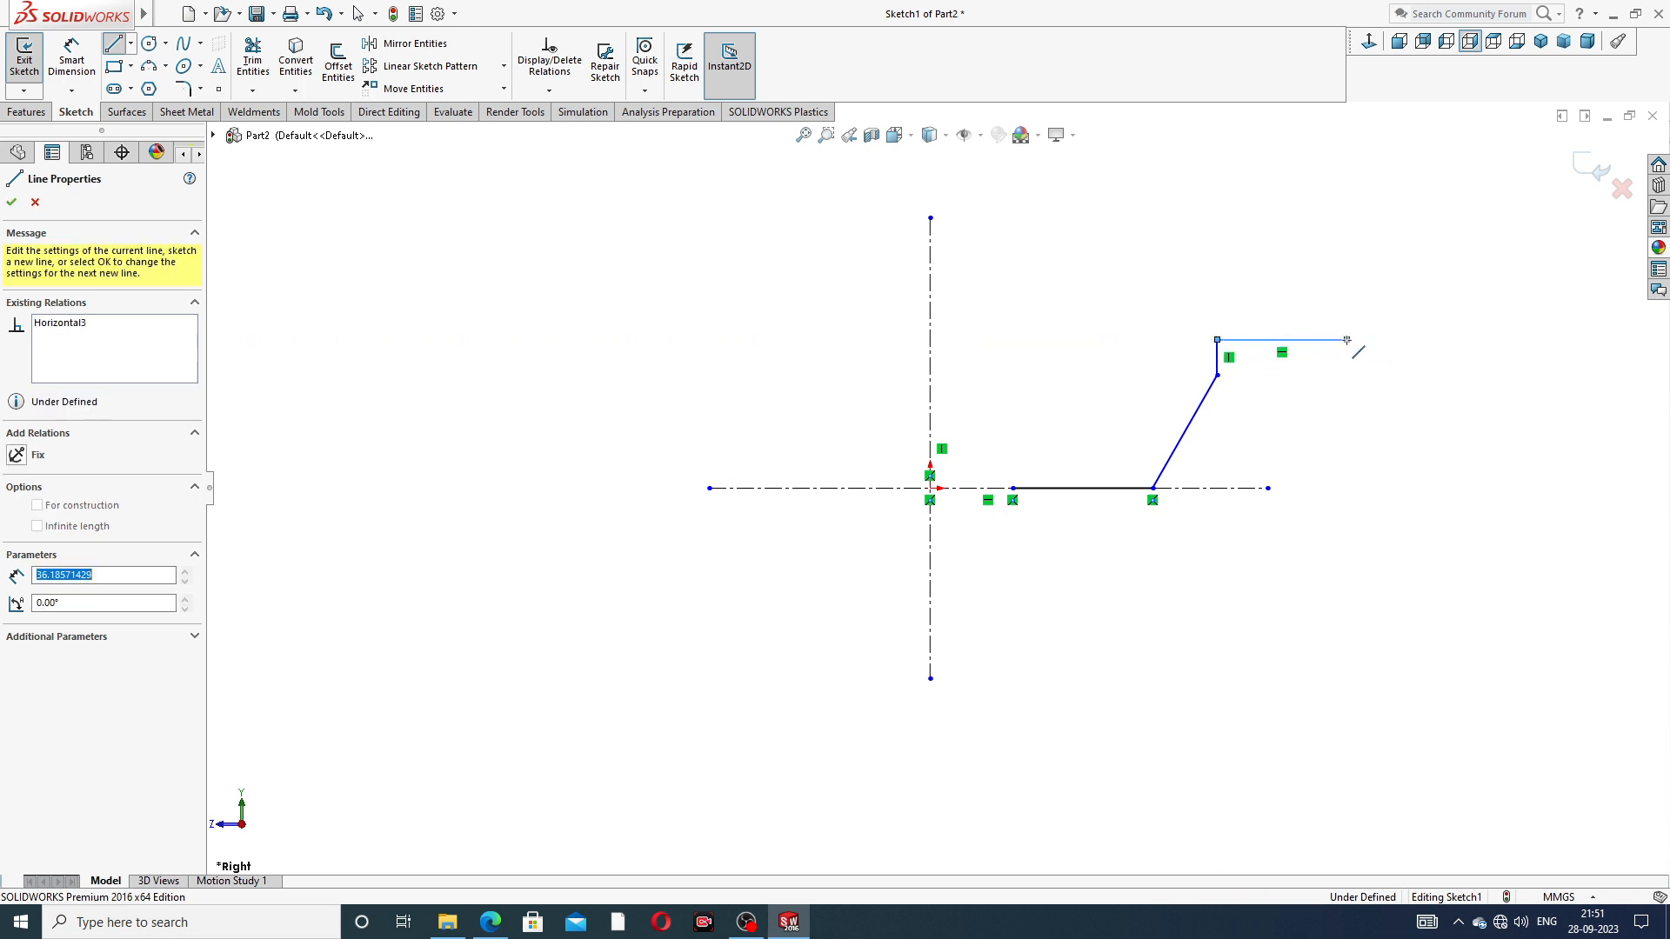
click(1347, 263)
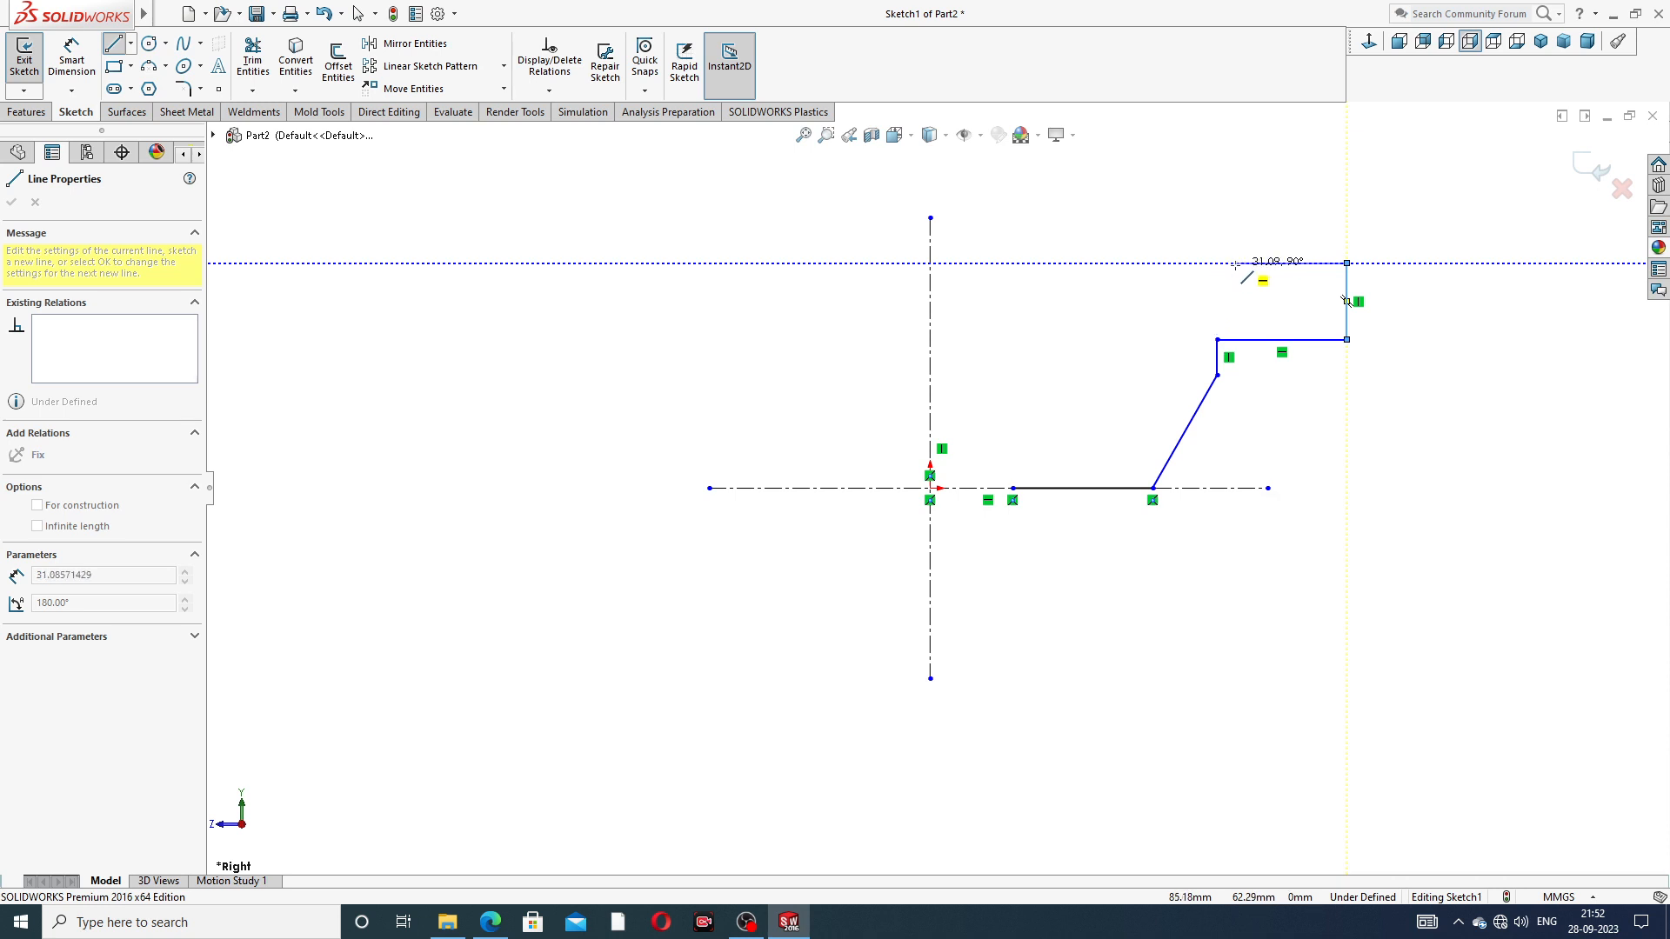
- Close the profile with a top line, tangent arc, about 37 mm horizontal line, 41 mm vertical drop, diagonal and about 13 mm vertical line
click(1235, 262)
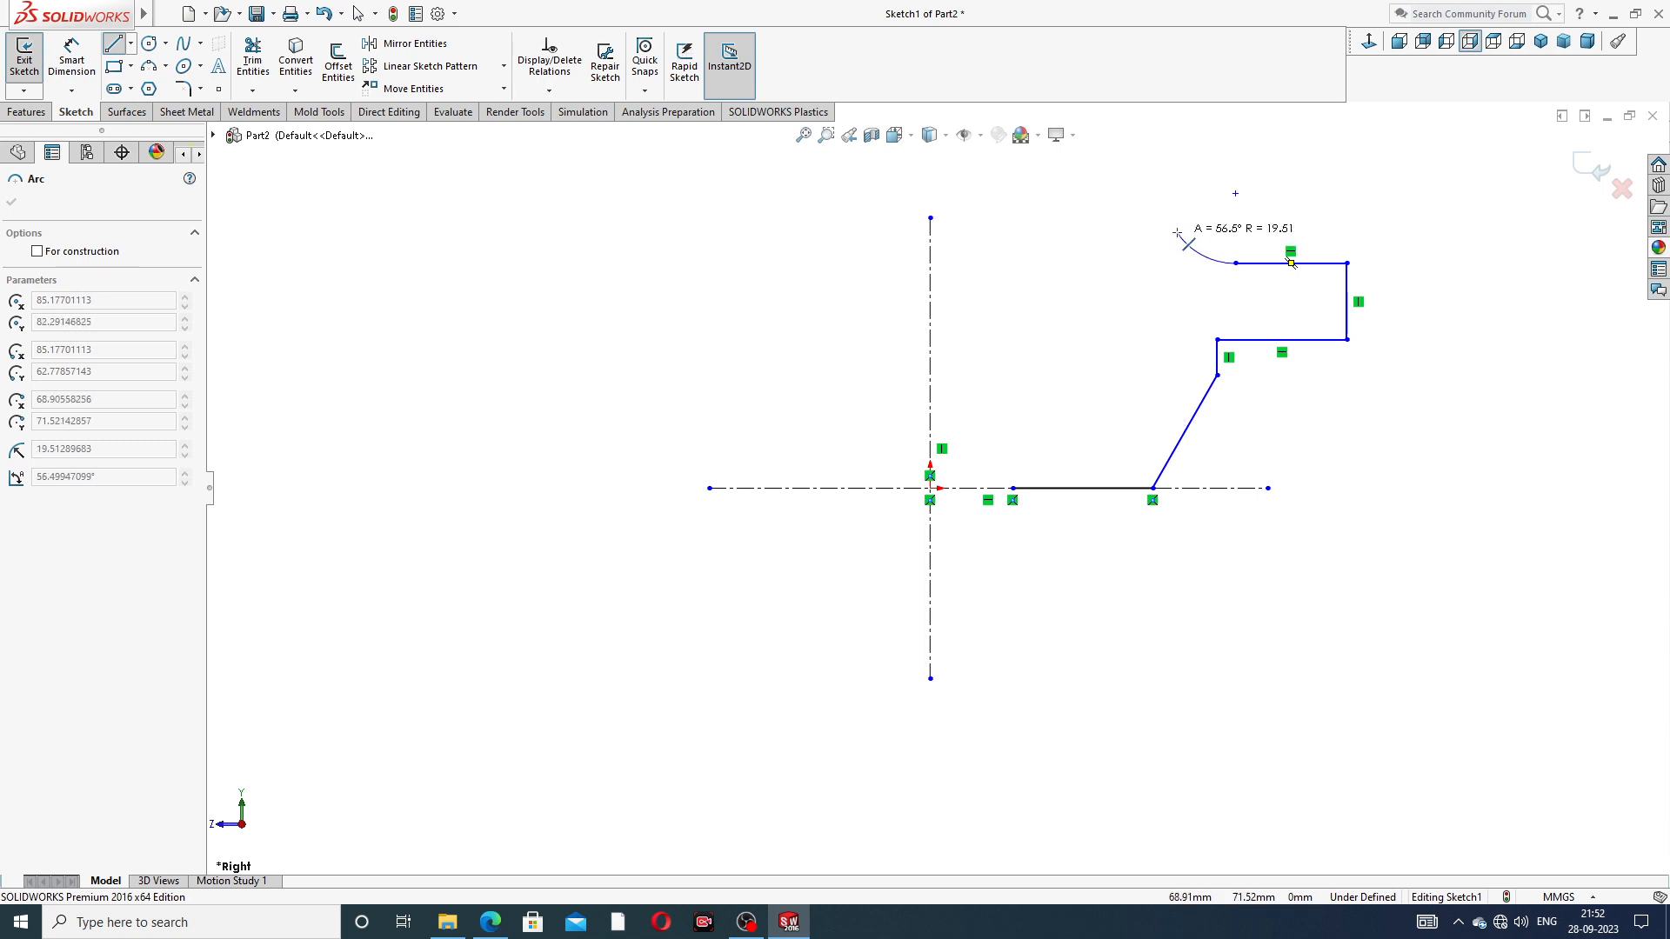
click(1192, 246)
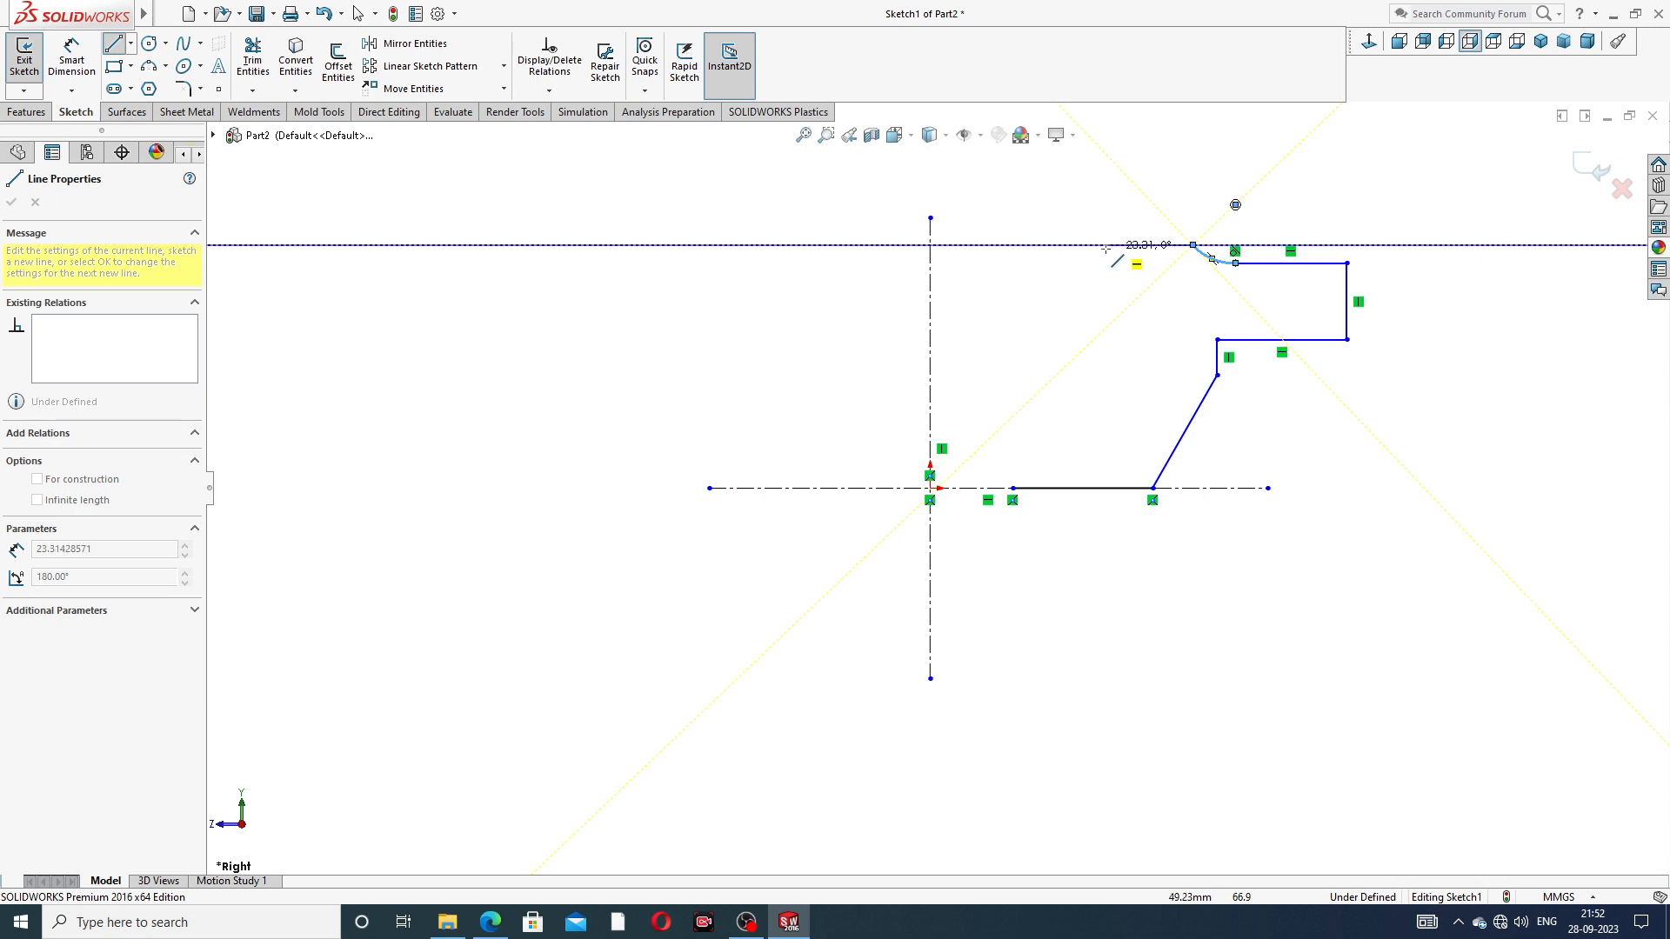
click(1060, 246)
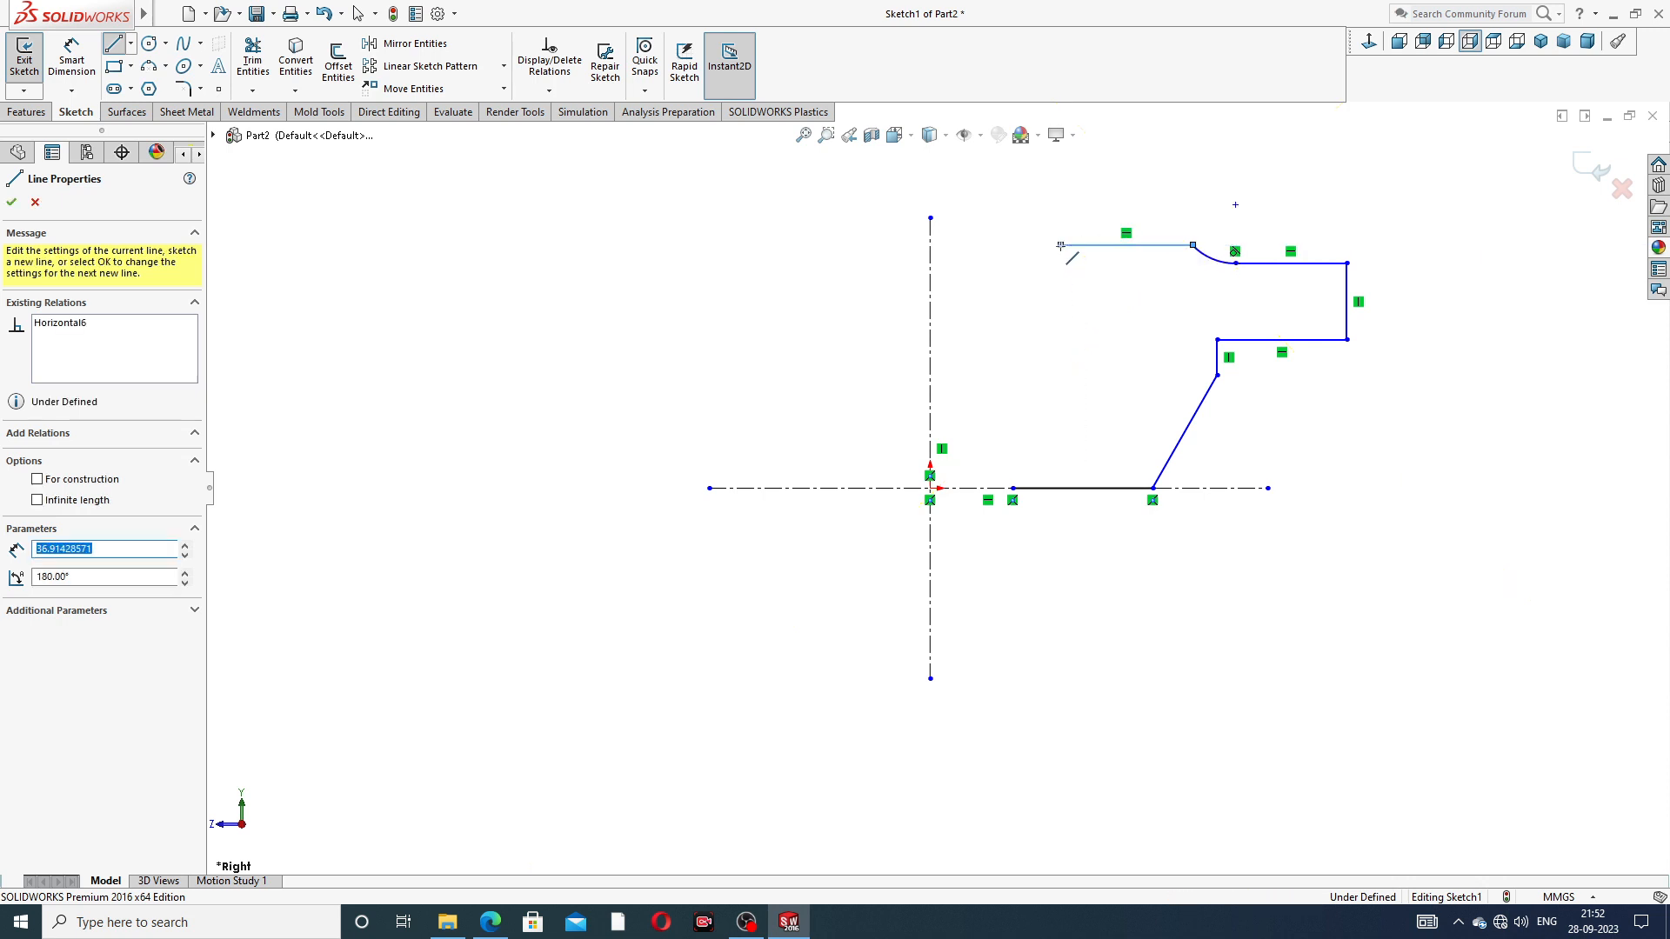
click(1060, 391)
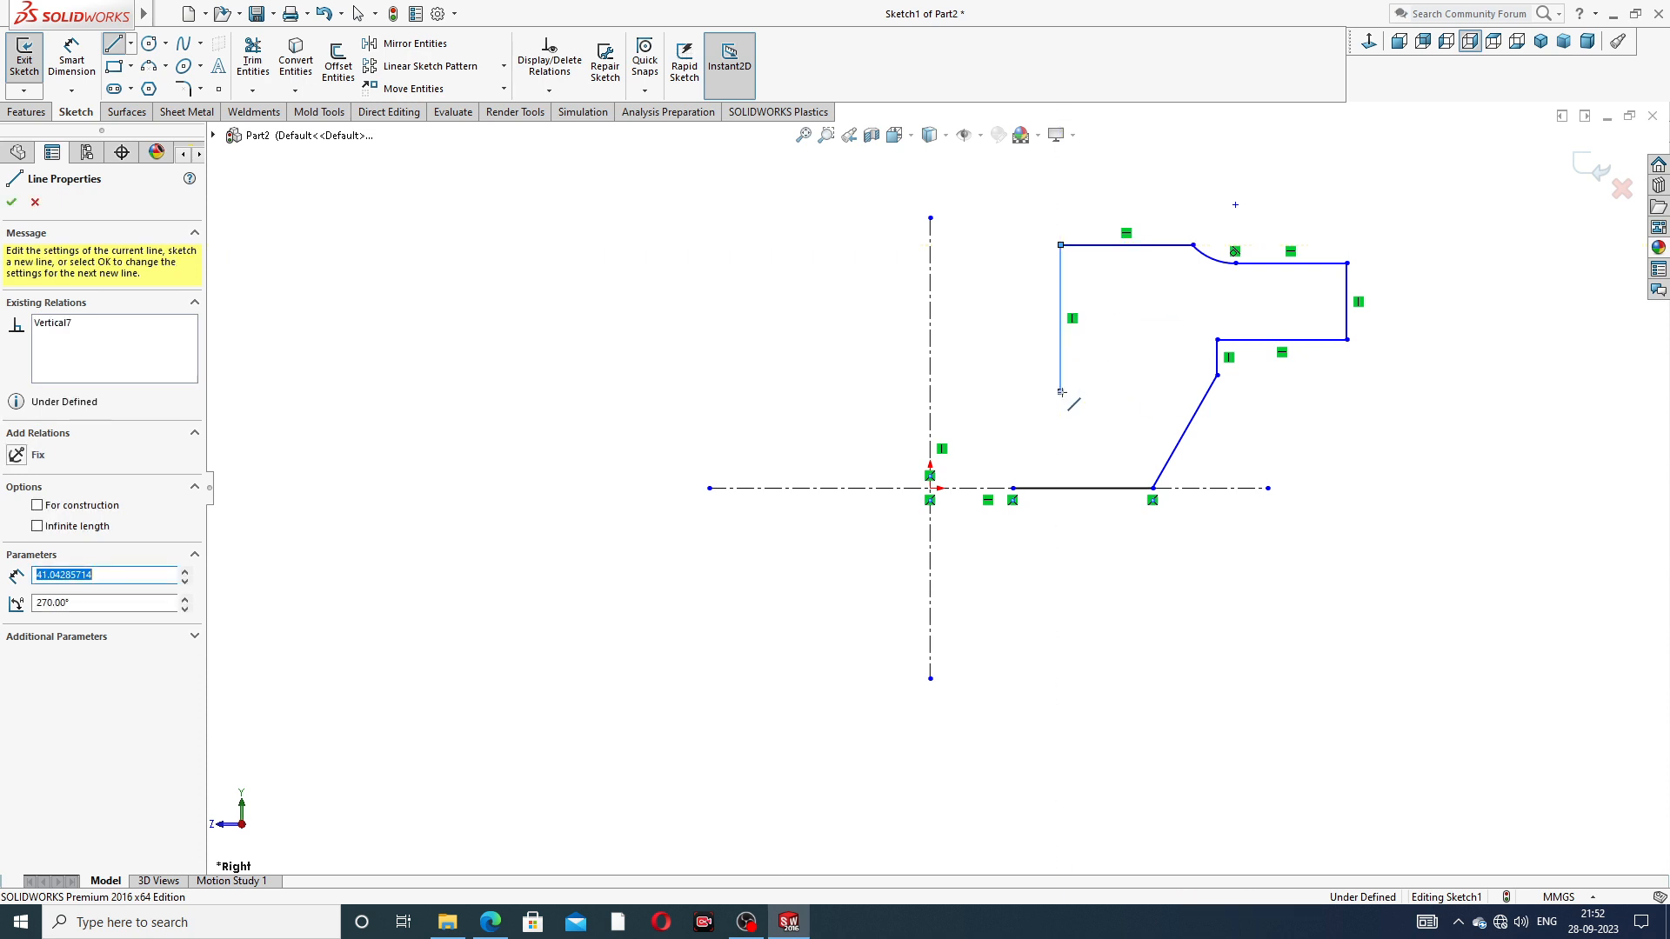
click(1012, 439)
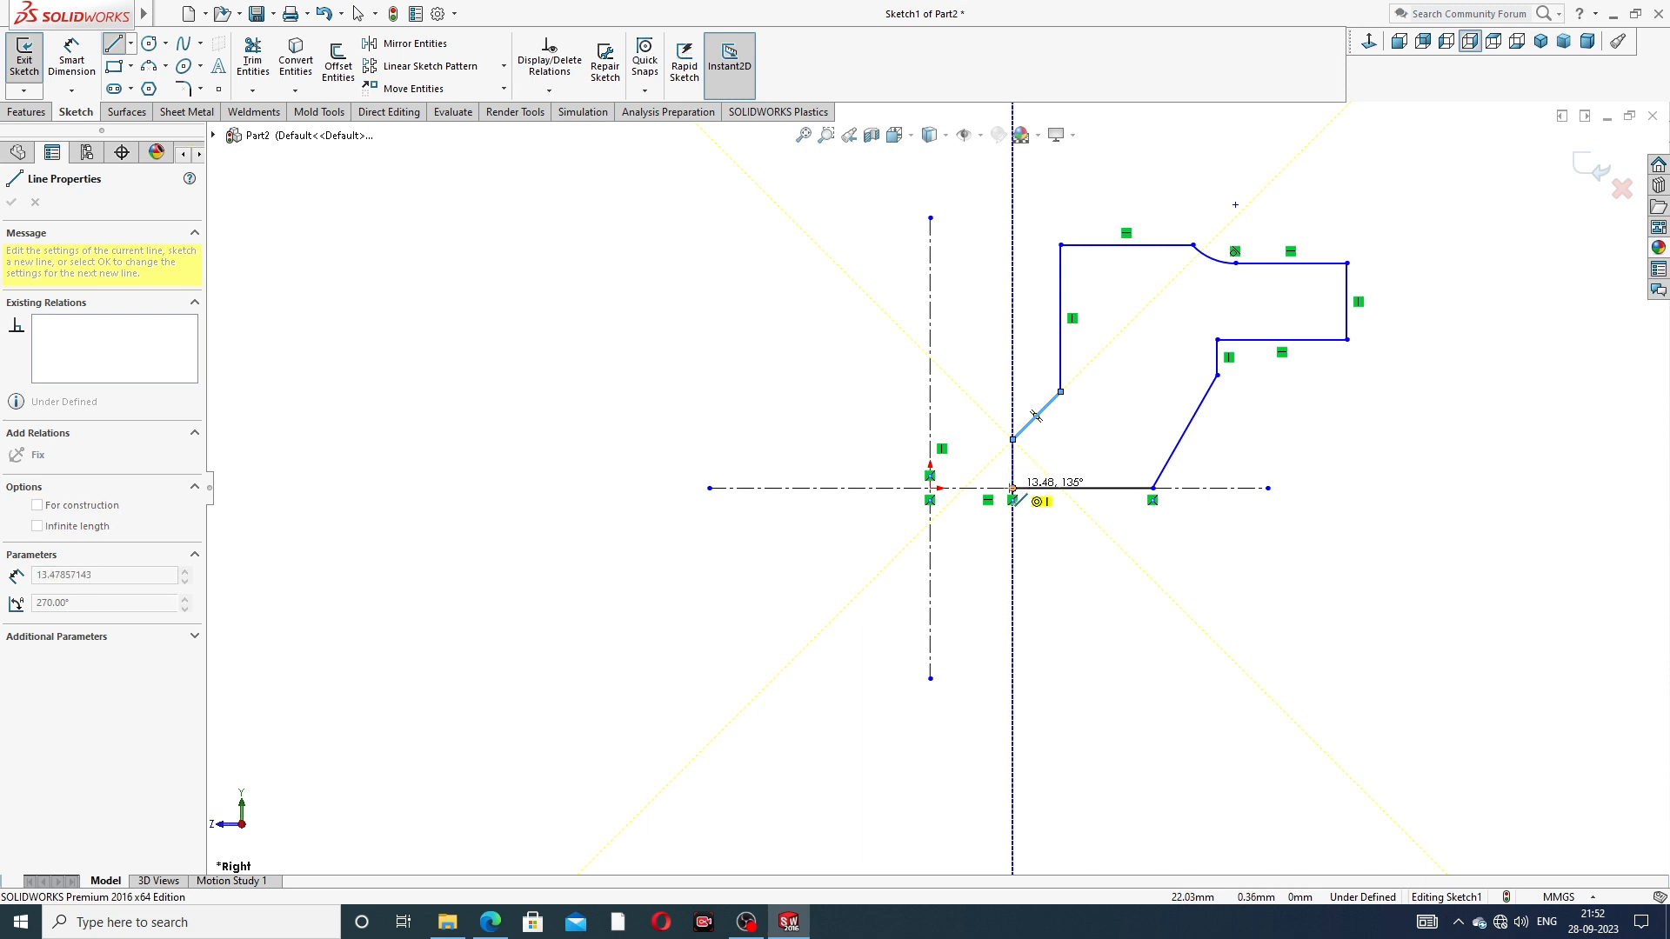
click(1012, 488)
right_click(1308, 378)
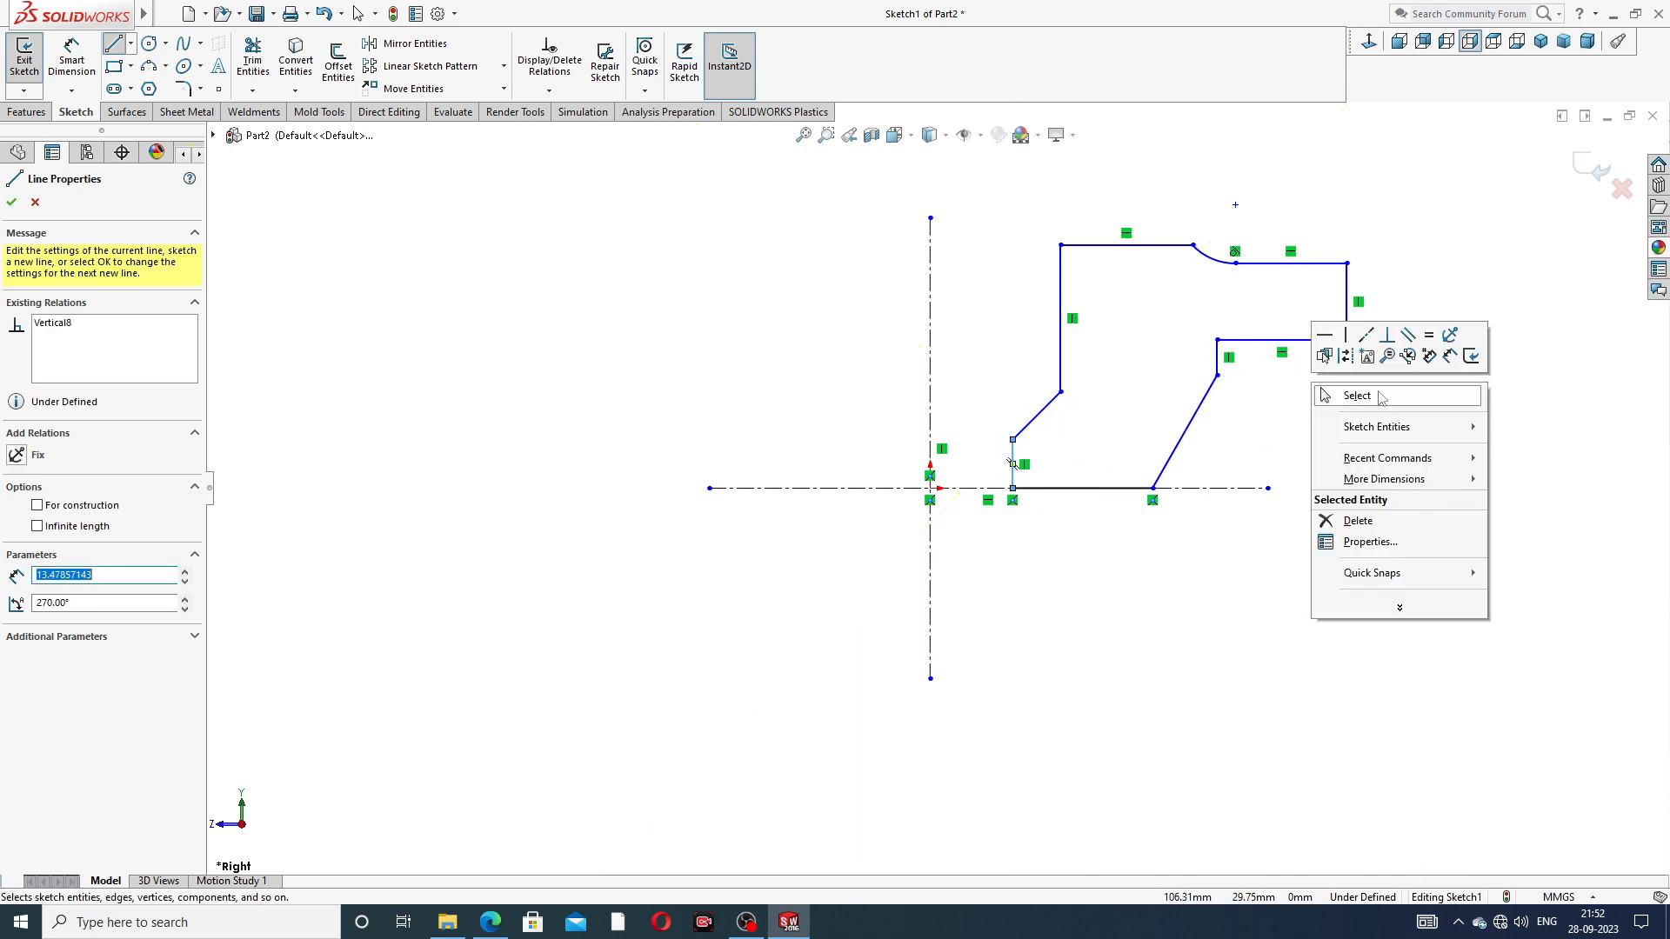
click(1367, 391)
- Dimension the base line's inner endpoint 14 mm from the vertical centreline
scroll(1235, 247, down, 2)
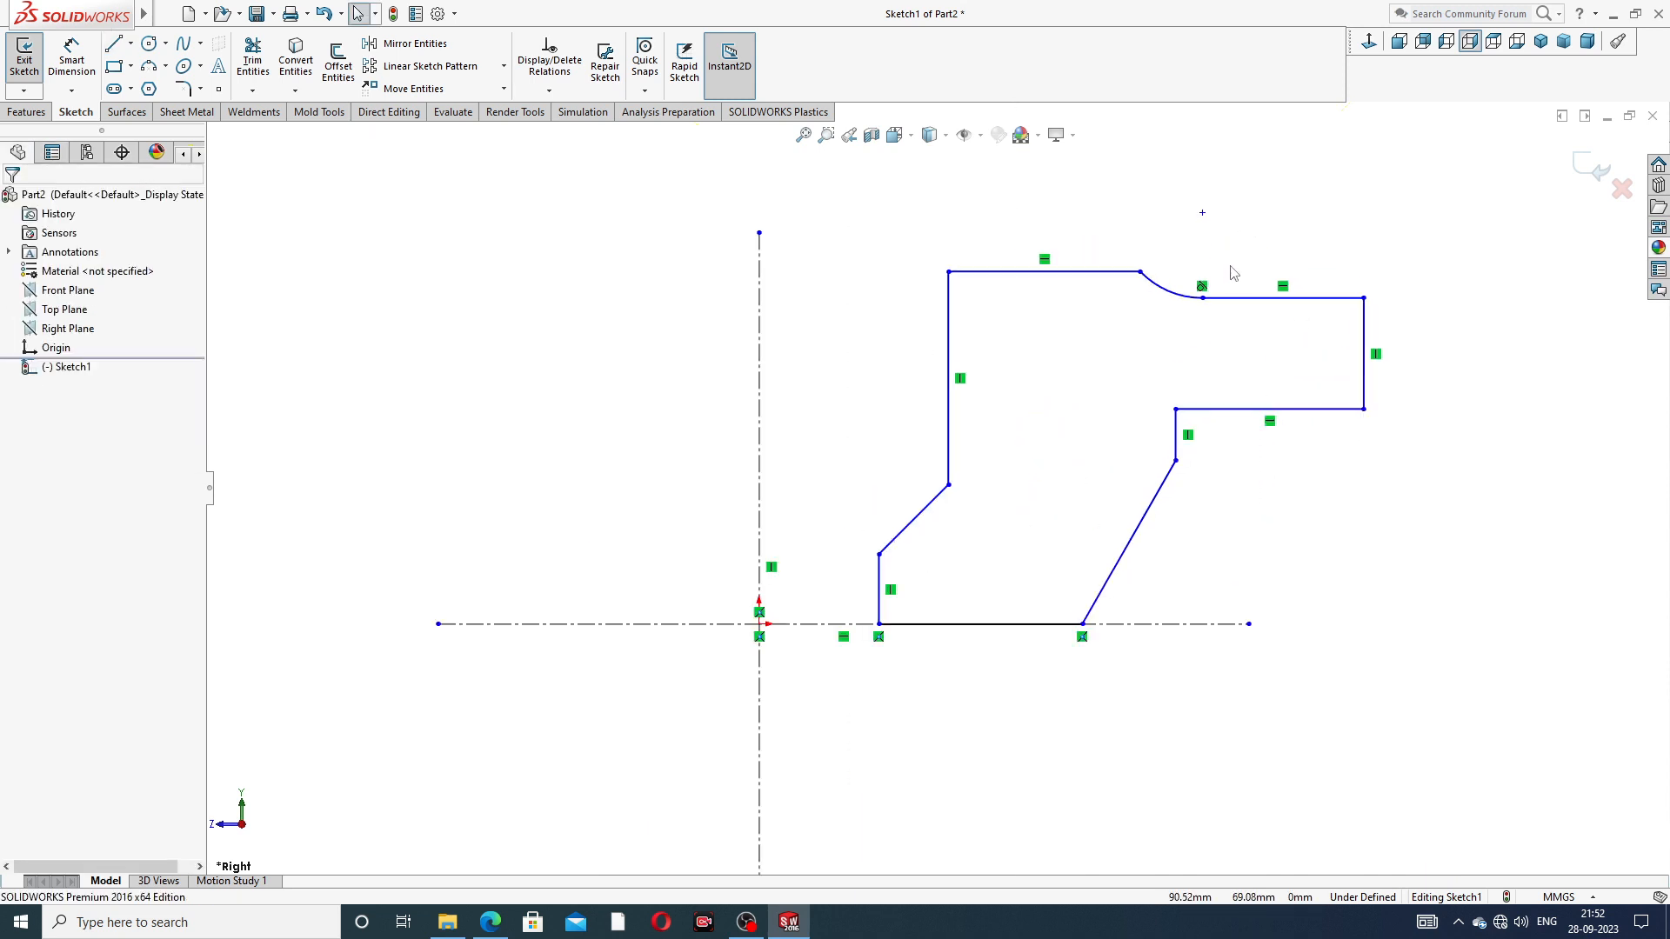
scroll(1229, 266, up, 2)
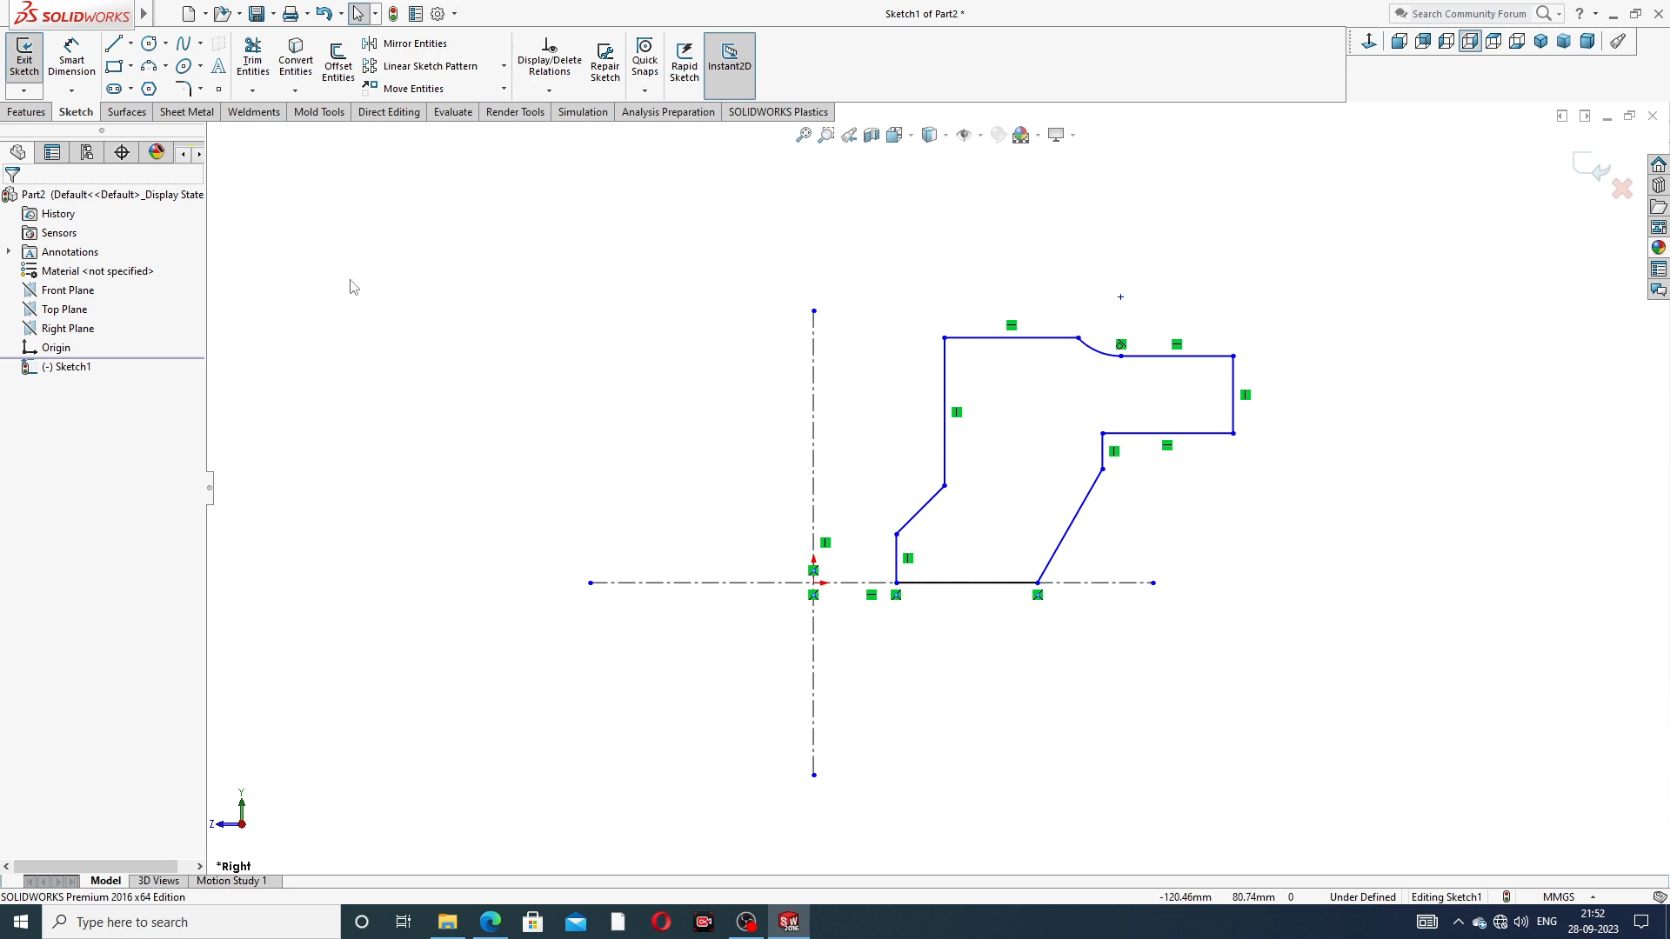
click(71, 59)
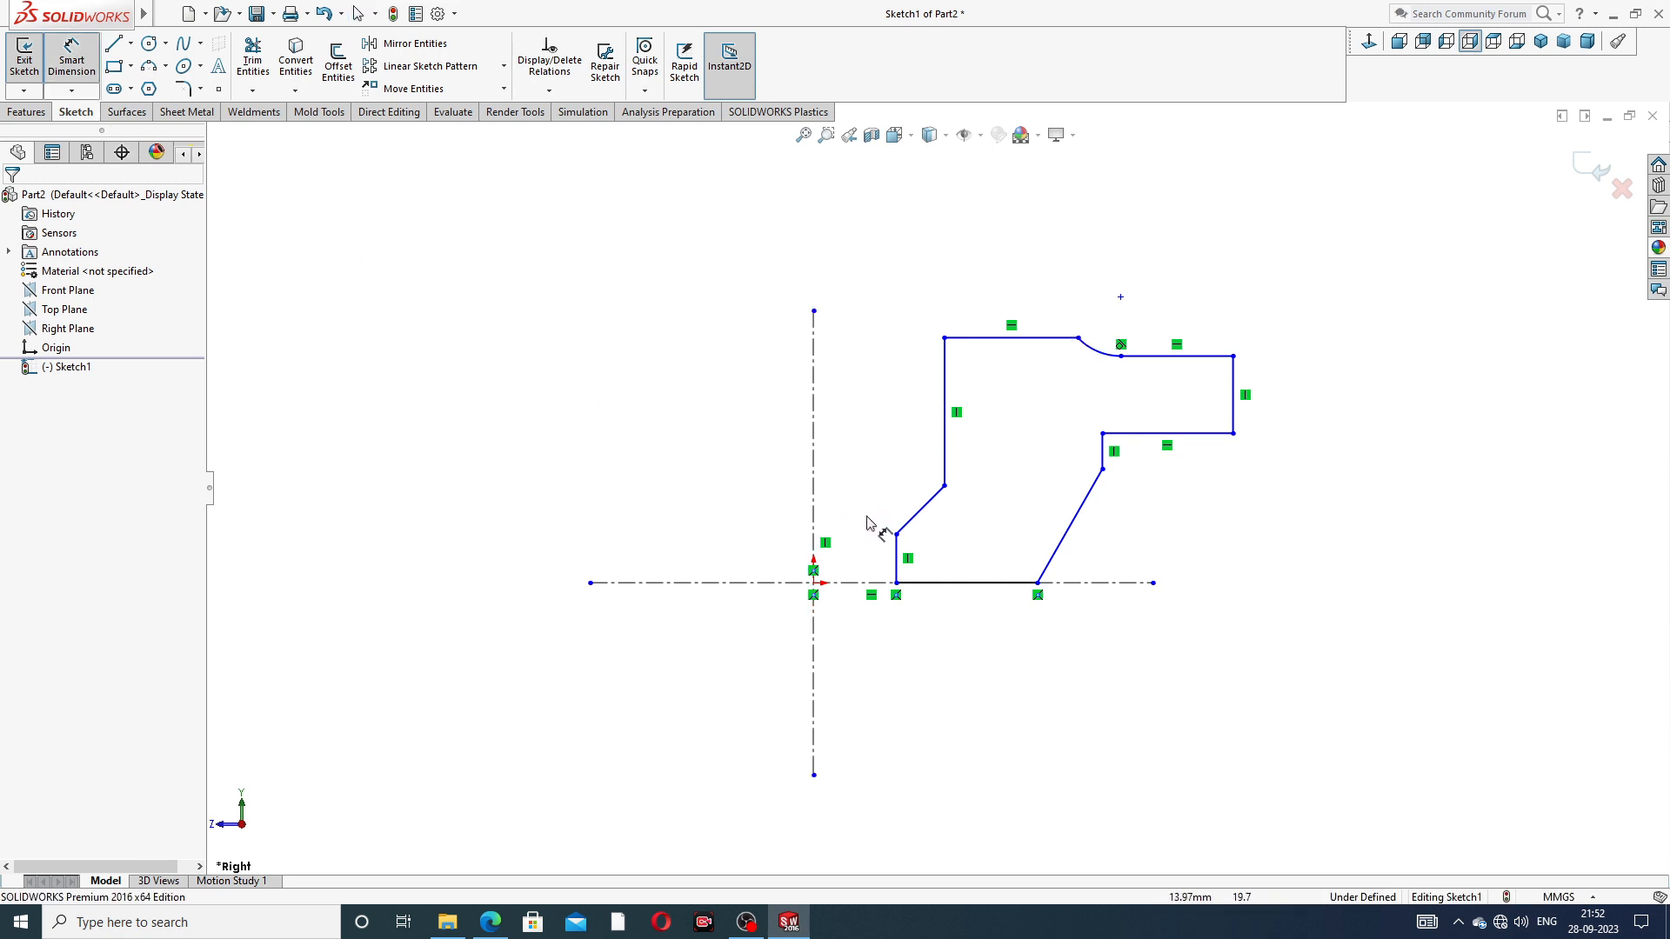
click(897, 583)
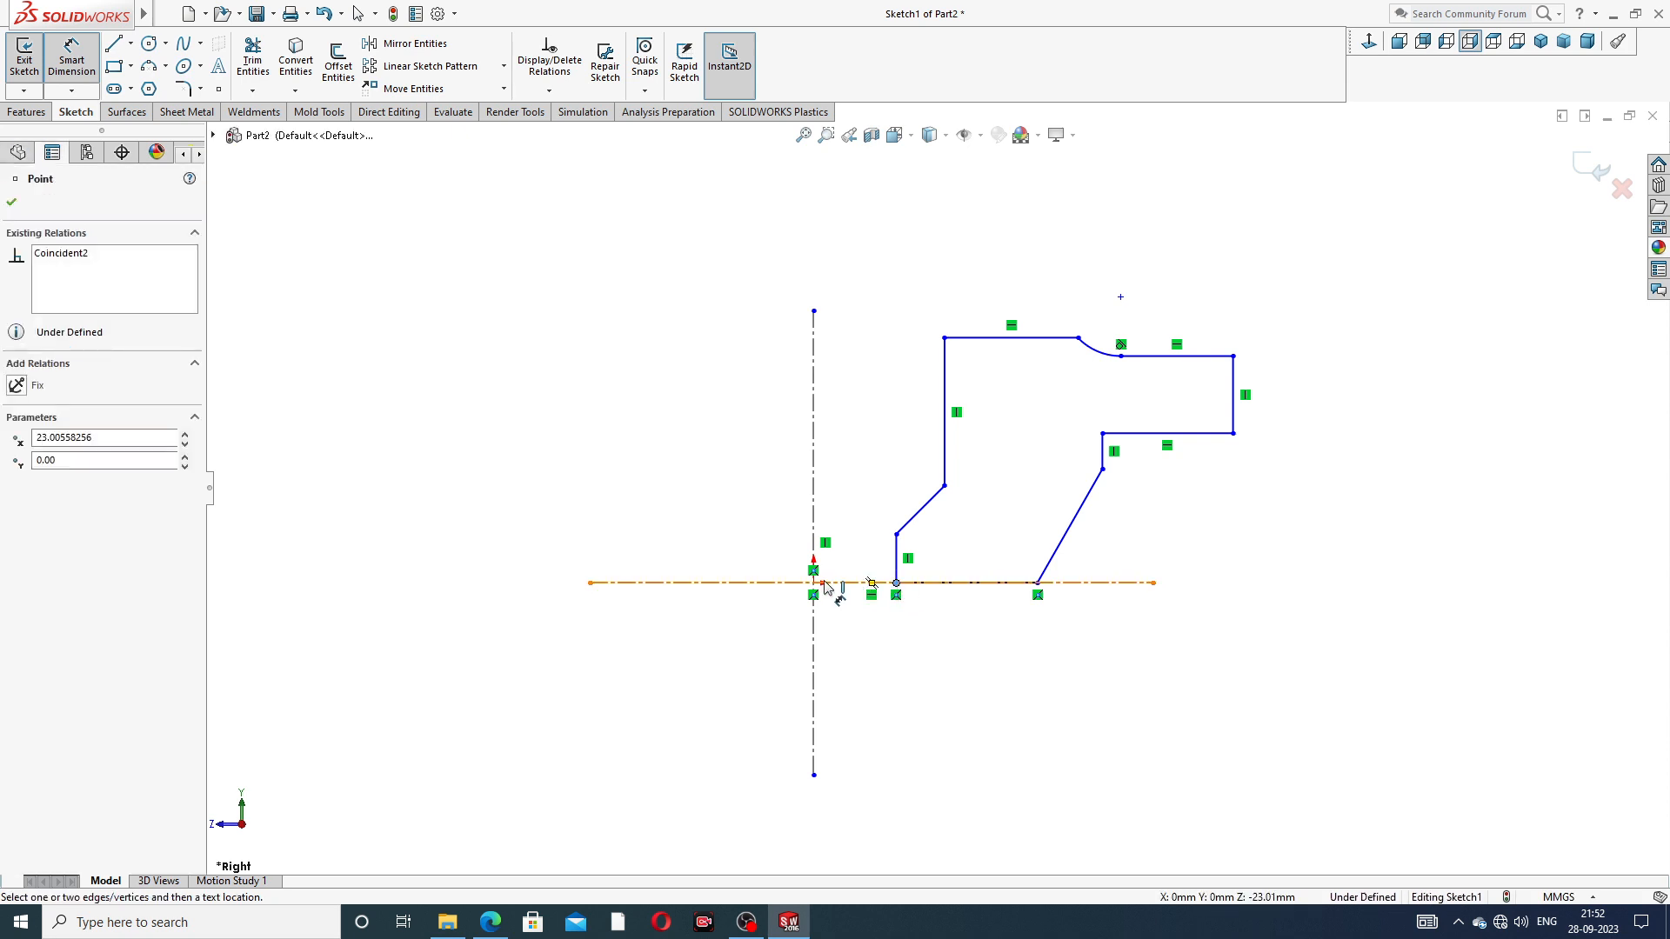
click(814, 555)
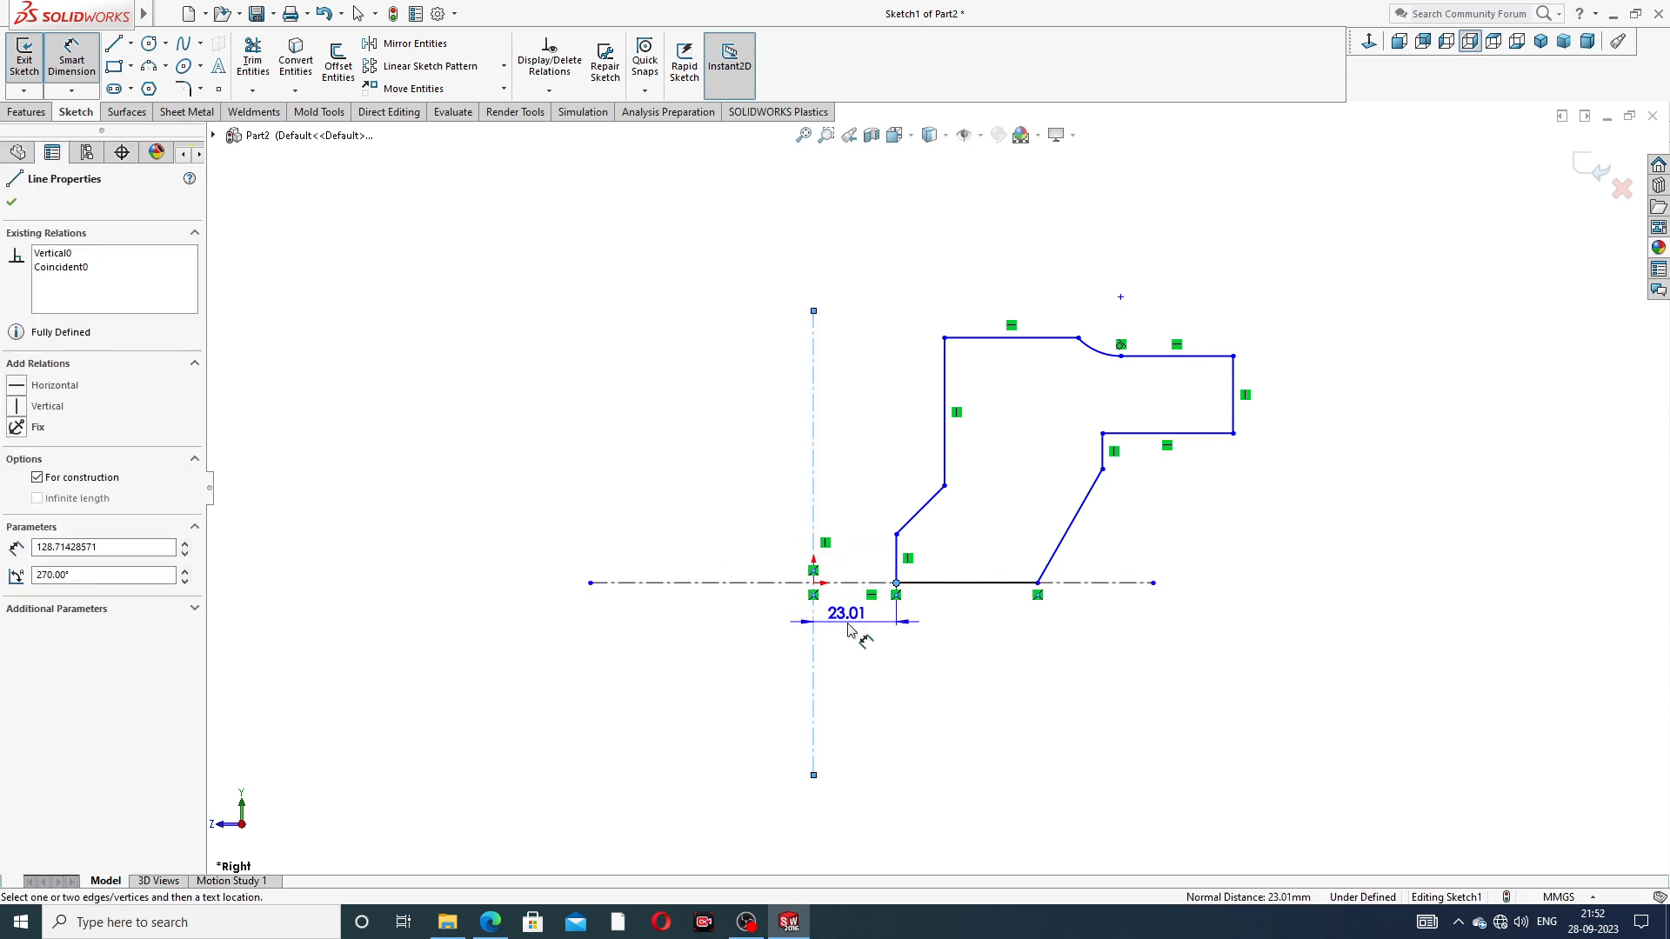
click(854, 635)
text(14)
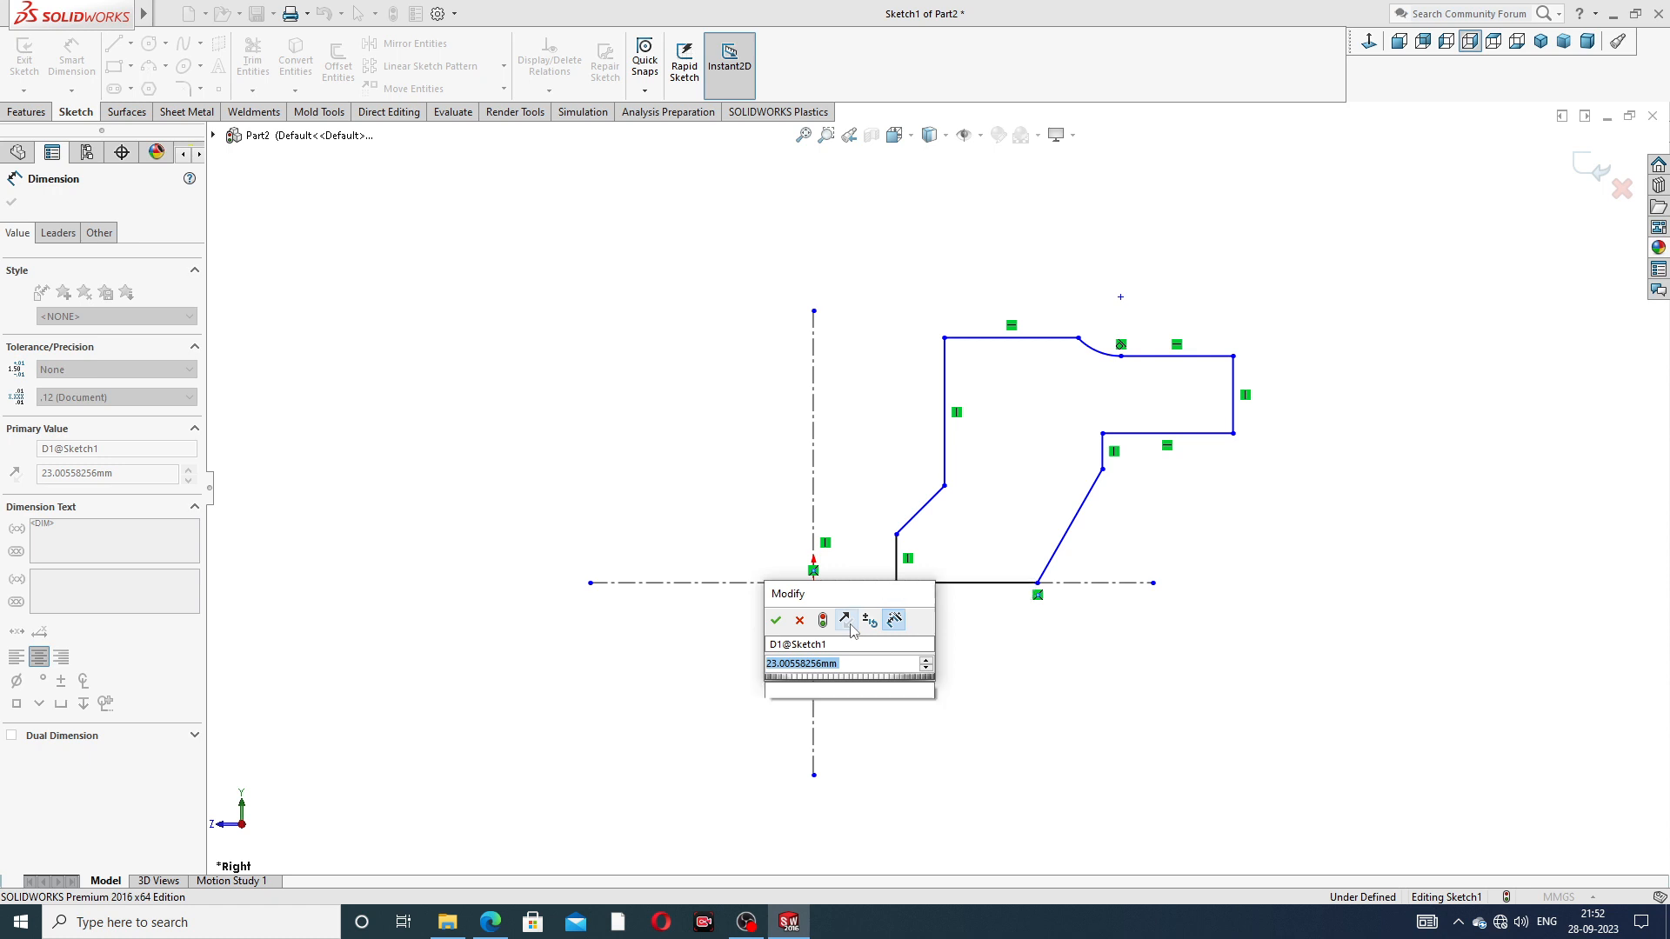
key(Return)
click(923, 694)
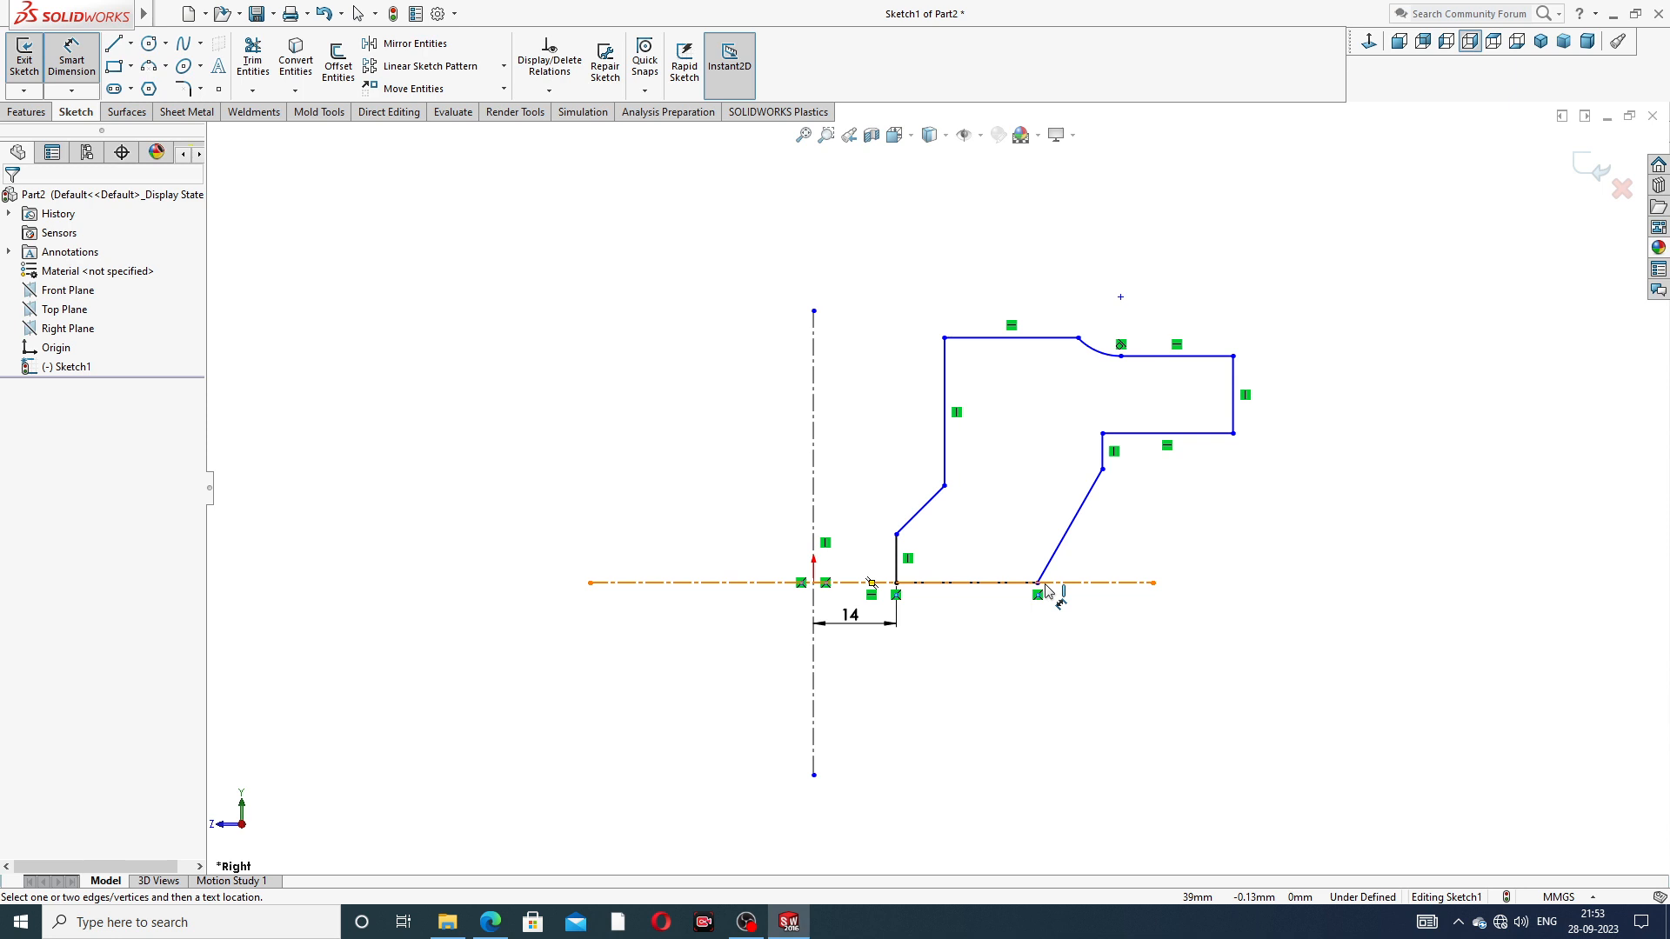
- Dimension the base line's outer endpoint 35 mm from the vertical centreline
click(1038, 583)
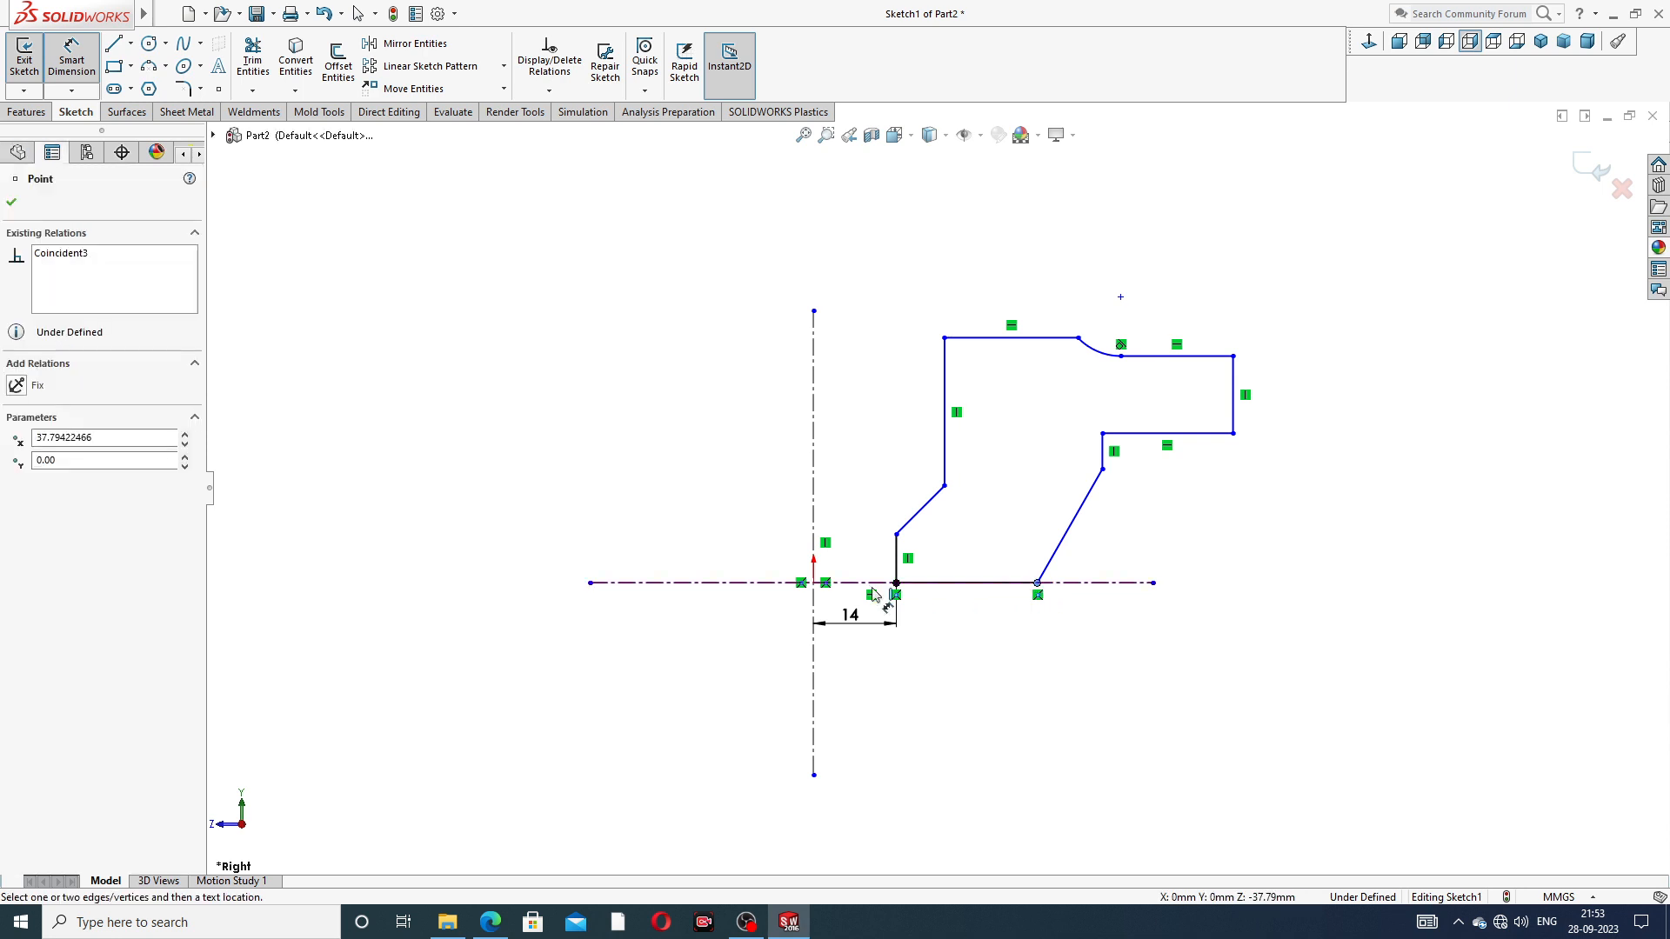
click(813, 600)
click(877, 681)
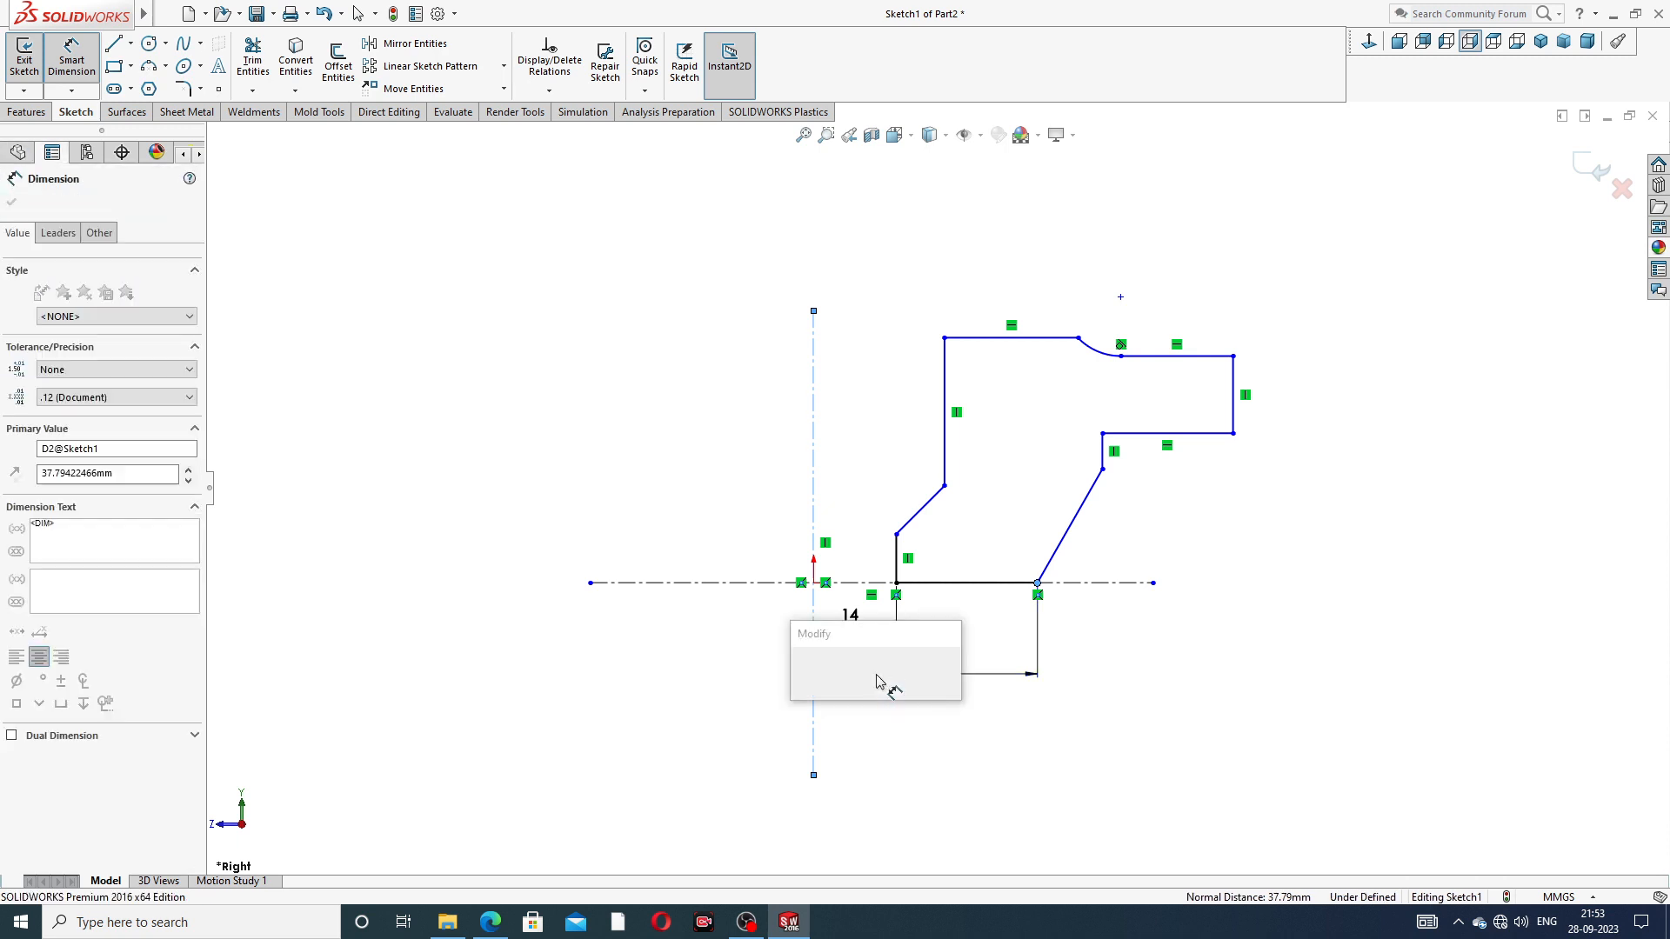
text(35)
key(Return)
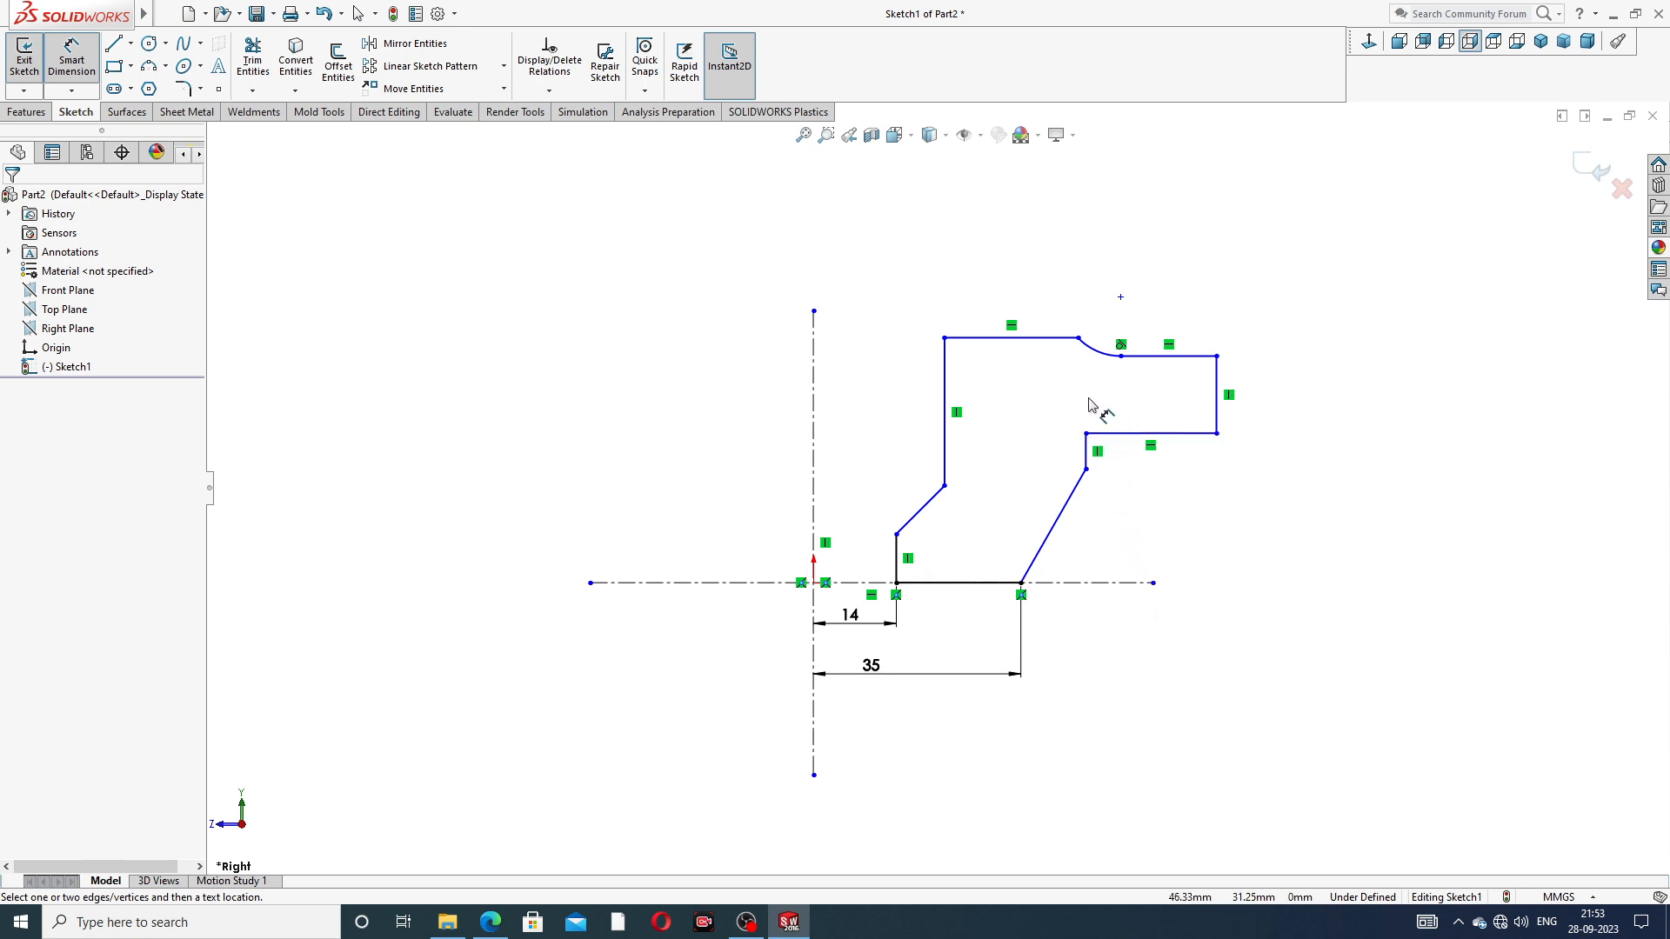
- Dimension the arc's upper endpoint 88 mm from the vertical centreline
click(1078, 337)
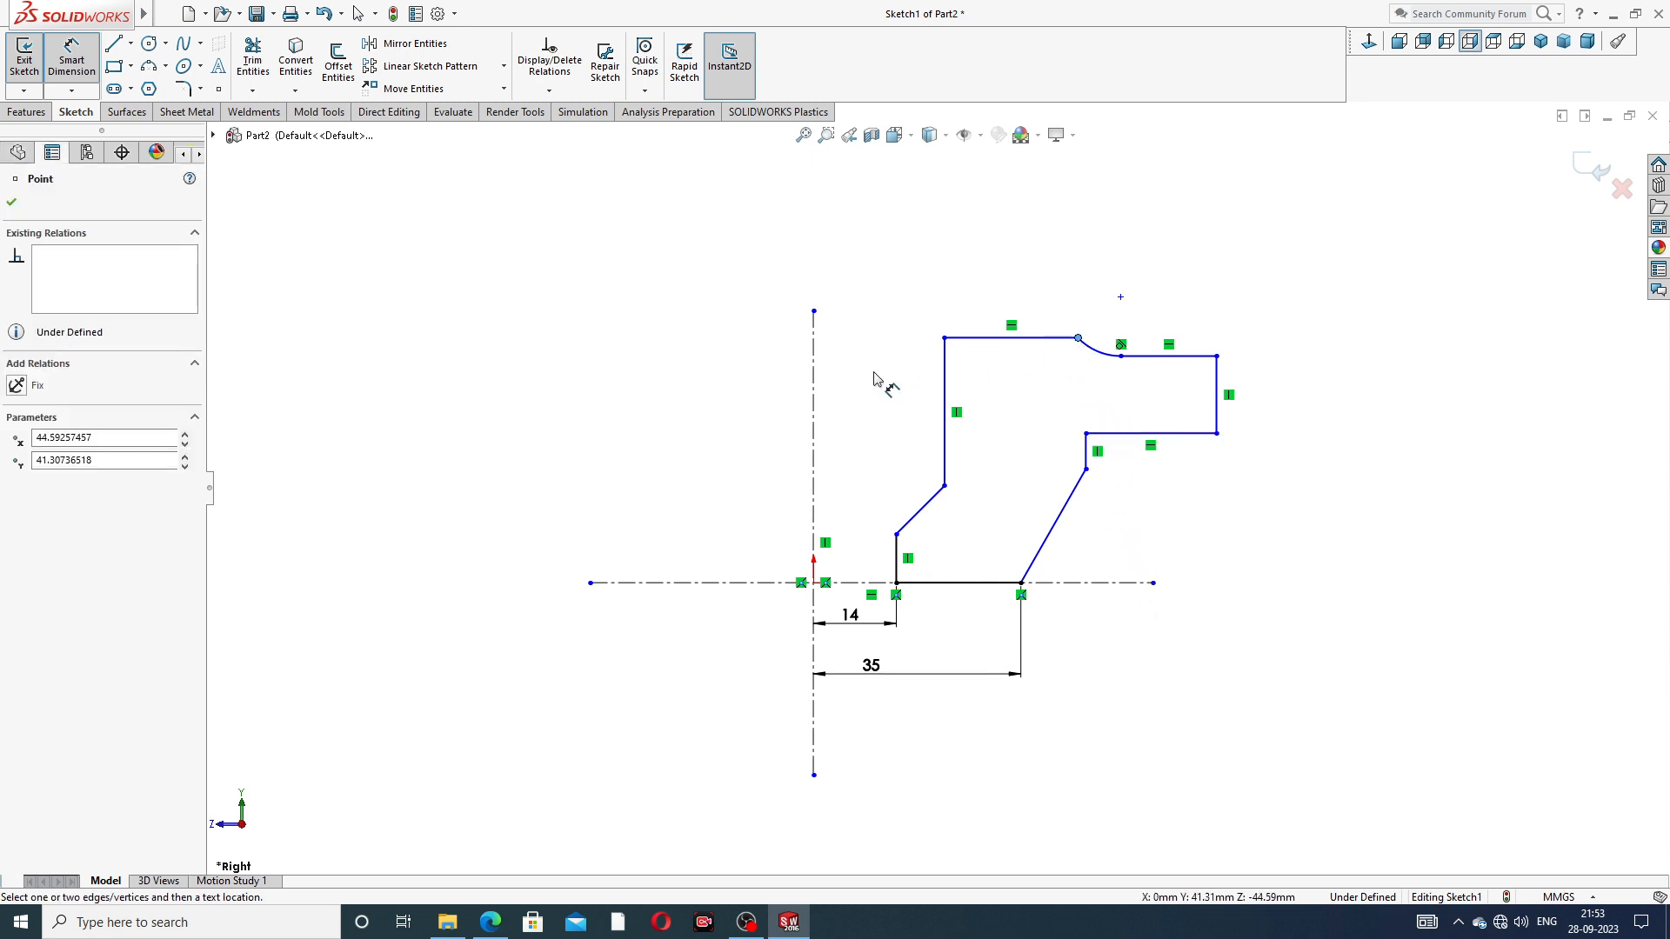
click(823, 367)
click(866, 272)
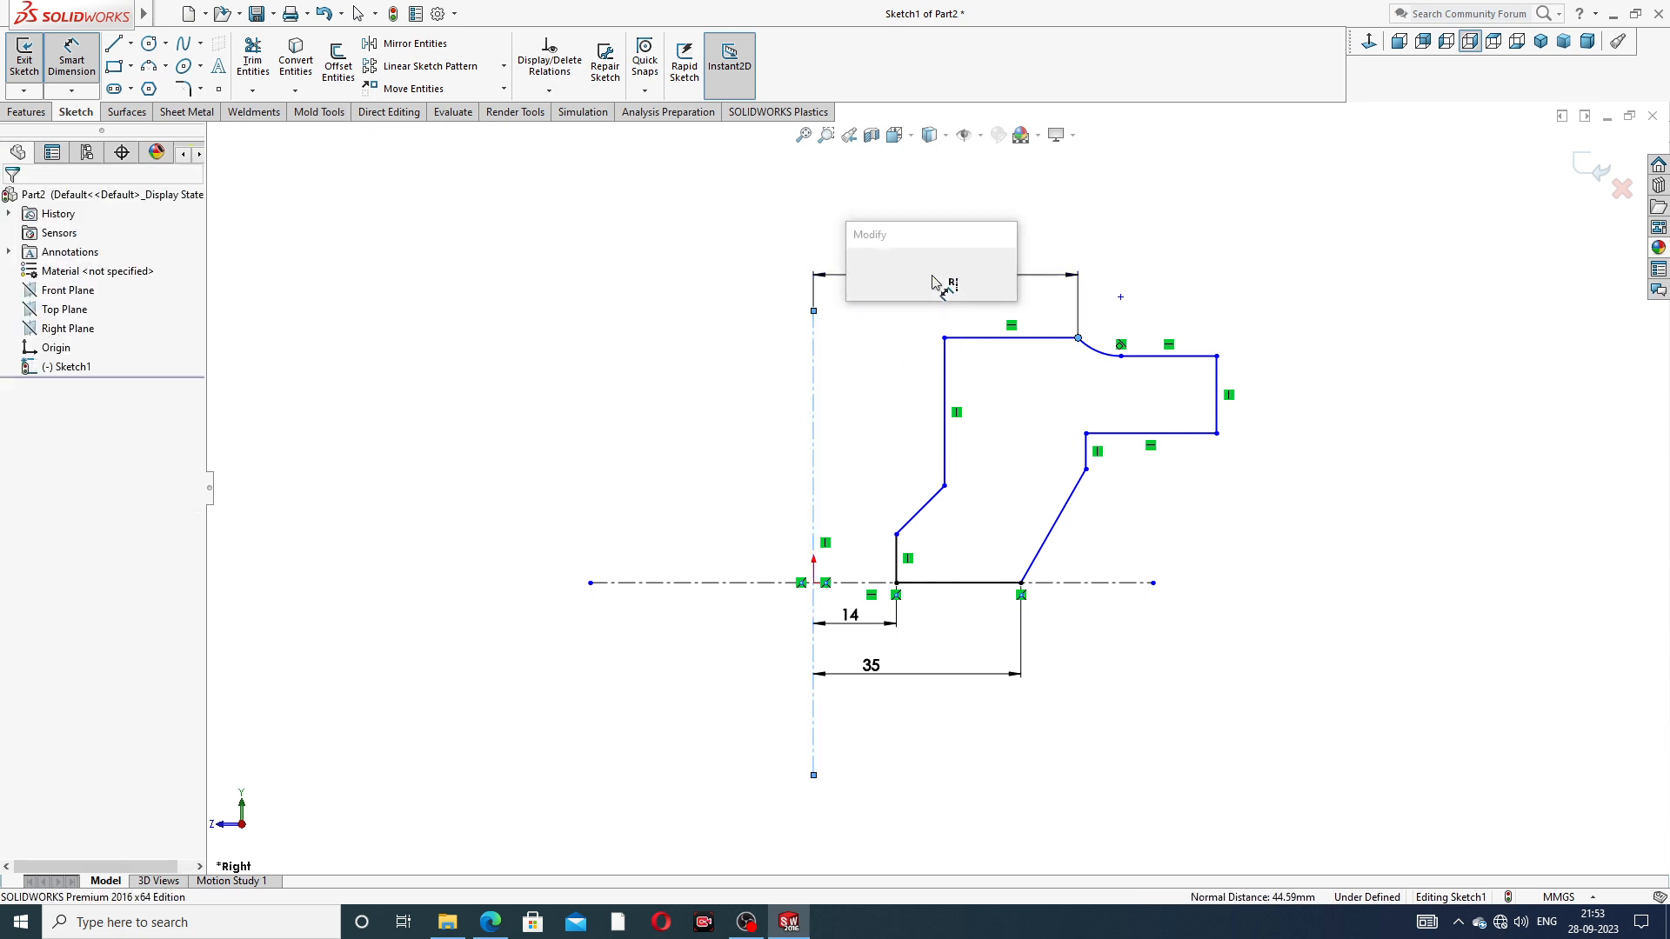
text(88)
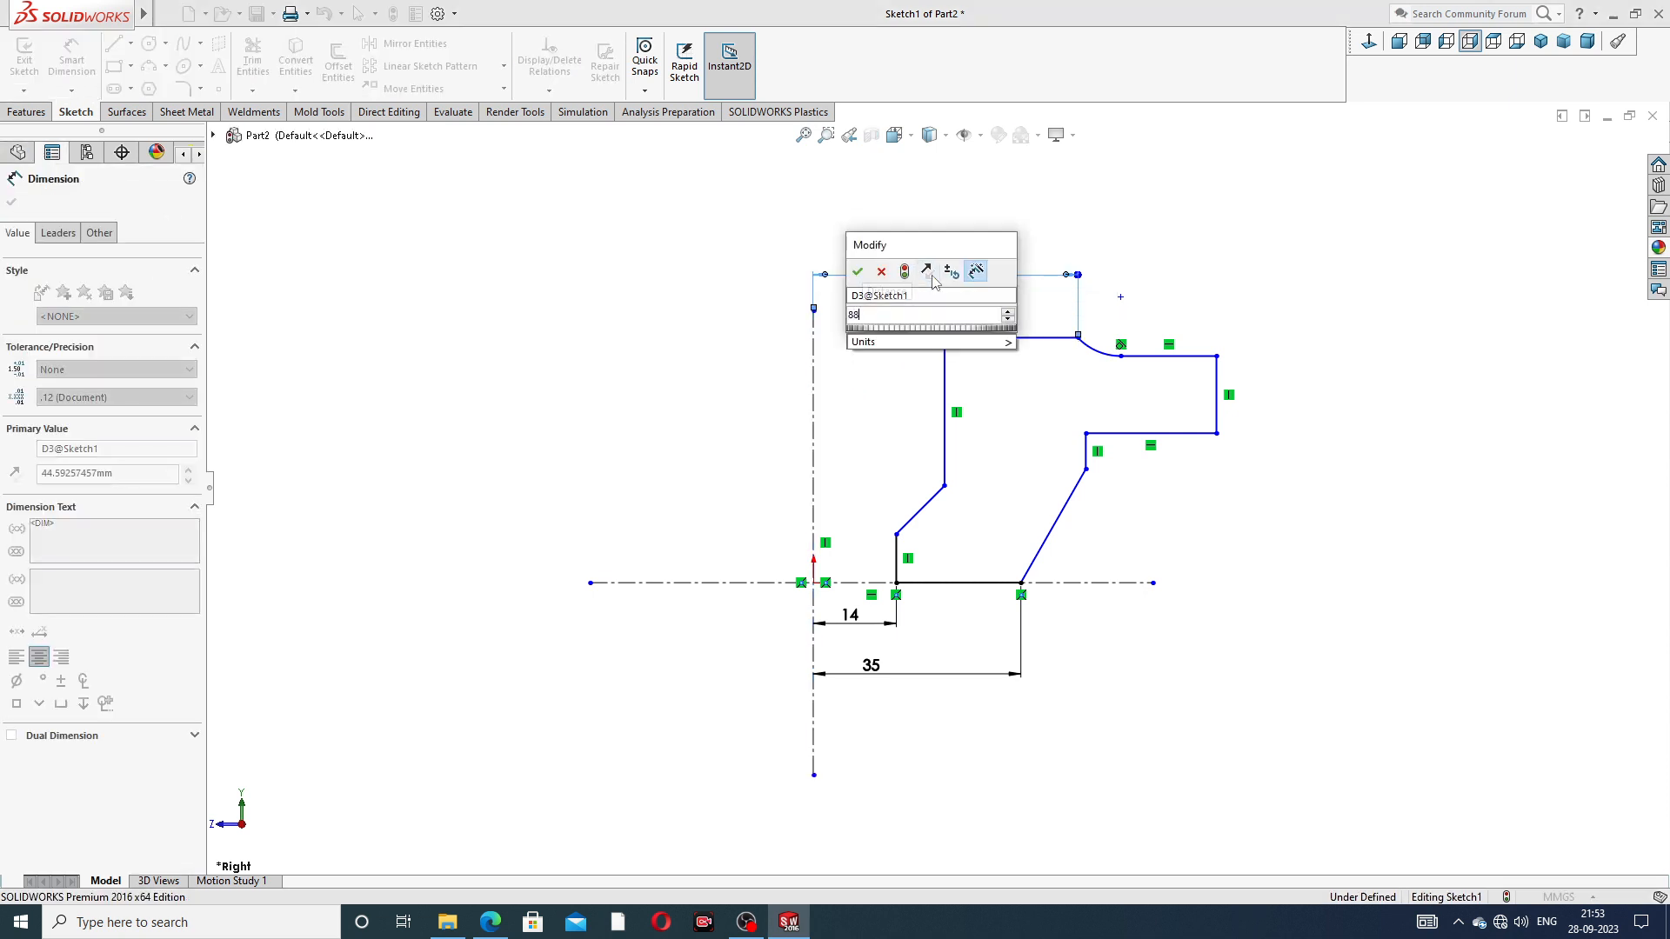
key(Return)
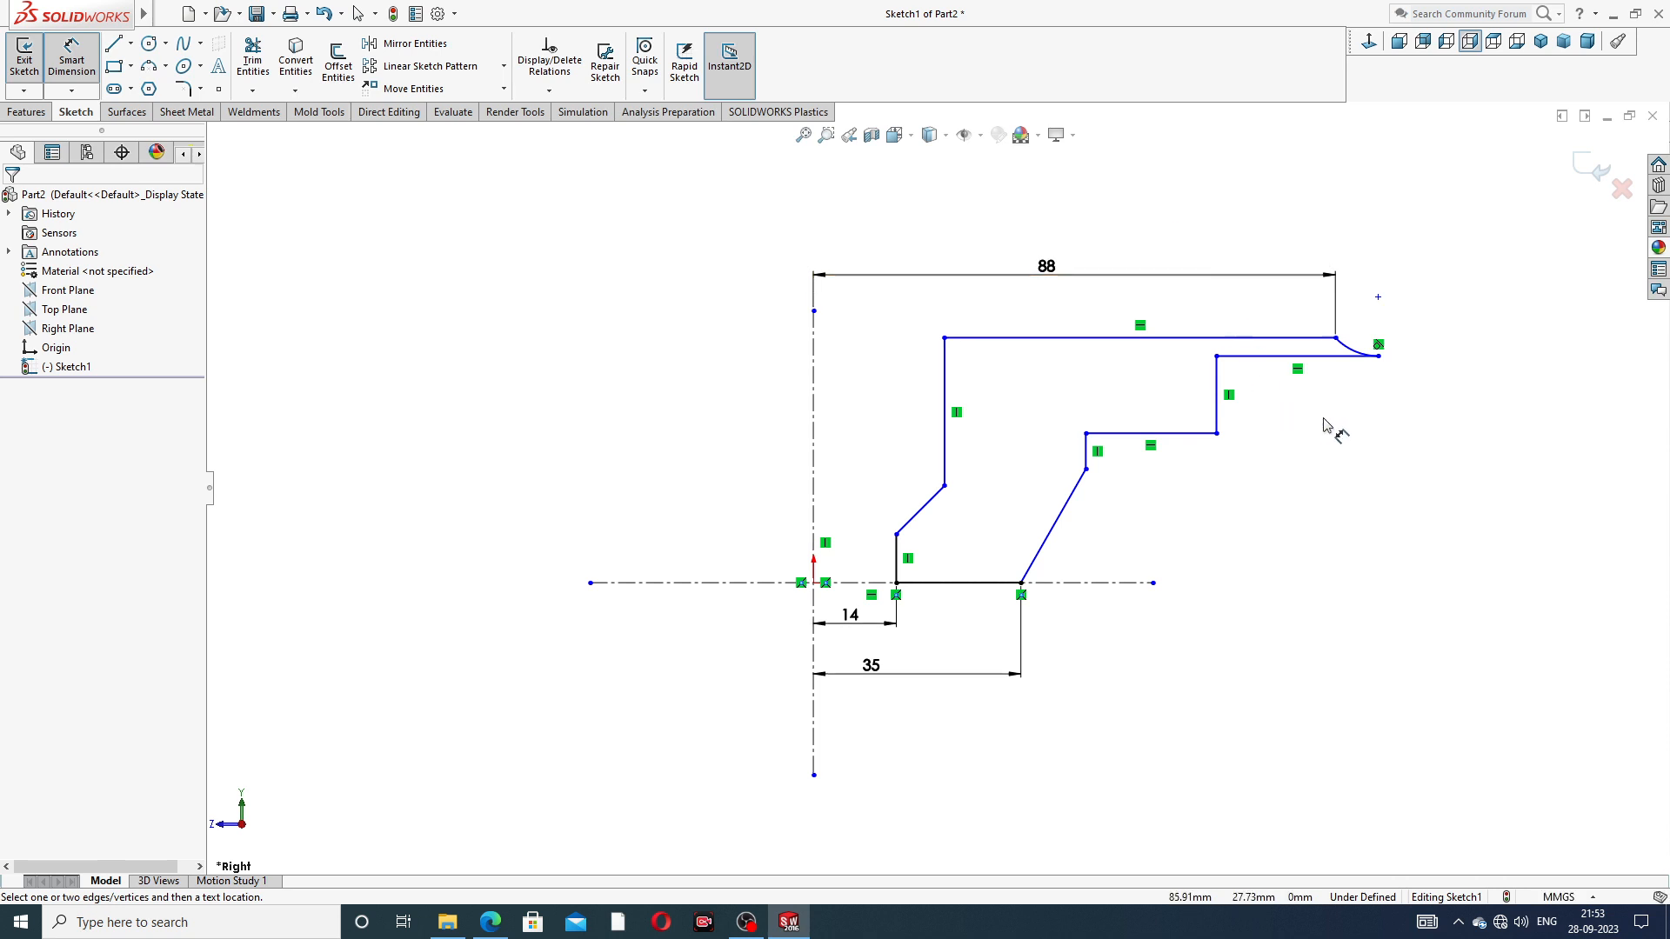
- Dimension the profile's outer vertical edge 138 mm from the vertical centreline
click(1216, 387)
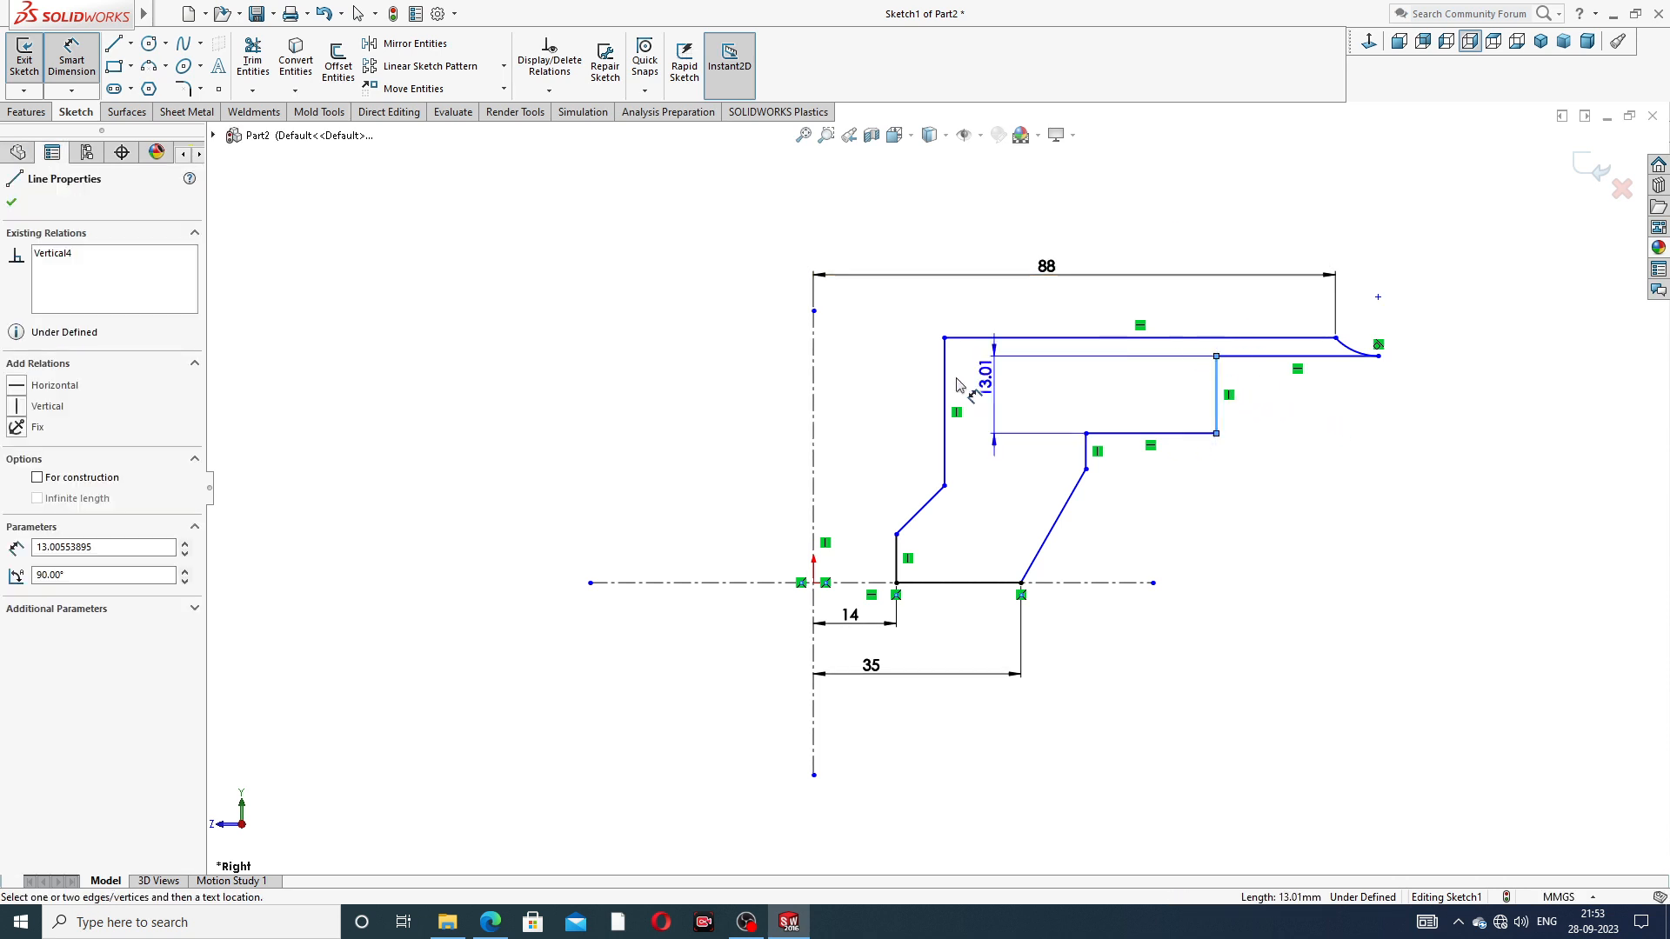
click(813, 364)
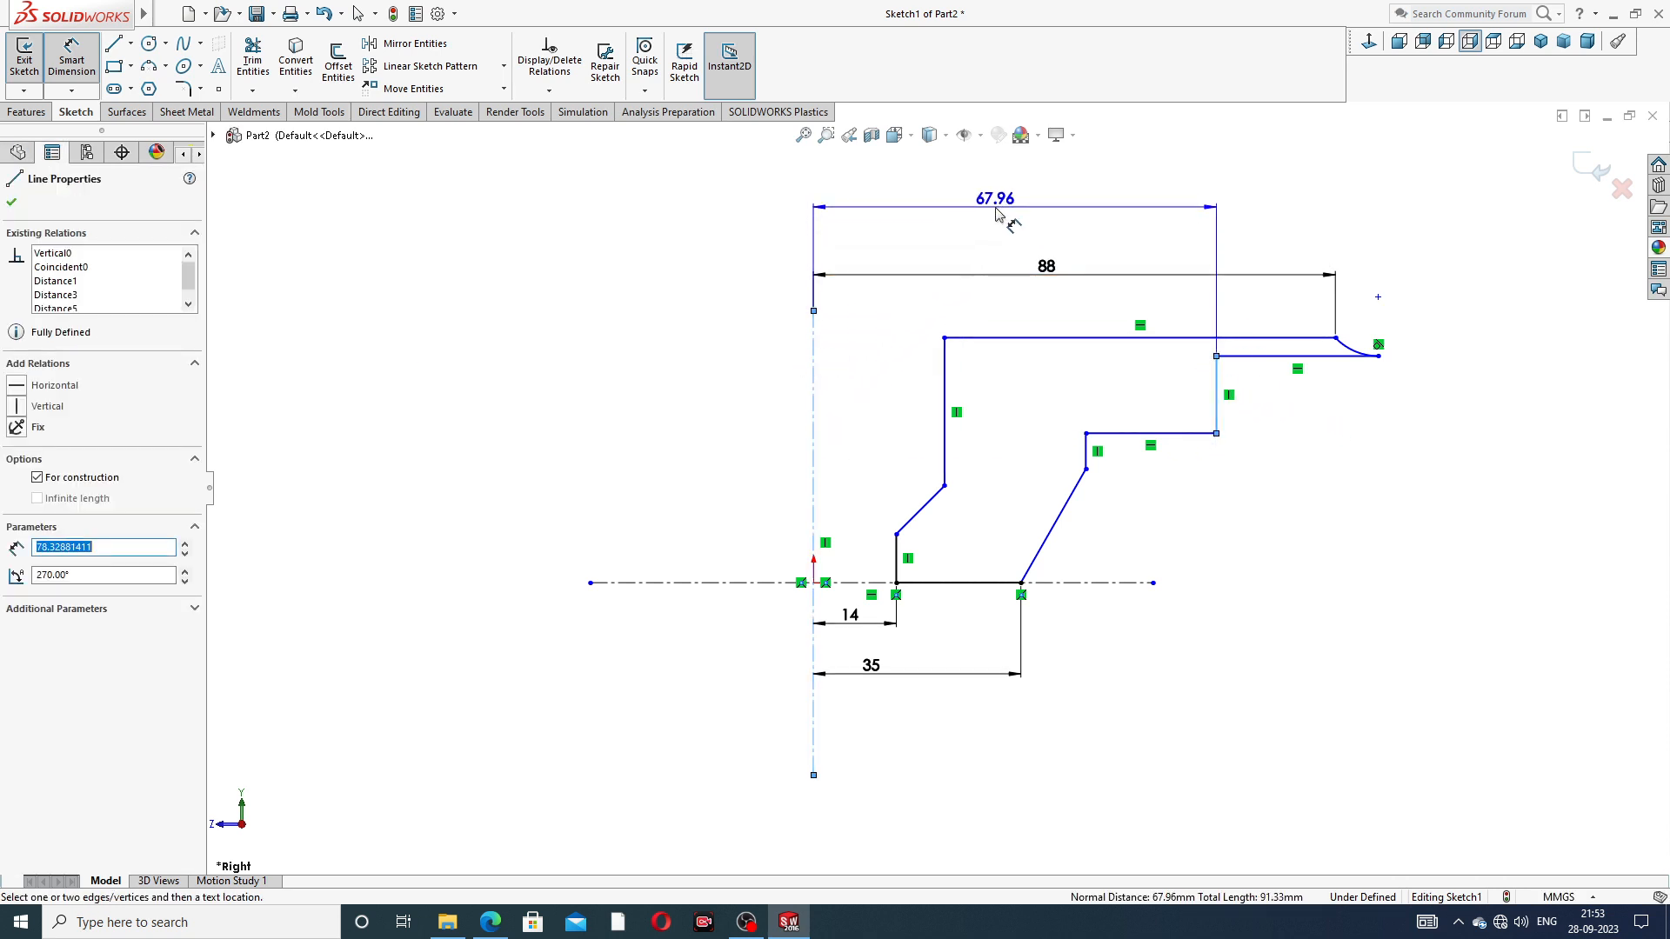
click(1000, 213)
text(138)
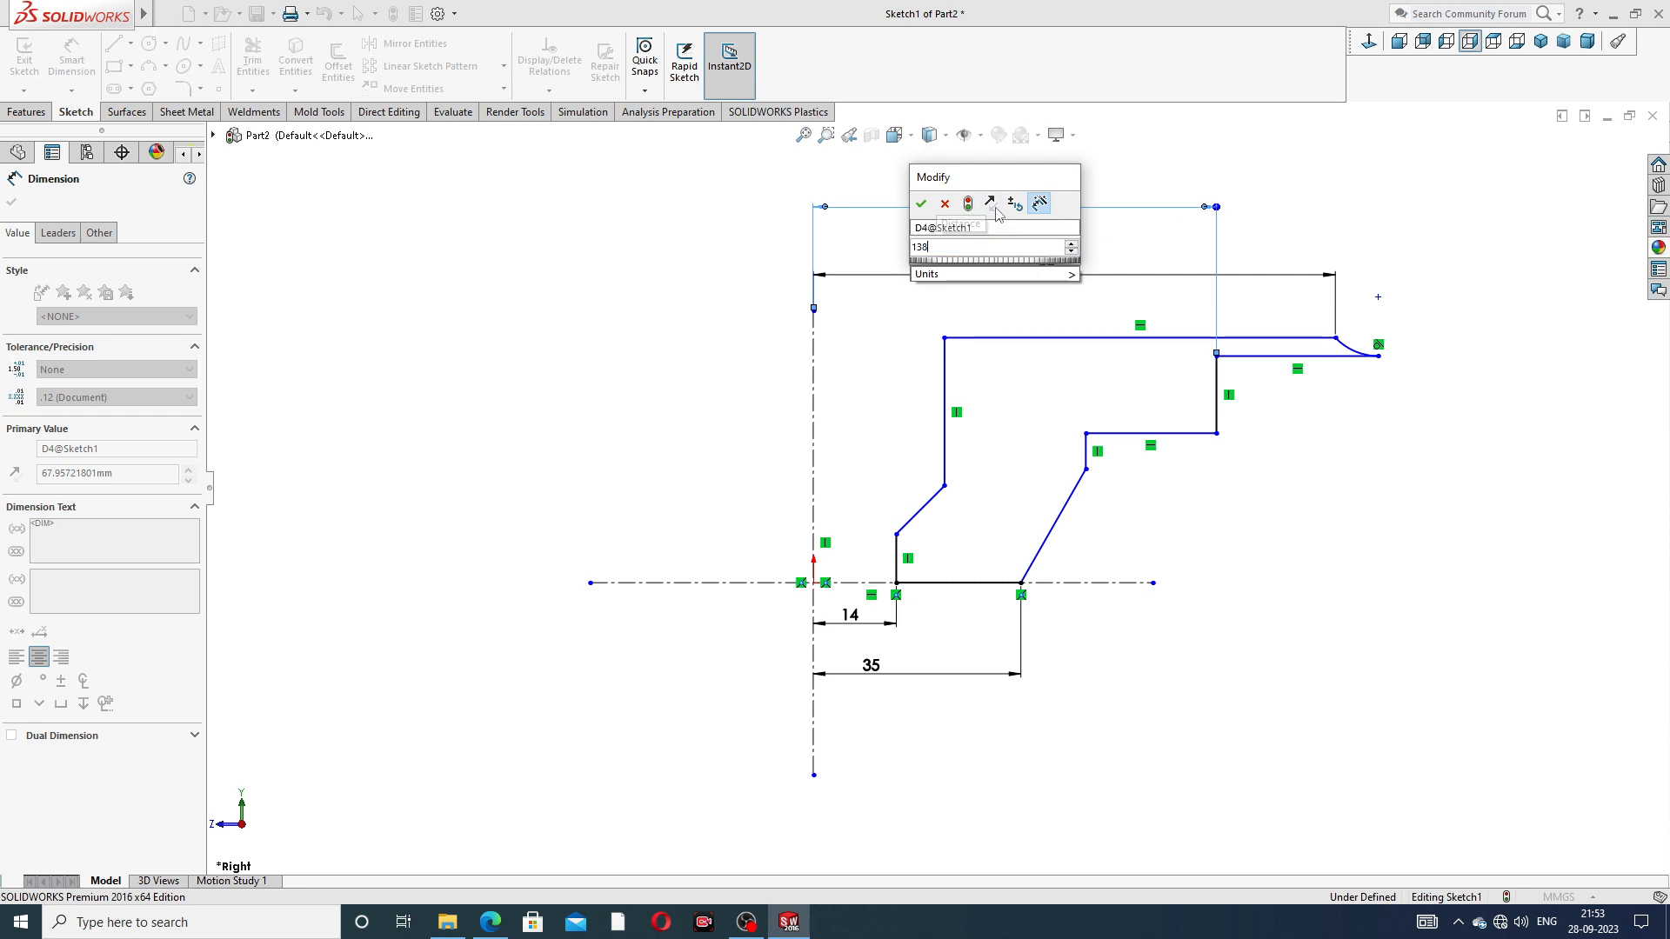
key(Return)
- Dimension the outer vertical edge's length as 22 mm and end dimensioning
scroll(1433, 490, up, 2)
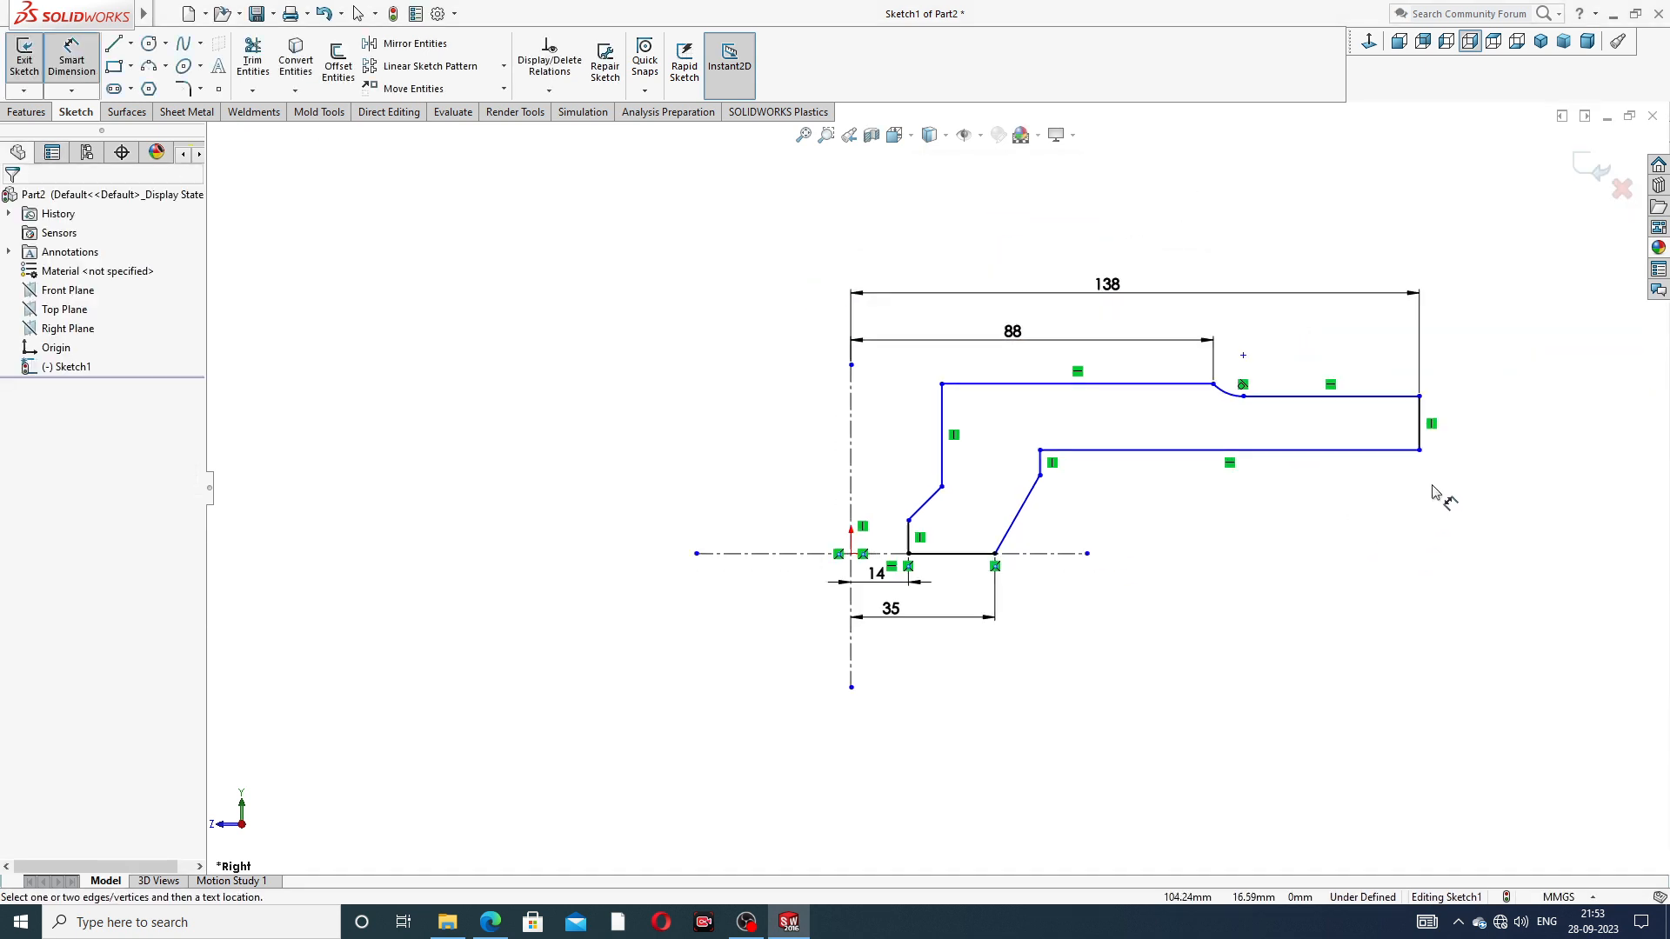
click(1420, 422)
click(1470, 426)
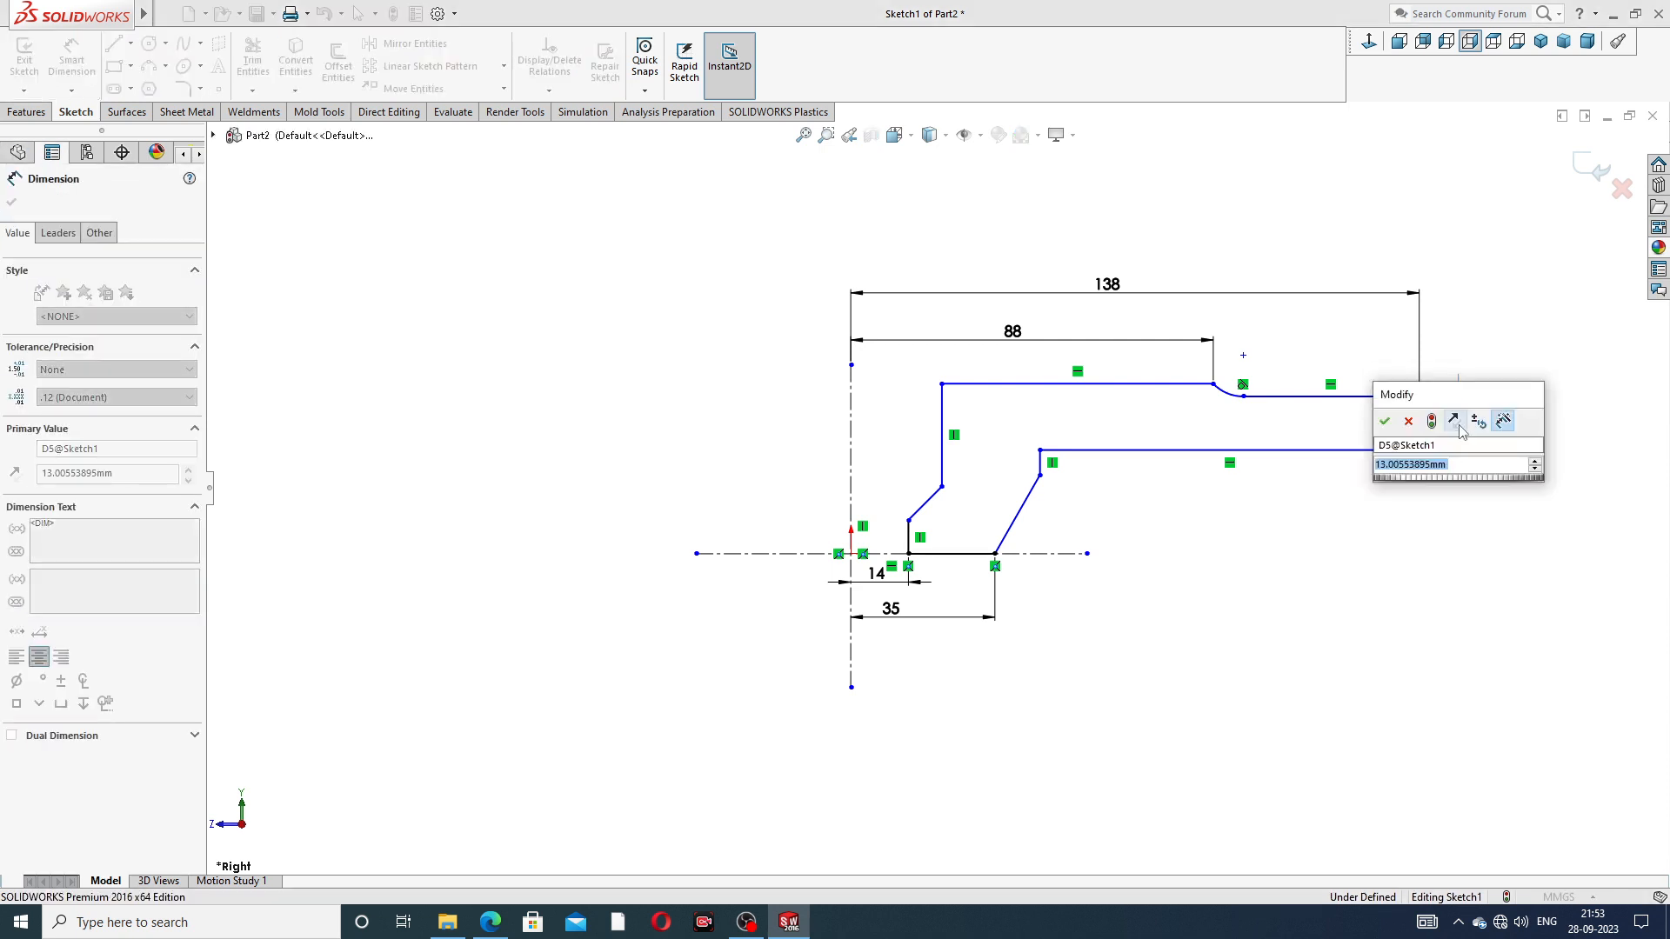
text(22)
key(Return)
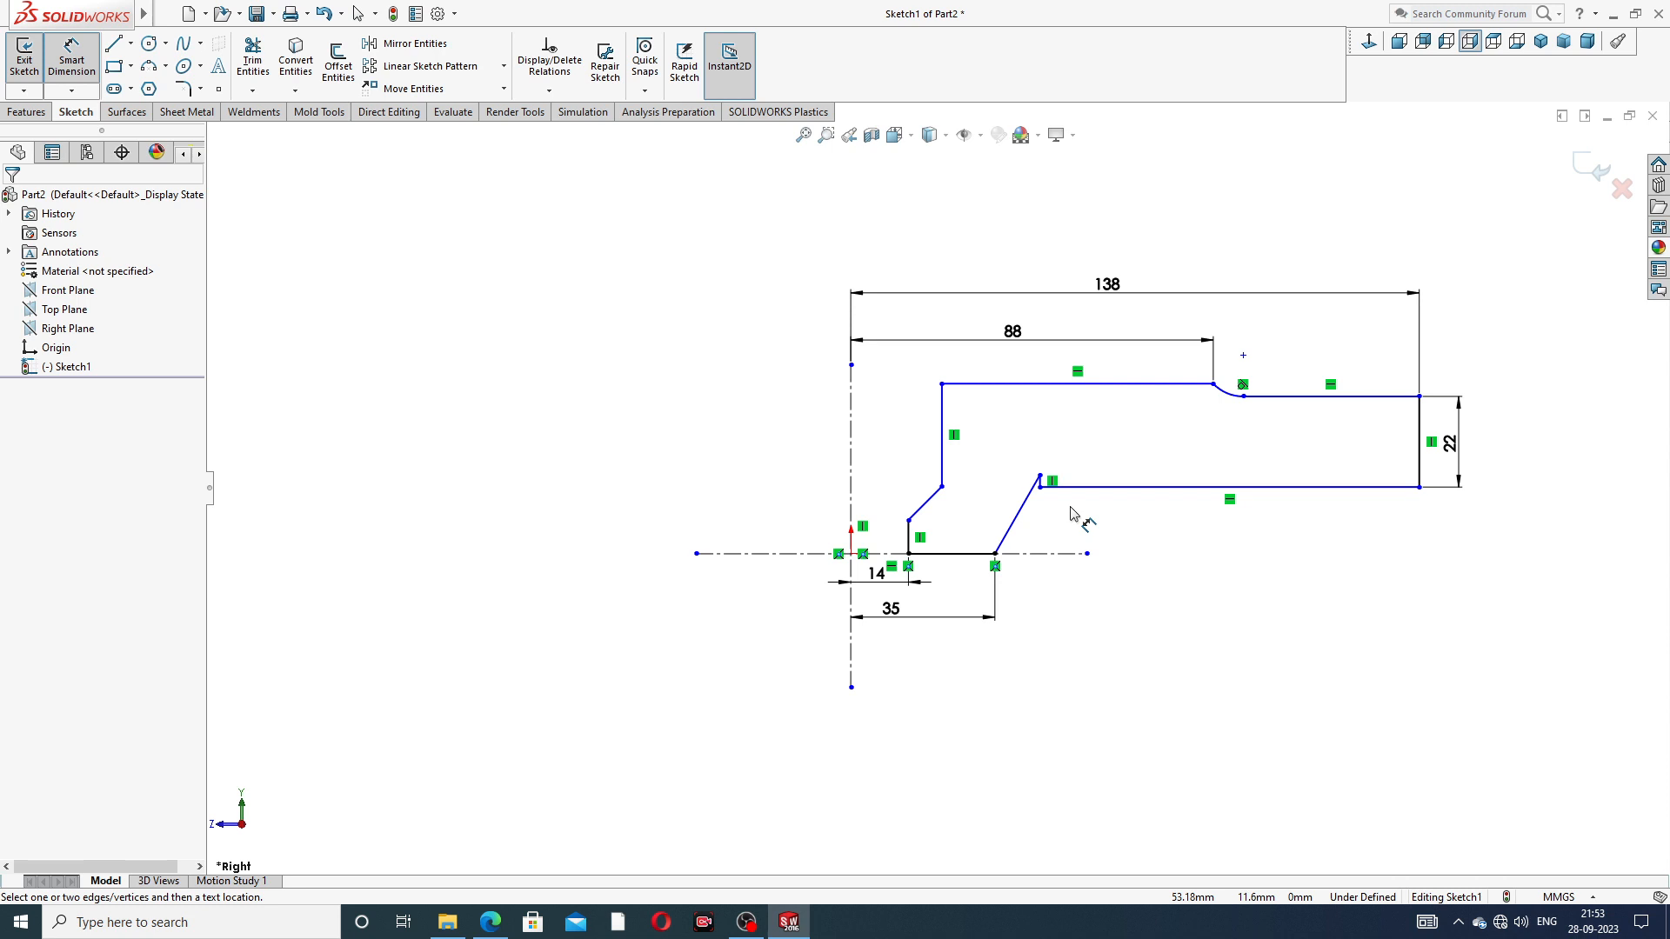
right_click(1137, 534)
click(1180, 257)
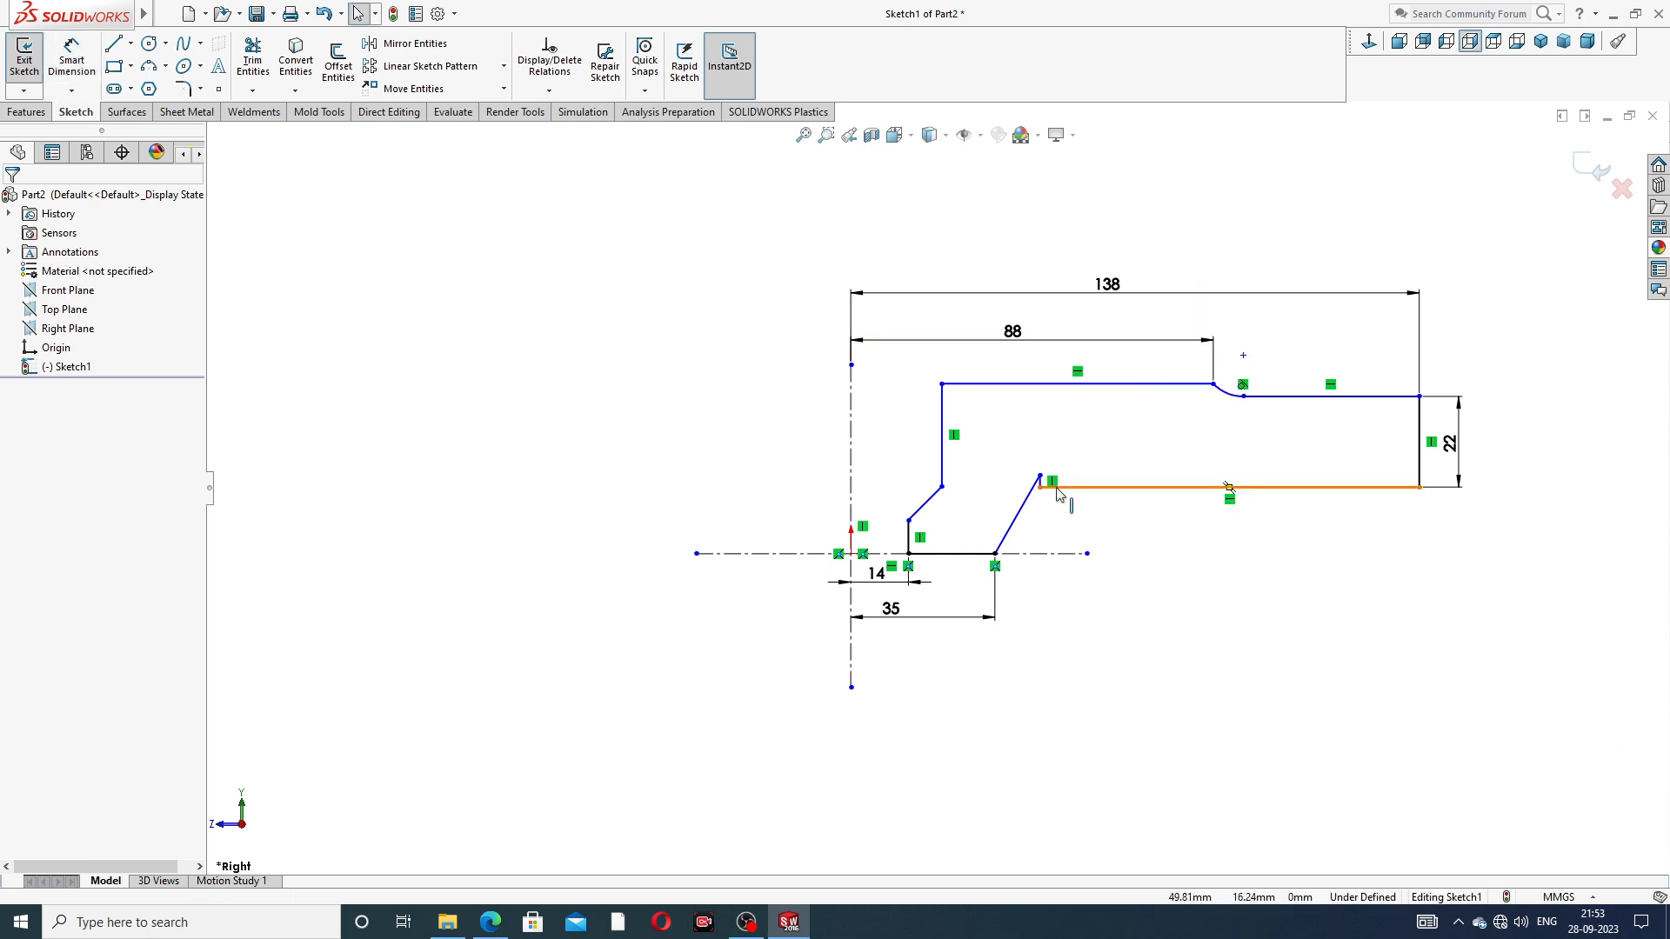
- Move the slanted line's upper endpoint down below the long lower horizontal line to uncross the profile
drag(1040, 478, 1033, 511)
click(1146, 551)
scroll(1087, 529, up, 2)
scroll(1089, 526, down, 2)
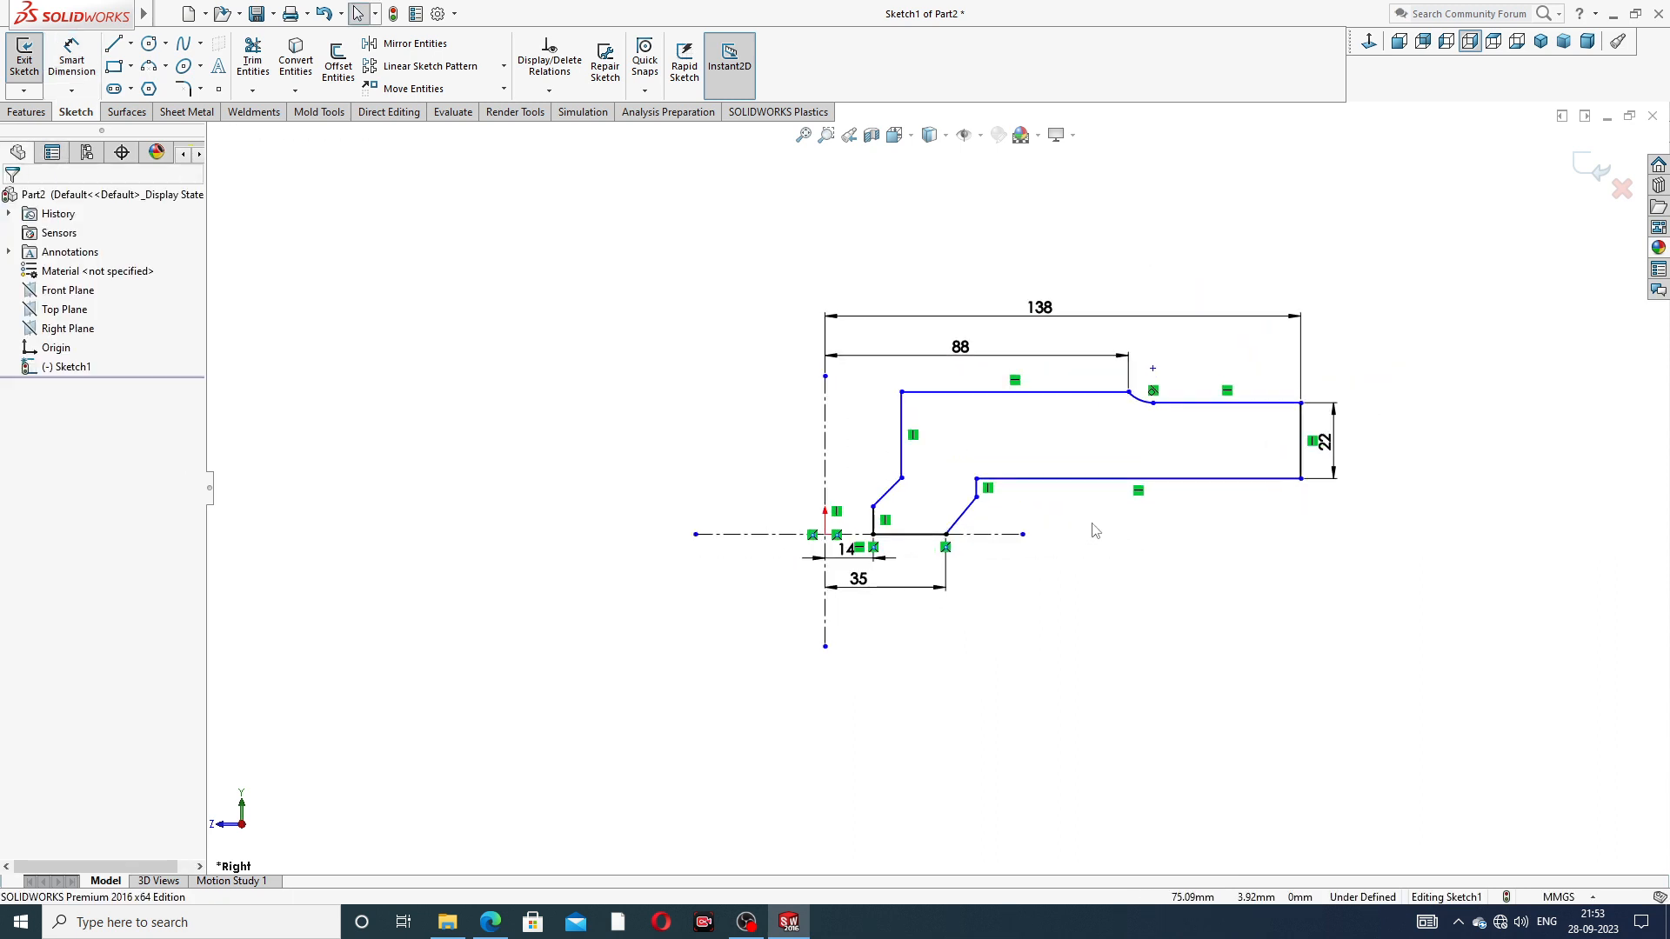
- Dimension the short vertical edge at the inner end of the long lower horizontal line as 6 mm
click(72, 59)
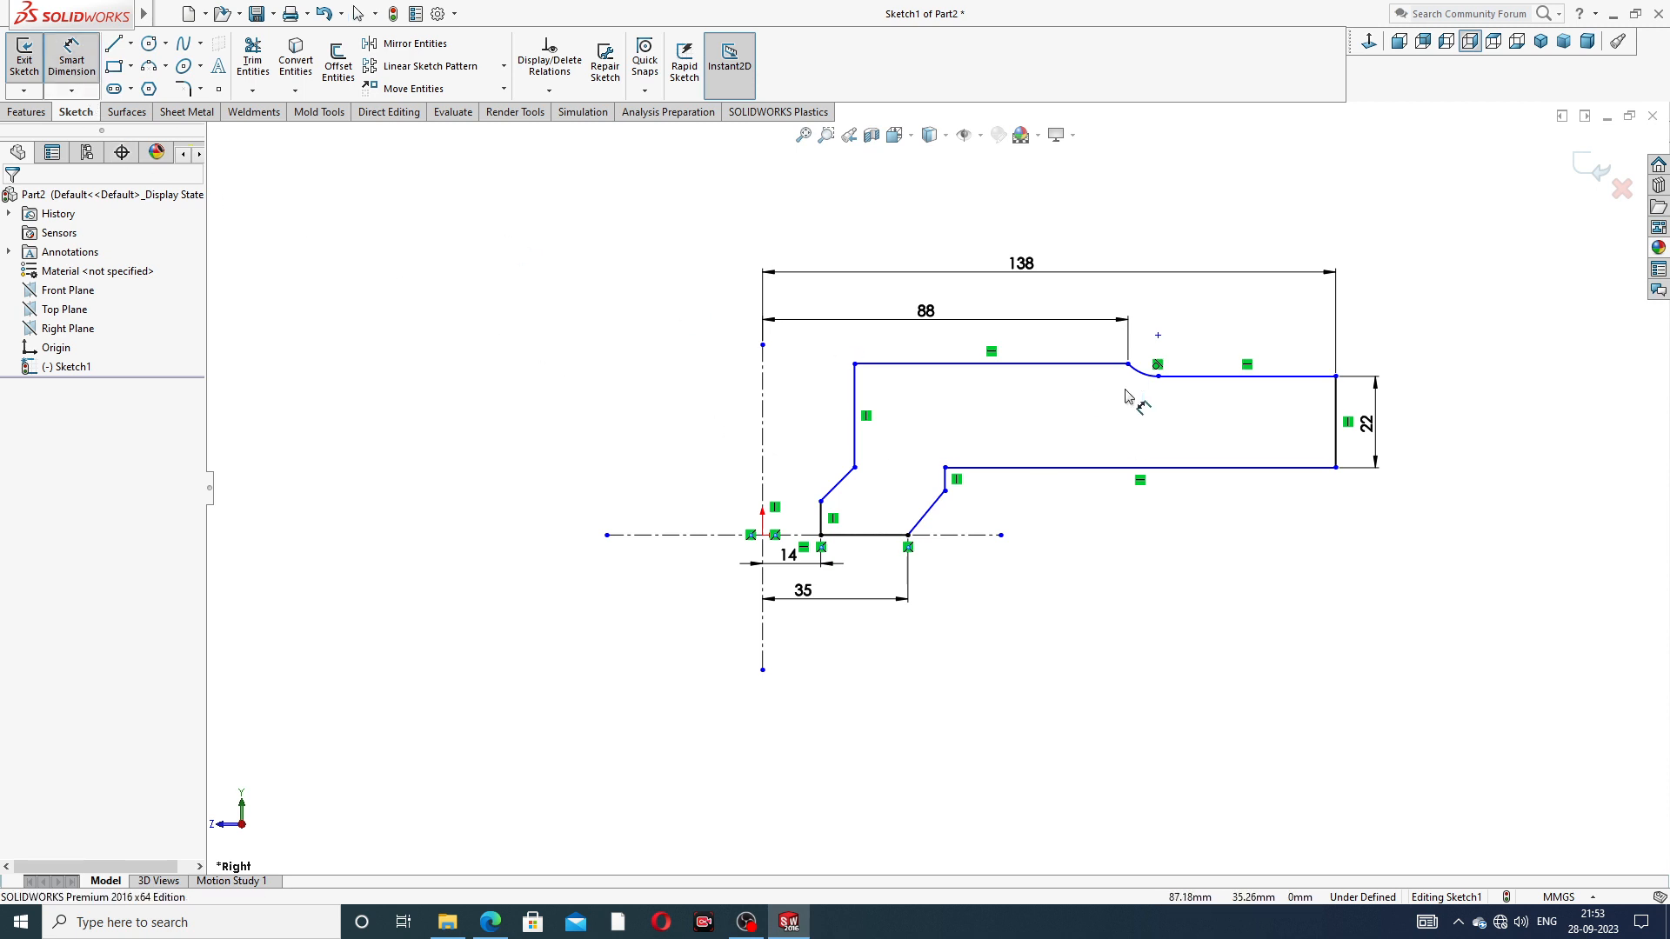
click(946, 480)
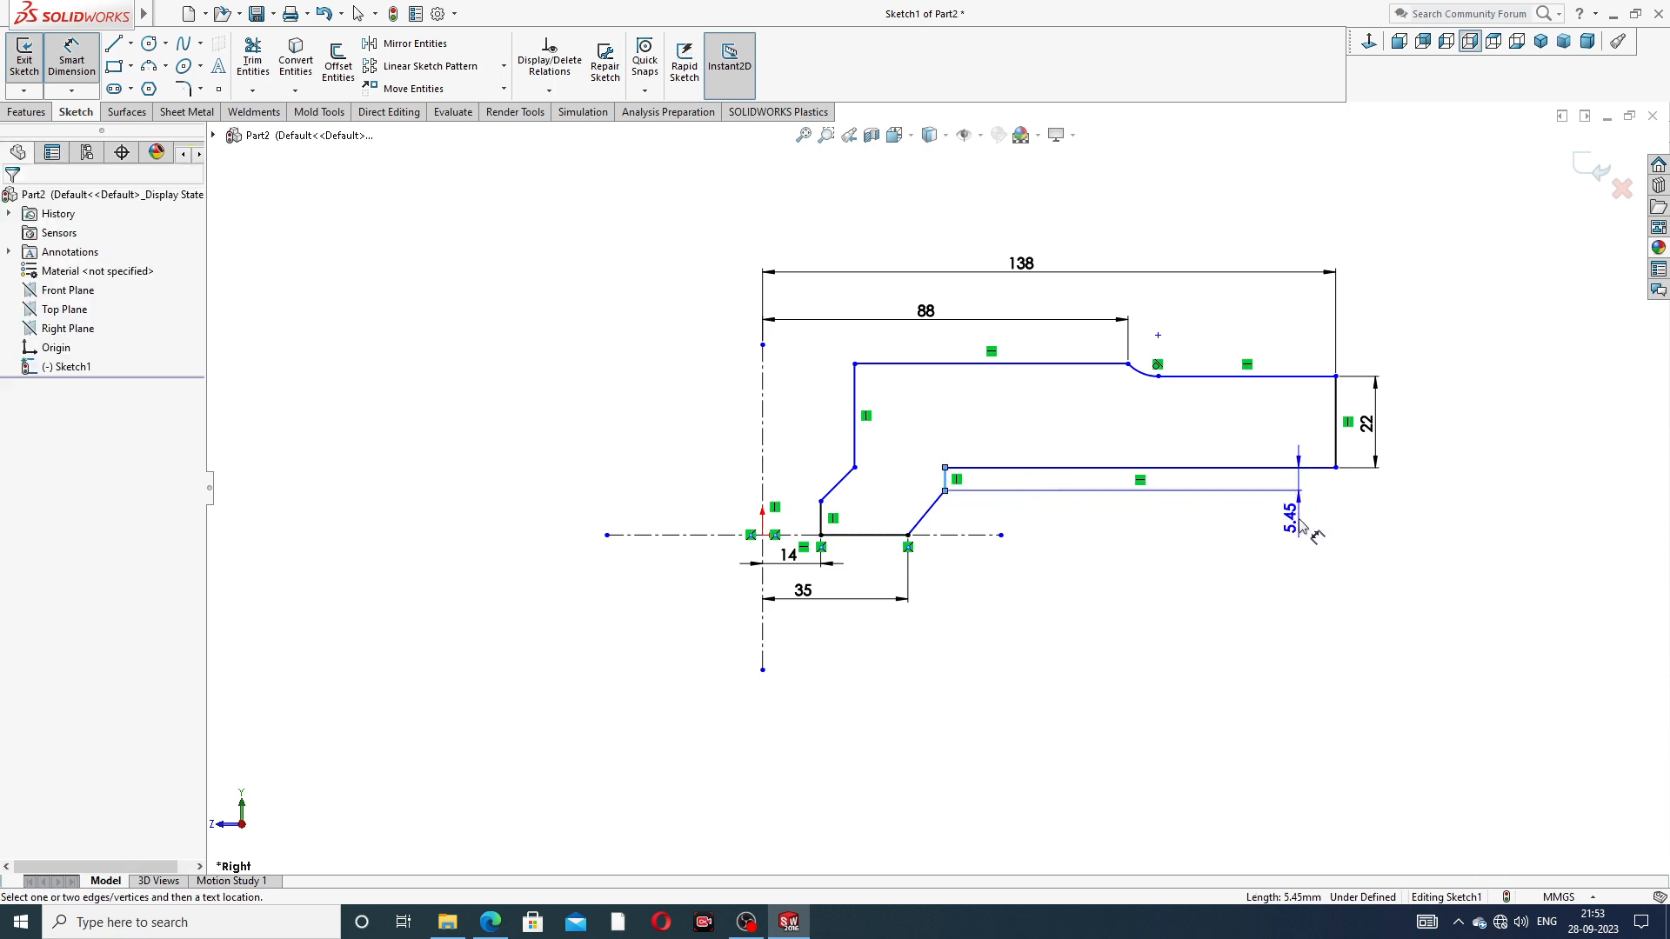
click(1298, 521)
text(6)
key(Return)
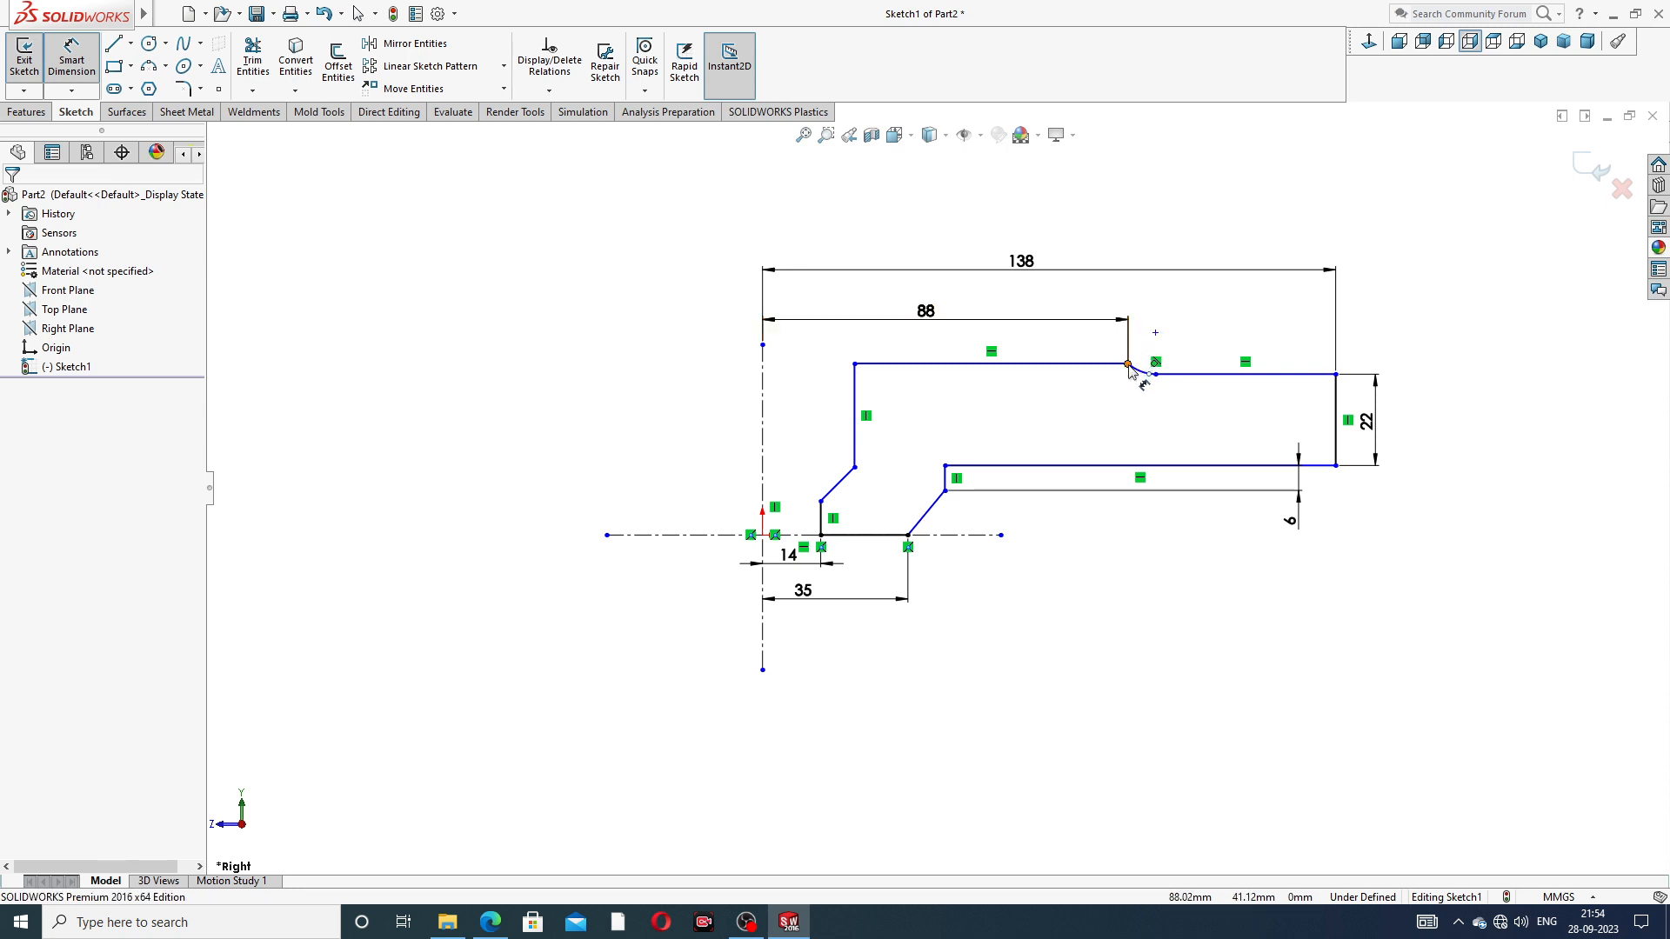
- Dimension the vertical step between the arc's upper endpoint and the outer upper horizontal line as 6 mm
click(1156, 375)
click(1350, 339)
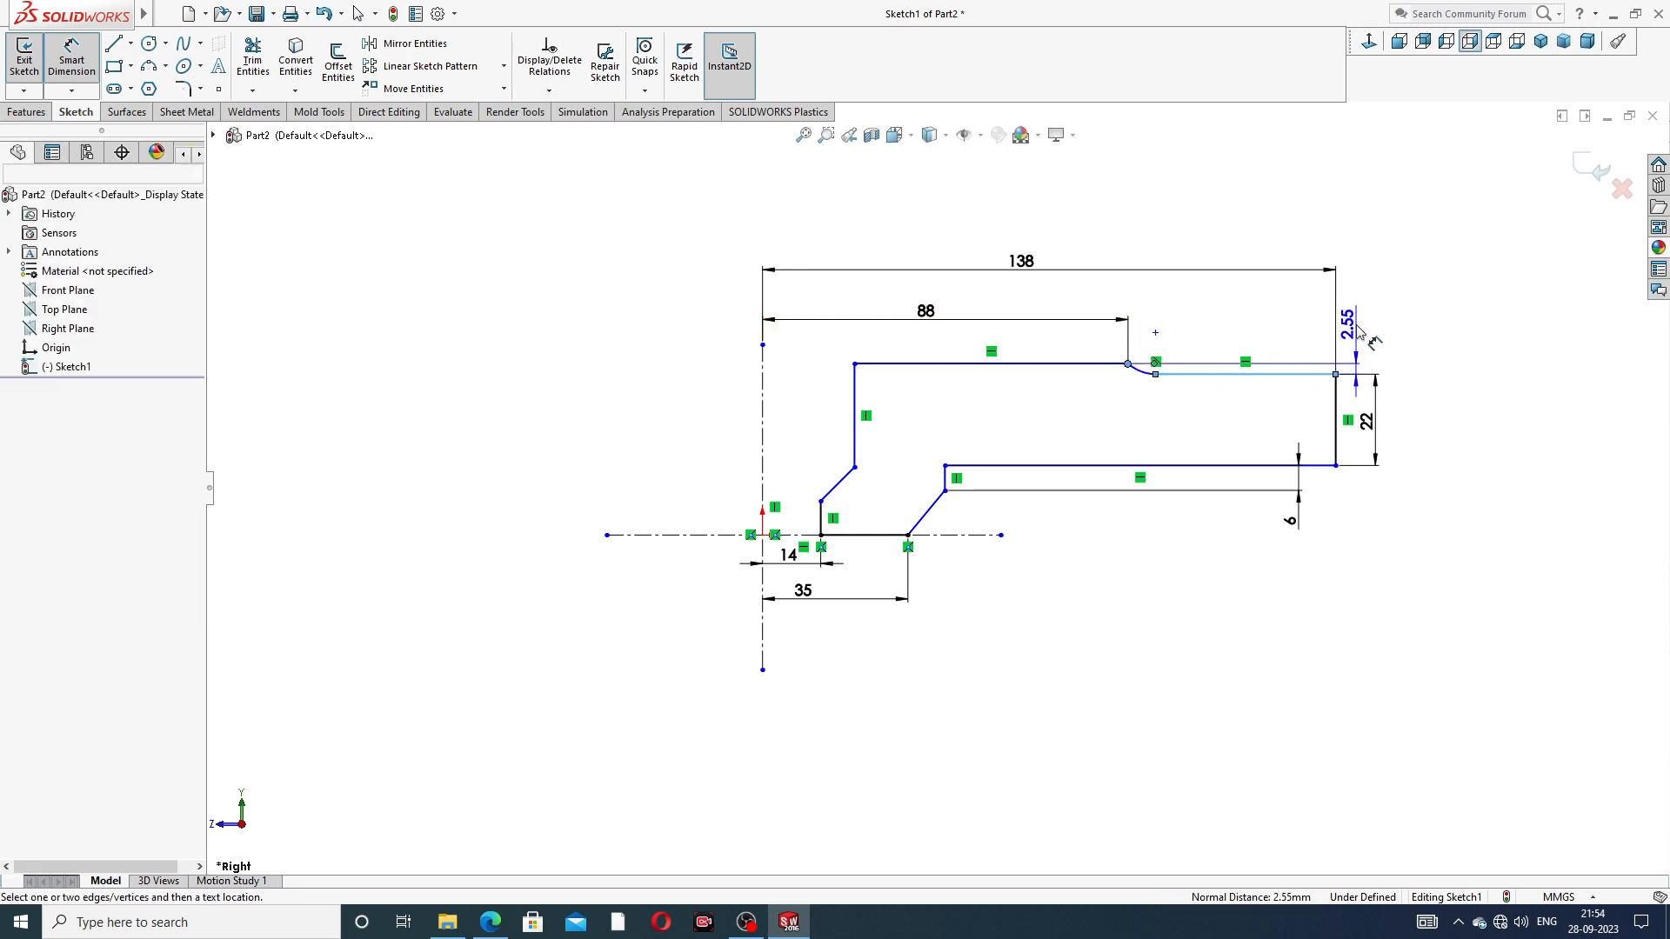
text(6)
key(Return)
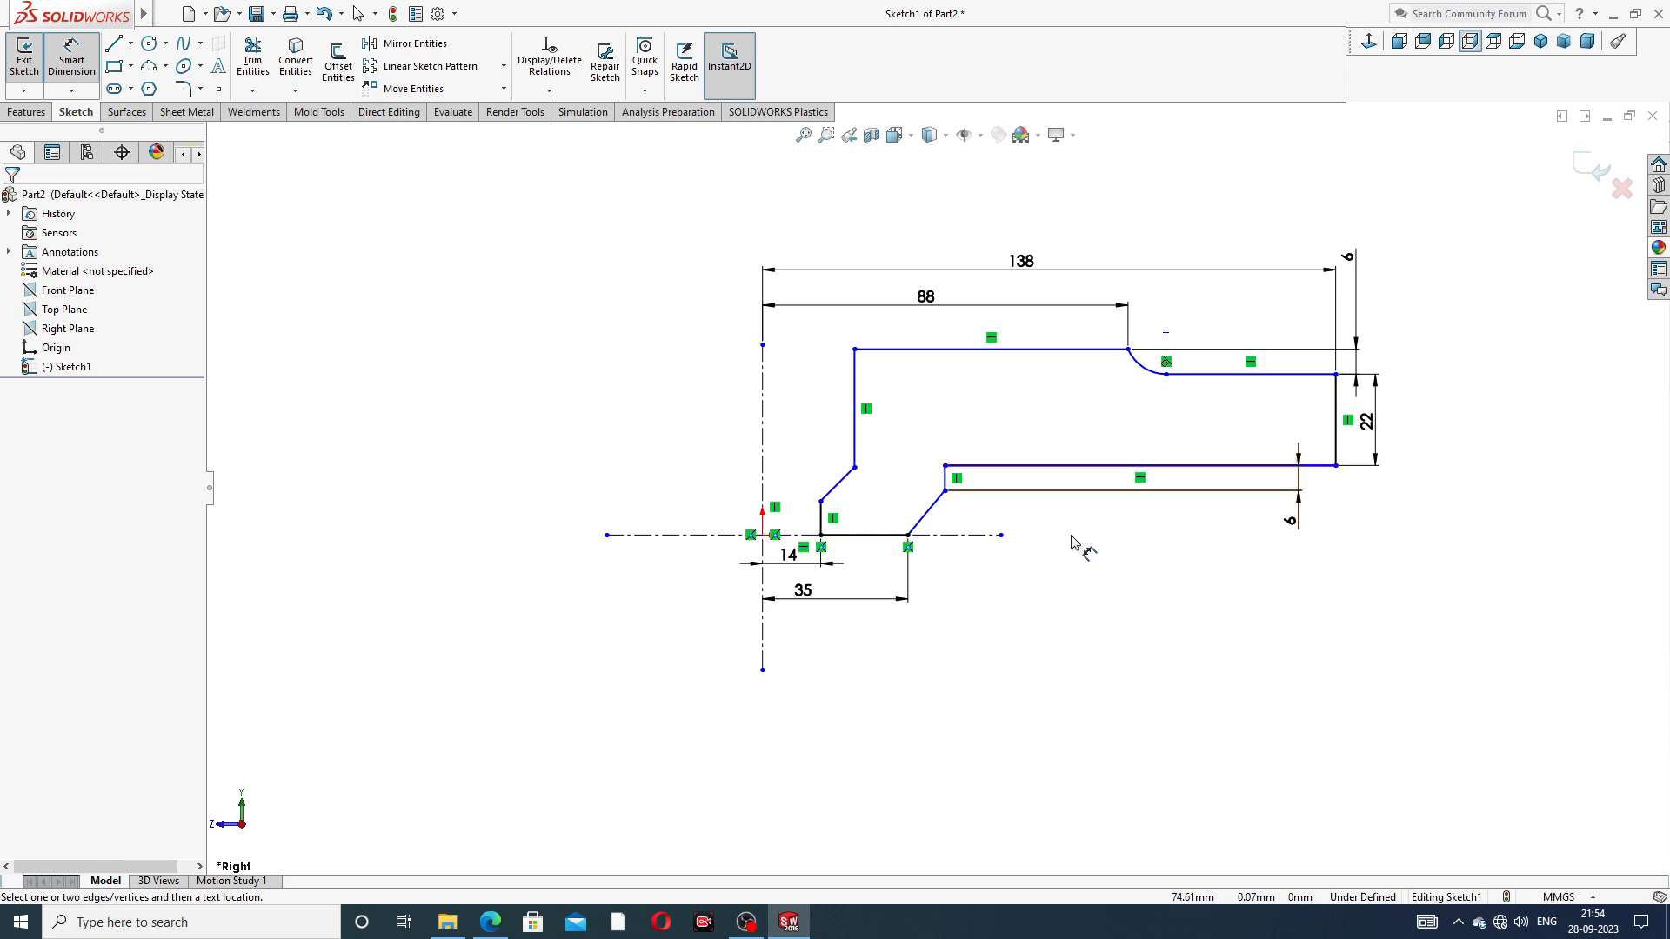
- Dimension the slanted line's upper endpoint 47 mm above the horizontal centreline
click(946, 491)
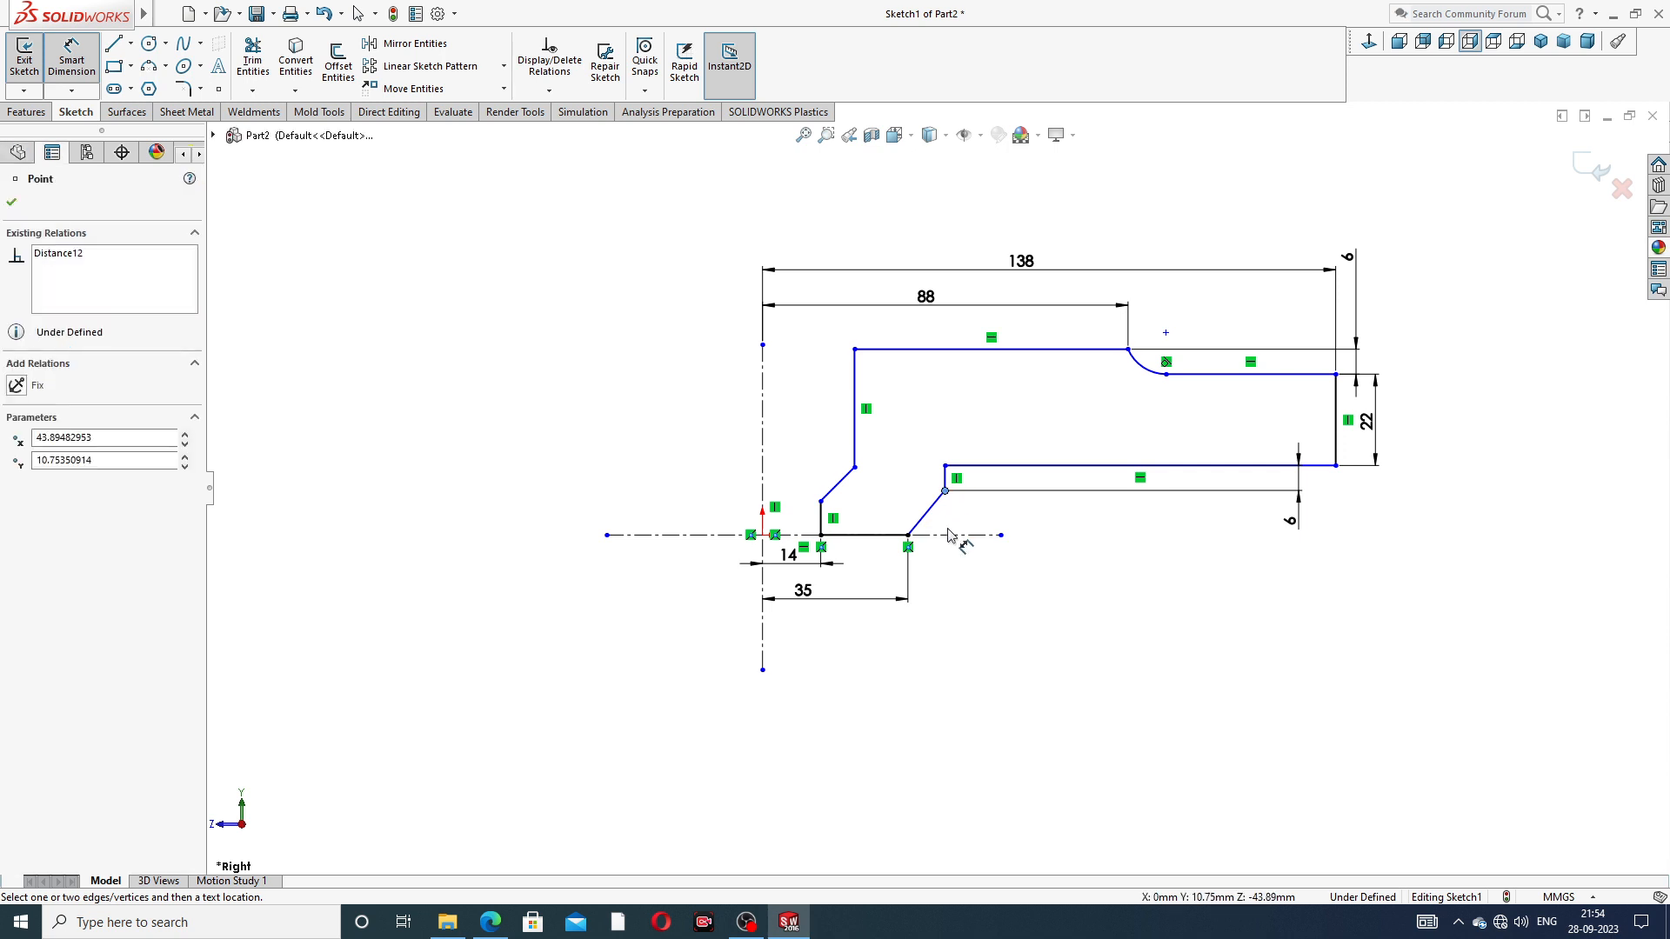
click(962, 535)
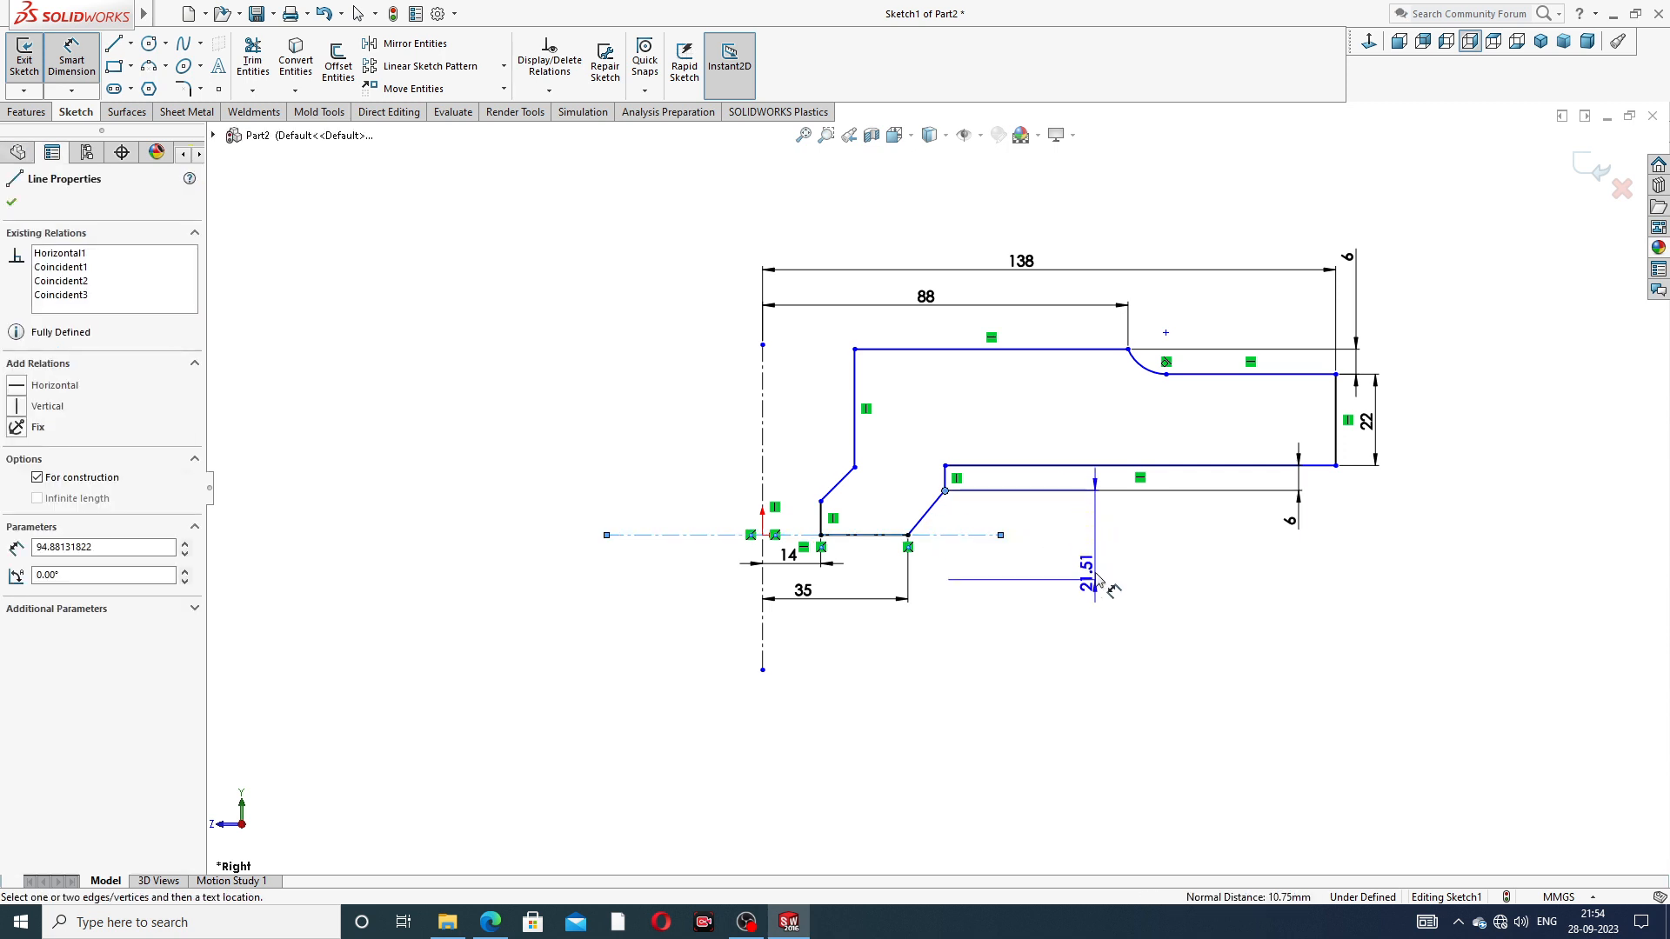
click(1106, 525)
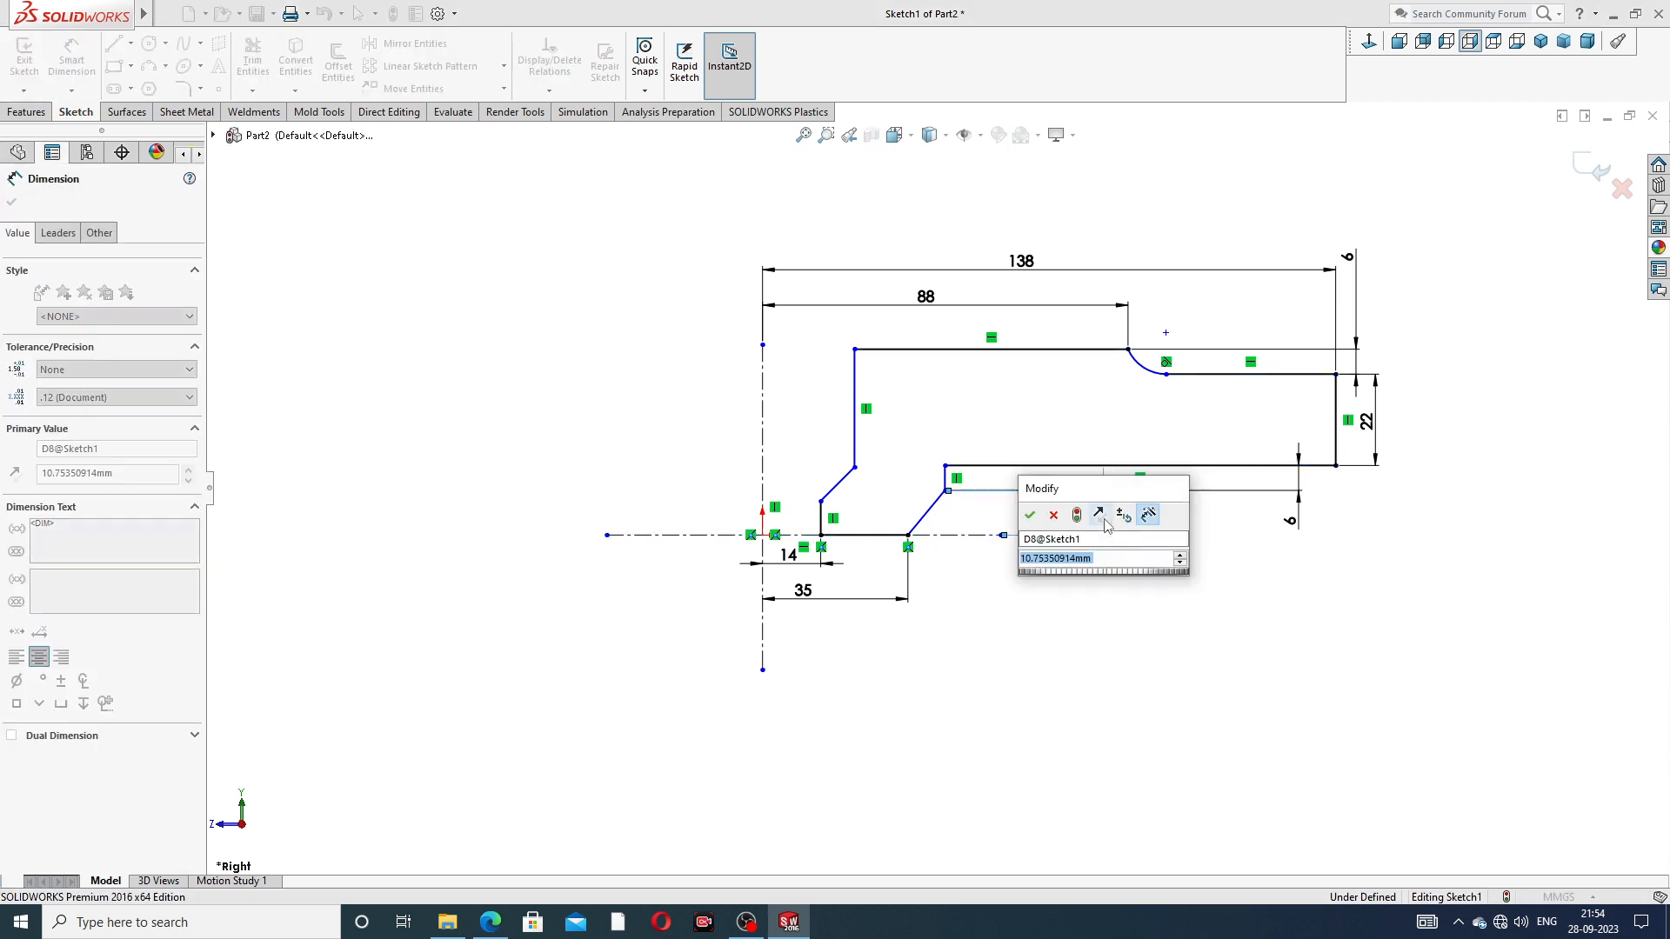
text(47)
key(Return)
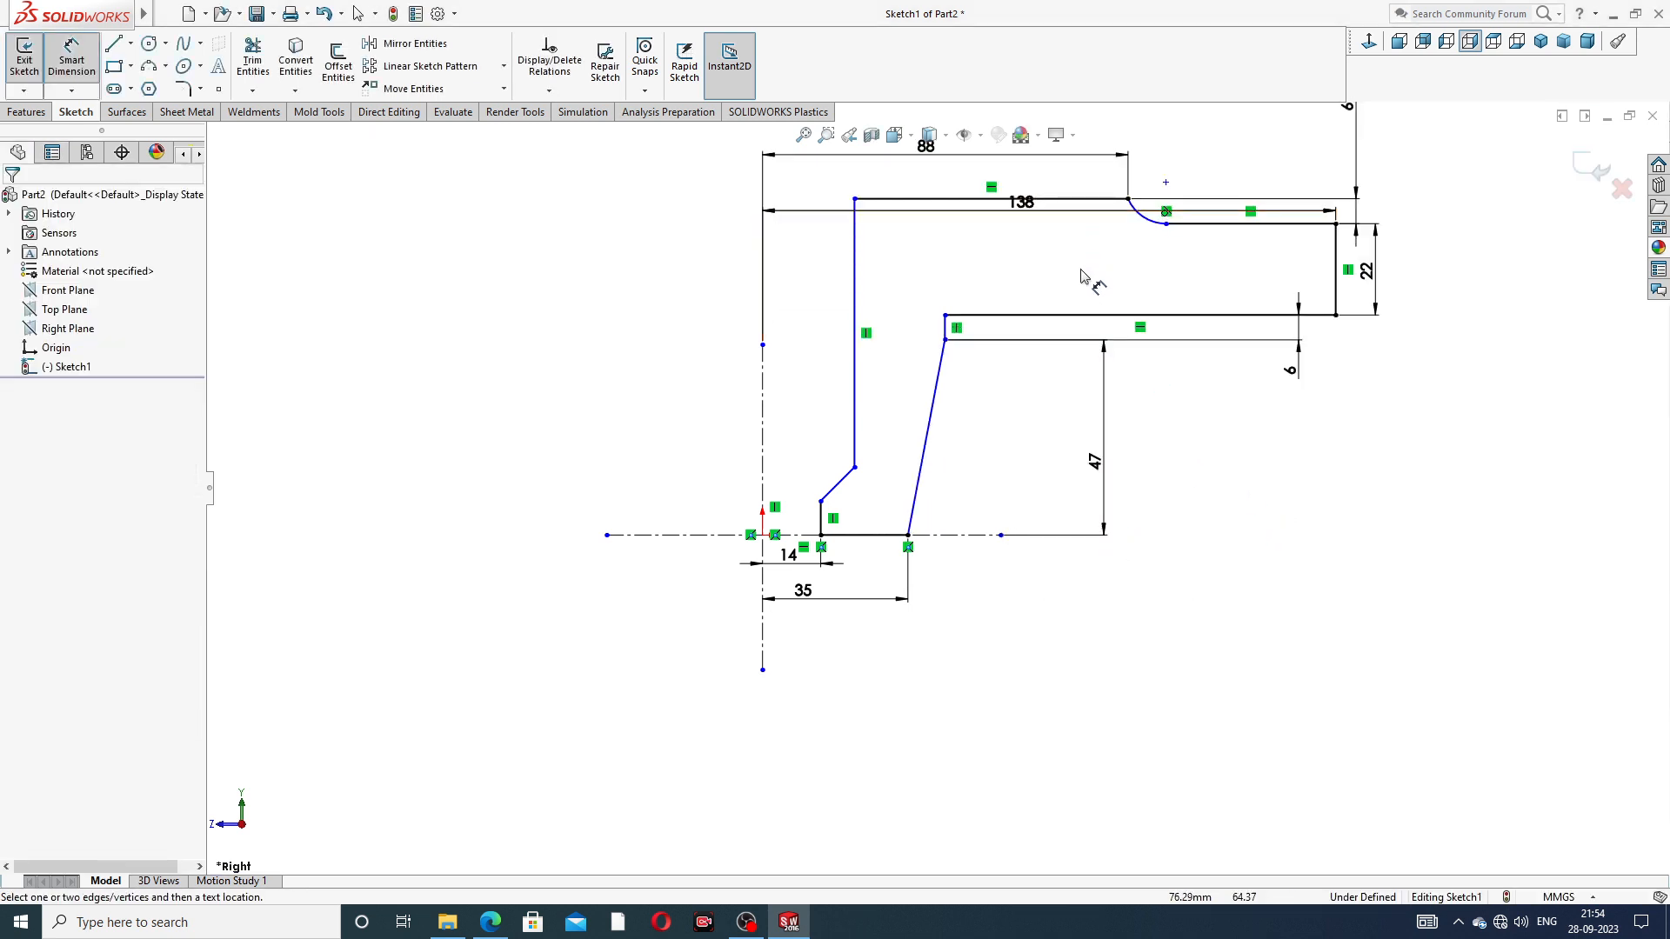
- Move the 138, 22, upper 6 and 88 mm dimensions farther from the profile to space them out
scroll(1067, 219, up, 2)
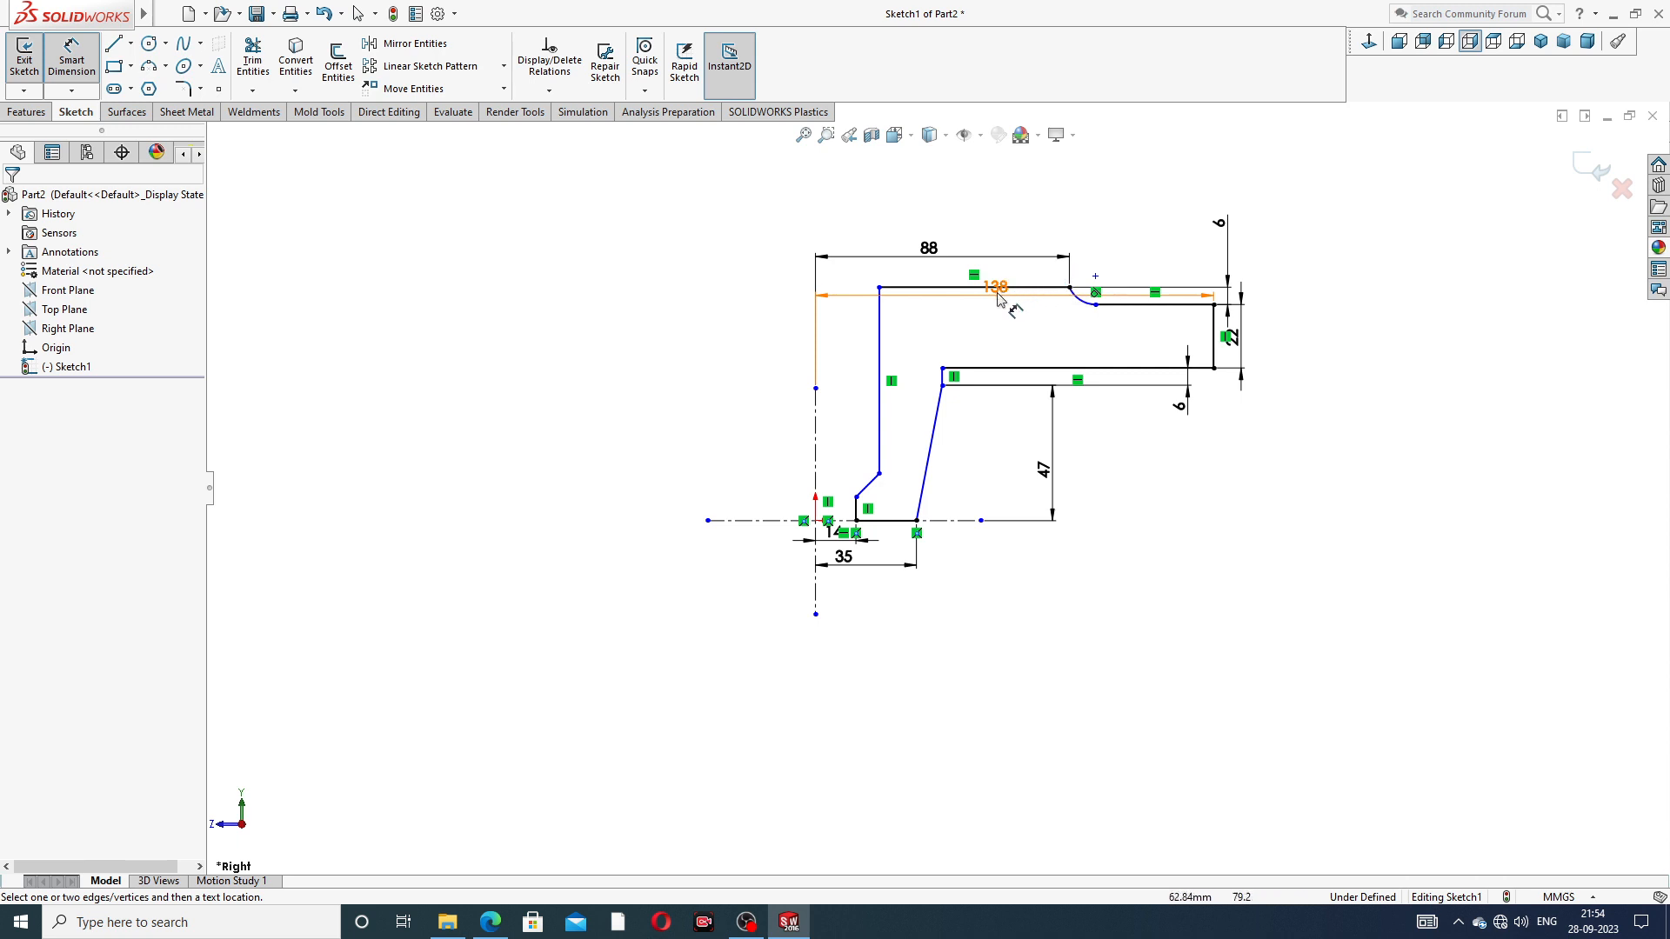
click(989, 217)
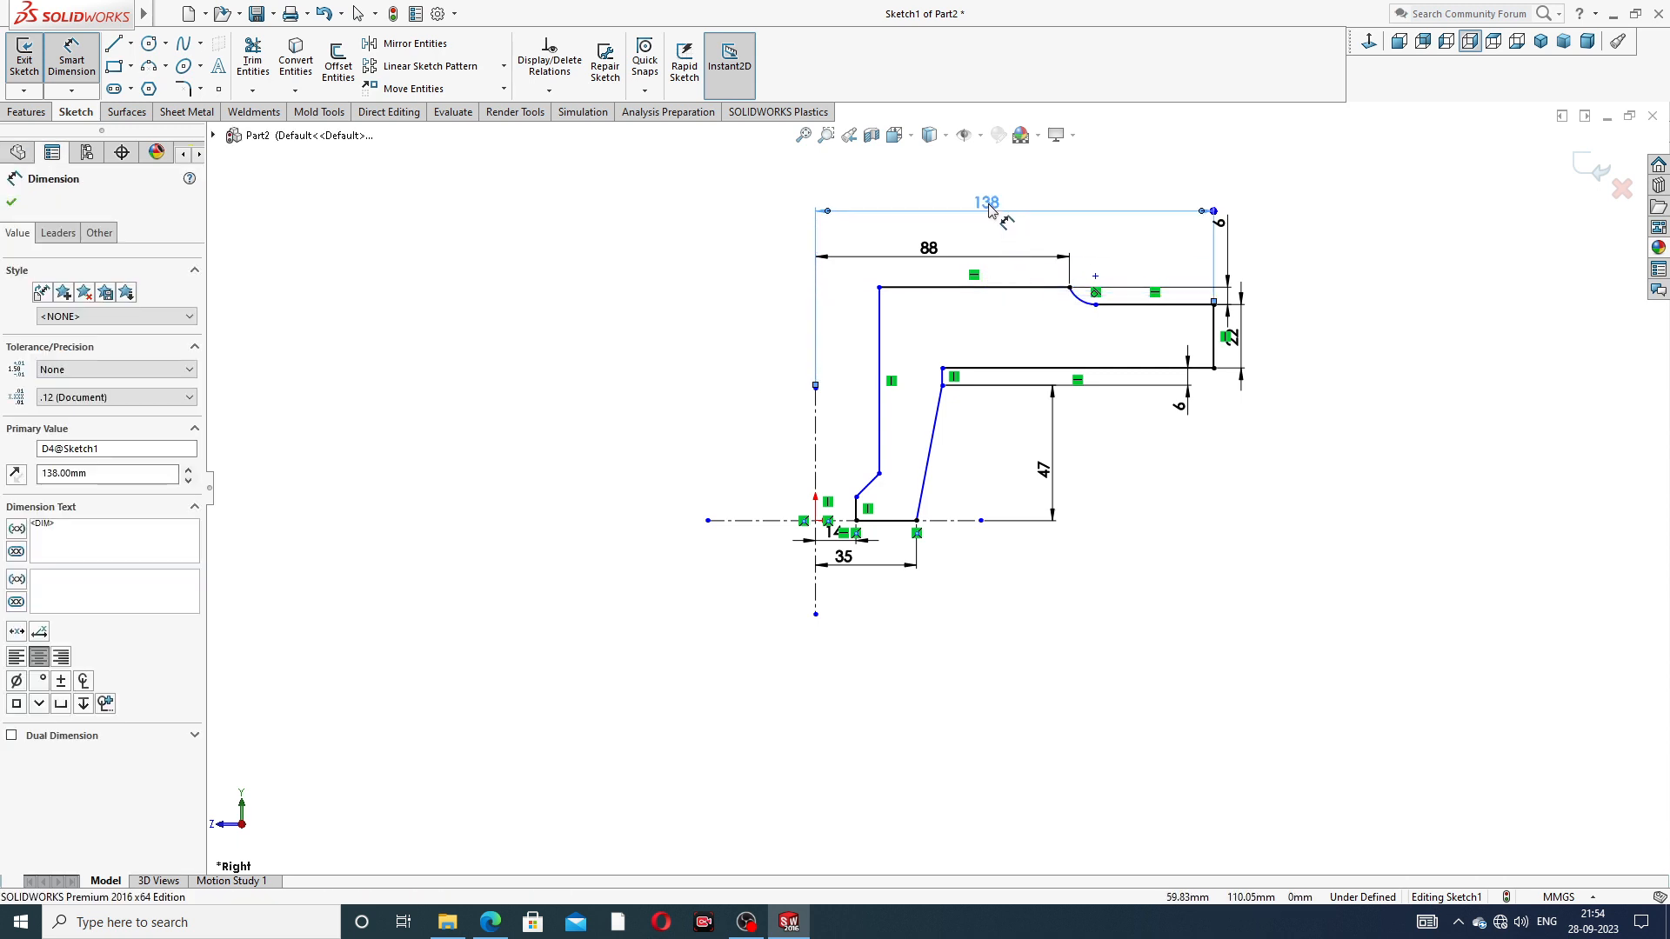
drag(1232, 337, 1288, 335)
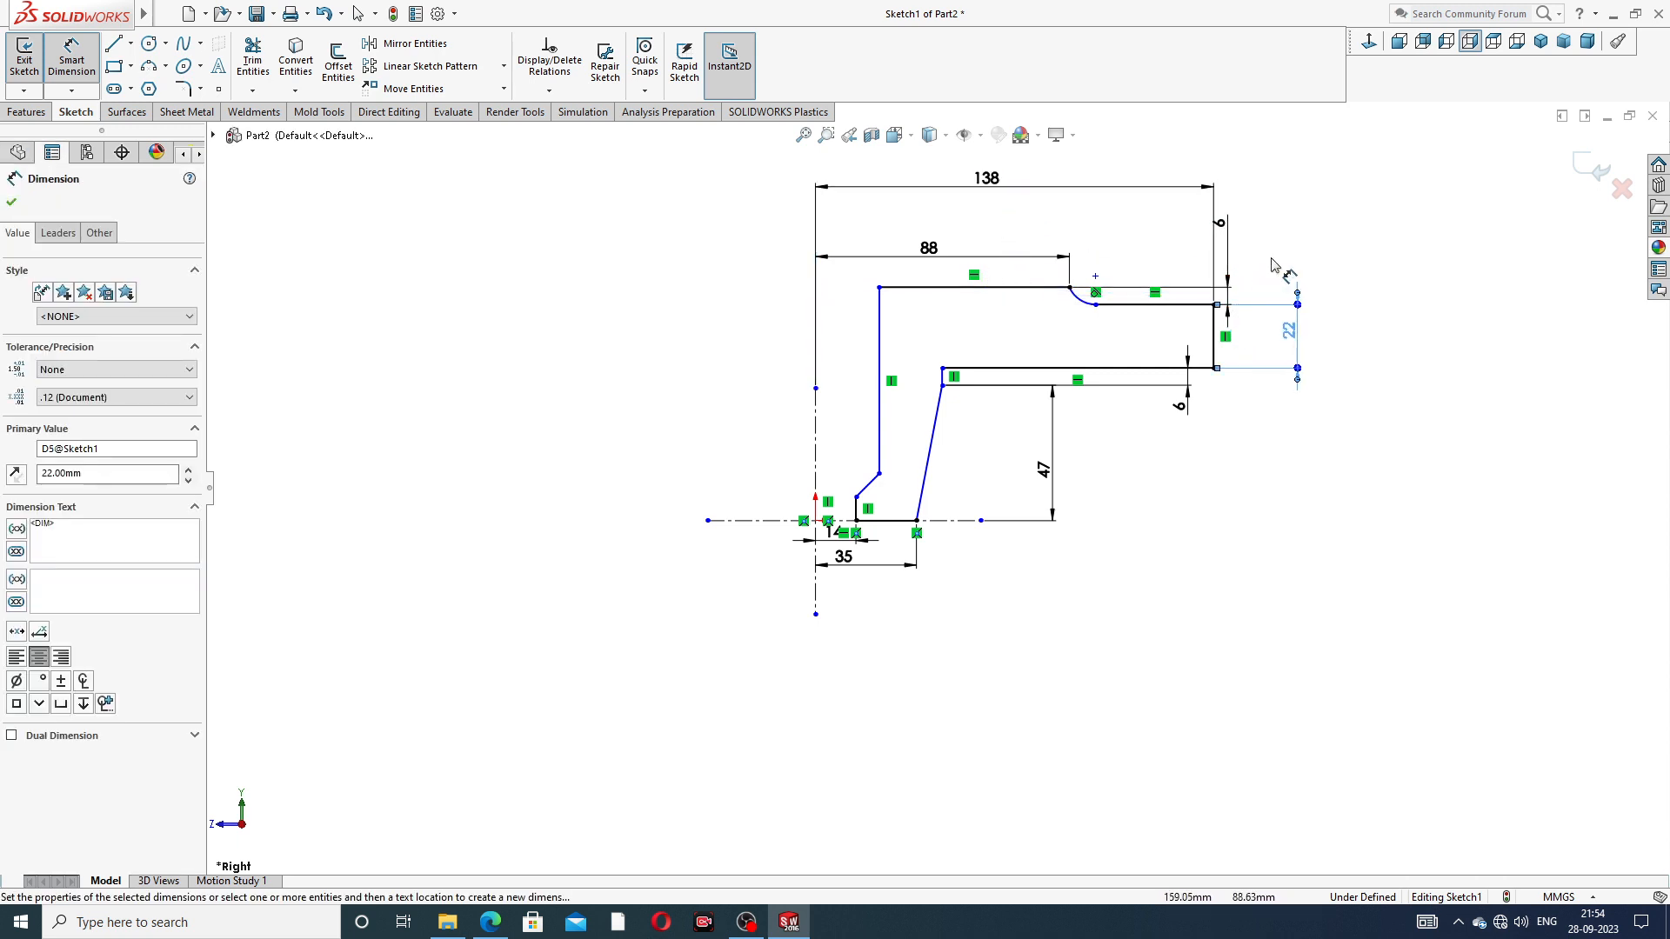
drag(1220, 223, 1243, 225)
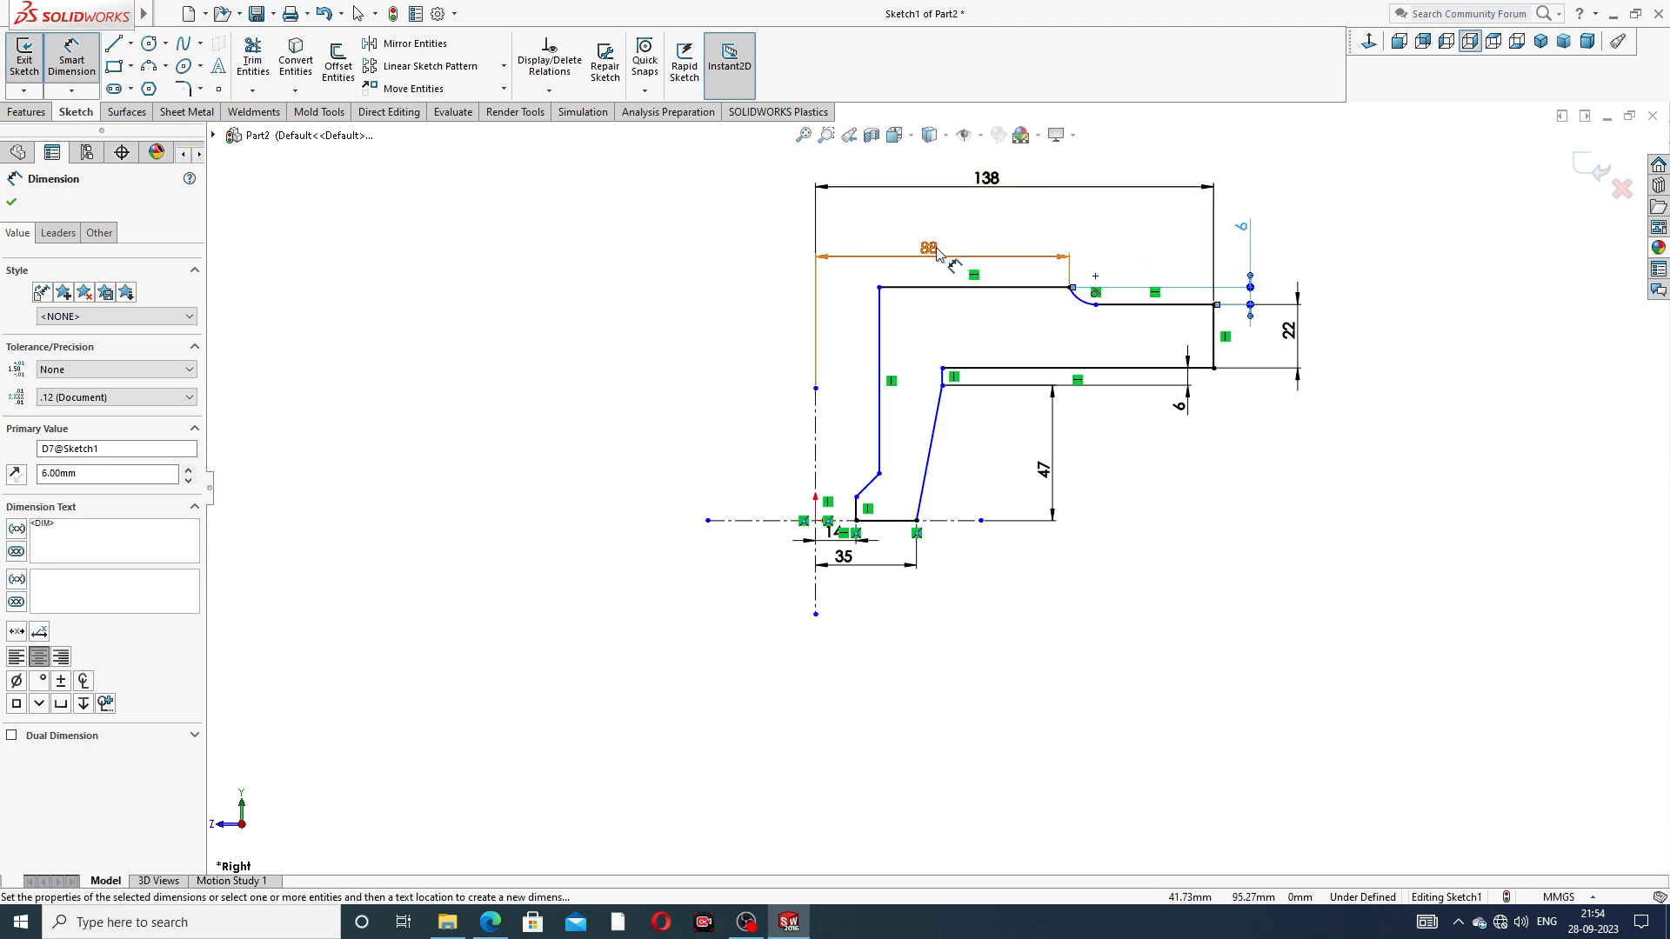
drag(938, 252, 966, 235)
click(1206, 428)
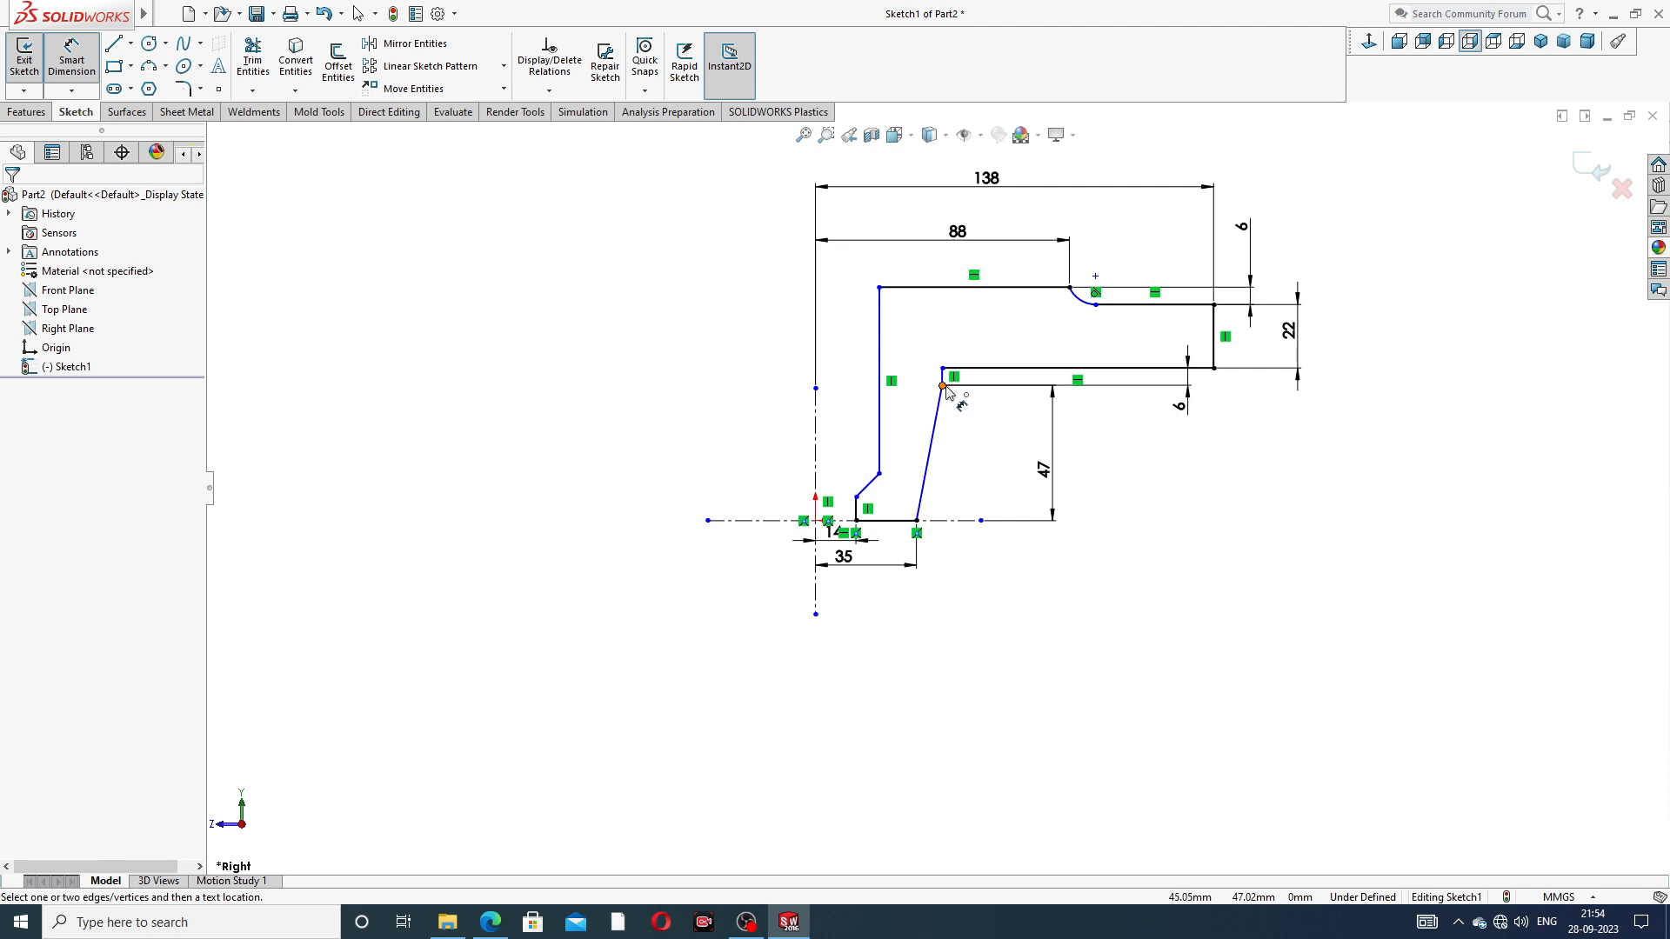
- Dimension the slanted line's upper endpoint 81 mm from the vertical centreline
click(942, 385)
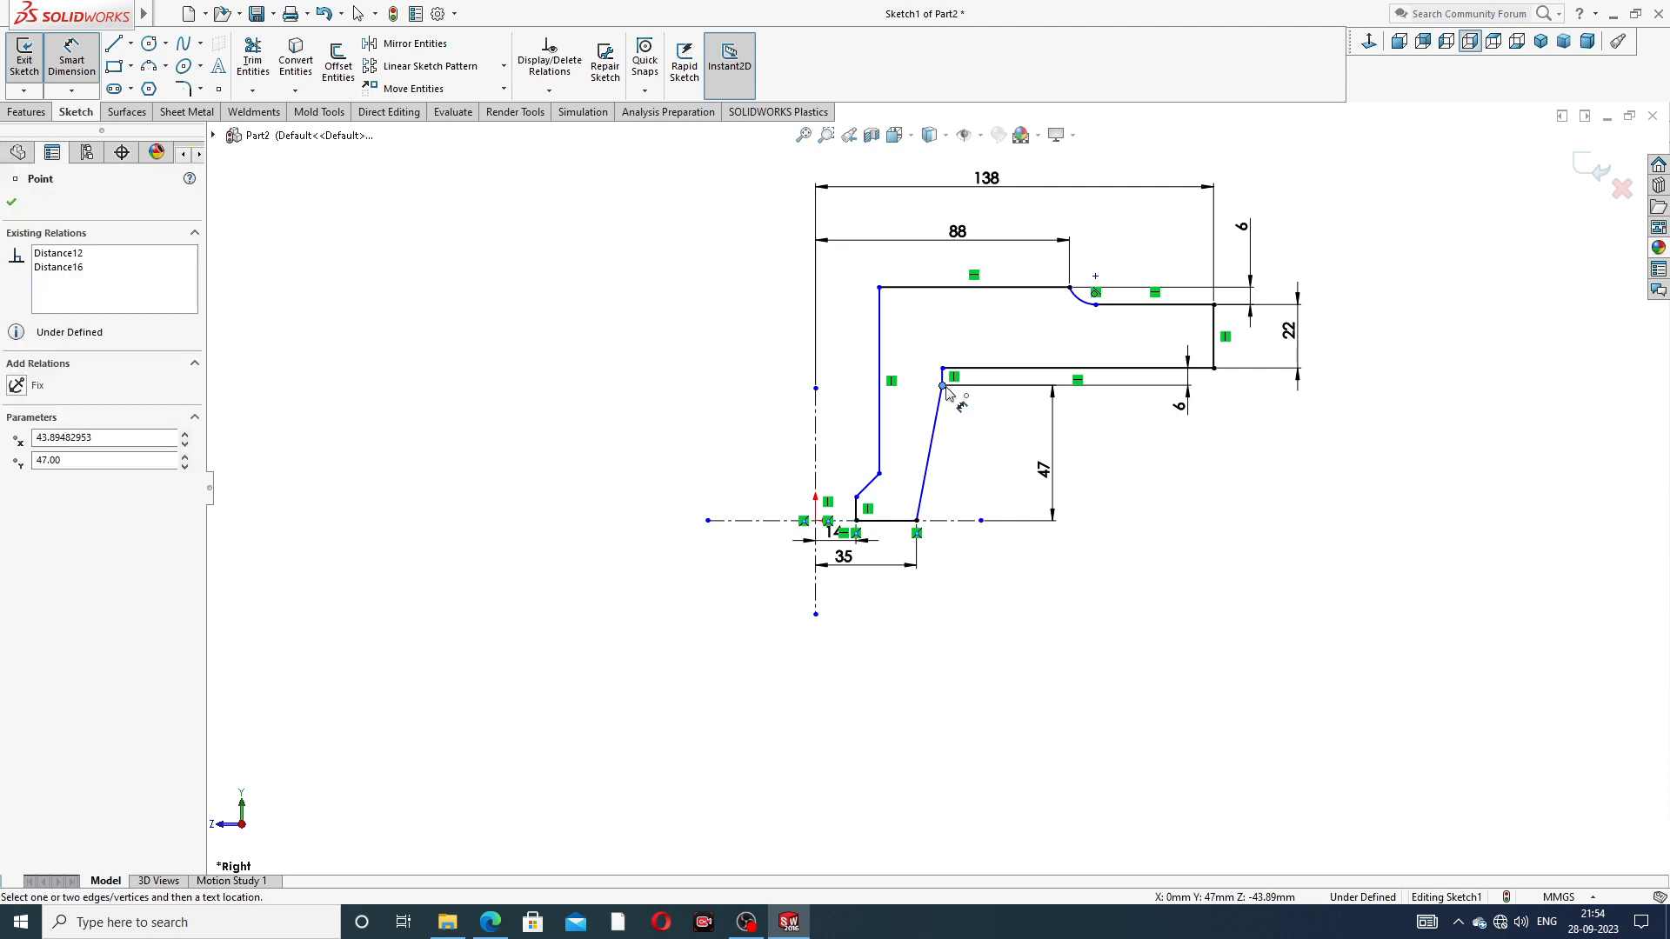
click(816, 470)
click(885, 633)
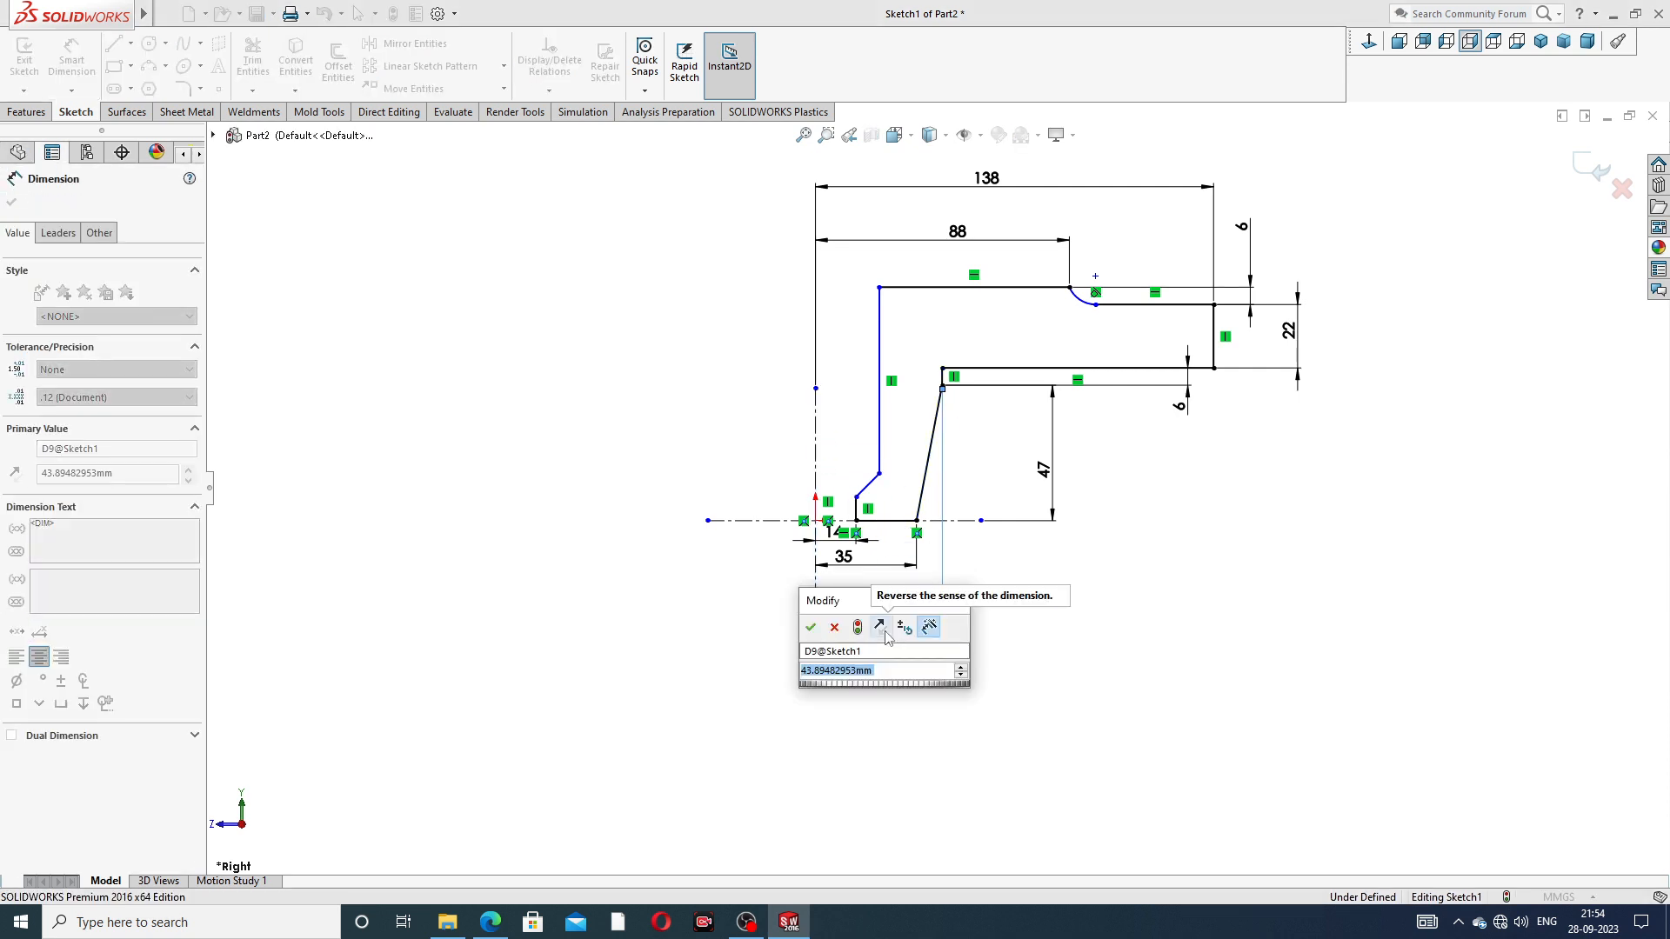
text(81)
key(Return)
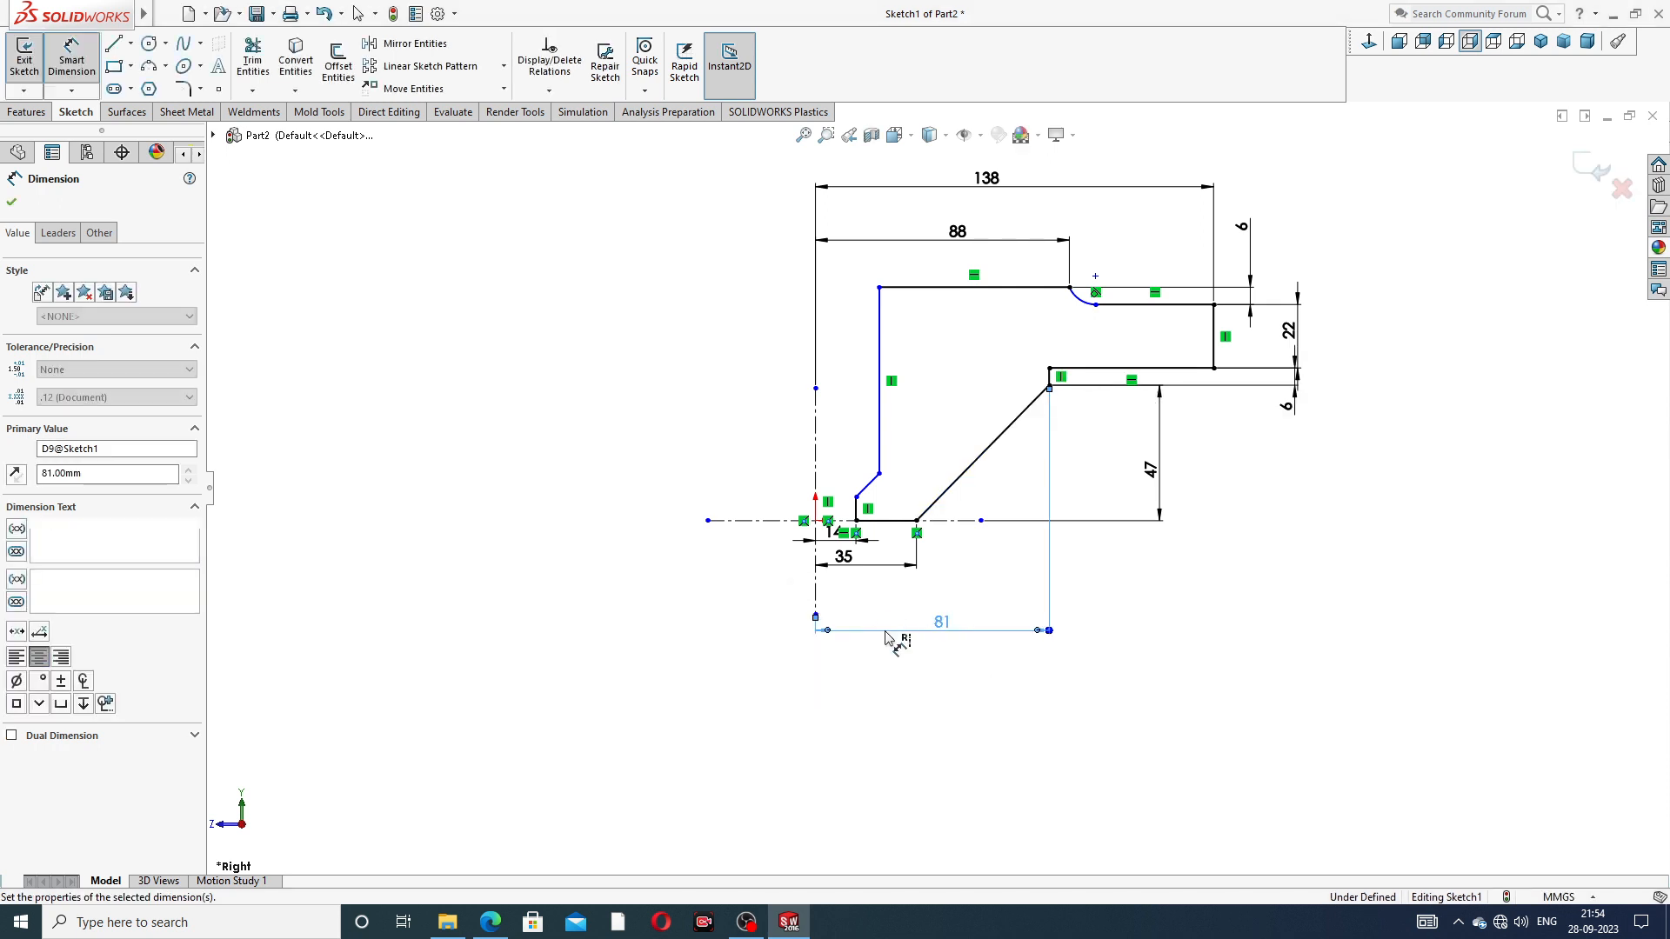
click(1069, 639)
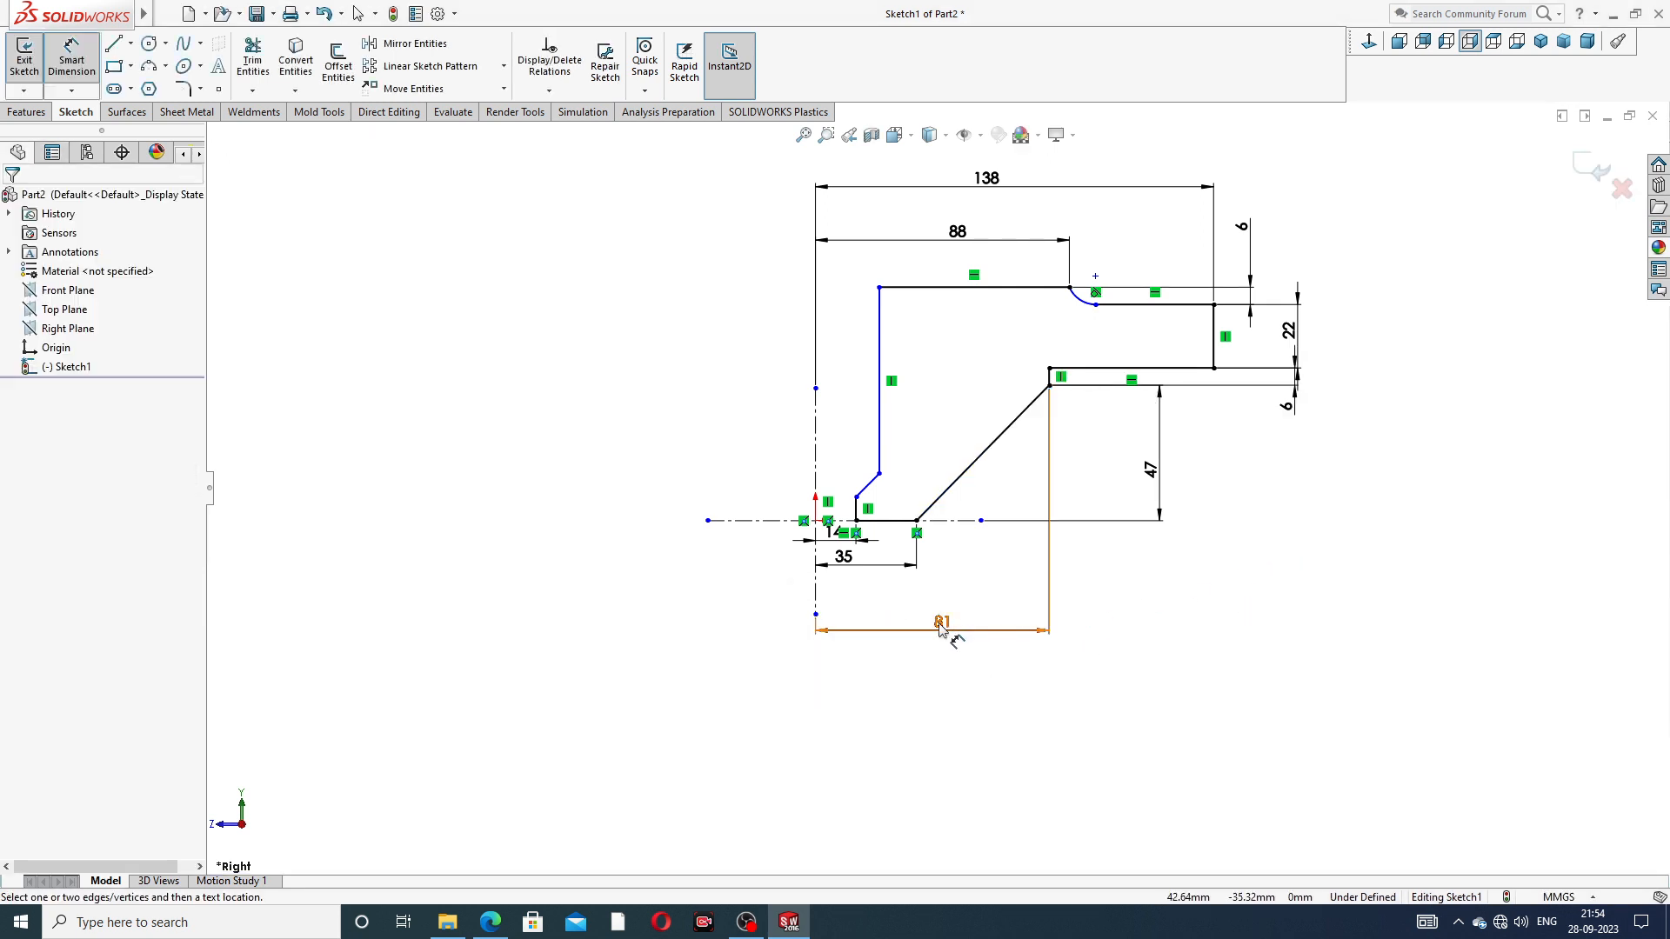
- Move the 35 mm and 14 mm dimensions lower, stacking them above the 81 mm dimension
drag(874, 567, 887, 601)
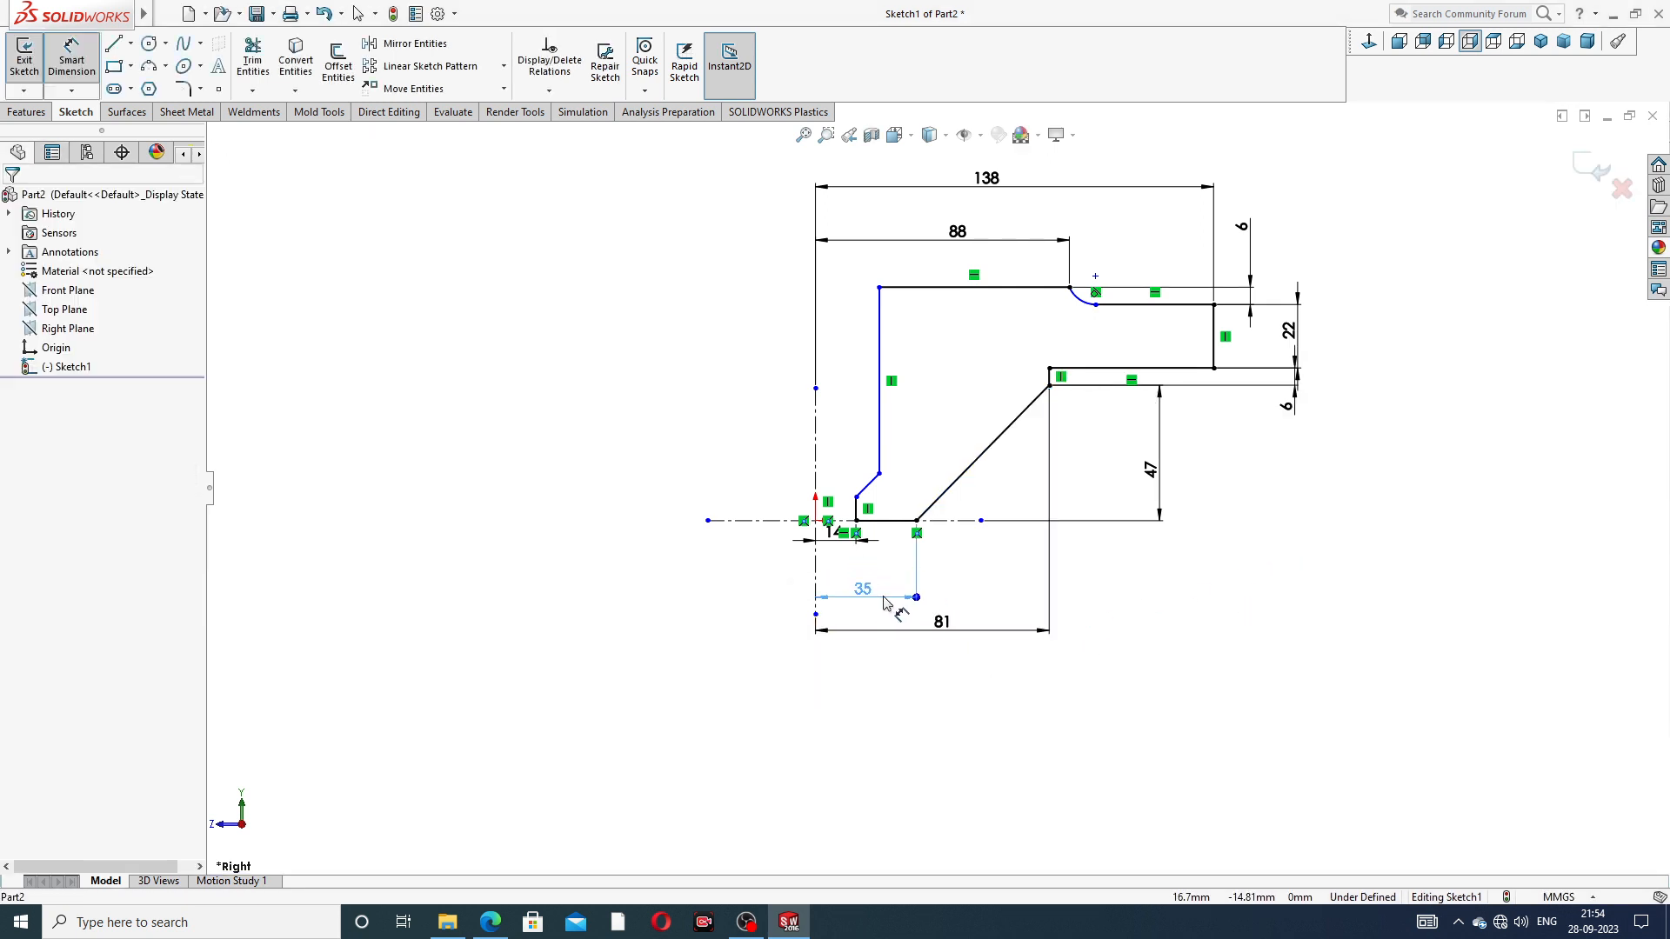
click(1131, 567)
drag(850, 536, 852, 563)
click(1130, 633)
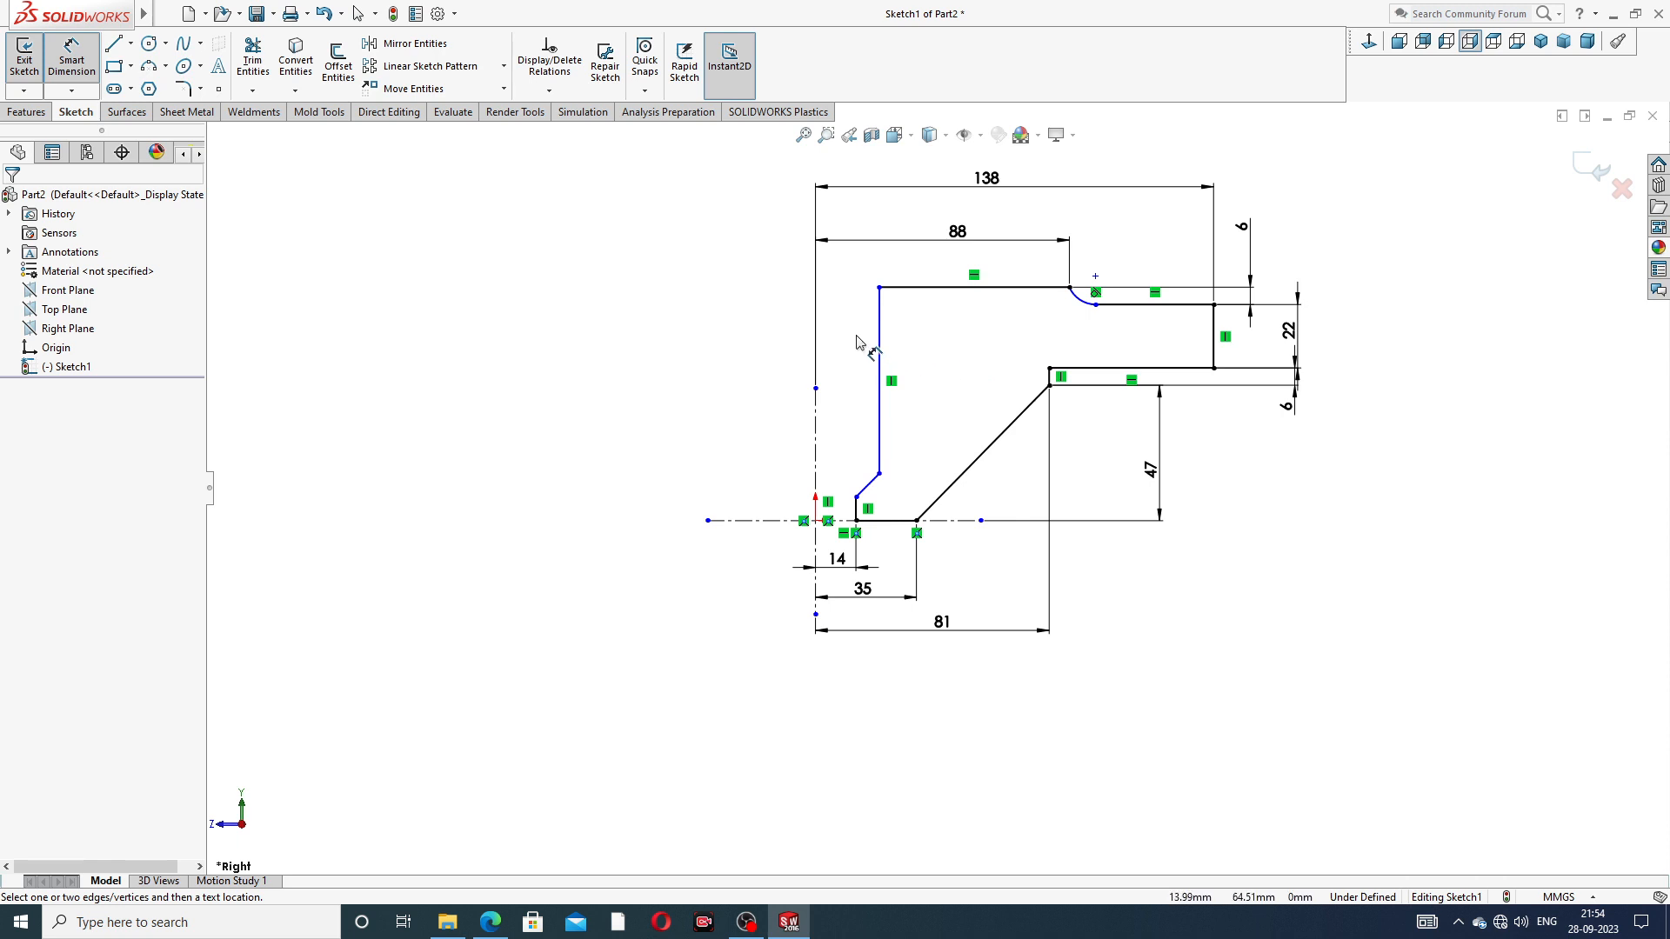
- Dimension the long inner vertical edge 28 mm from the vertical centreline
click(879, 355)
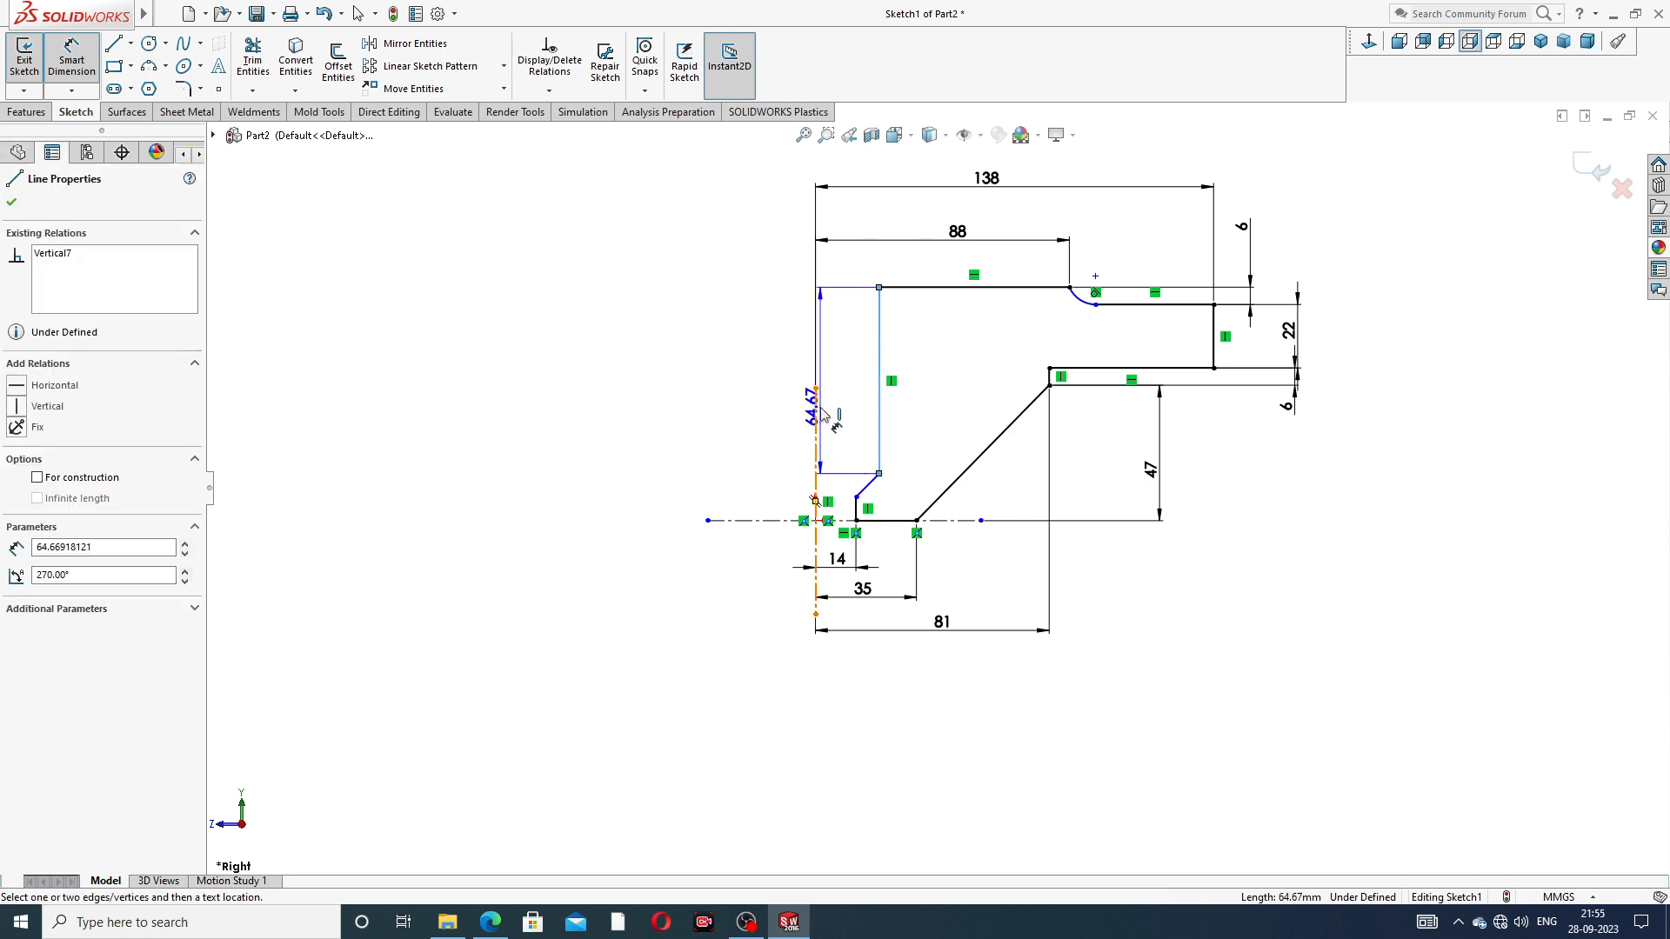
click(815, 357)
click(848, 387)
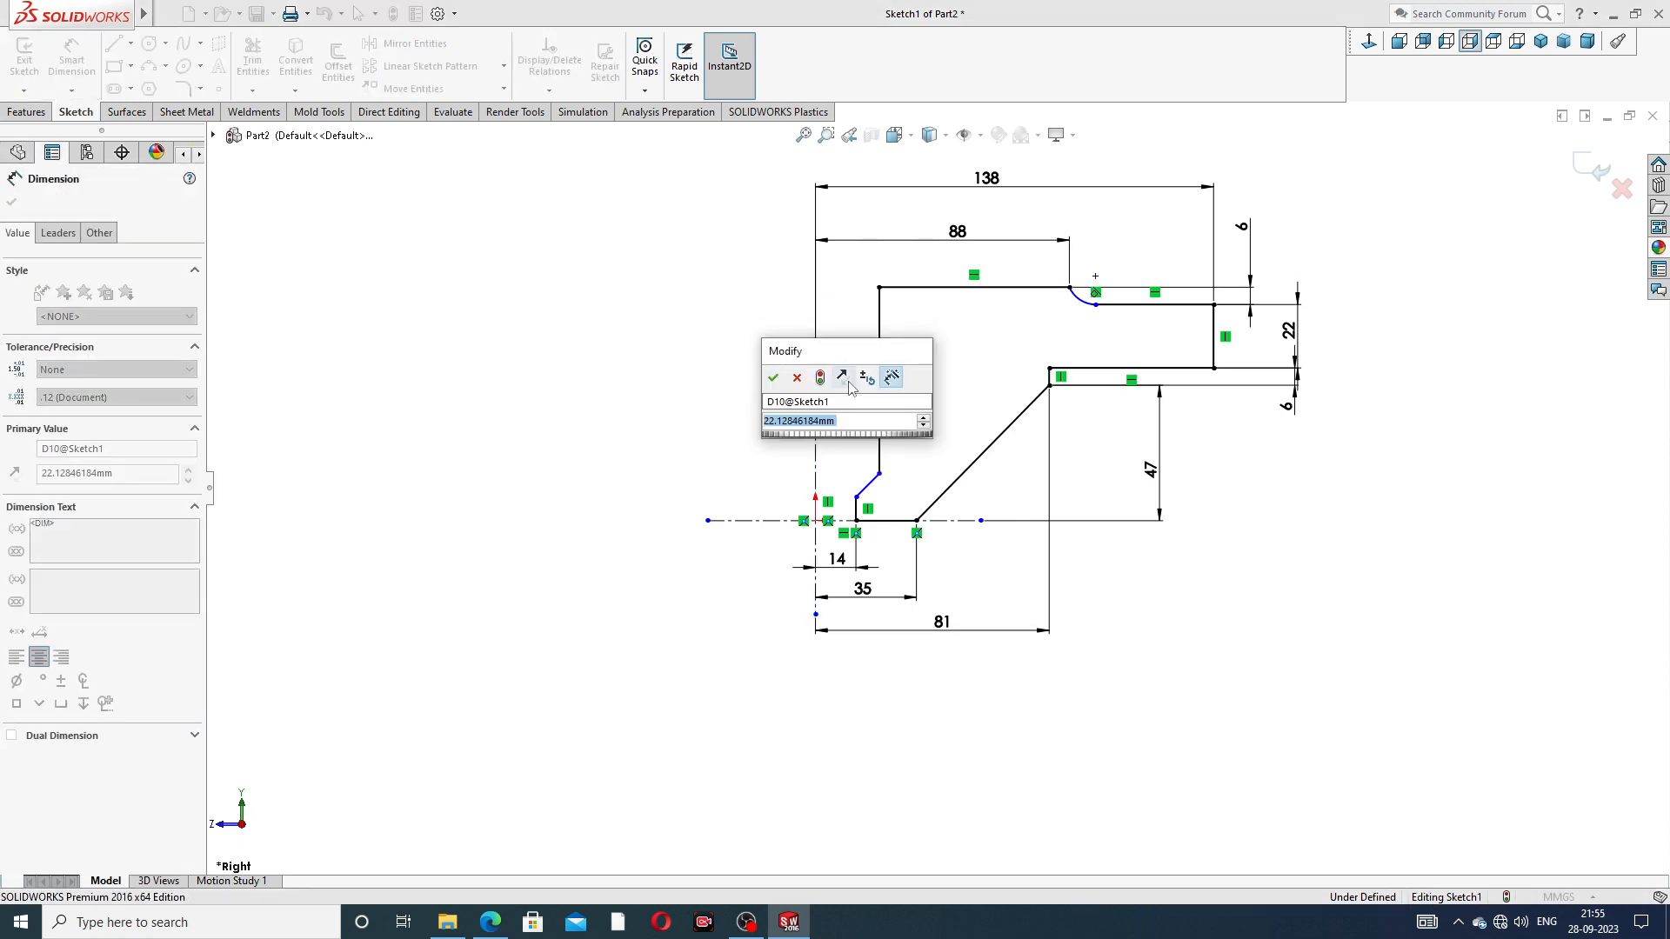
text(28)
key(Return)
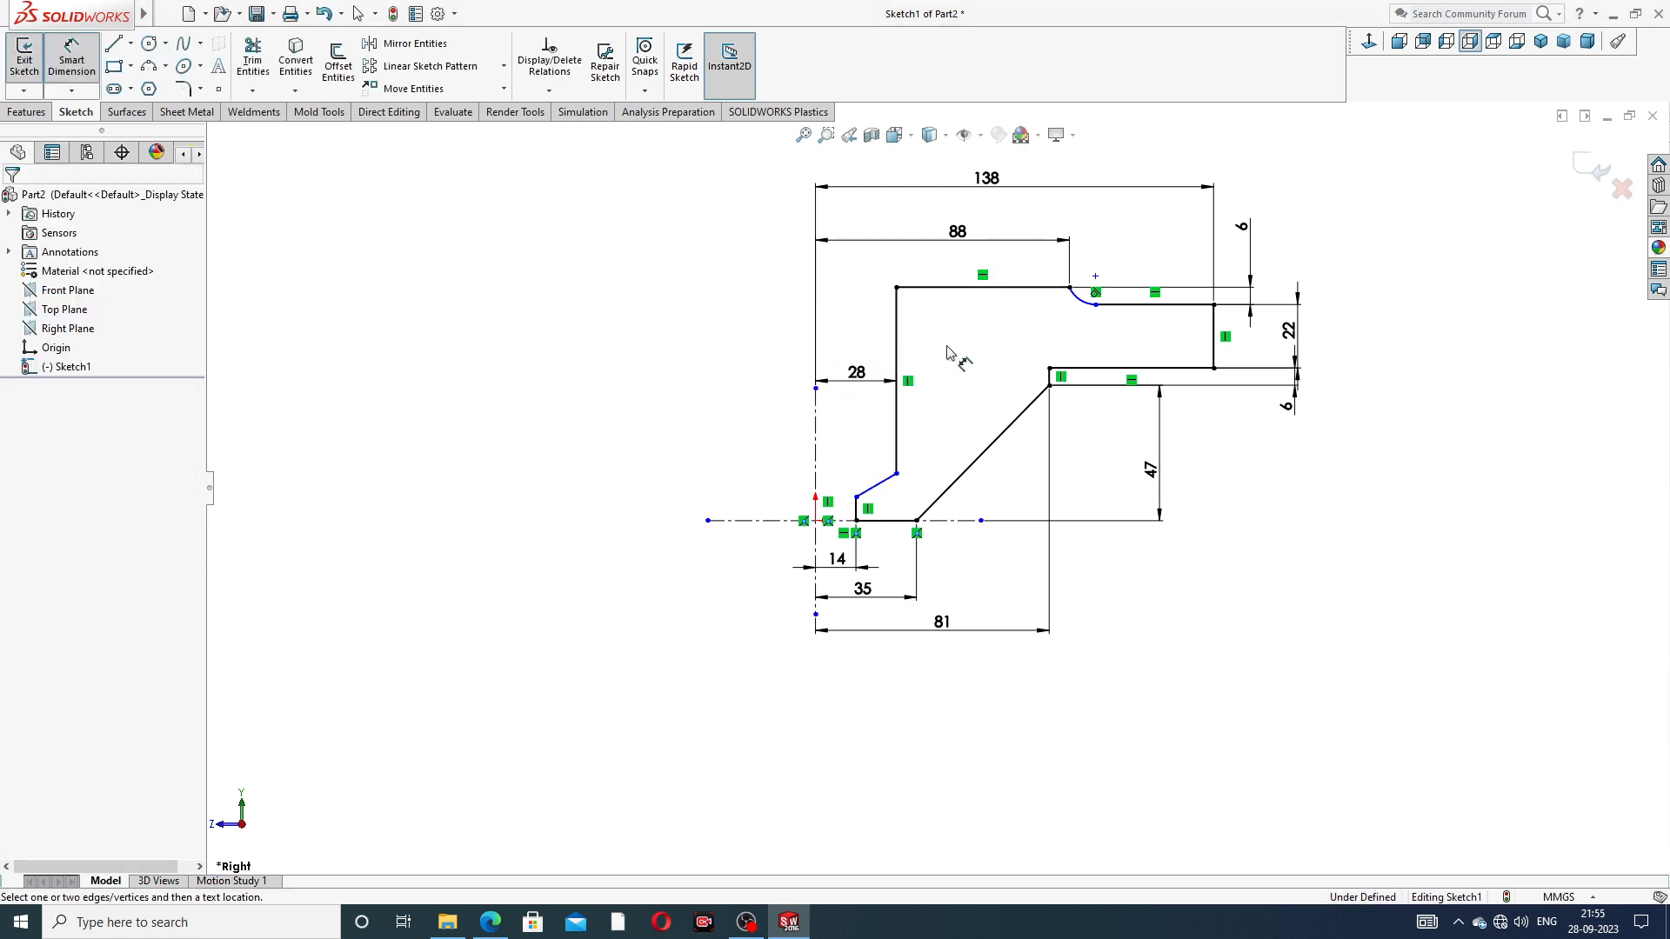
- Dimension the vertical distance from the arc's lower endpoint to the short inner slanted line's lower endpoint as 48 mm
click(1097, 306)
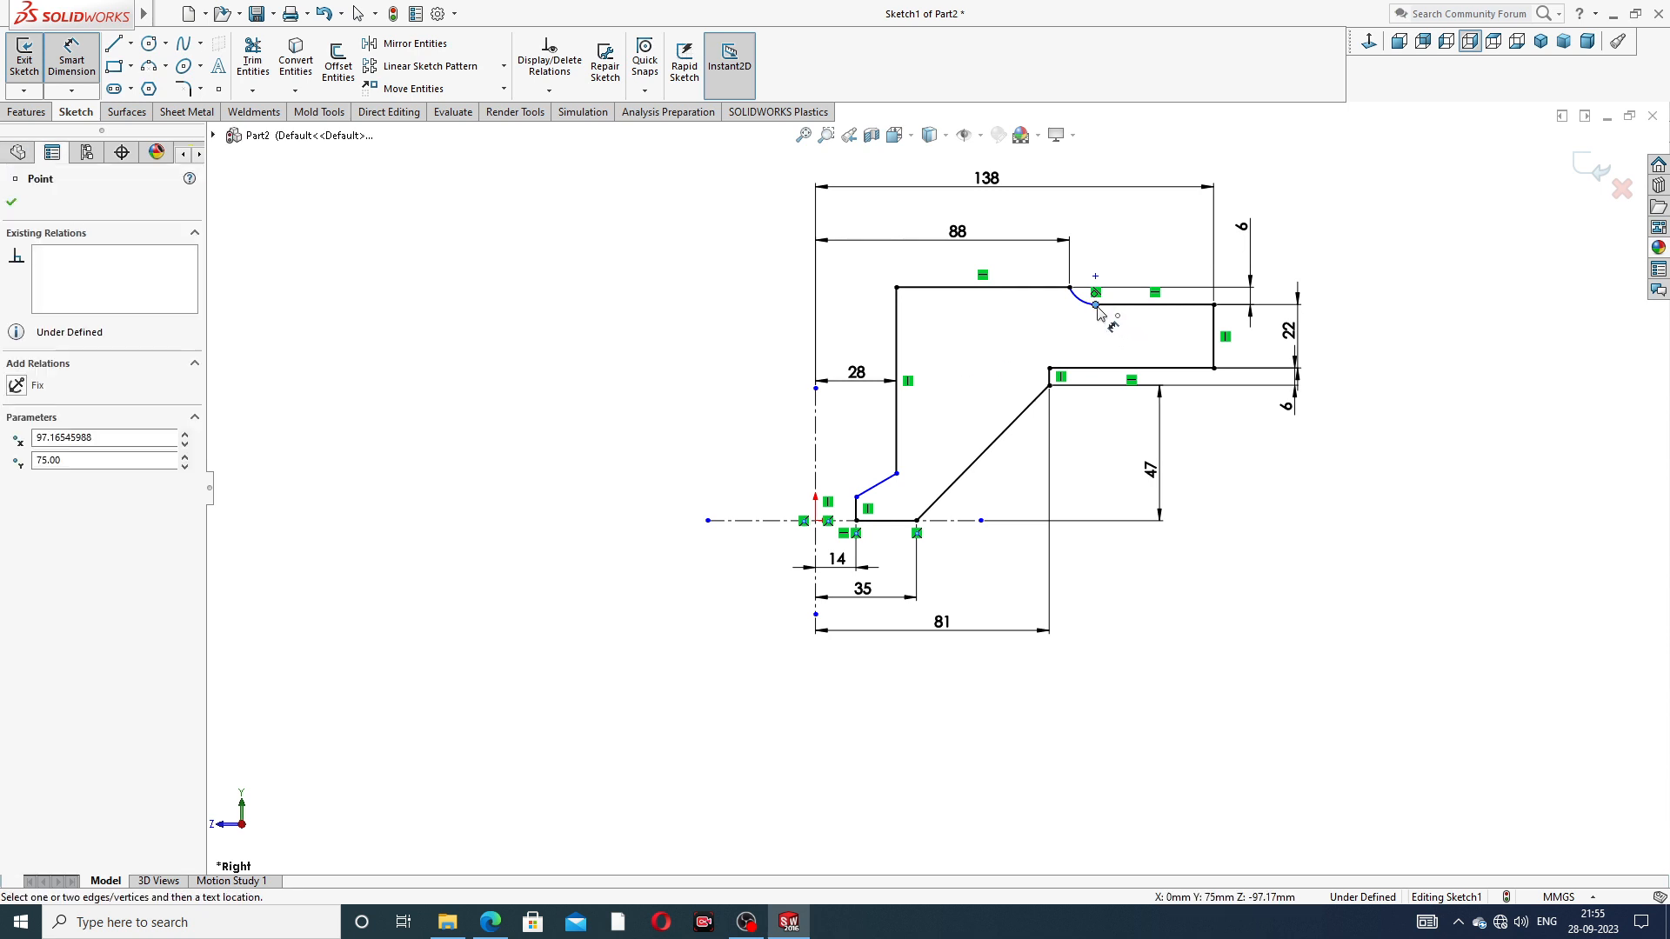
click(856, 497)
click(782, 404)
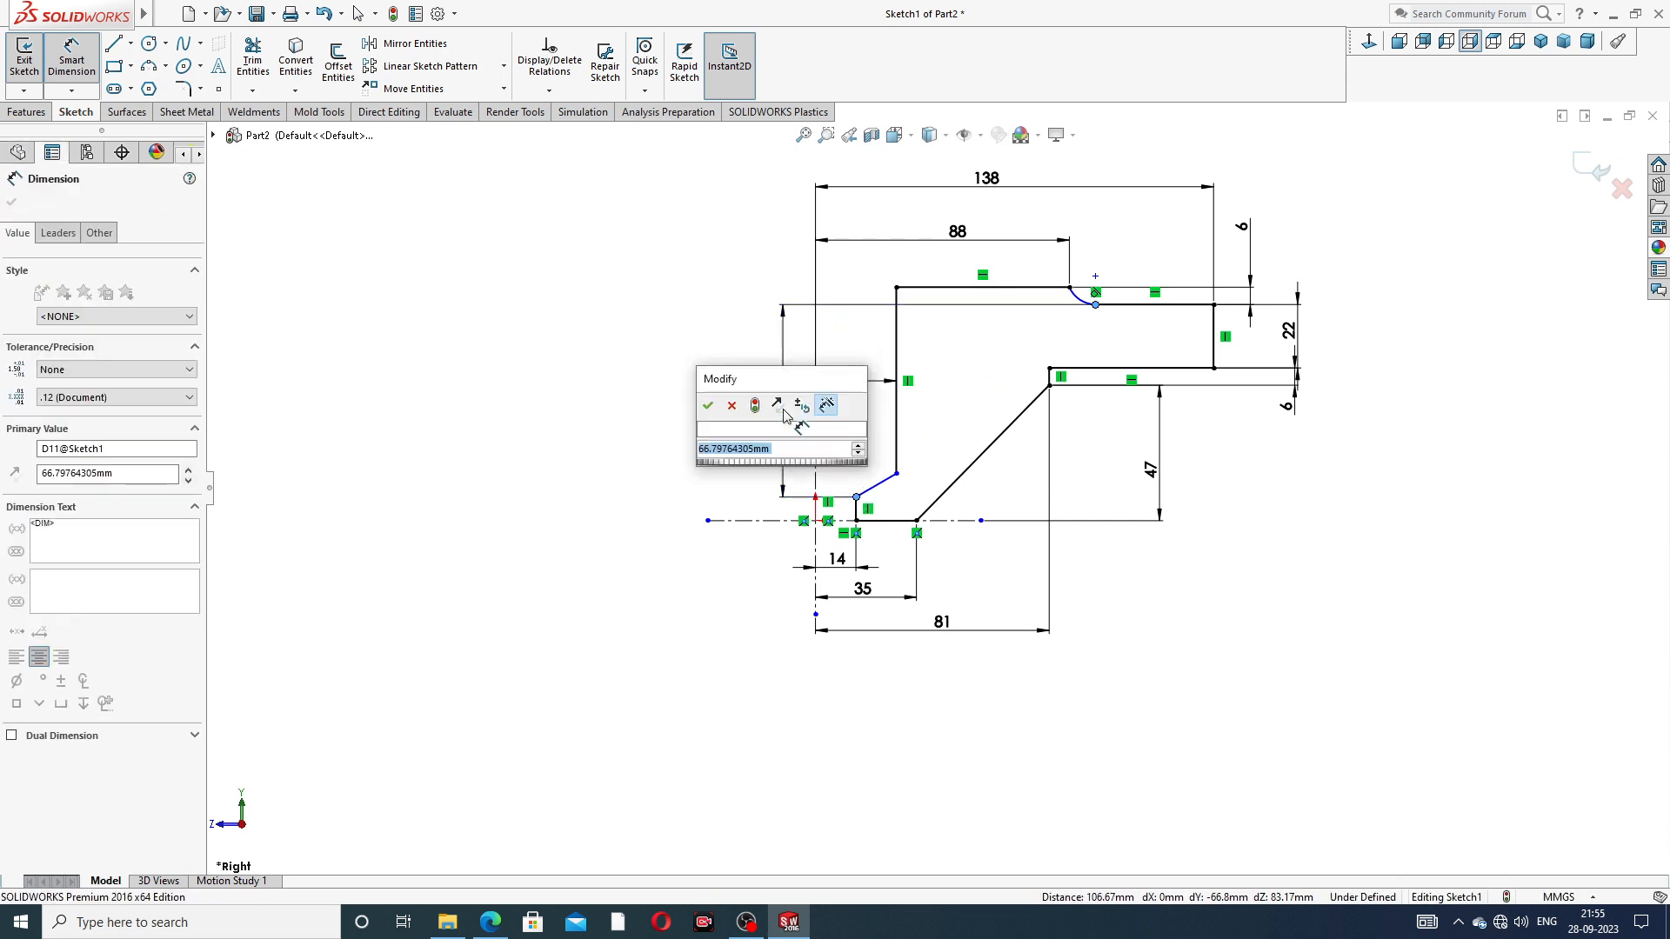
text(48)
key(Return)
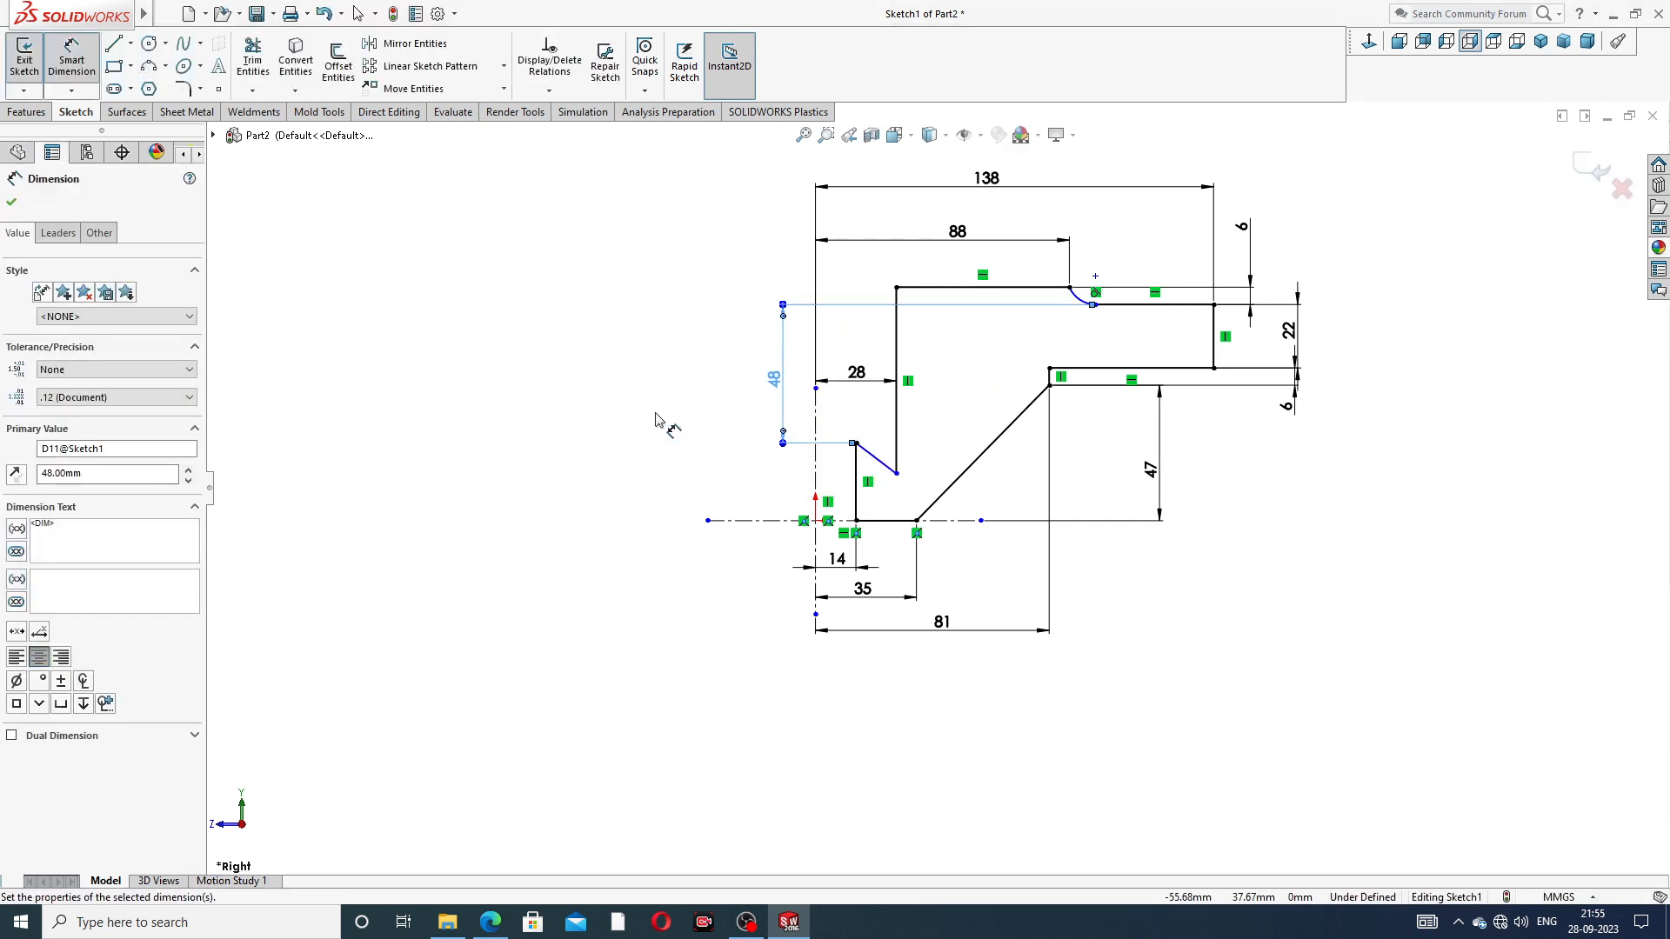
- End dimensioning and move the long inner vertical edge's lower endpoint up above the short slanted line's other end
right_click(681, 420)
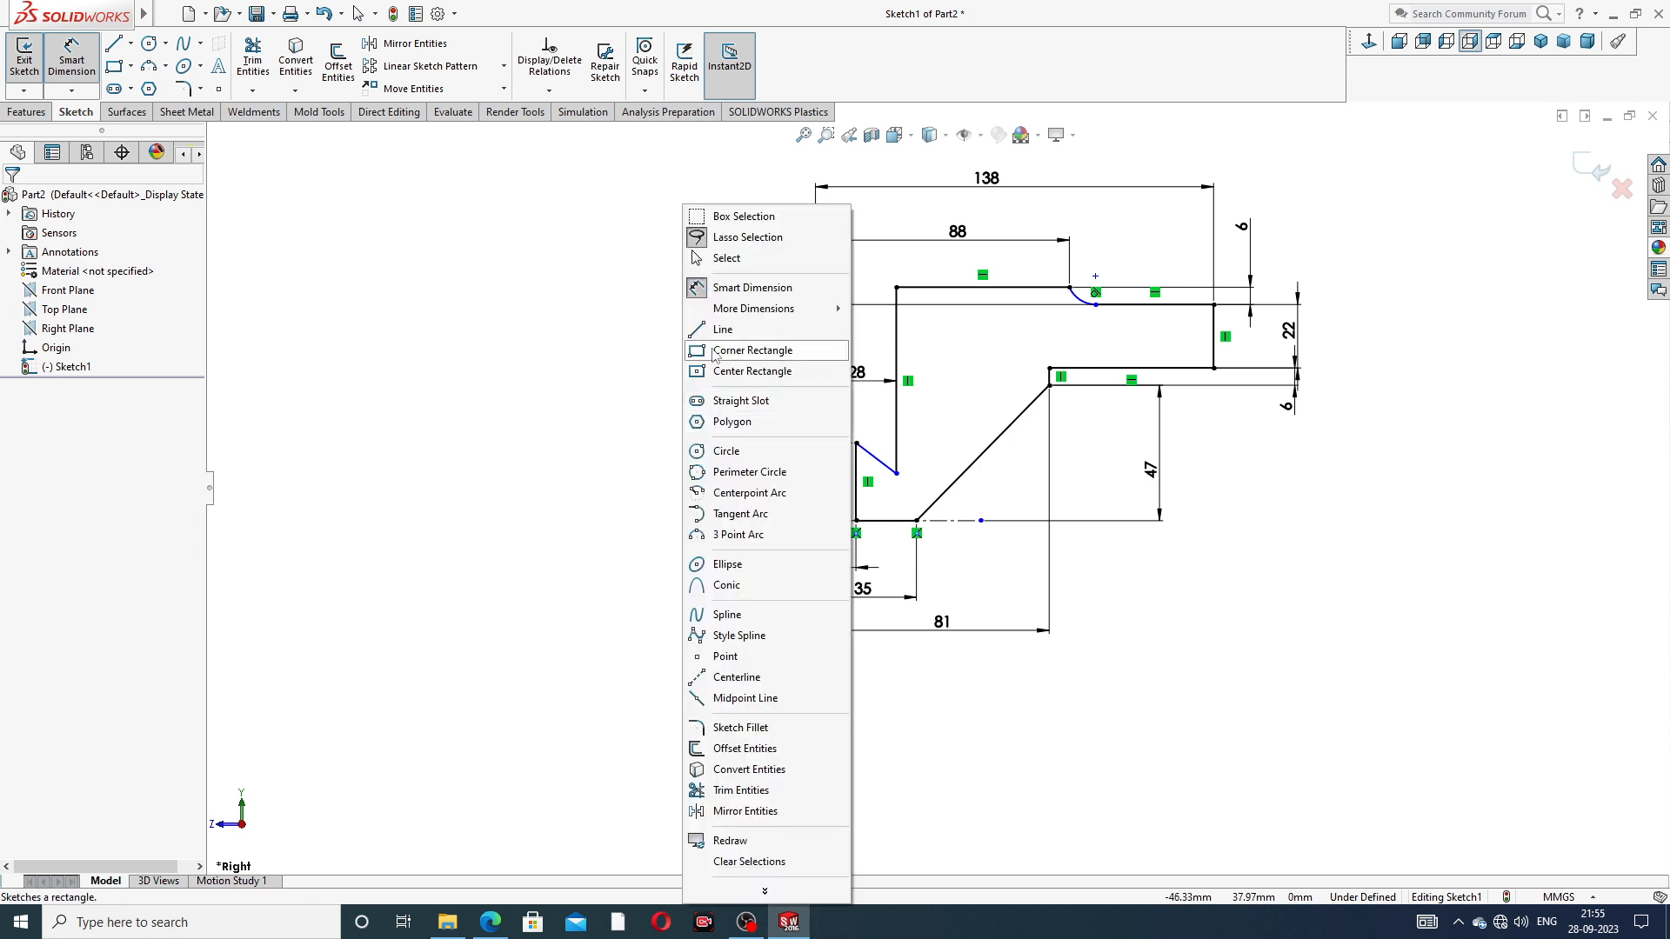
click(727, 258)
drag(897, 473, 897, 418)
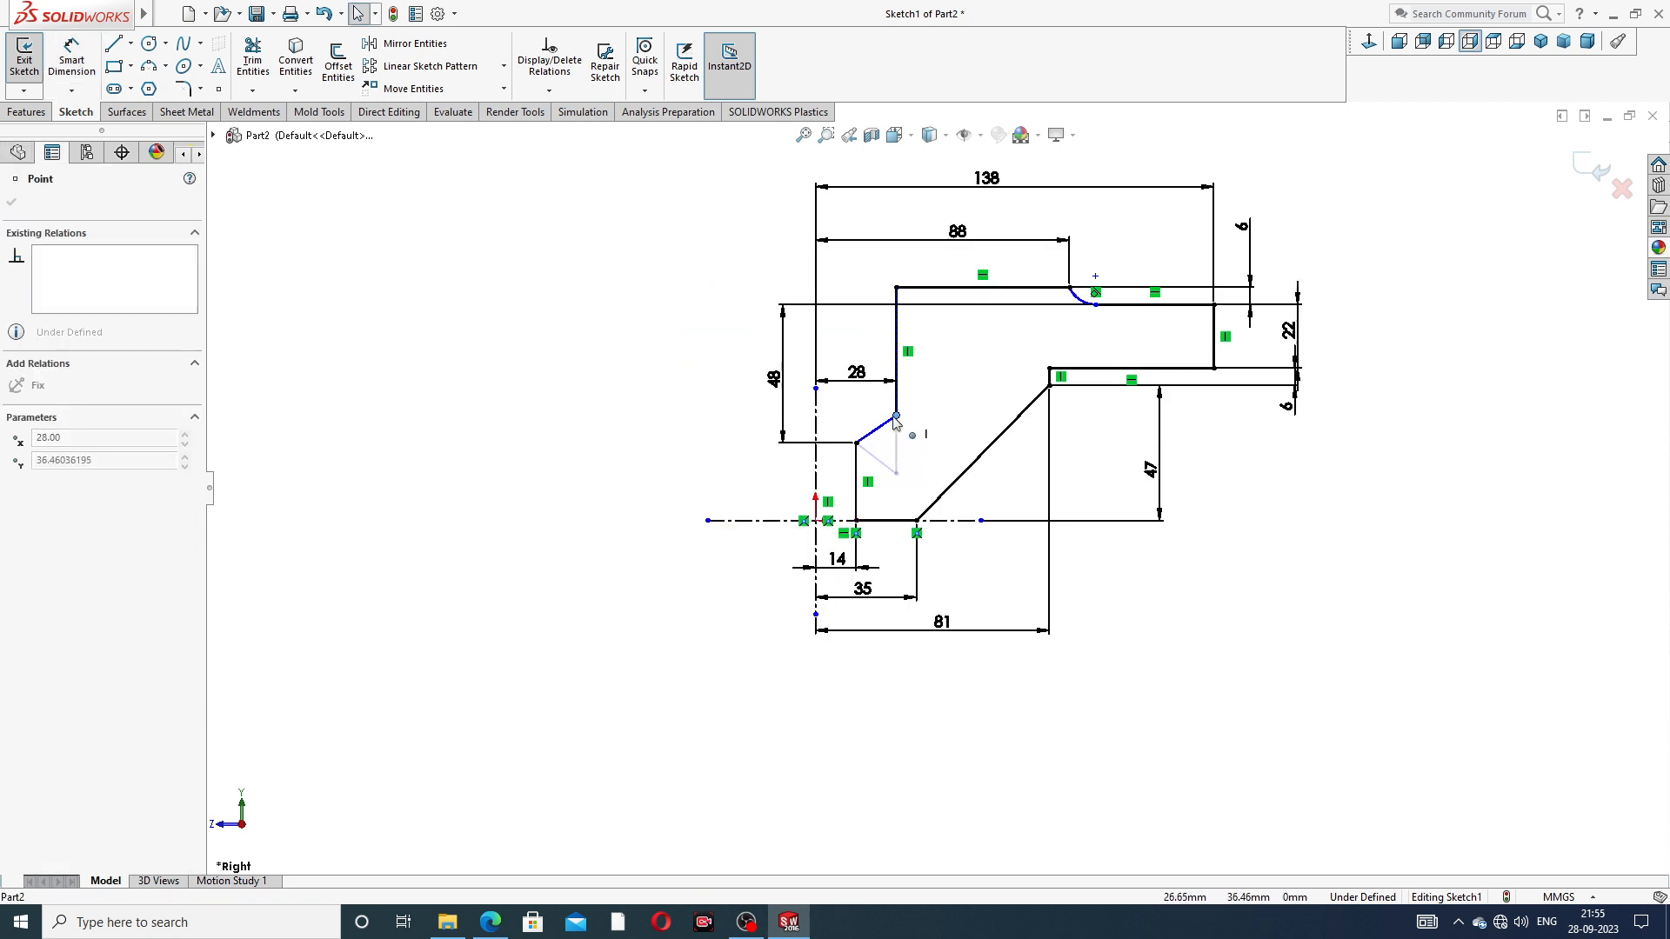
click(681, 403)
- Dimension the angle between the short inner slanted line and the vertical centreline as 60°
click(71, 57)
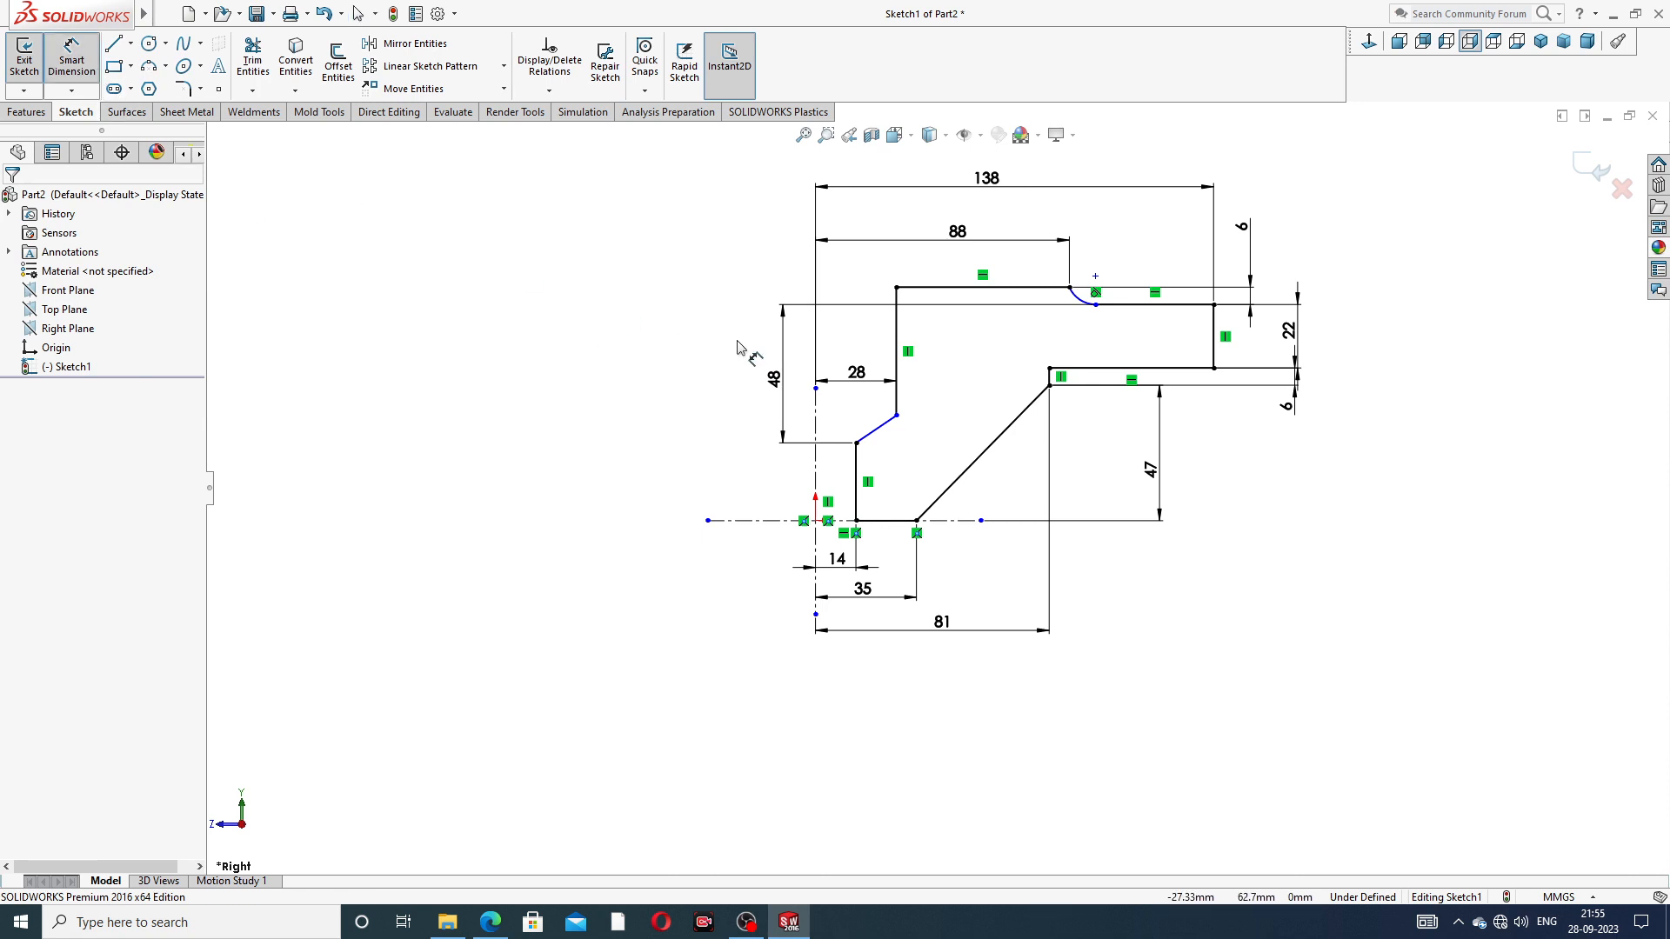
click(877, 431)
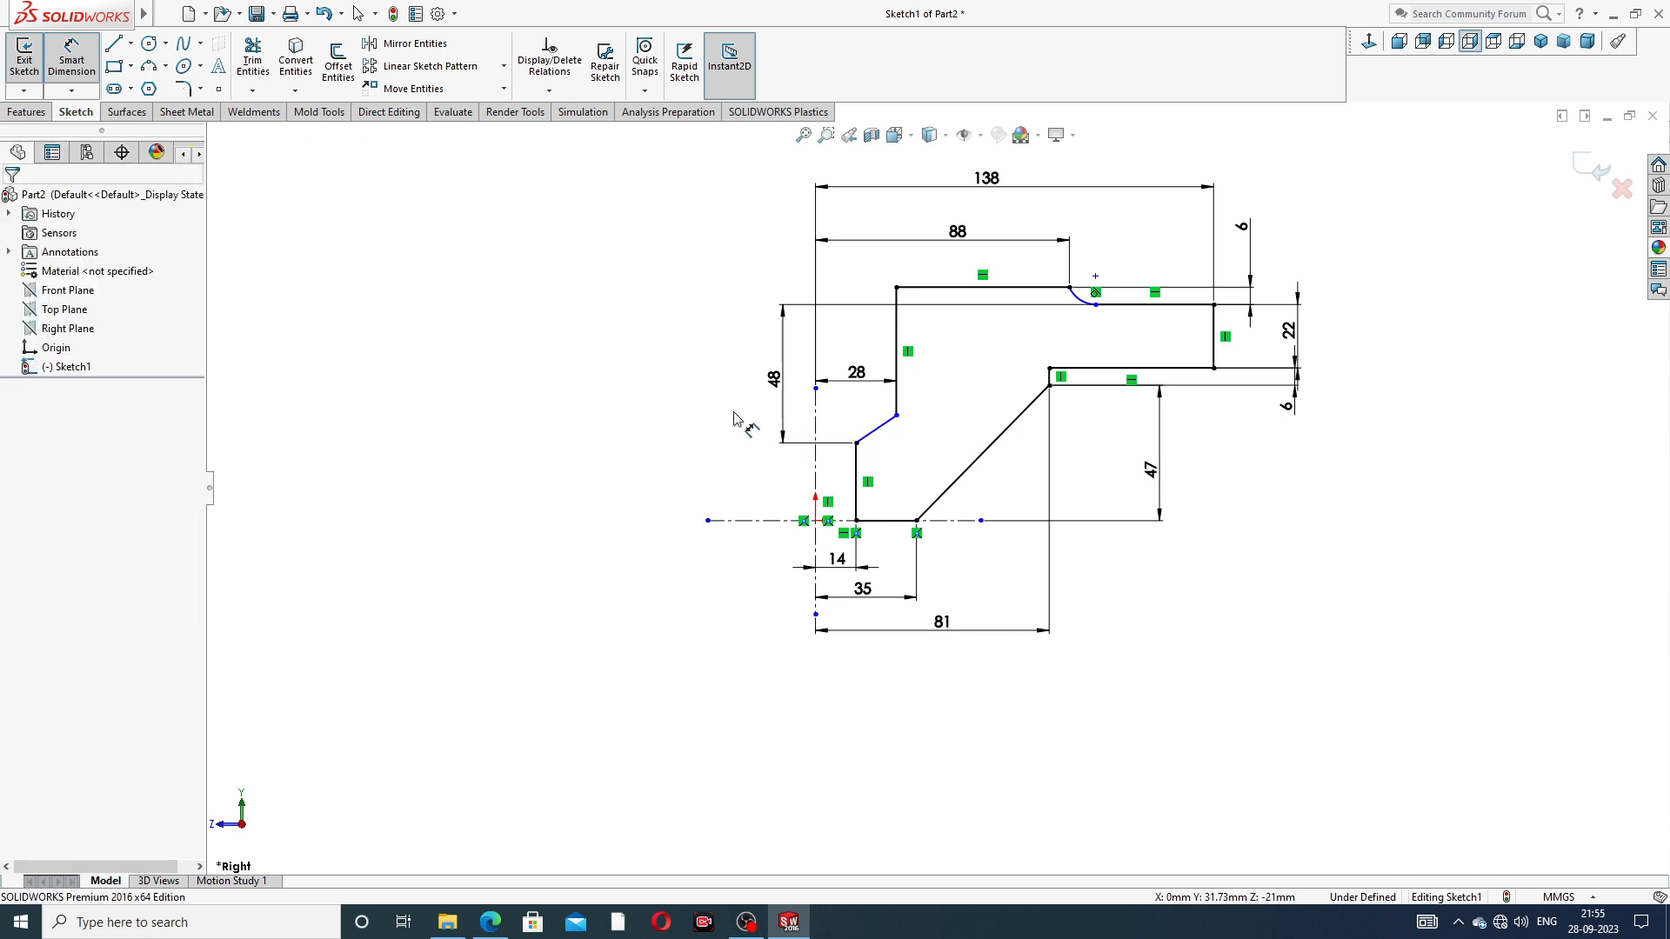
click(867, 435)
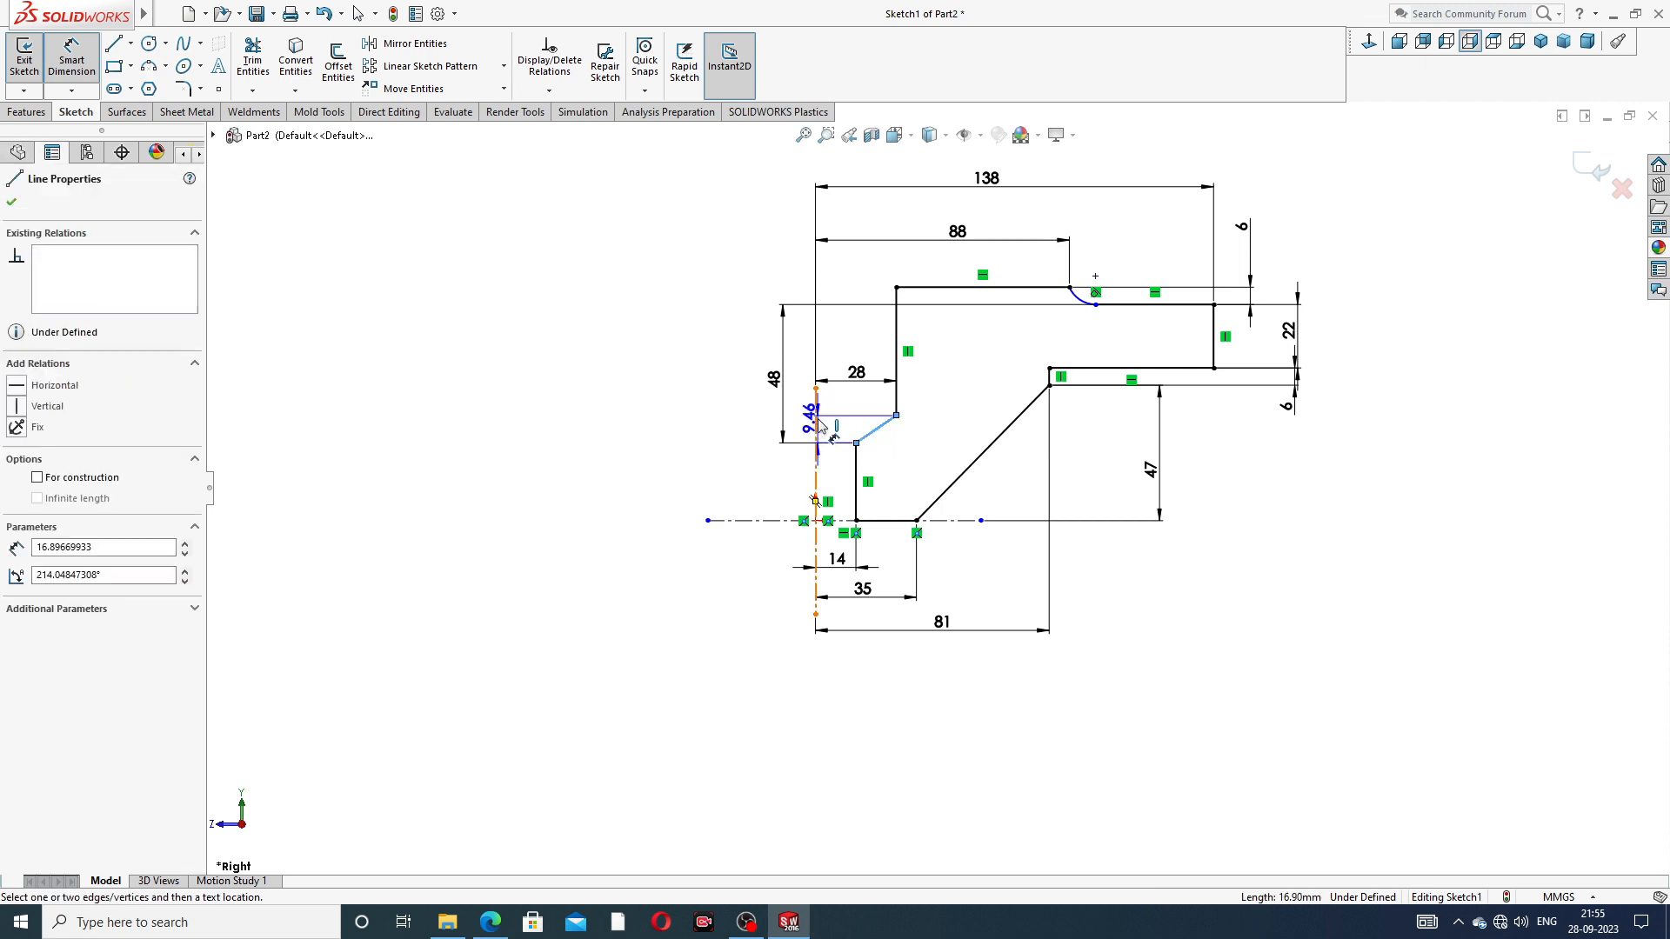
click(817, 431)
click(844, 432)
text(60)
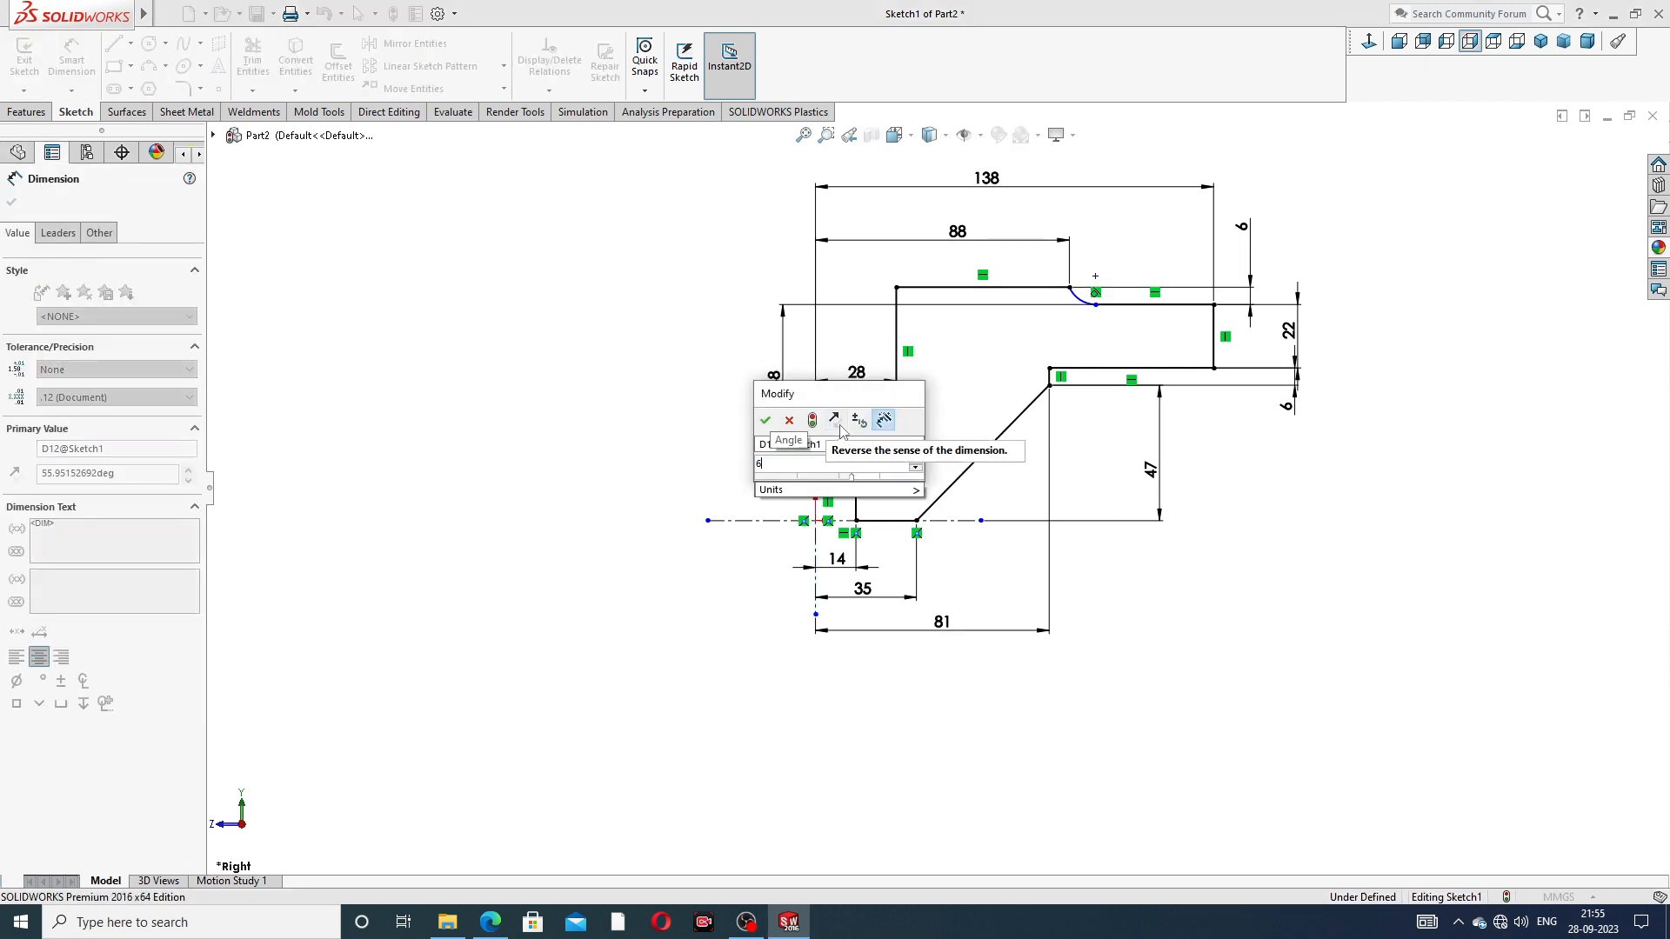
key(Return)
click(669, 434)
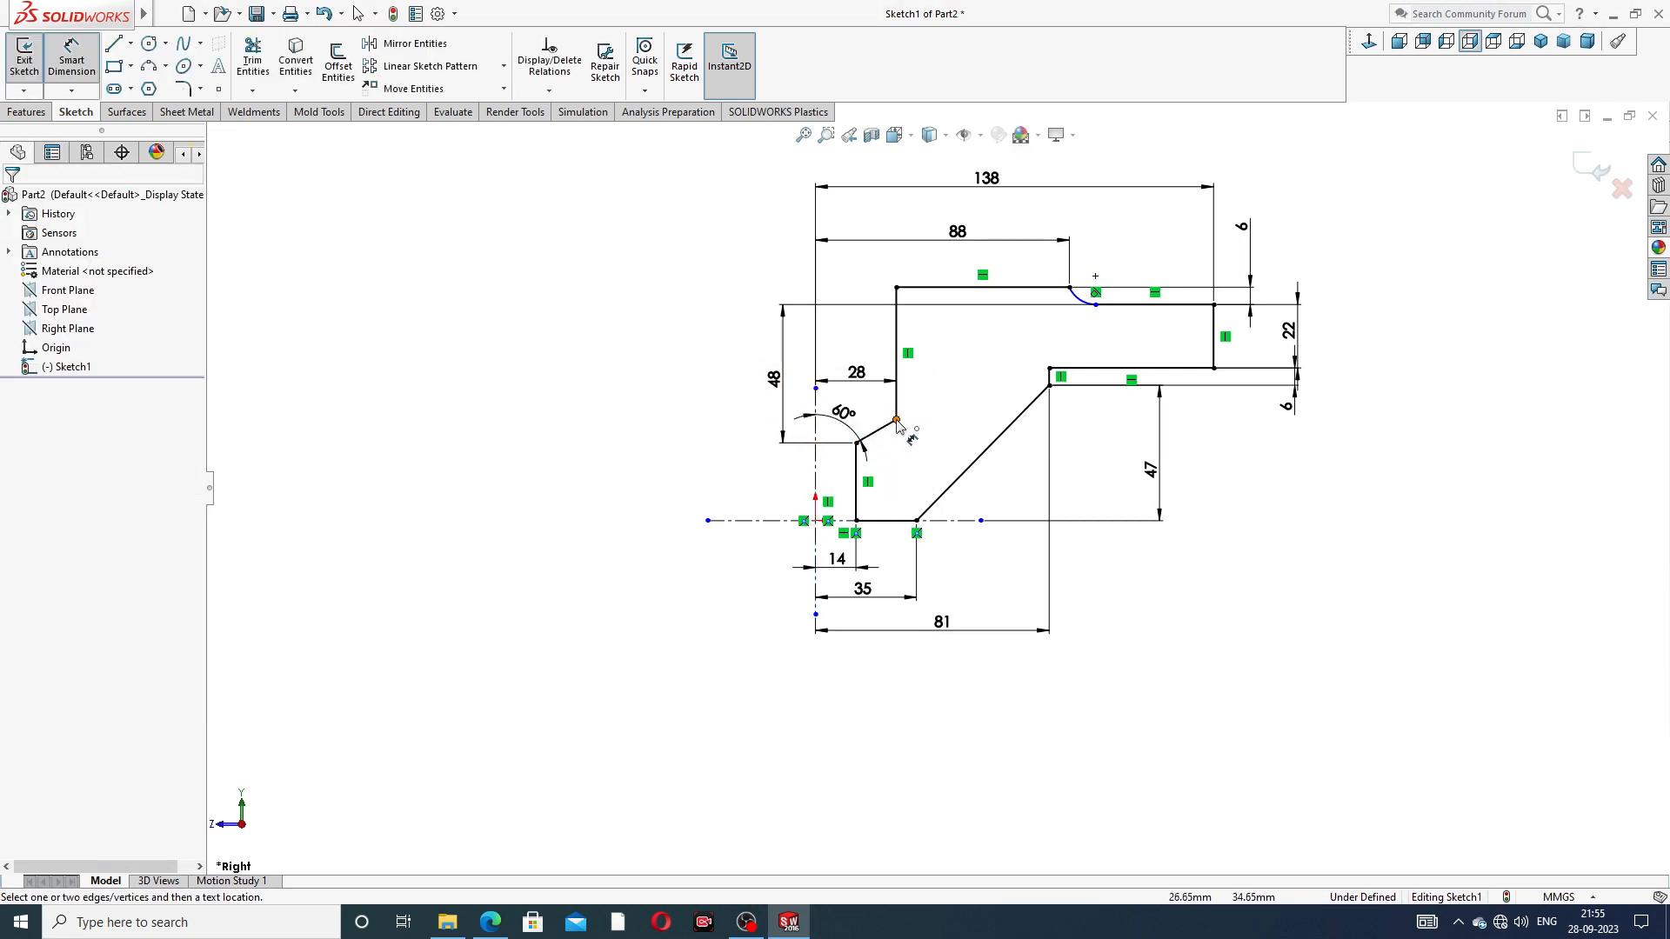
- Move the 28 mm dimension higher and shift the 60° angle dimension outward to separate them
drag(857, 375, 856, 332)
drag(844, 413, 855, 400)
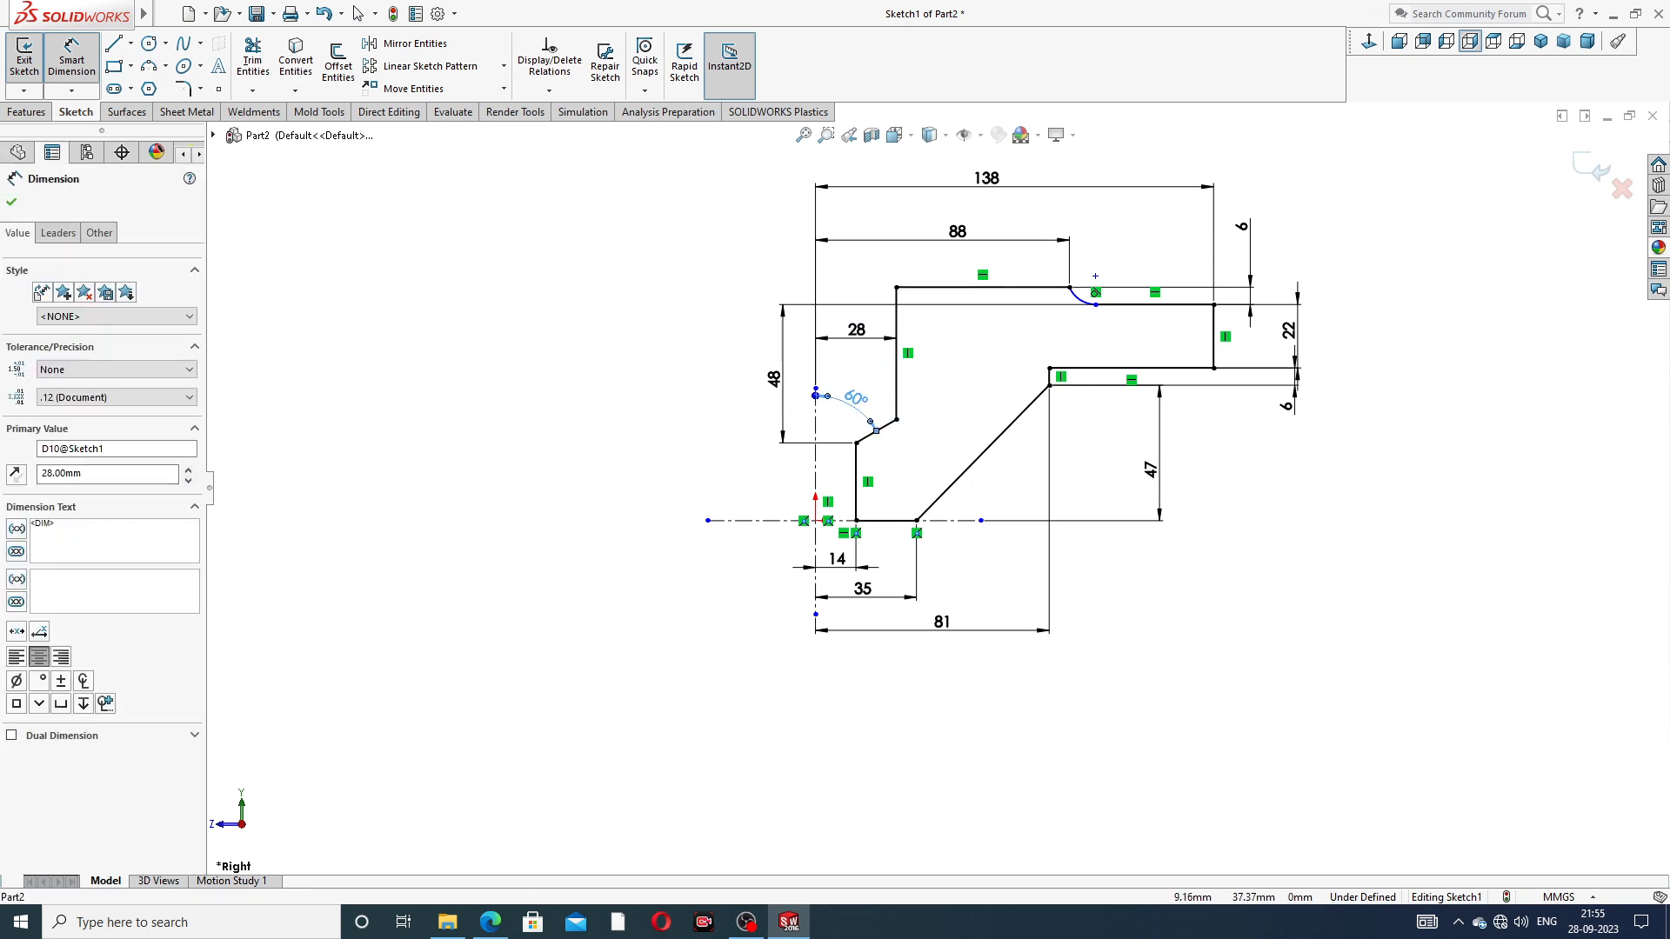
click(661, 387)
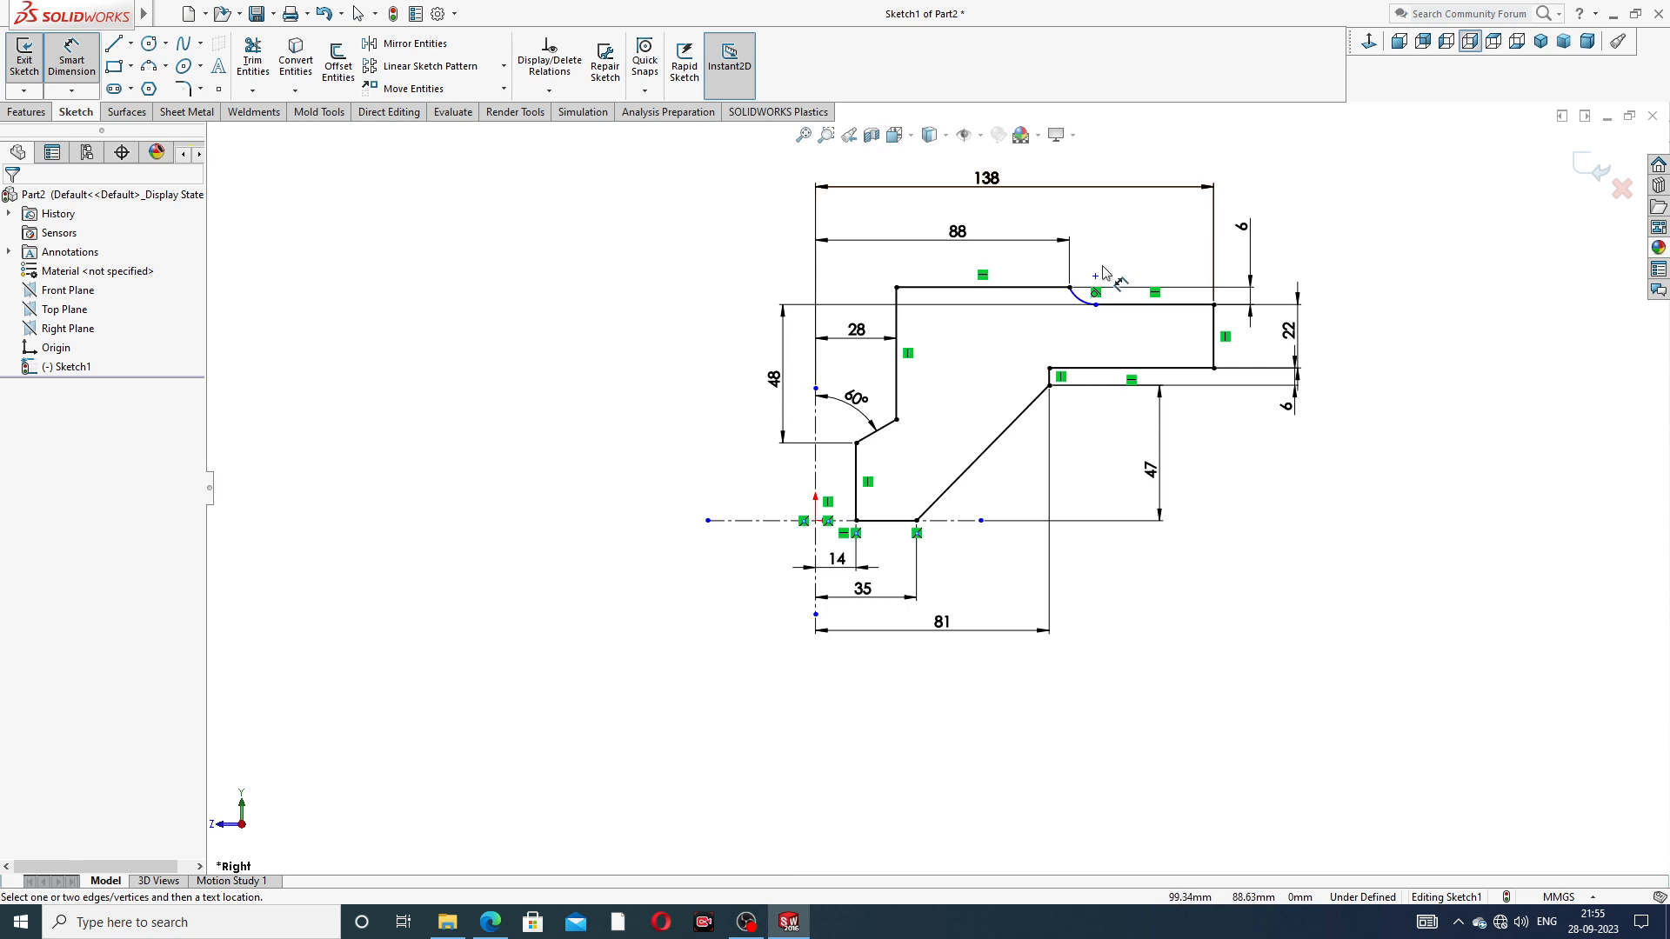
- End dimensioning and add a horizontal relation between the arc's upper endpoint and its centre point
scroll(1144, 207, down, 2)
right_click(1330, 200)
click(1371, 250)
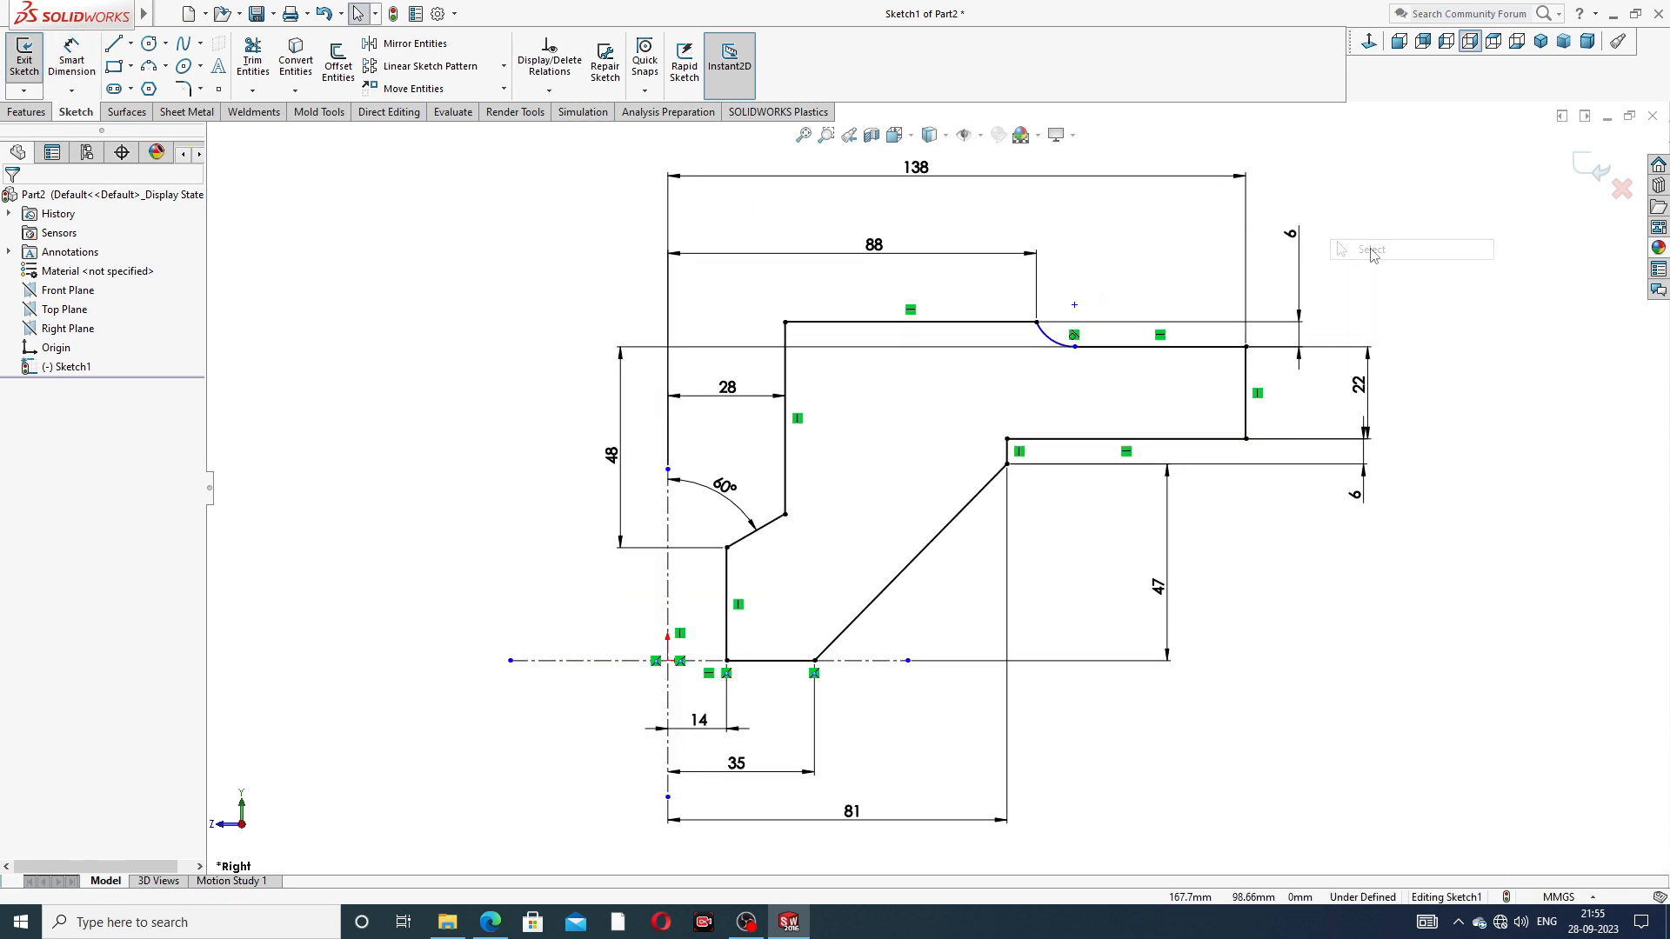
click(1037, 323)
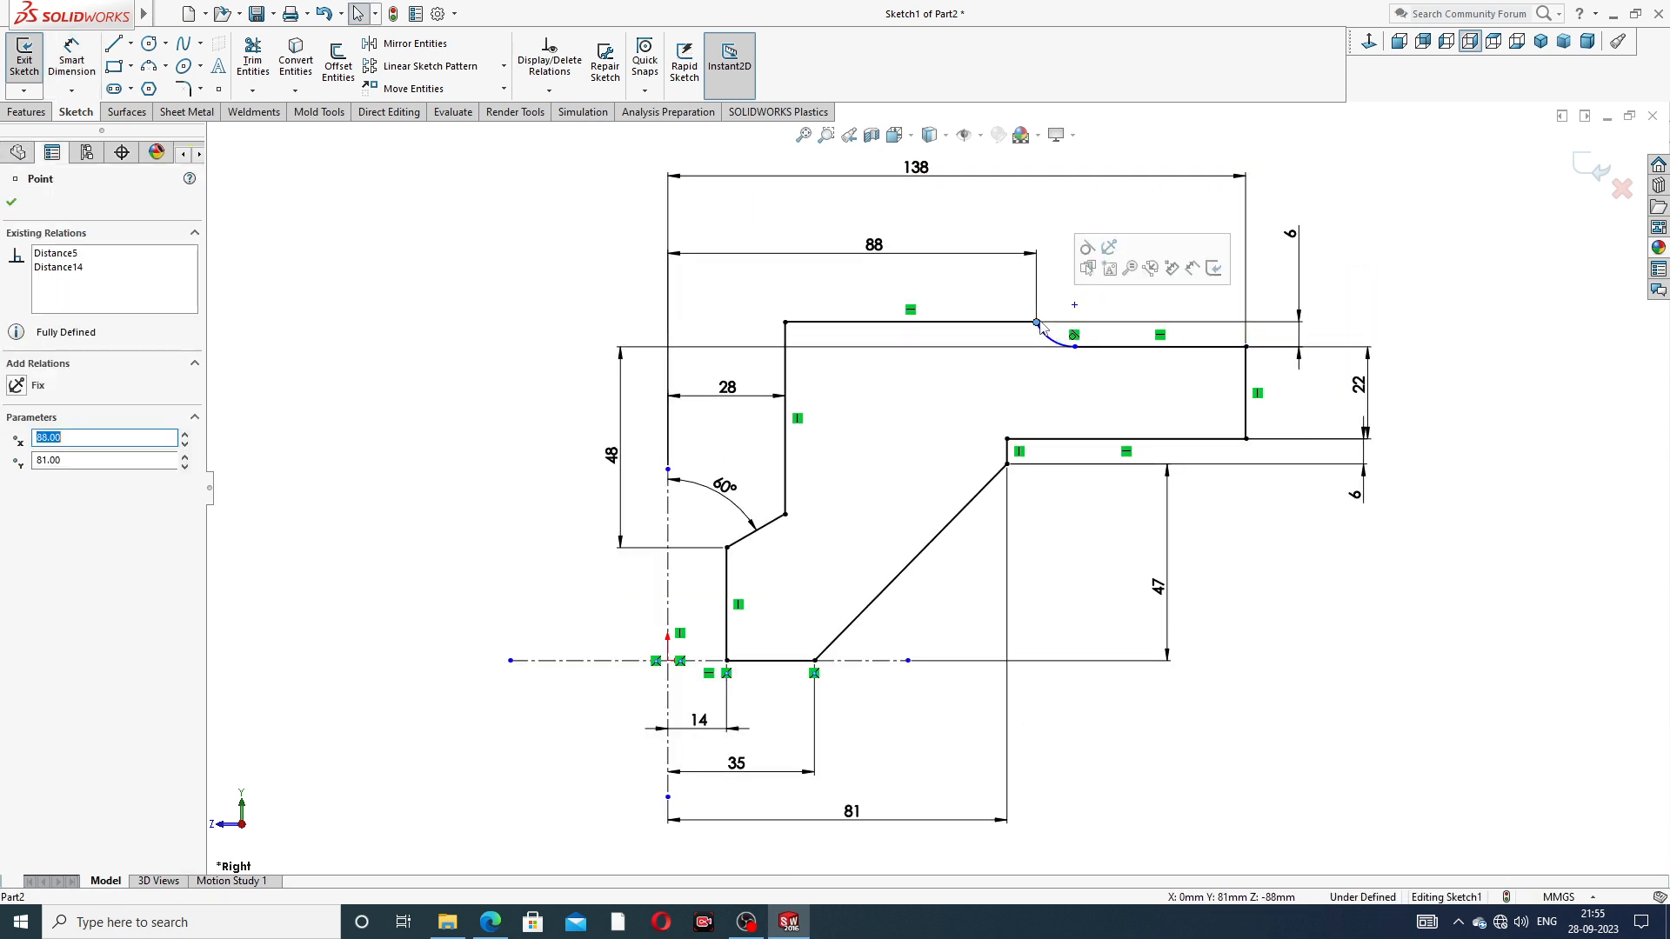
ctrl+click(1074, 305)
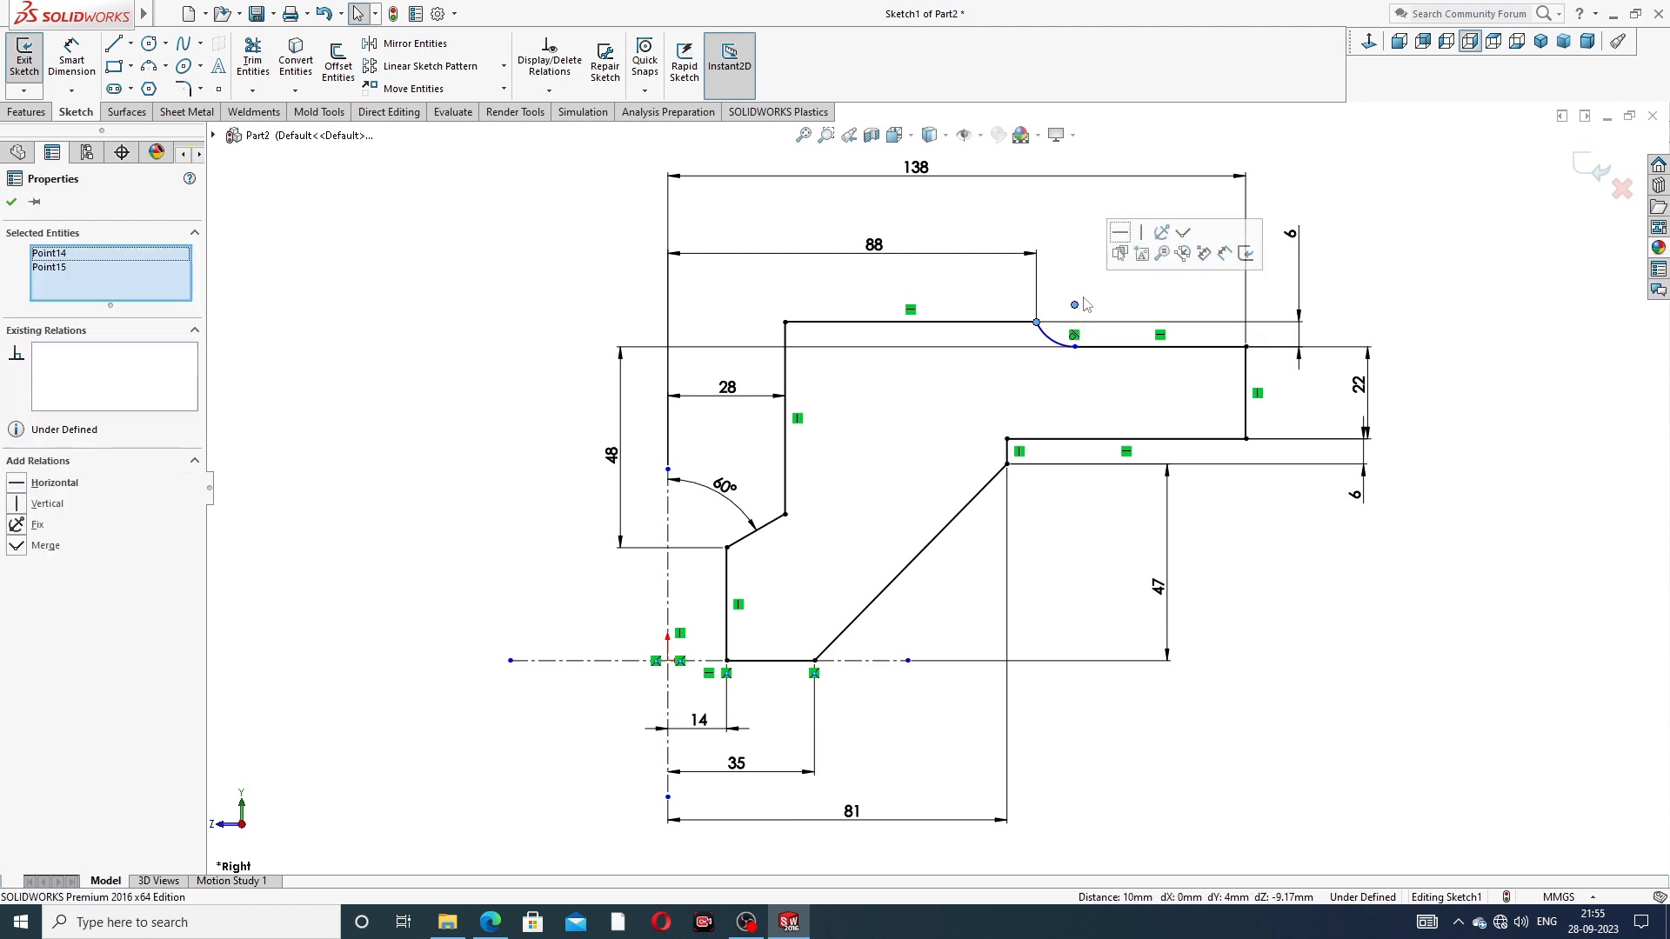
click(1121, 233)
click(1372, 275)
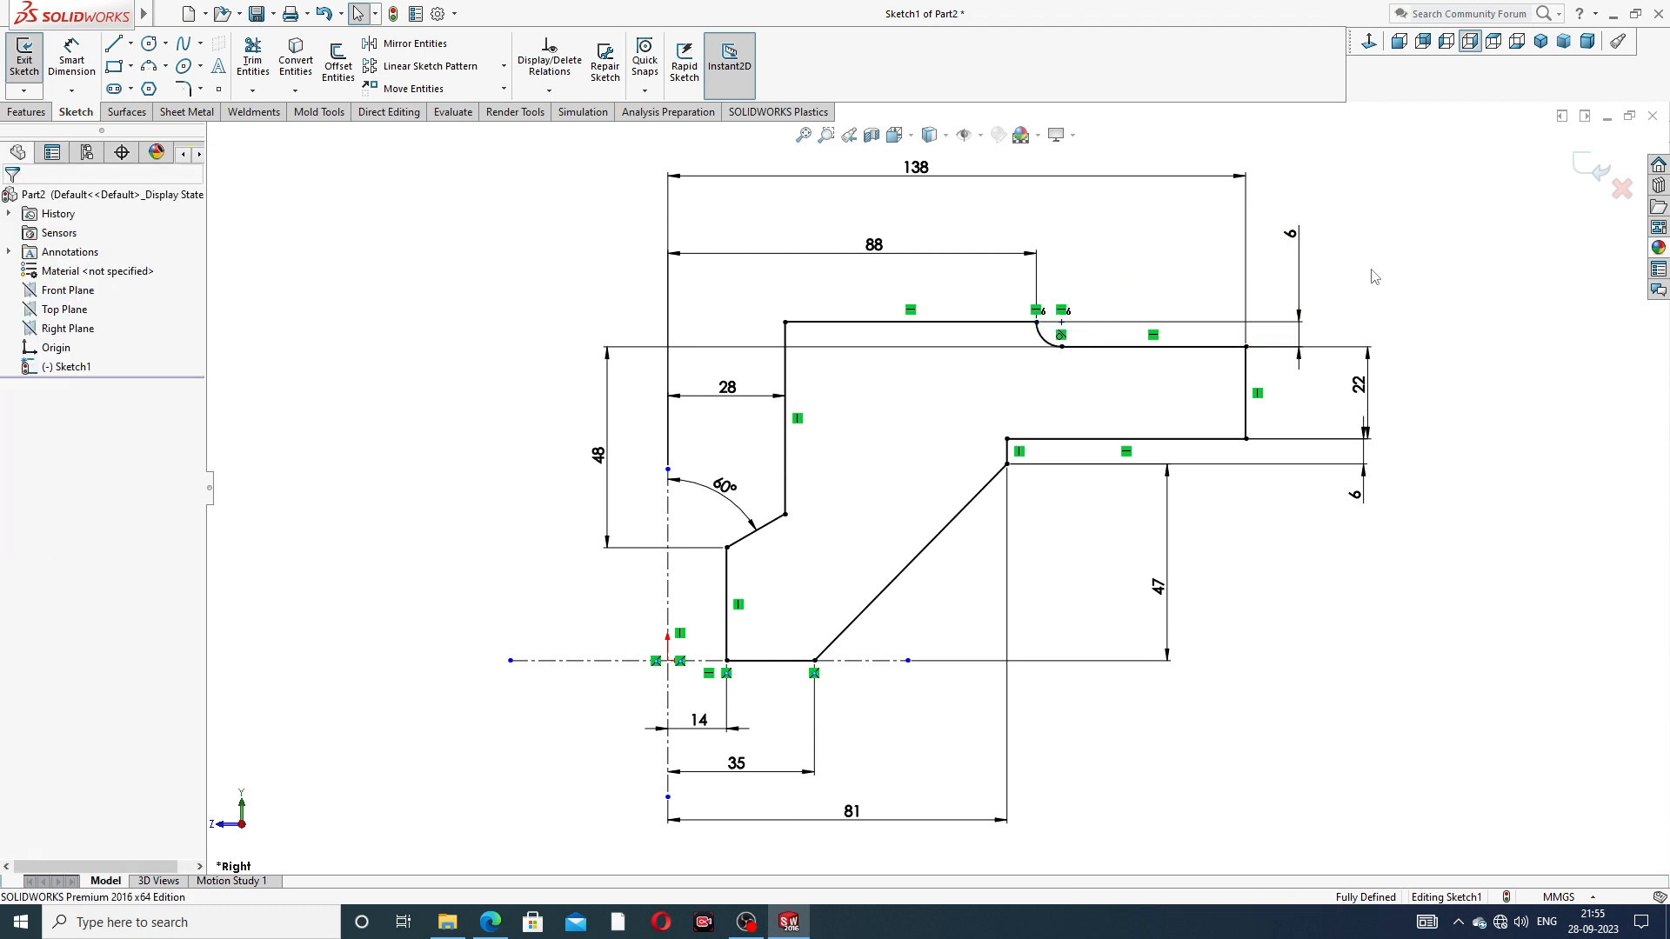
- Move the 81 mm dimension lower, the lower 6 mm dimension inward and the 48 mm dimension outward to tidy the sketch
key(f)
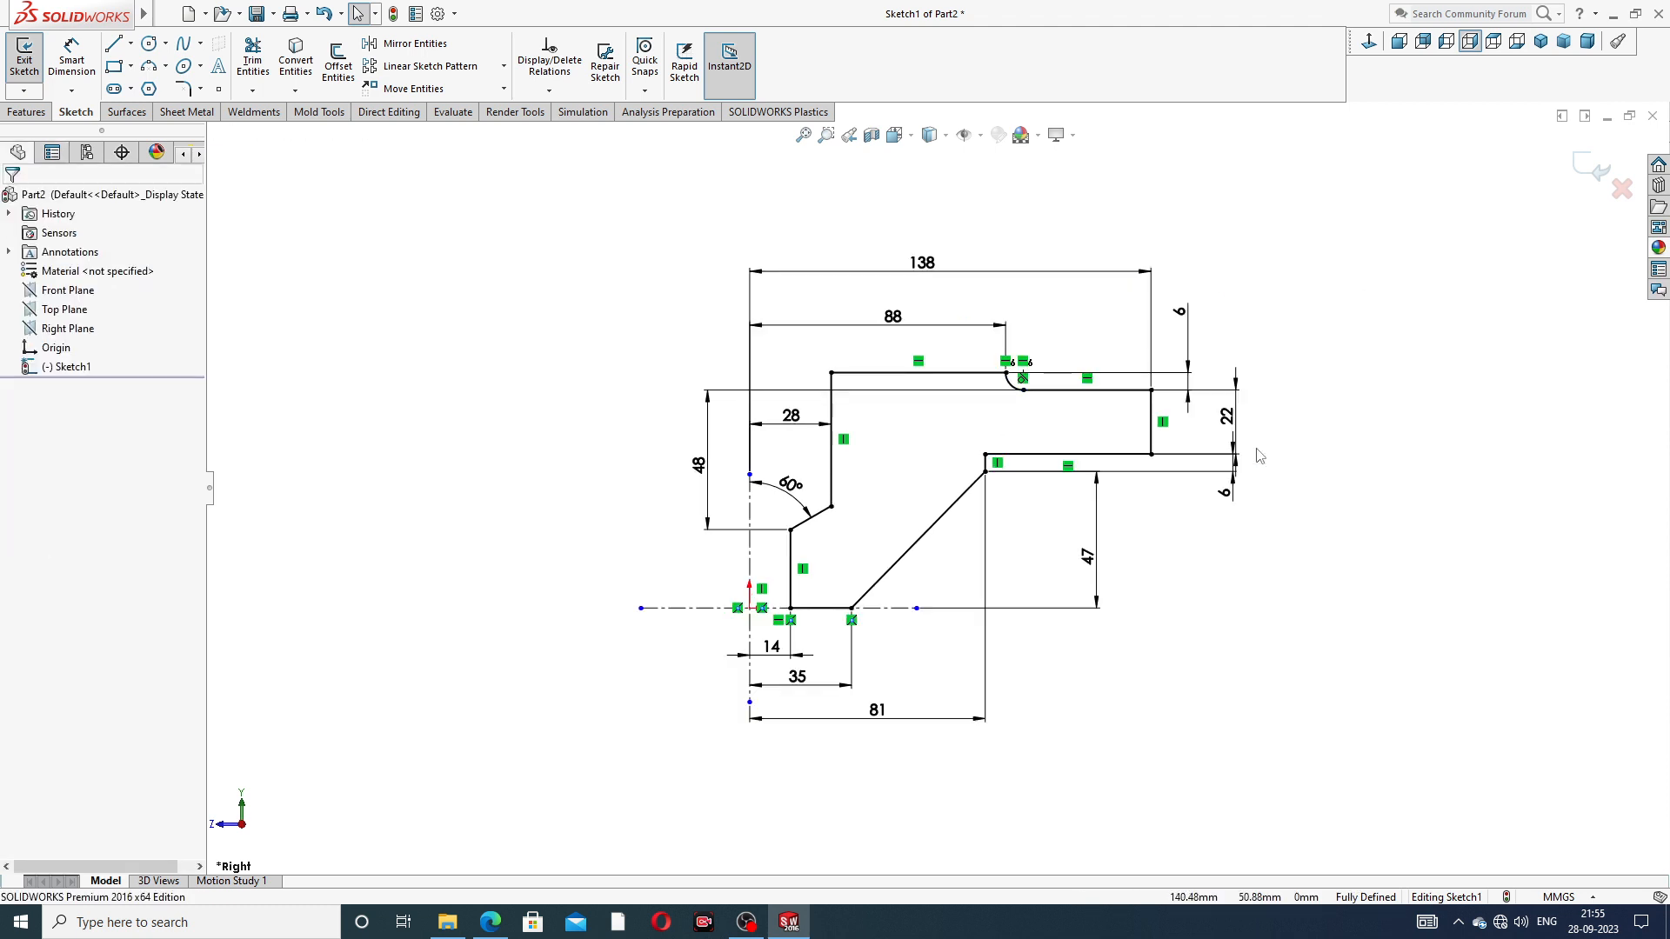
drag(883, 715, 885, 726)
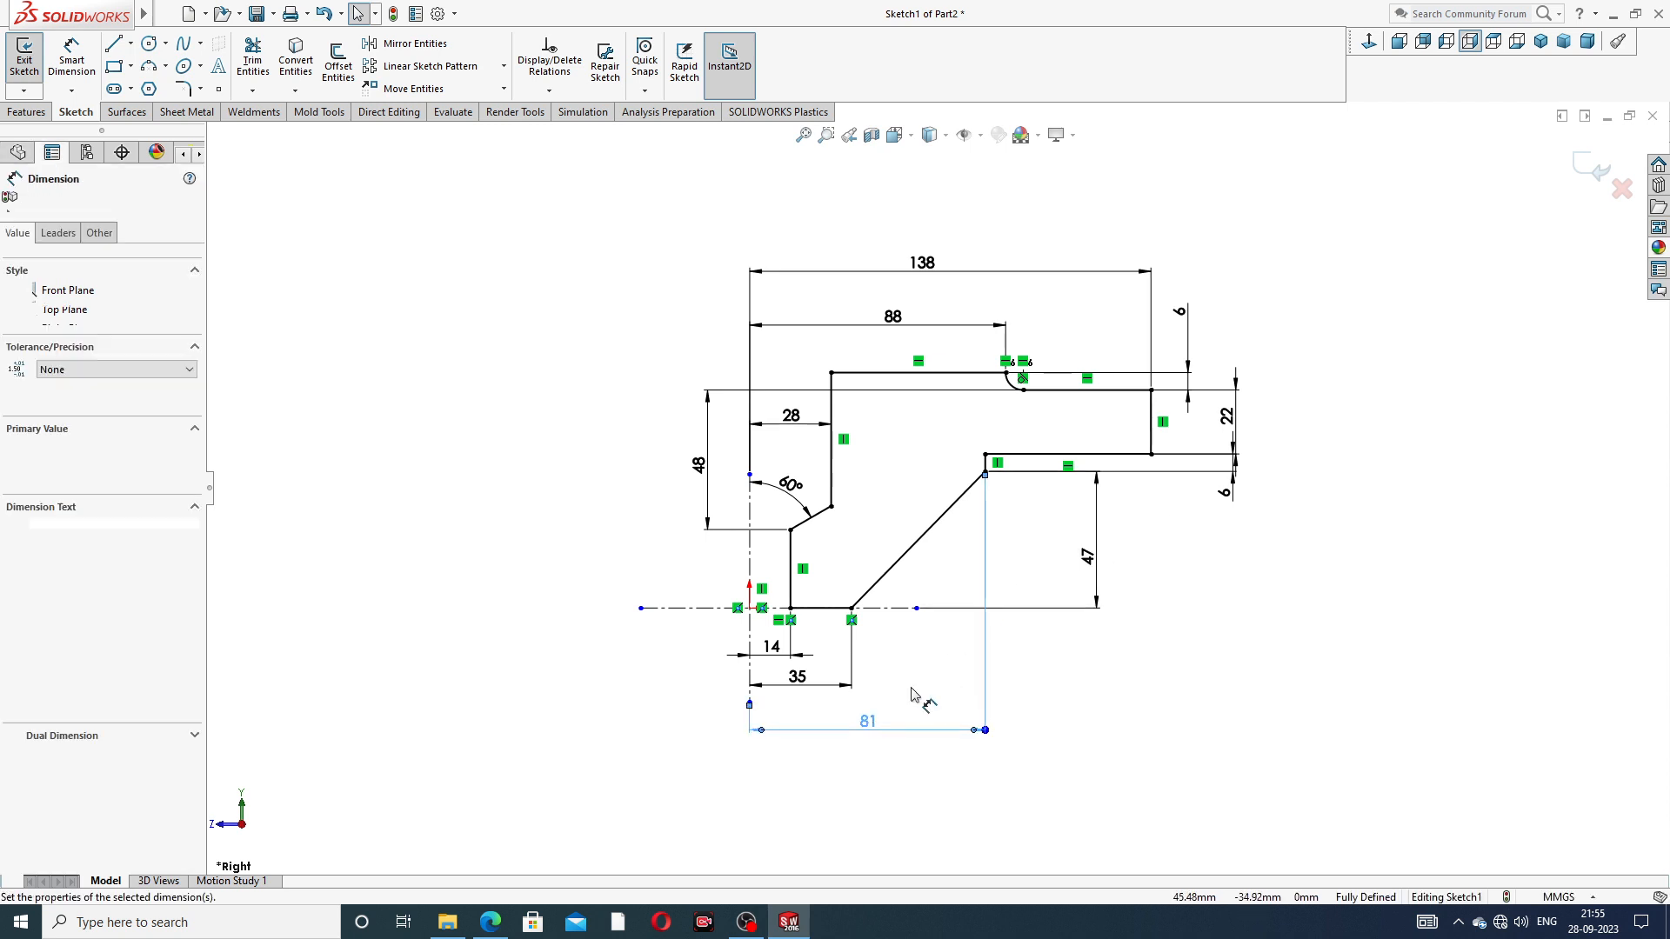
click(1163, 577)
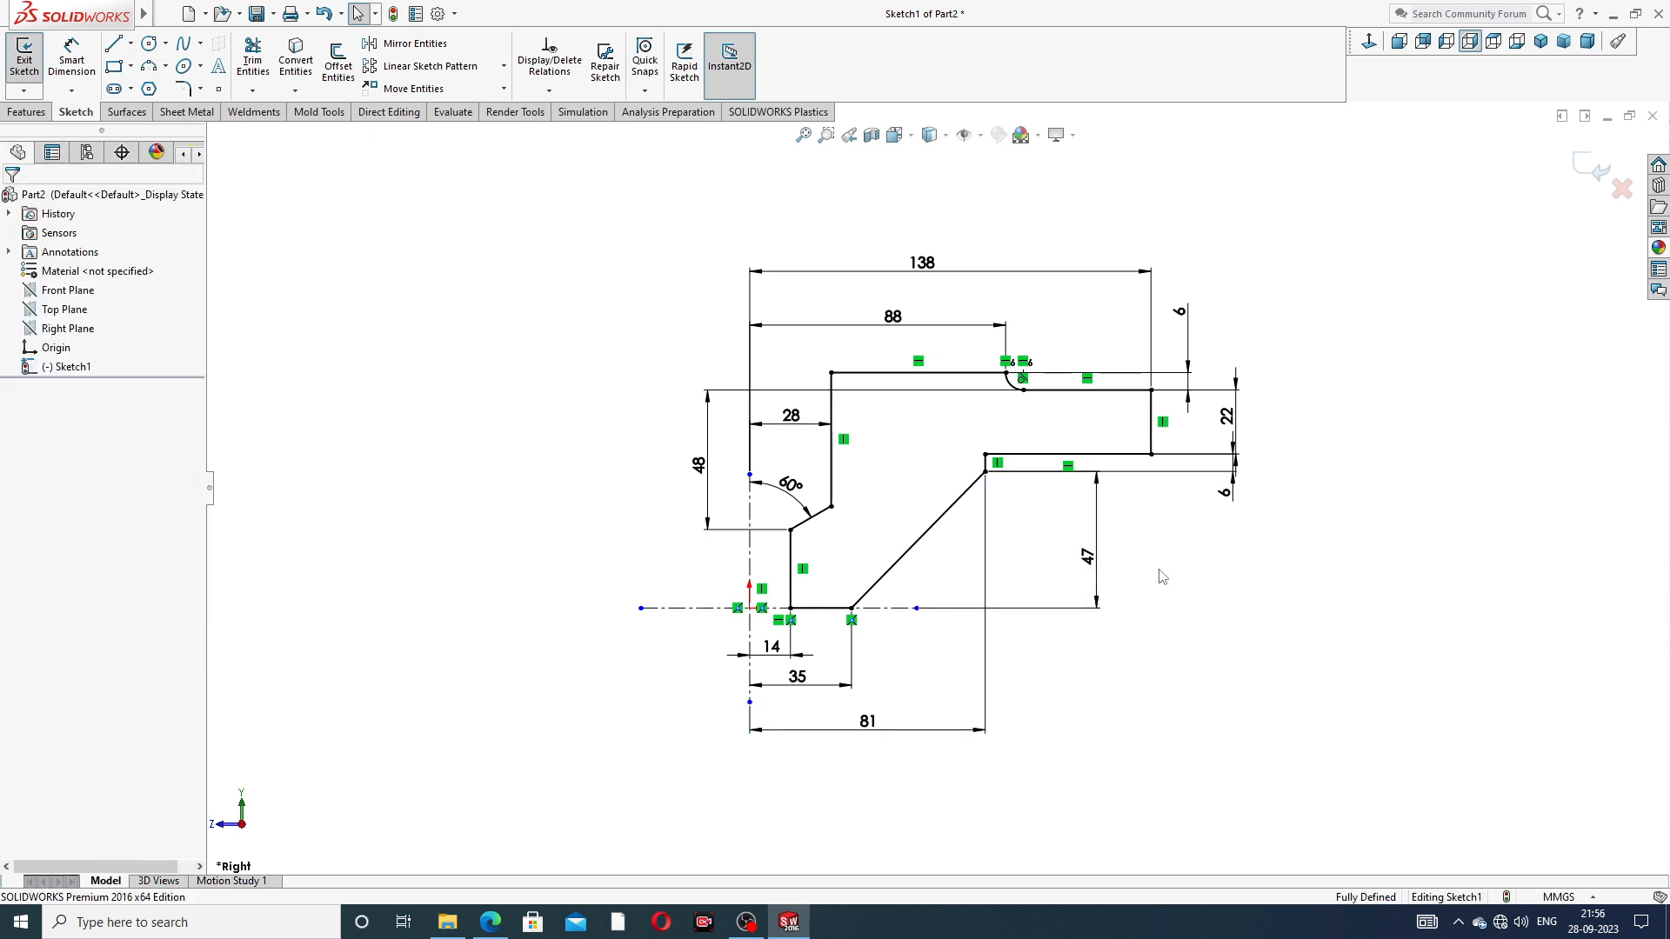
drag(1224, 492, 1187, 504)
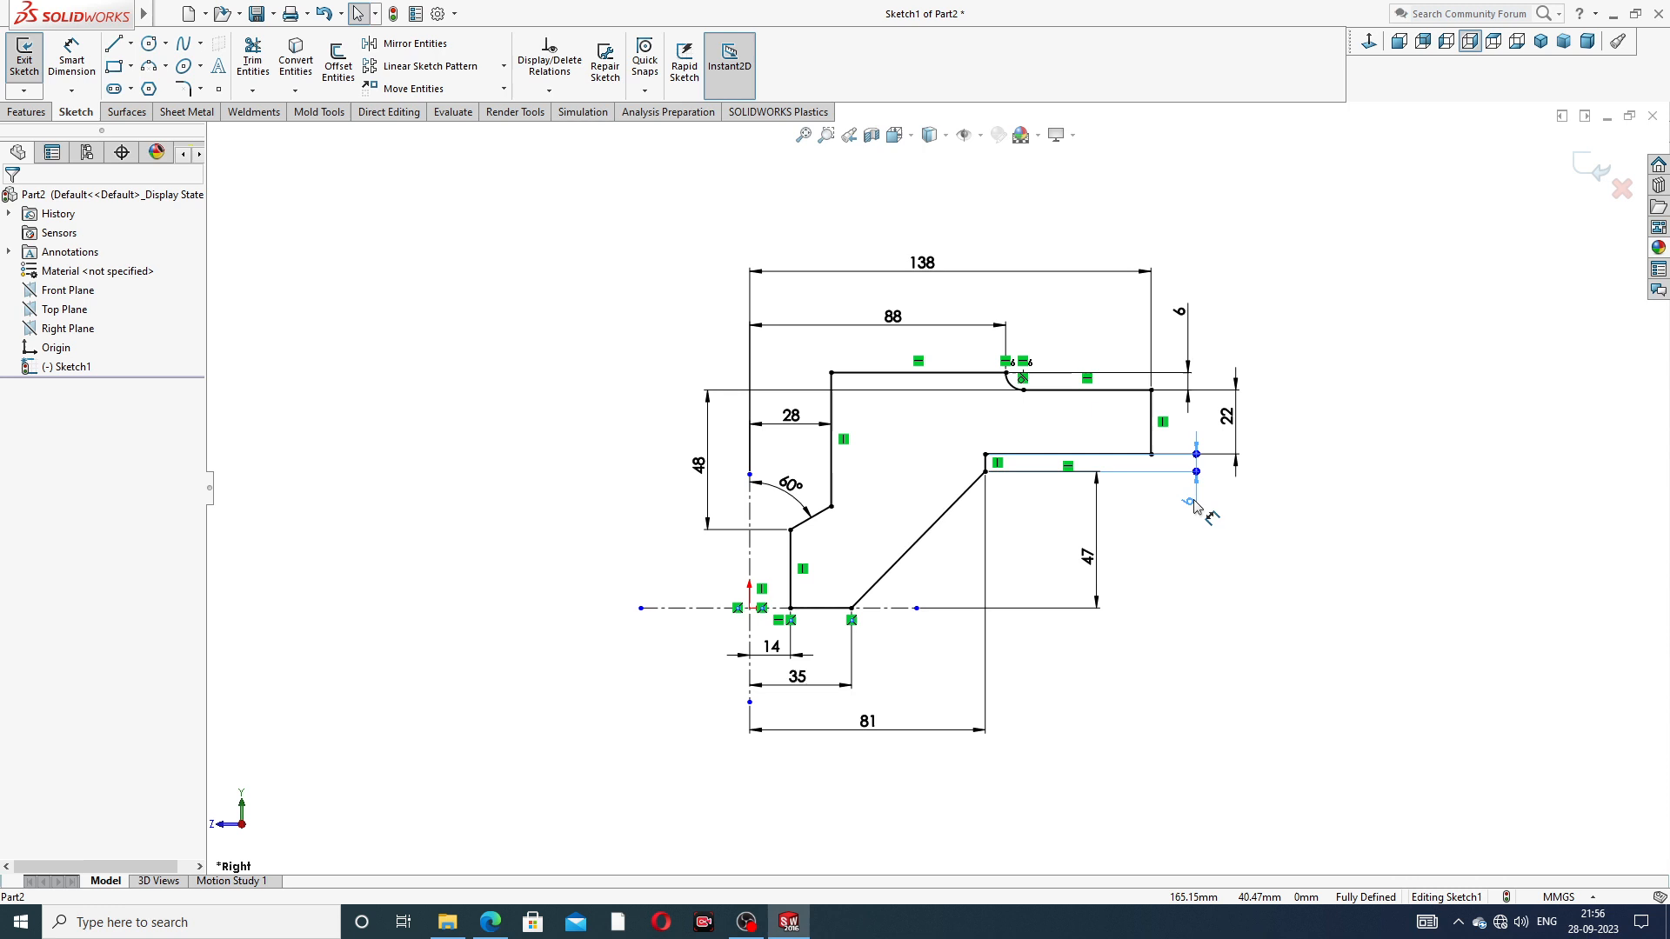
click(1227, 552)
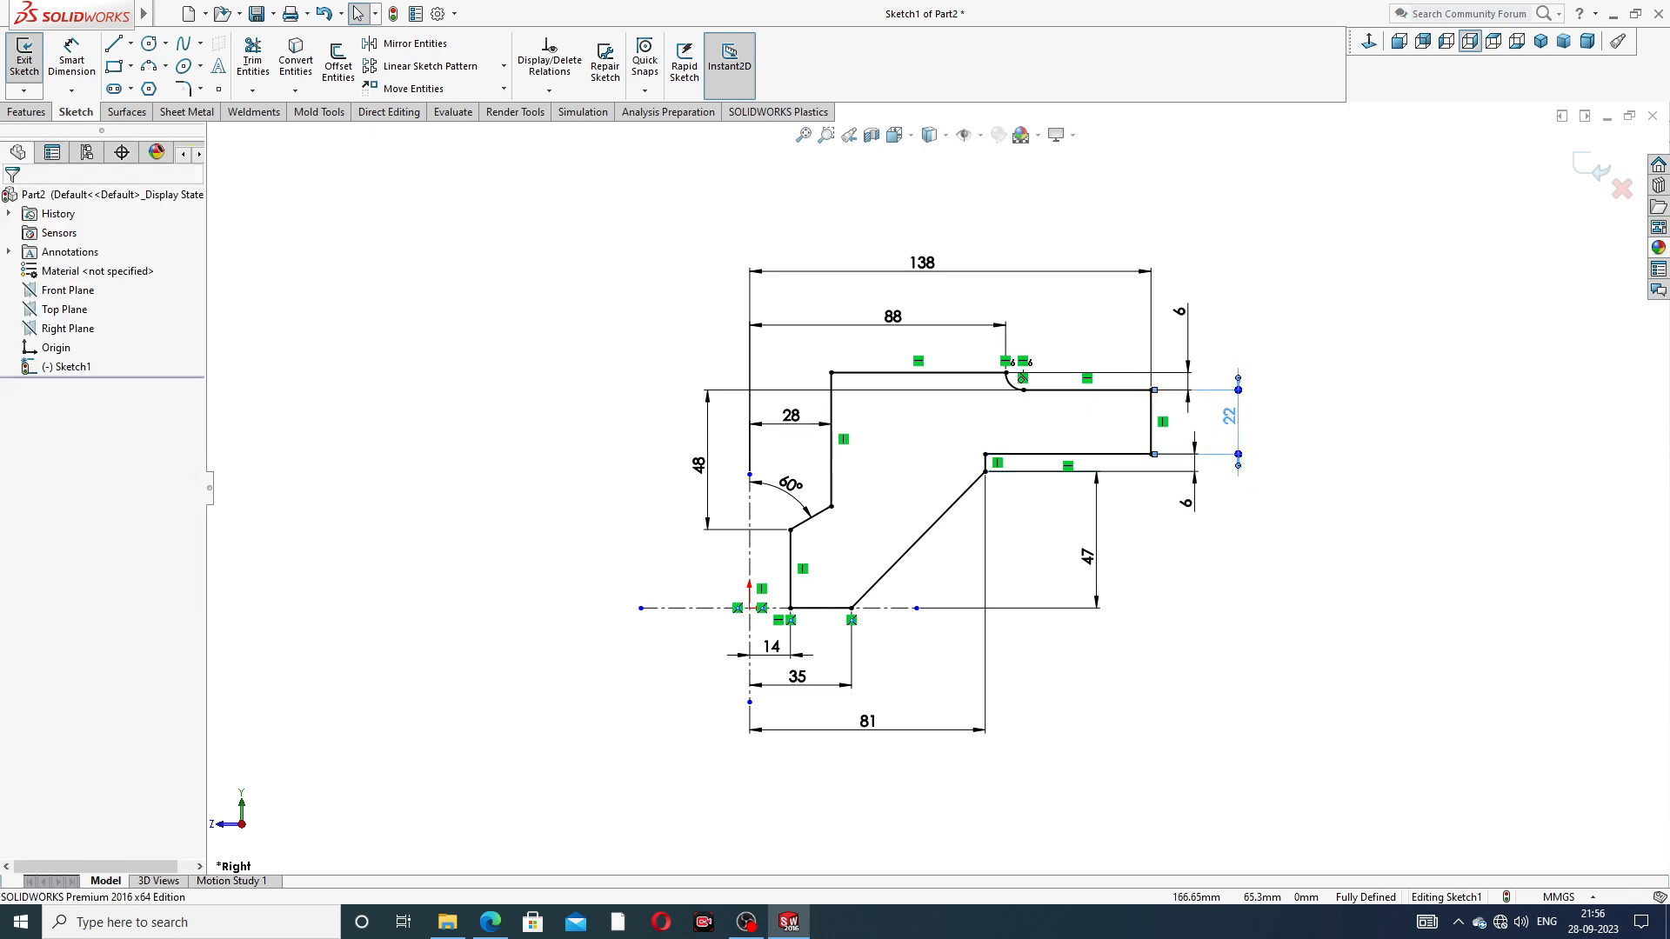
scroll(1070, 408, down, 2)
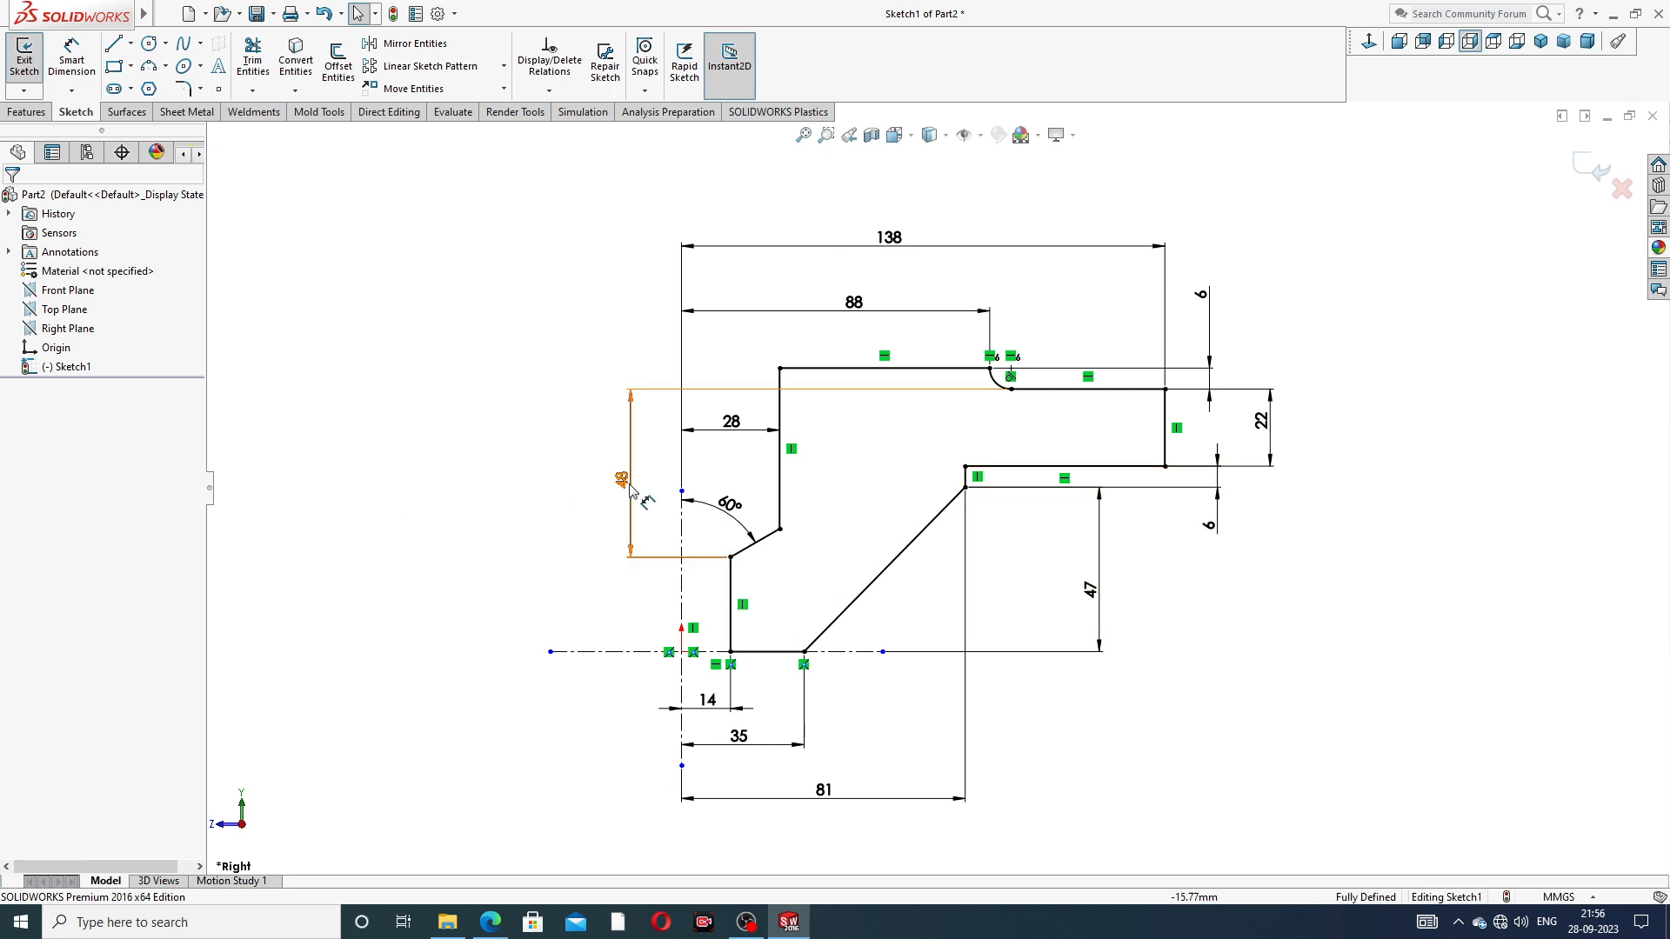
drag(622, 481, 612, 481)
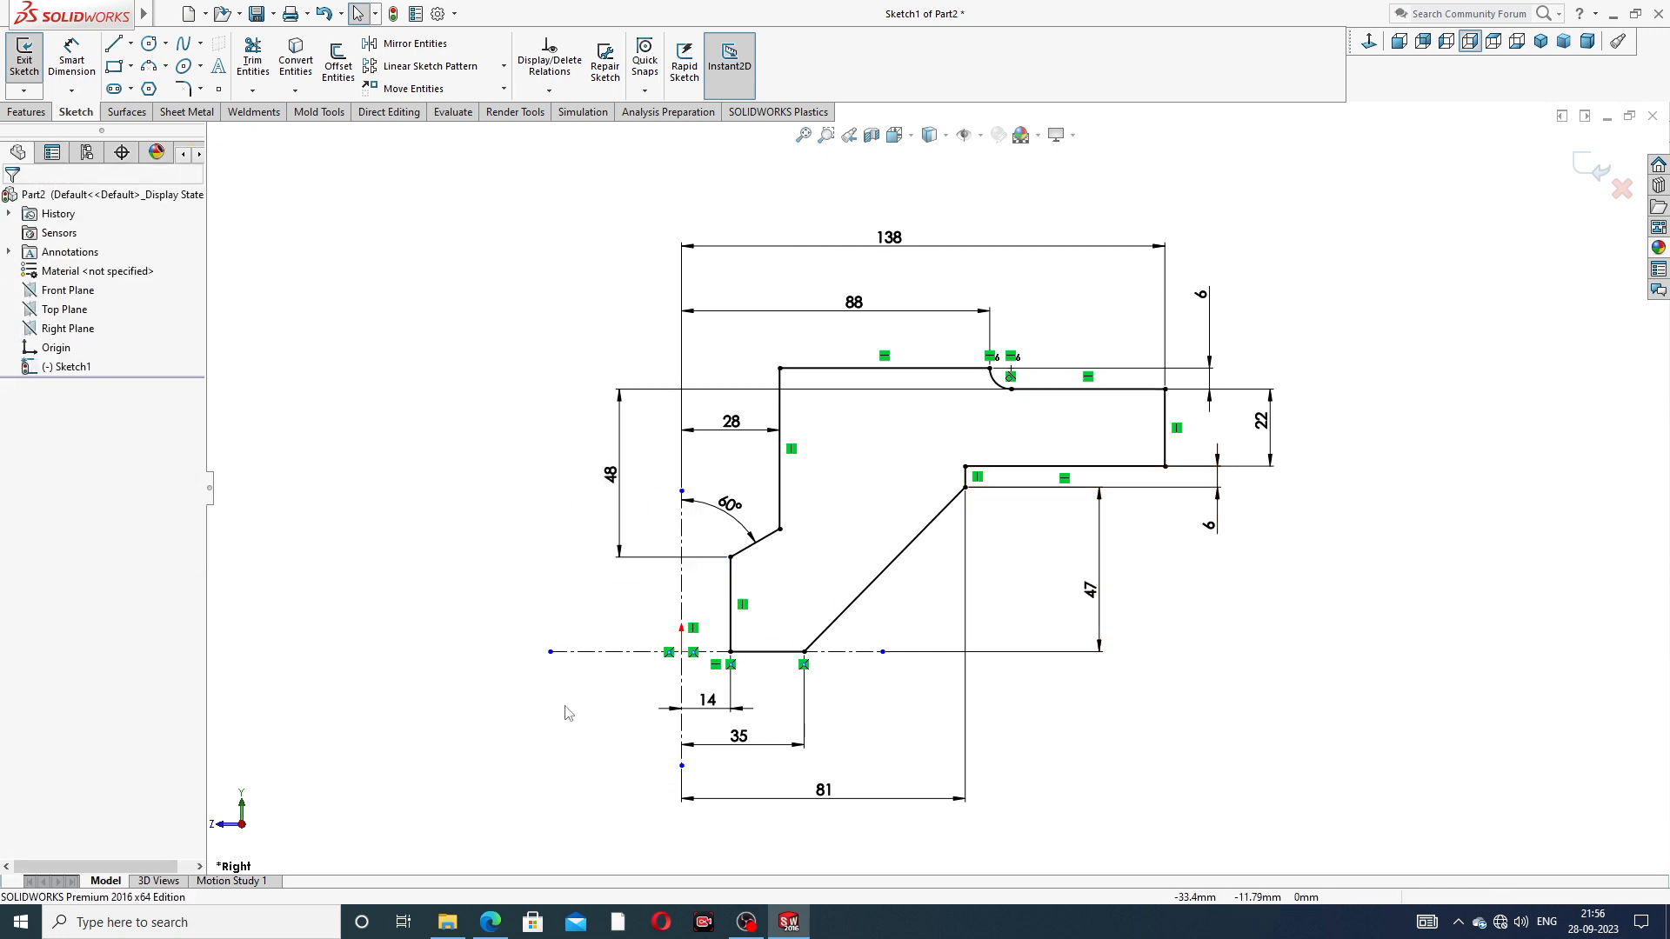
- Check the profile against the valve cover PDF in the browser, and revolve it 360° about the vertical centreline in SOLIDWORKS
click(490, 922)
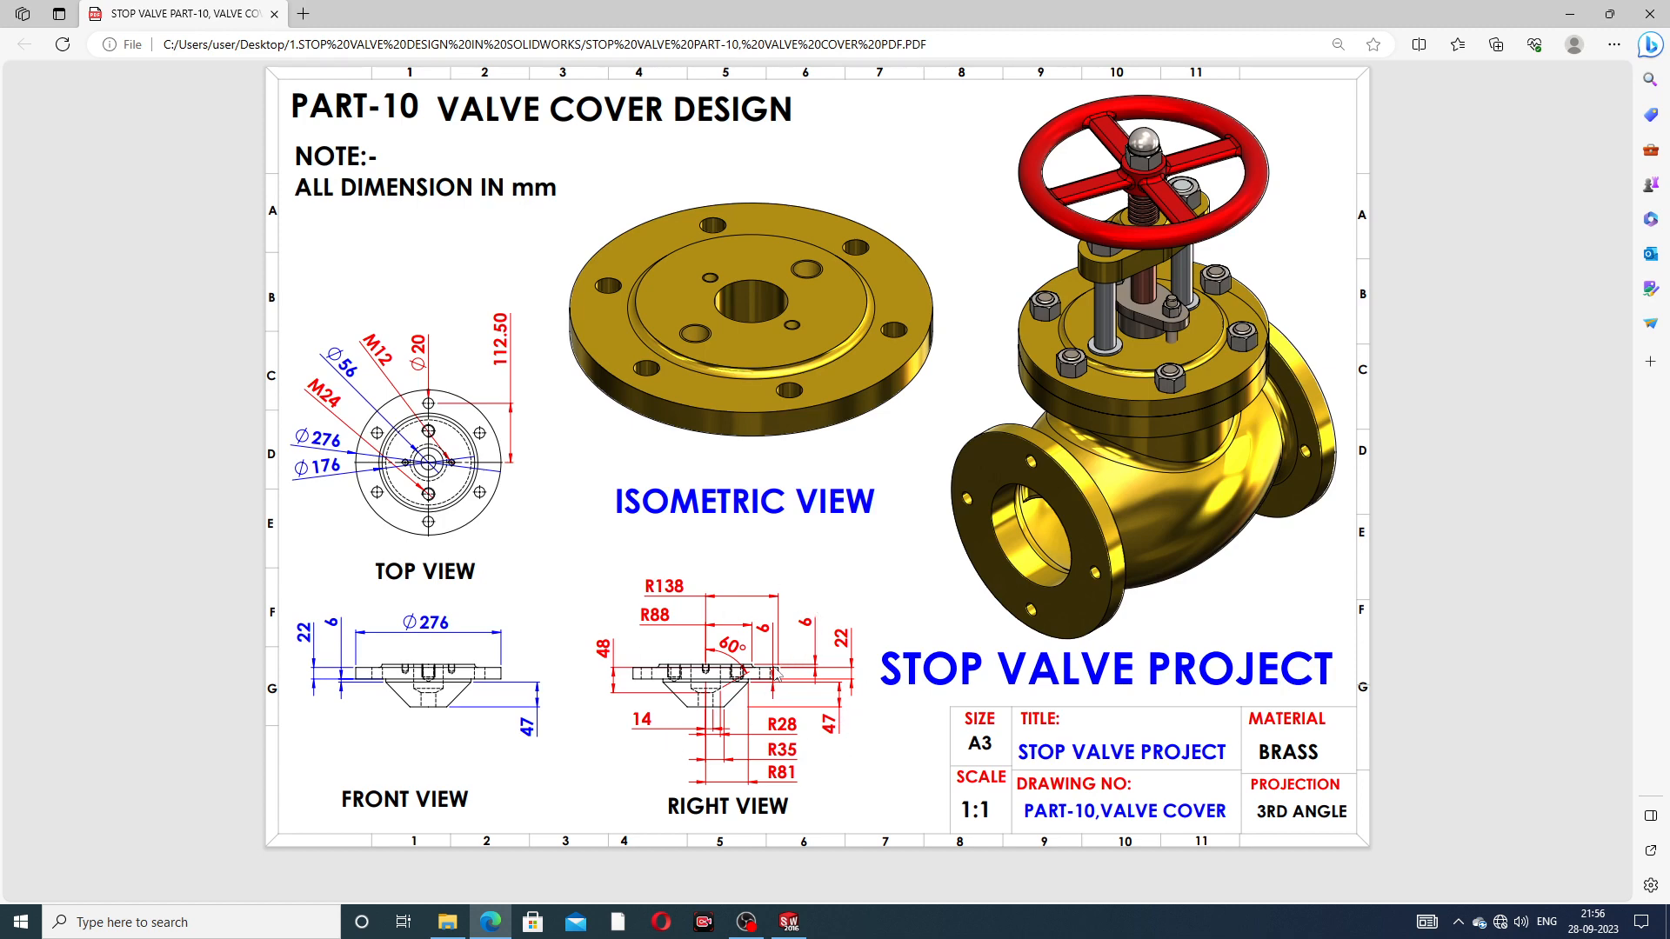
click(789, 922)
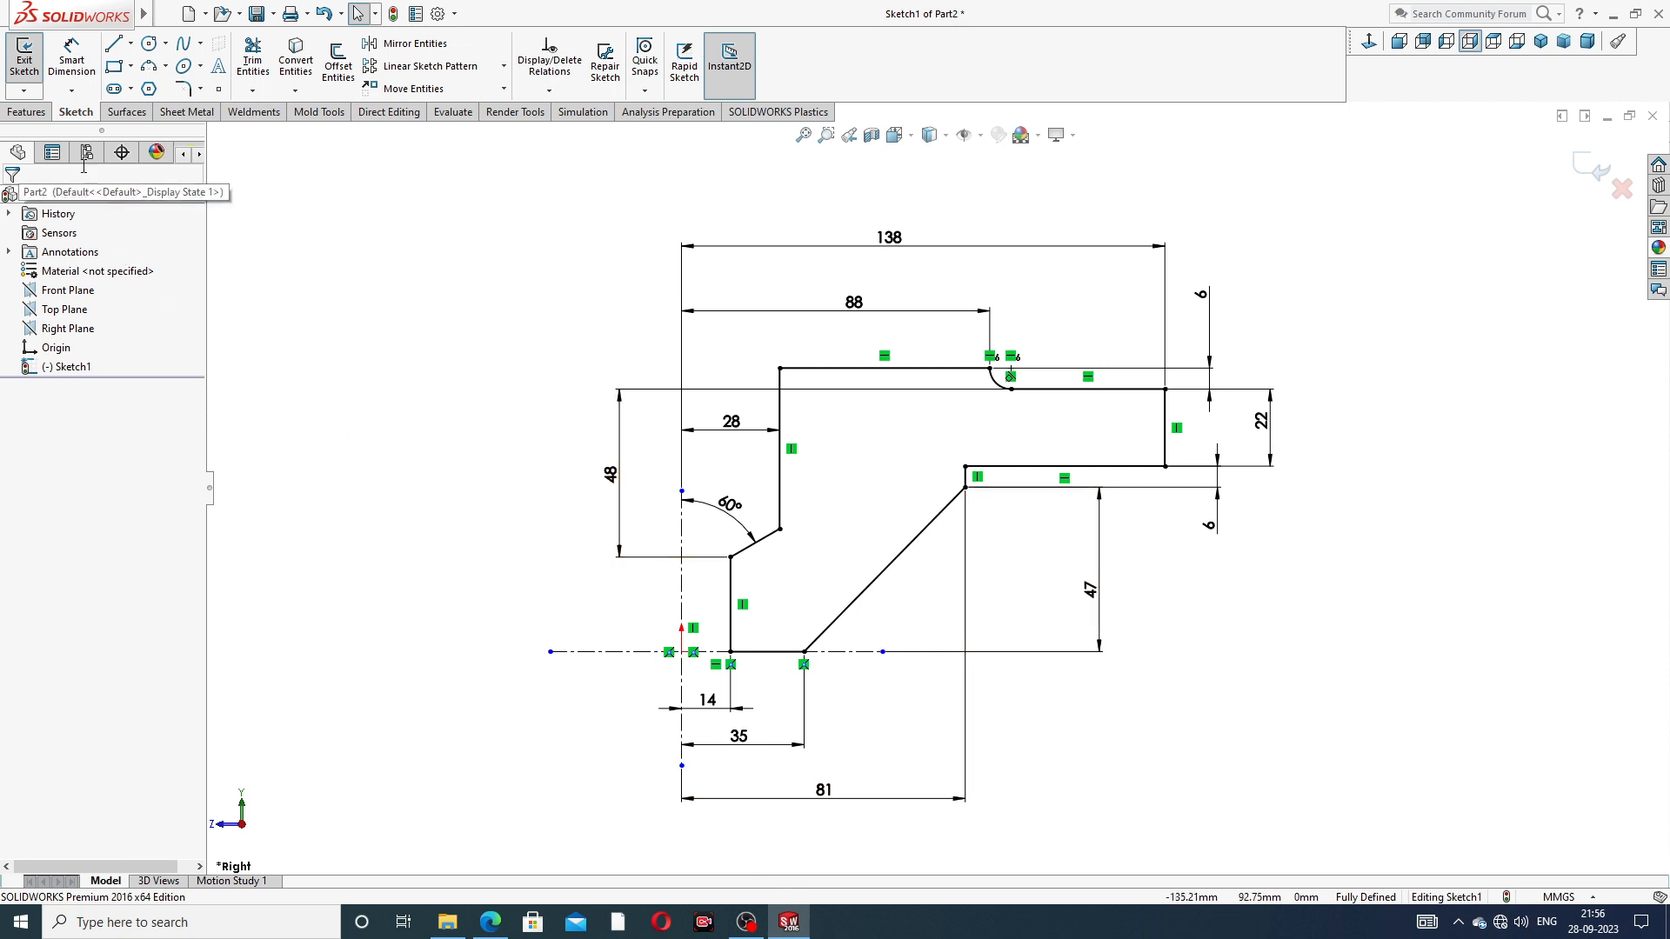
click(24, 113)
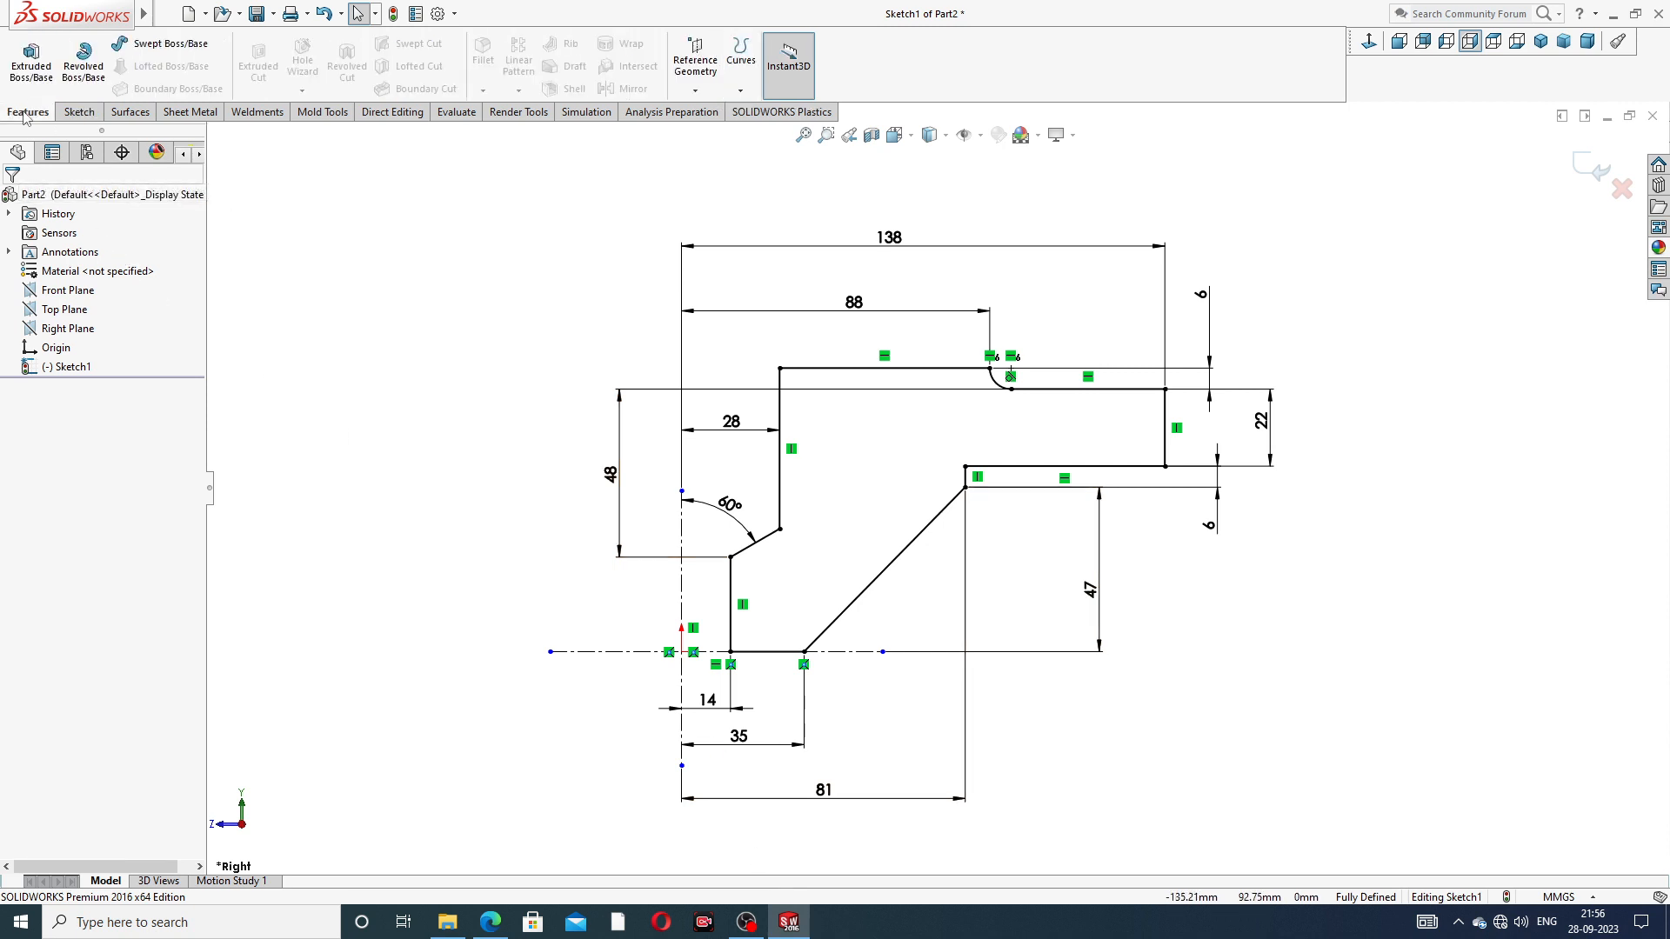
click(84, 61)
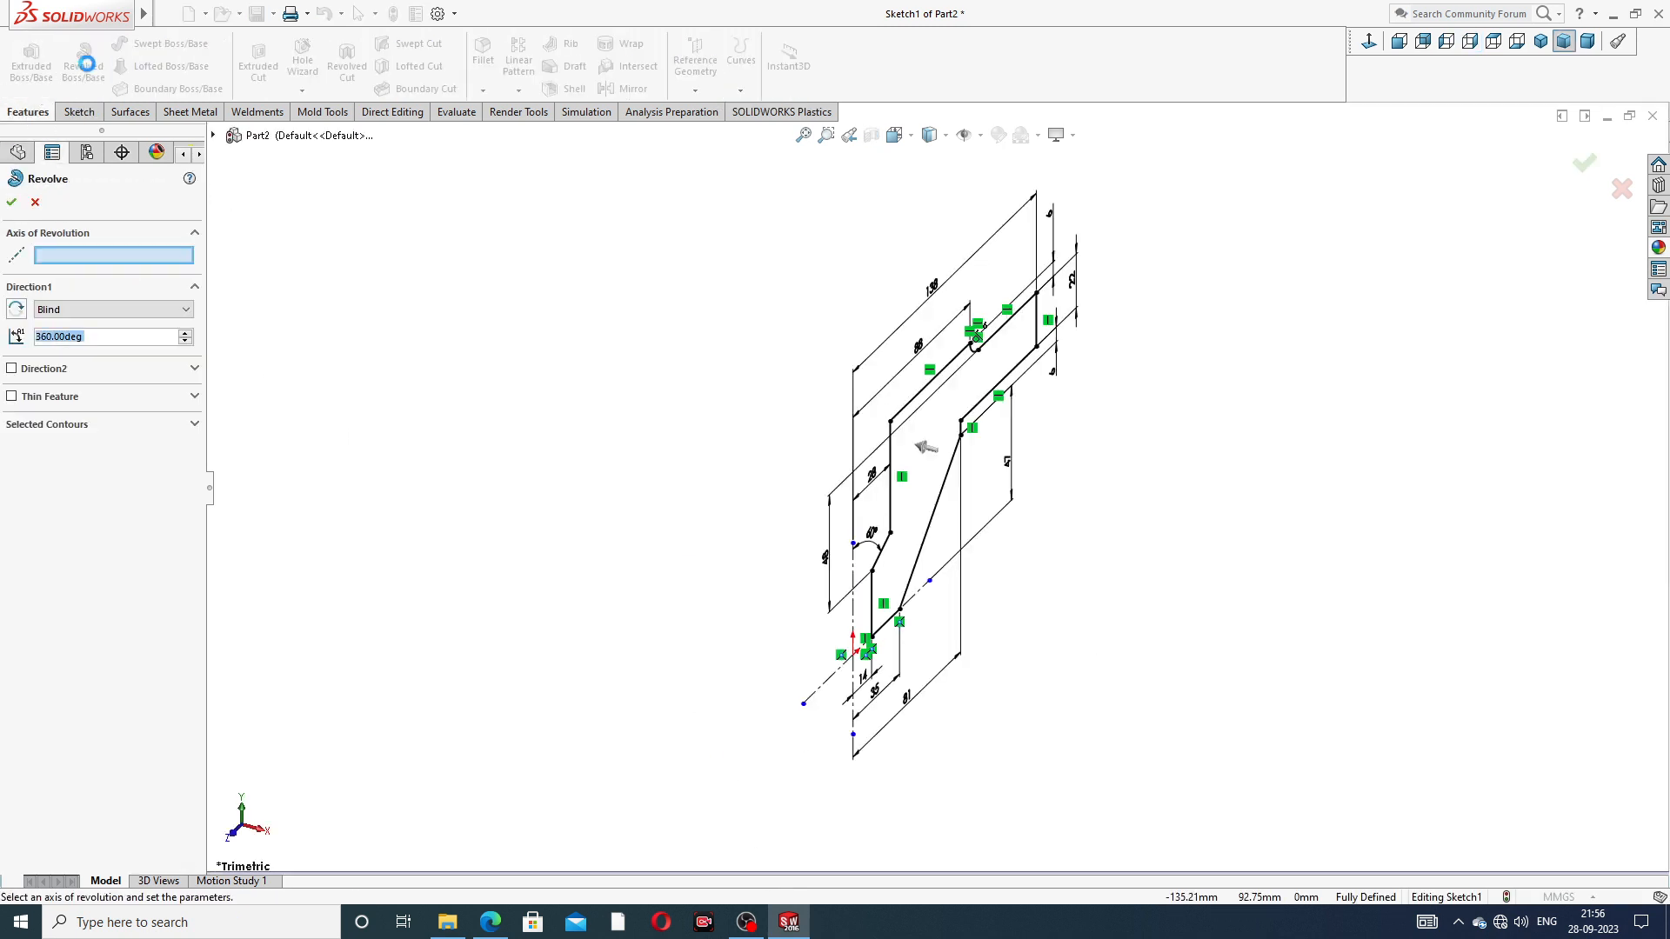
click(853, 574)
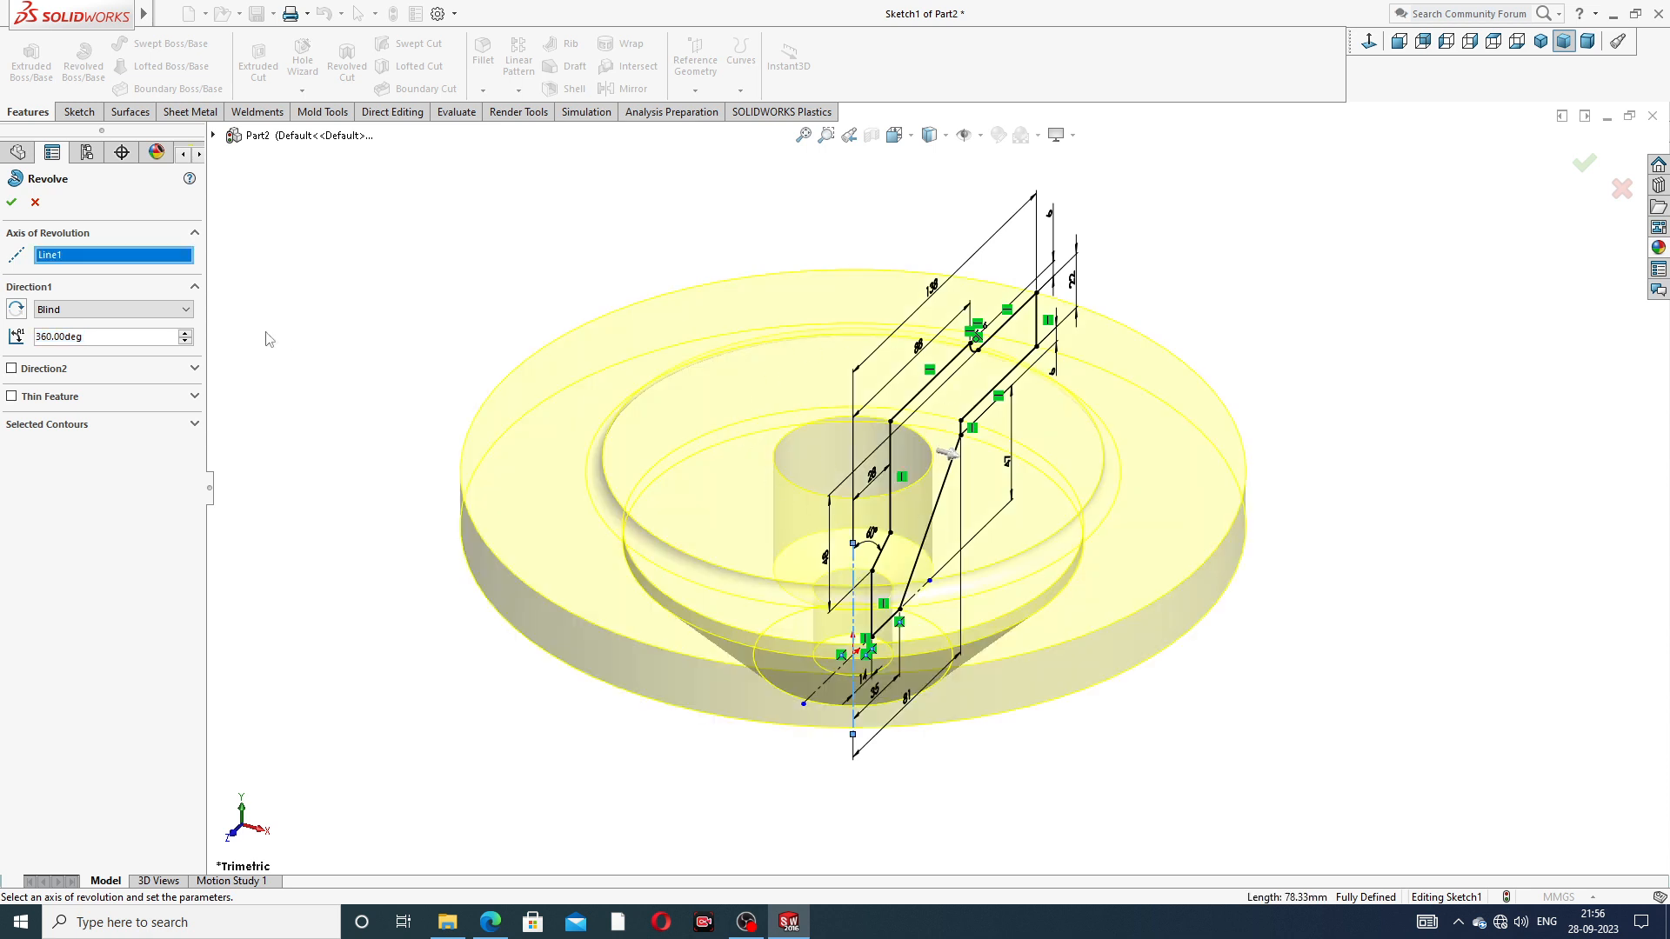
click(11, 205)
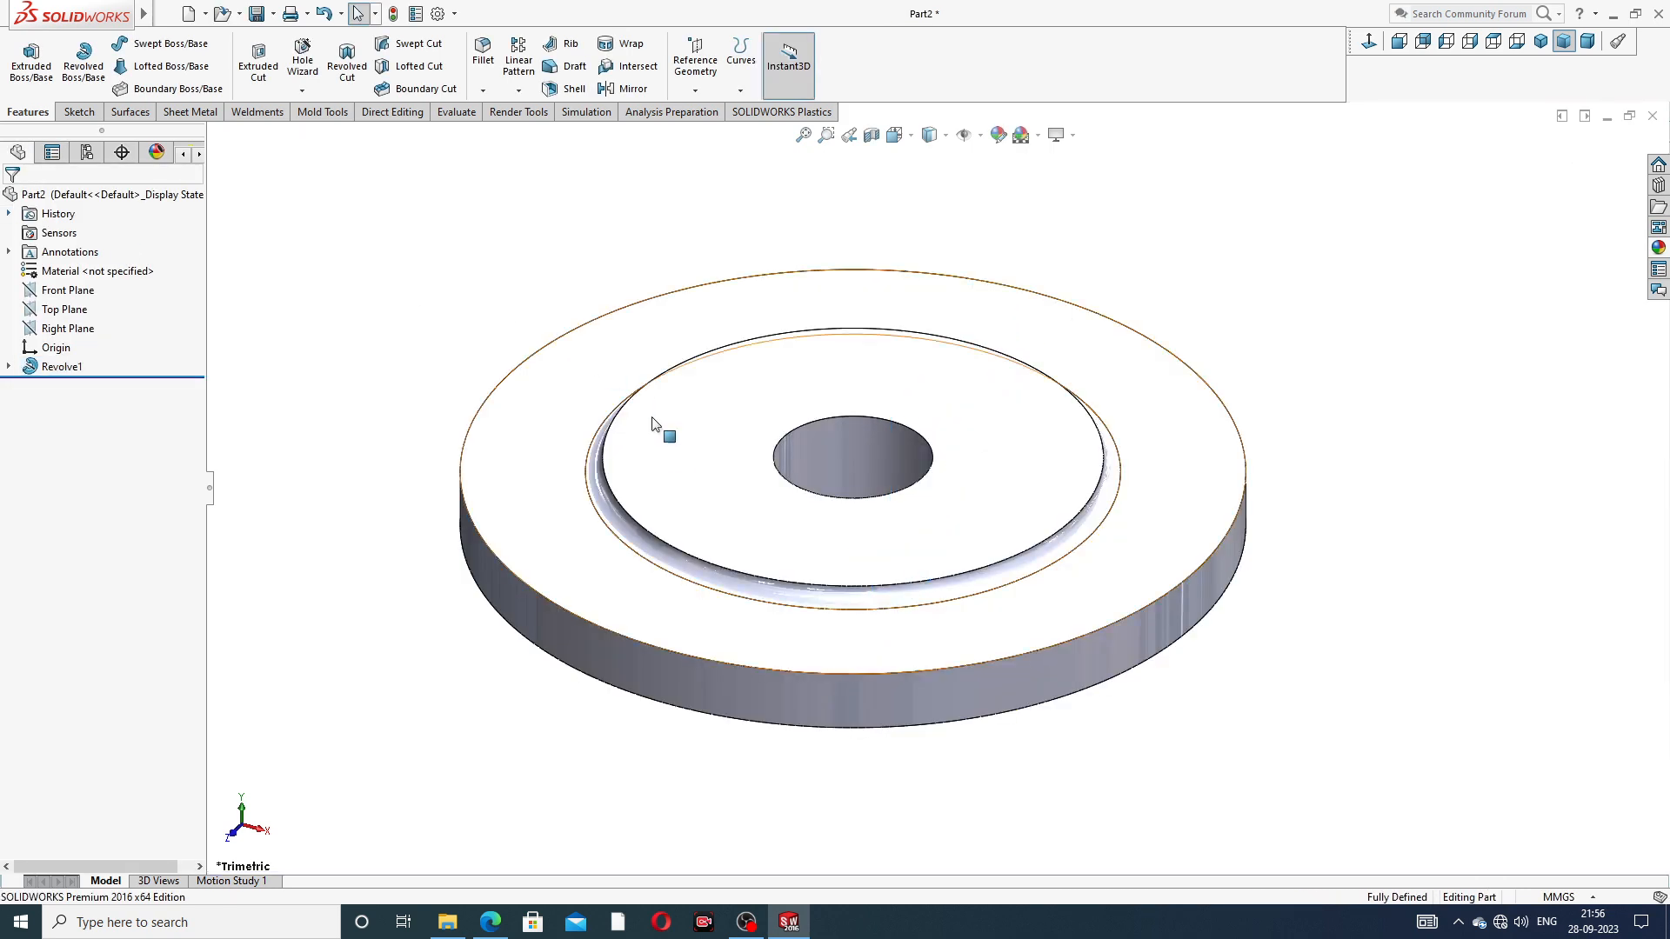
- Start a sketch on the upper face of the revolved body's outer flange ring, viewed straight on
middle_drag(655, 424, 801, 342)
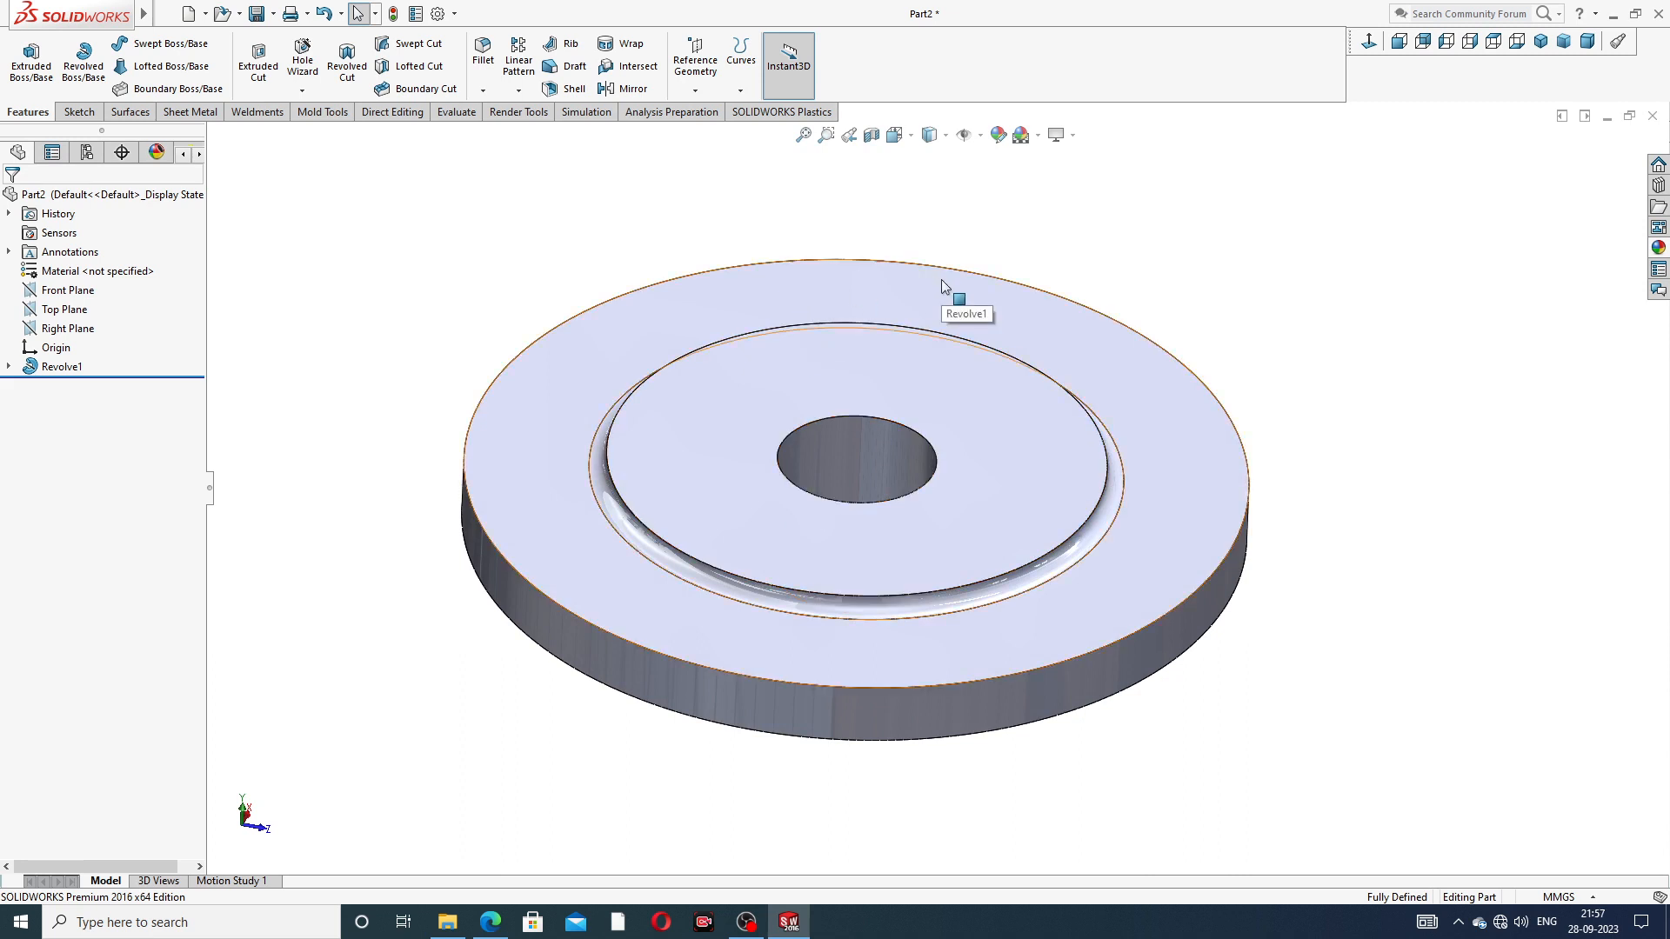
click(541, 447)
click(620, 400)
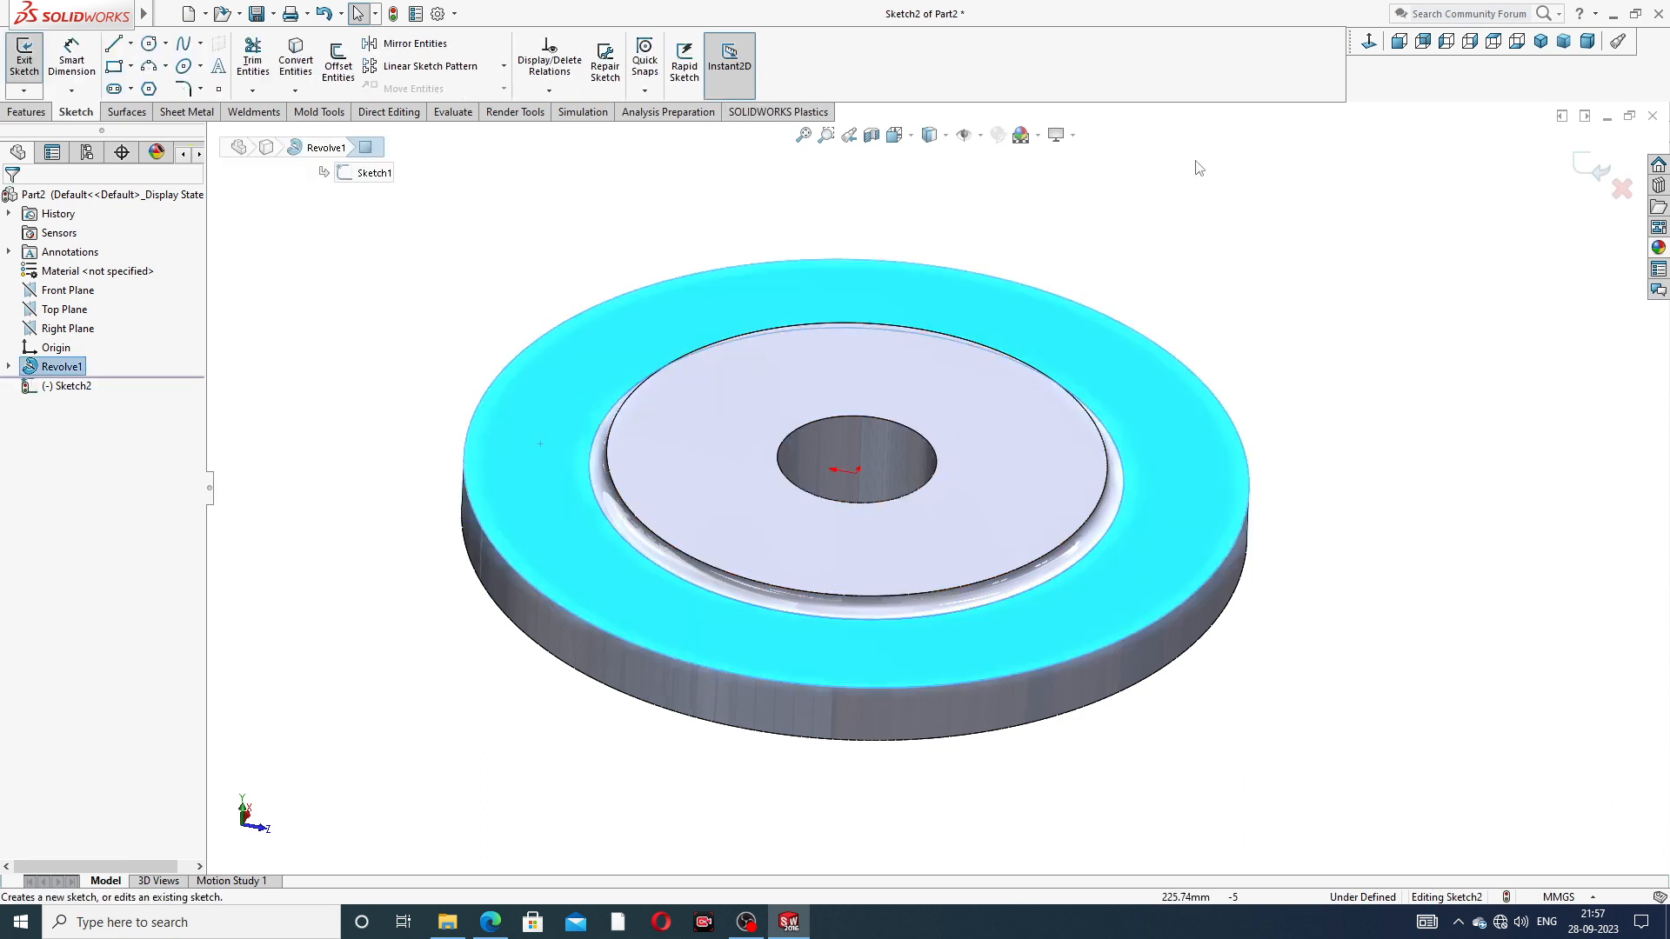
click(1368, 41)
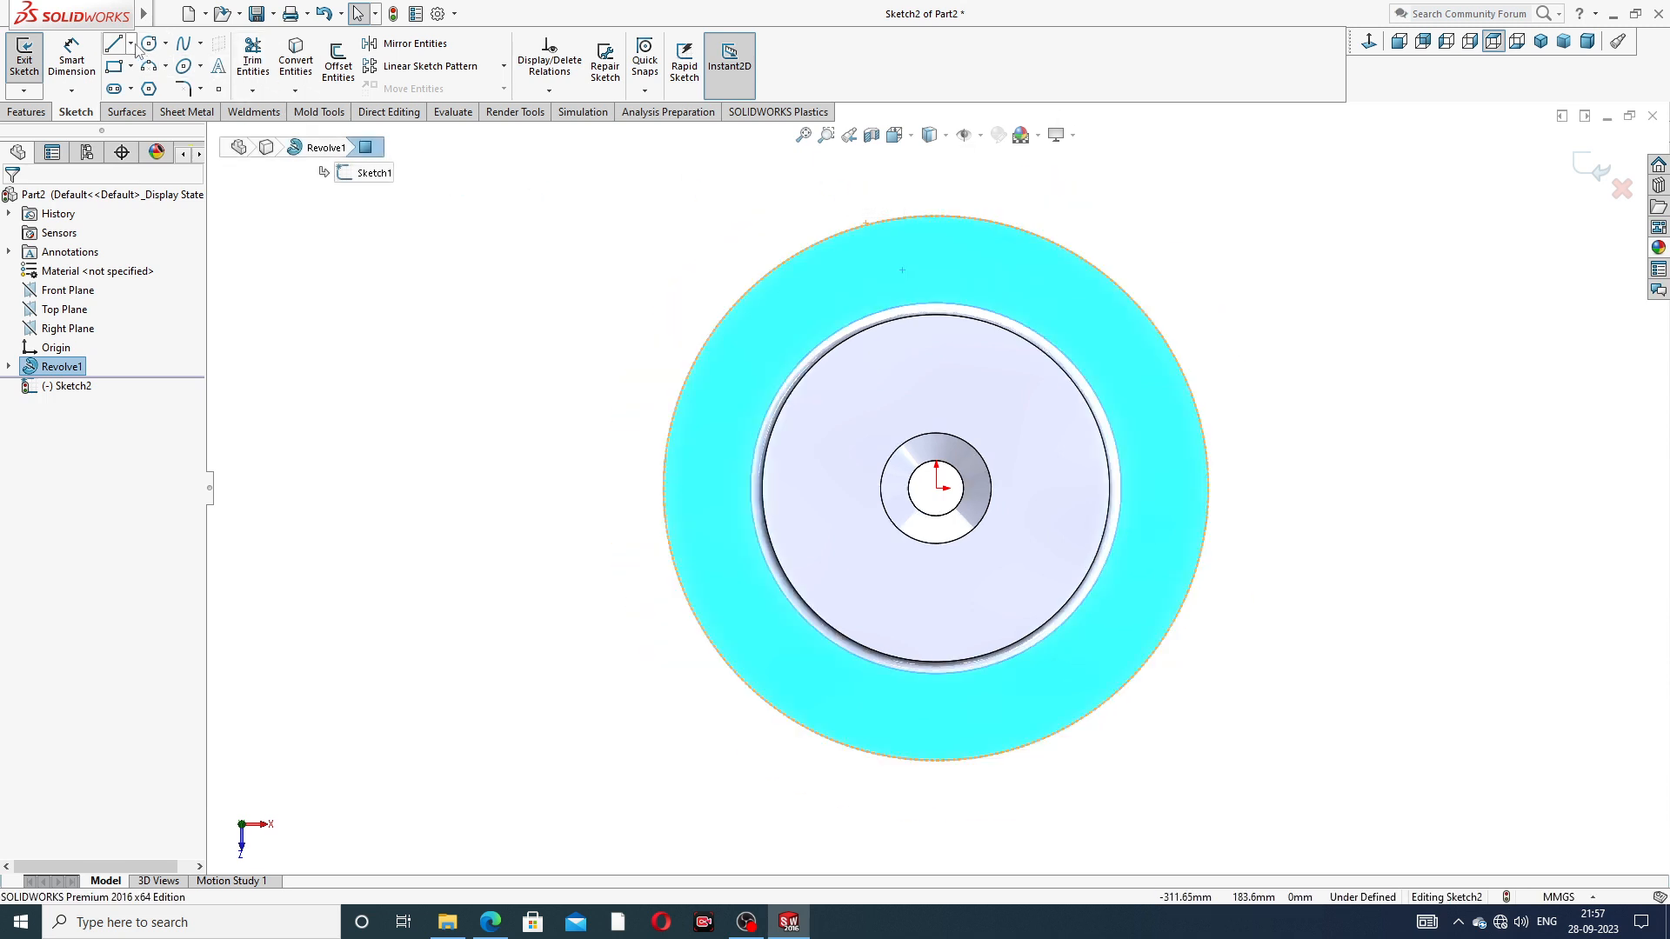
- Draw a vertical centreline about 115 mm long from the origin up onto the flange ring and end the line command
click(131, 44)
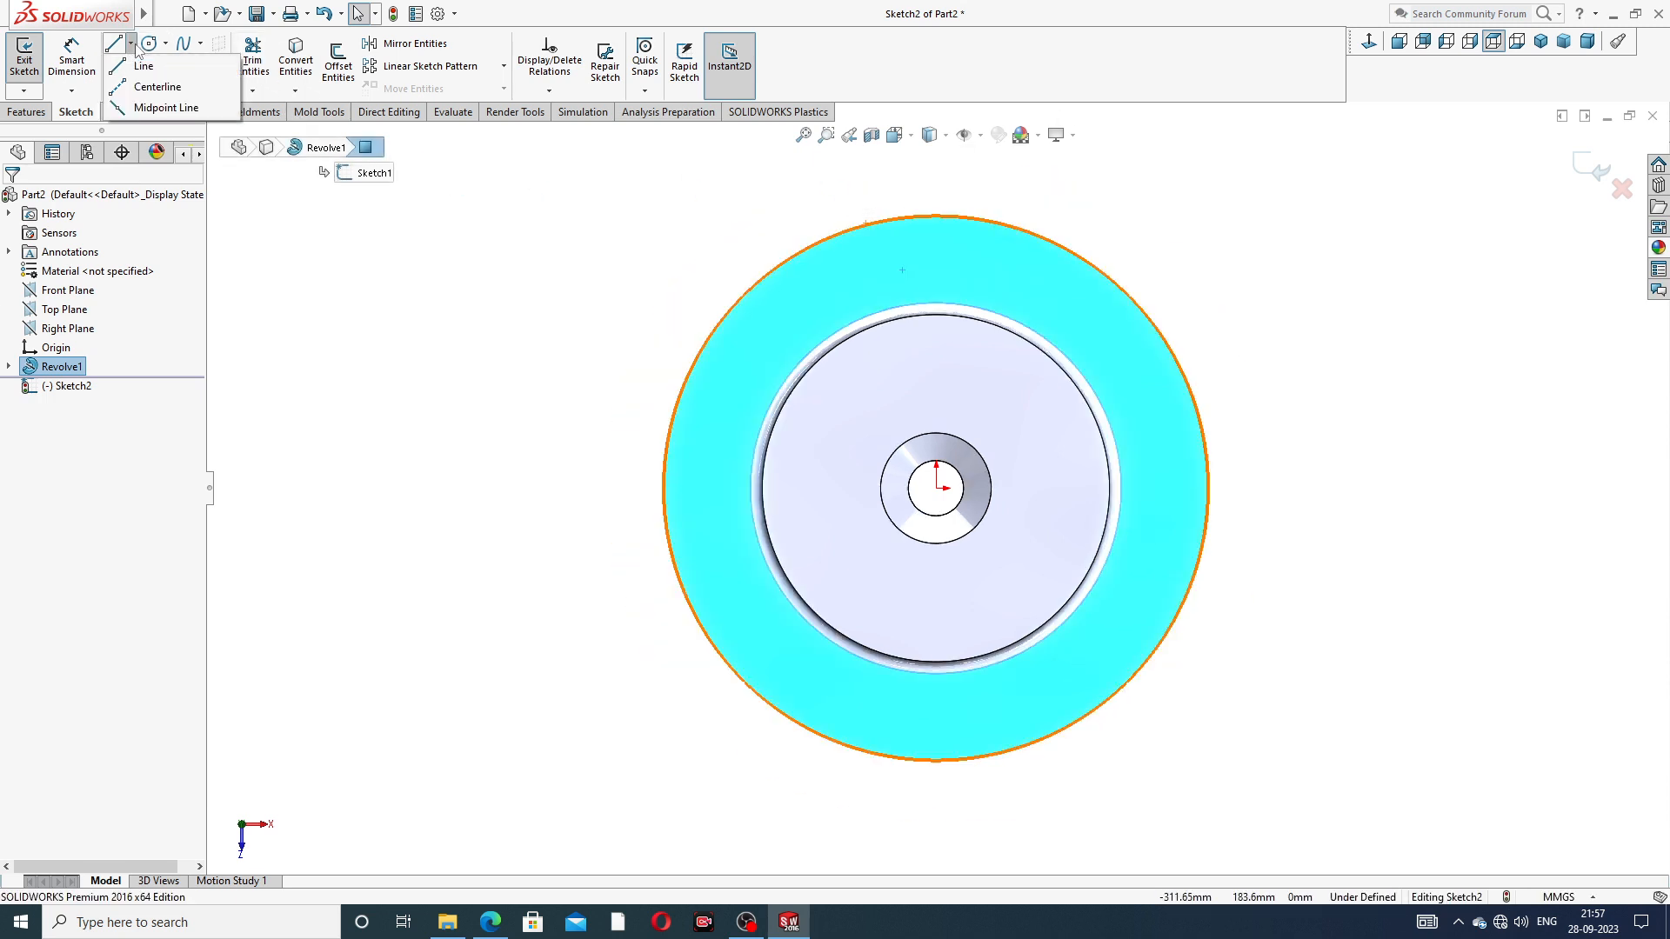
click(157, 87)
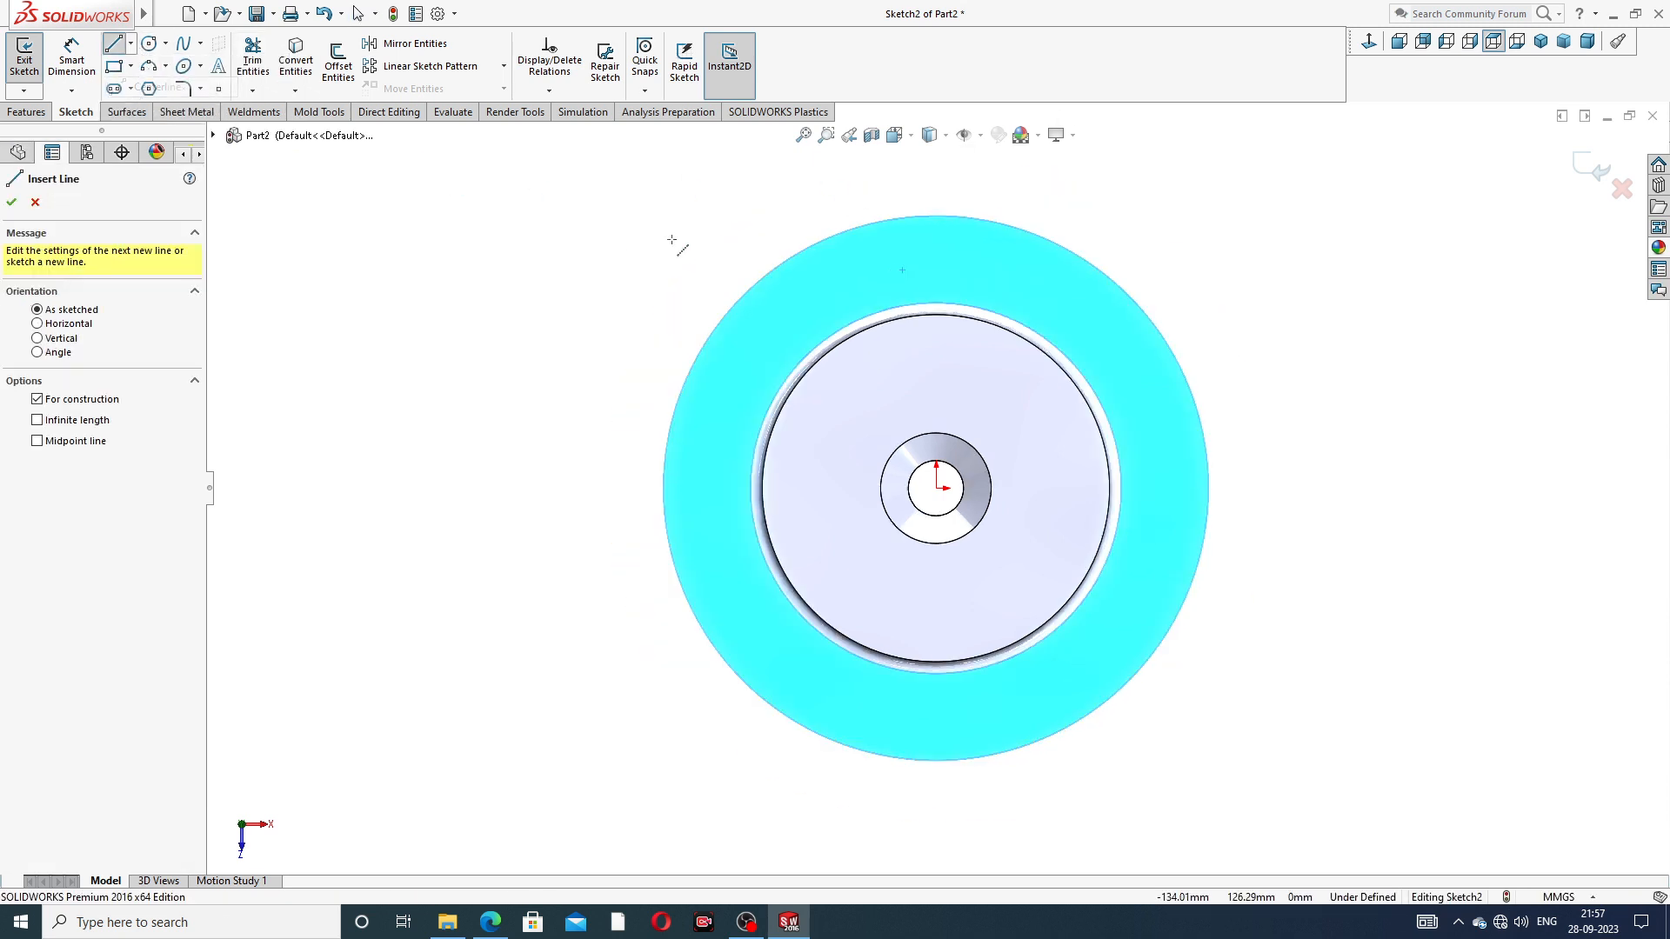
click(937, 488)
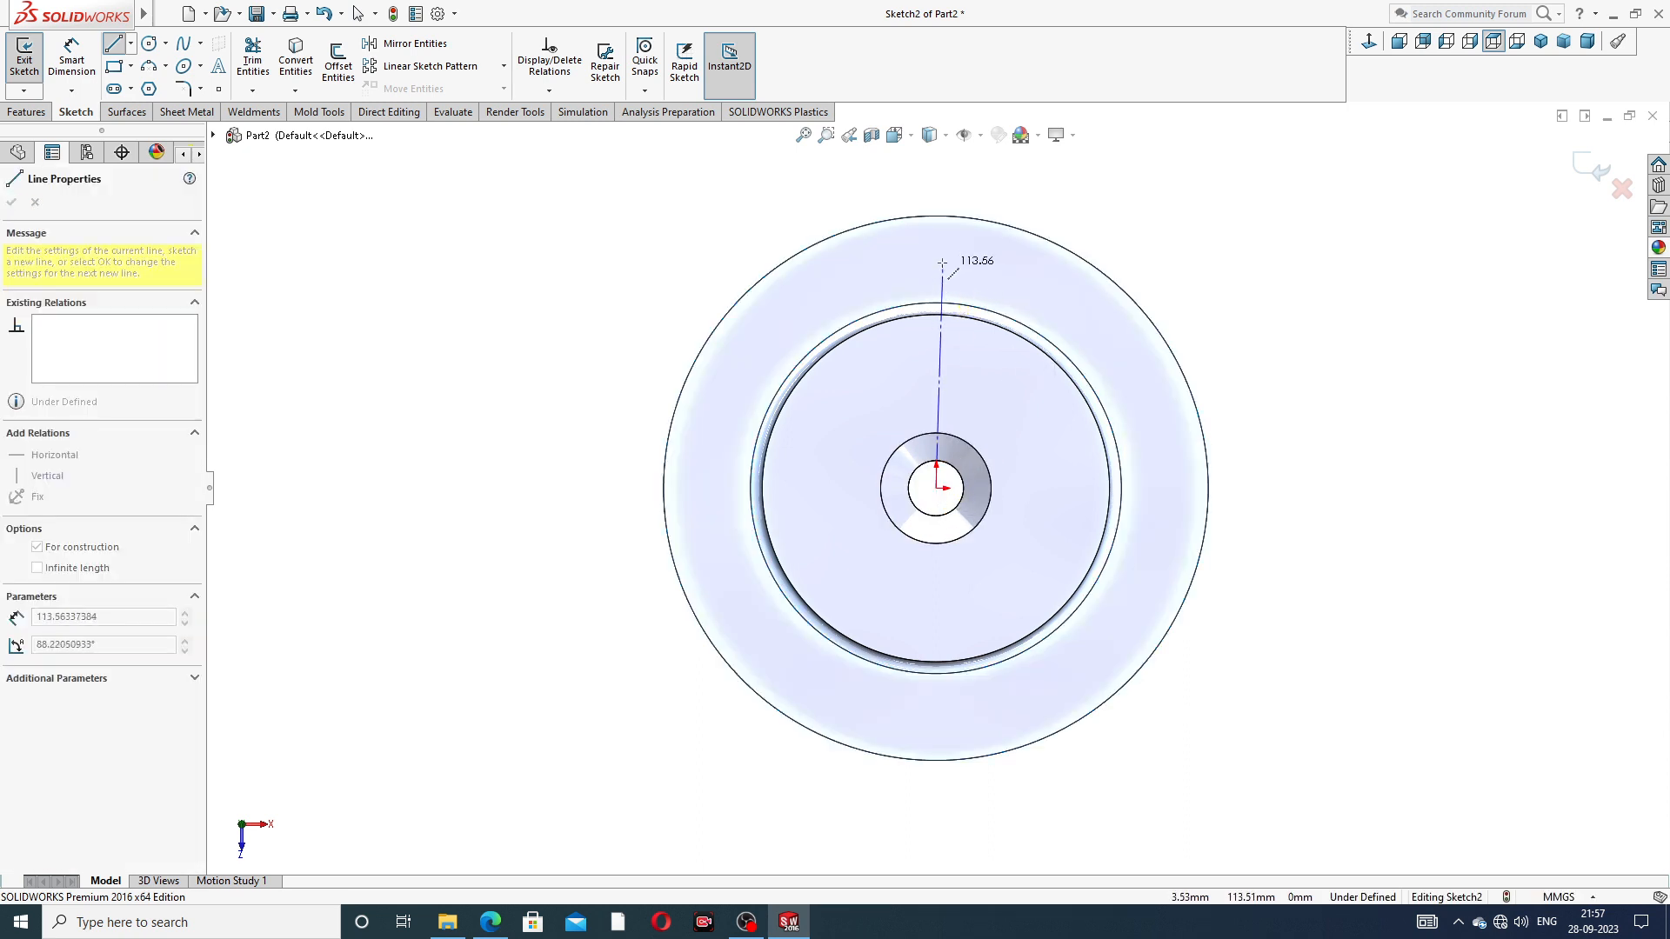
click(937, 260)
right_click(1161, 183)
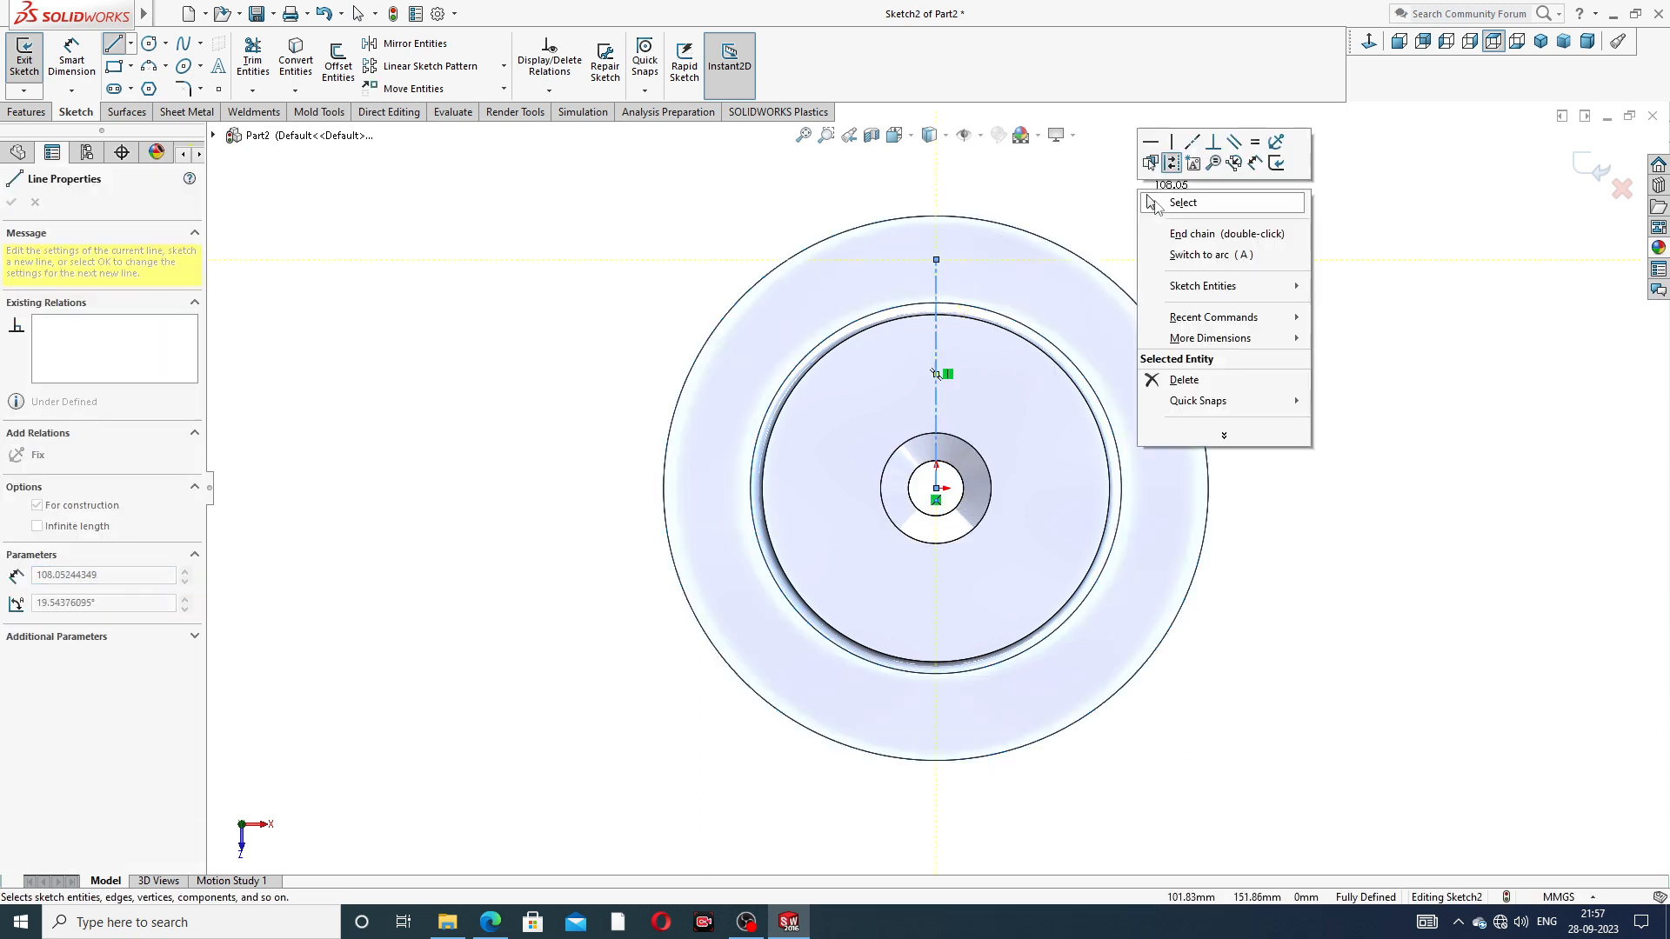
click(1164, 198)
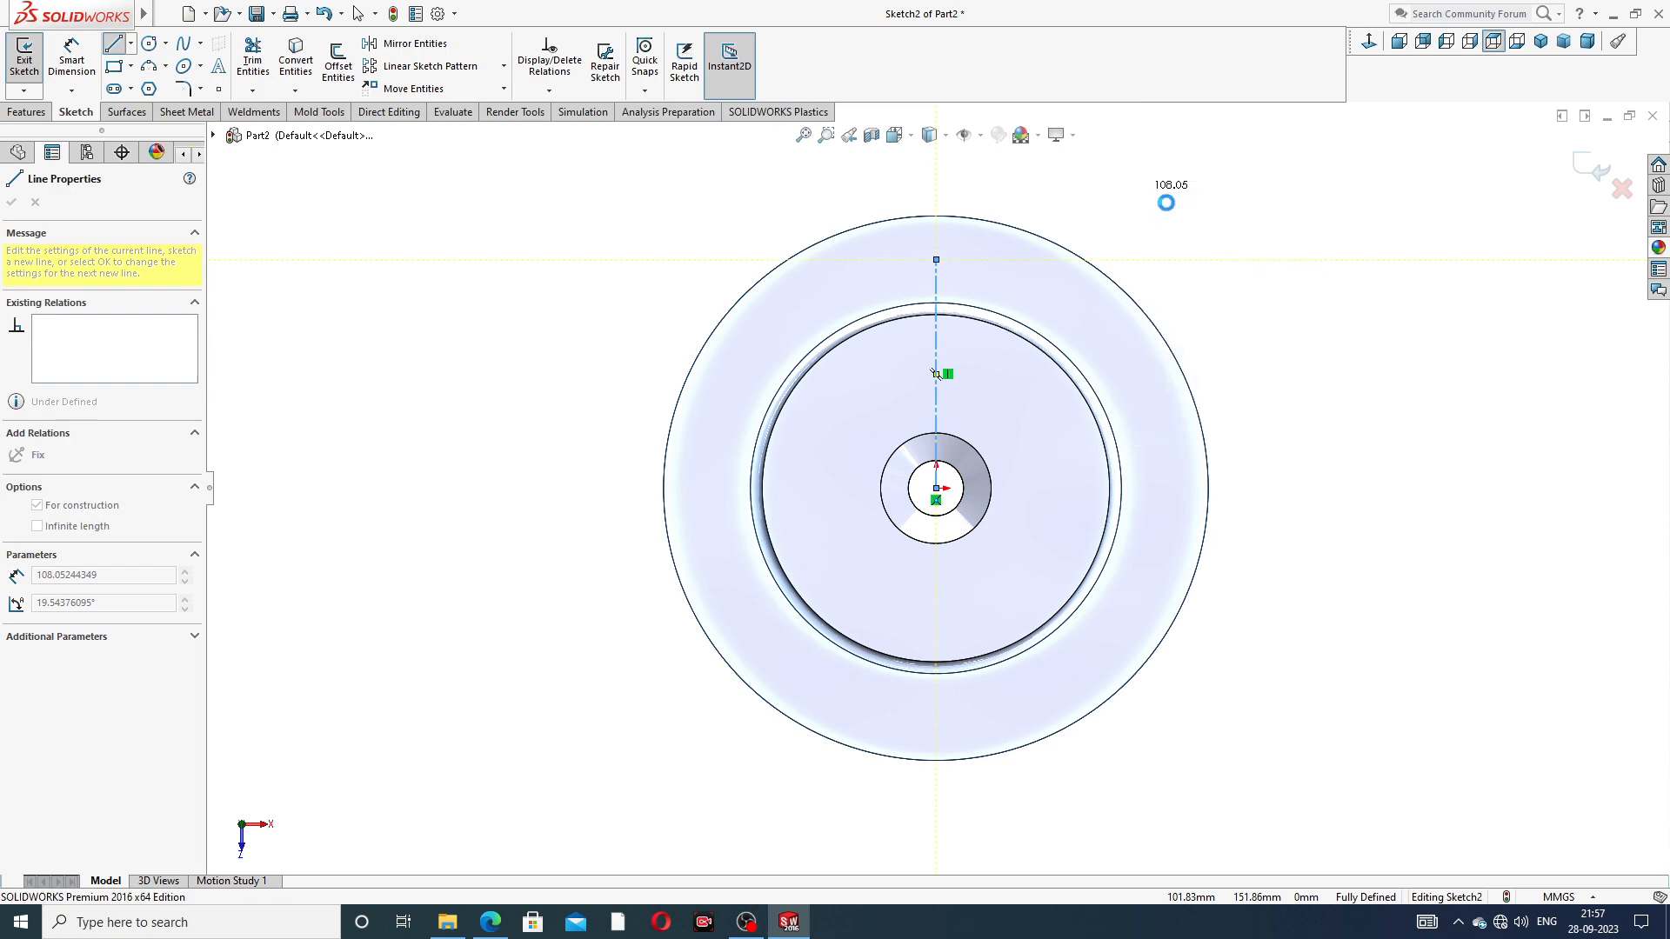
- Consult the valve cover PDF in the browser, set the bolt hole circle's diameter to 20 mm in the sketch and end dimensioning
click(491, 921)
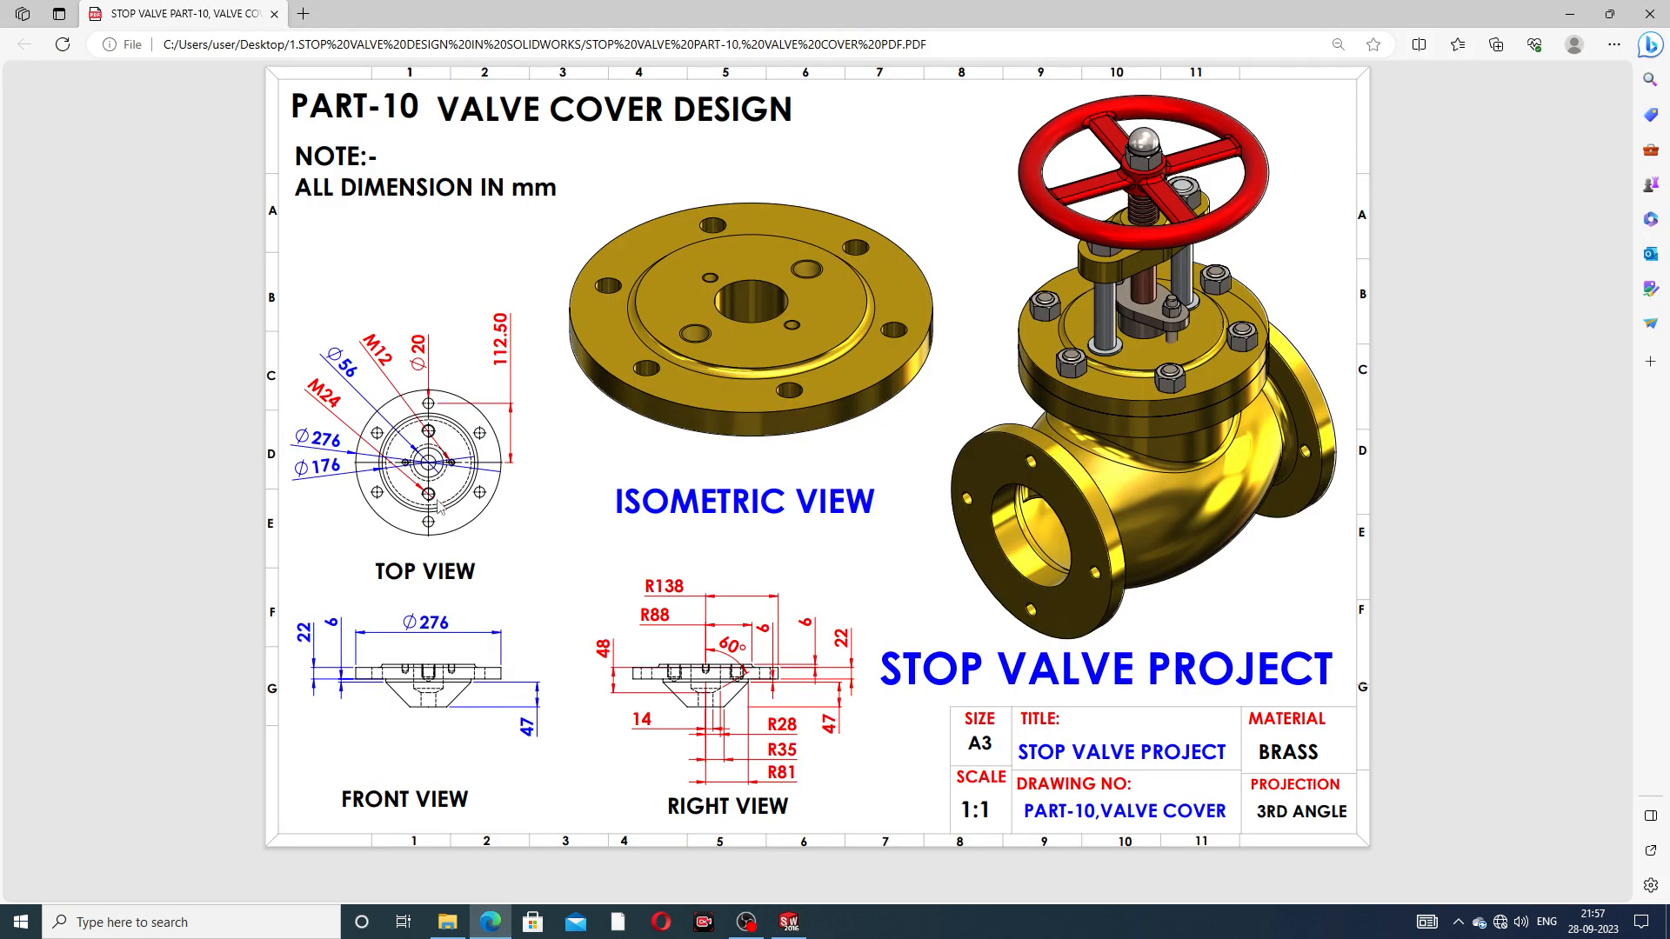
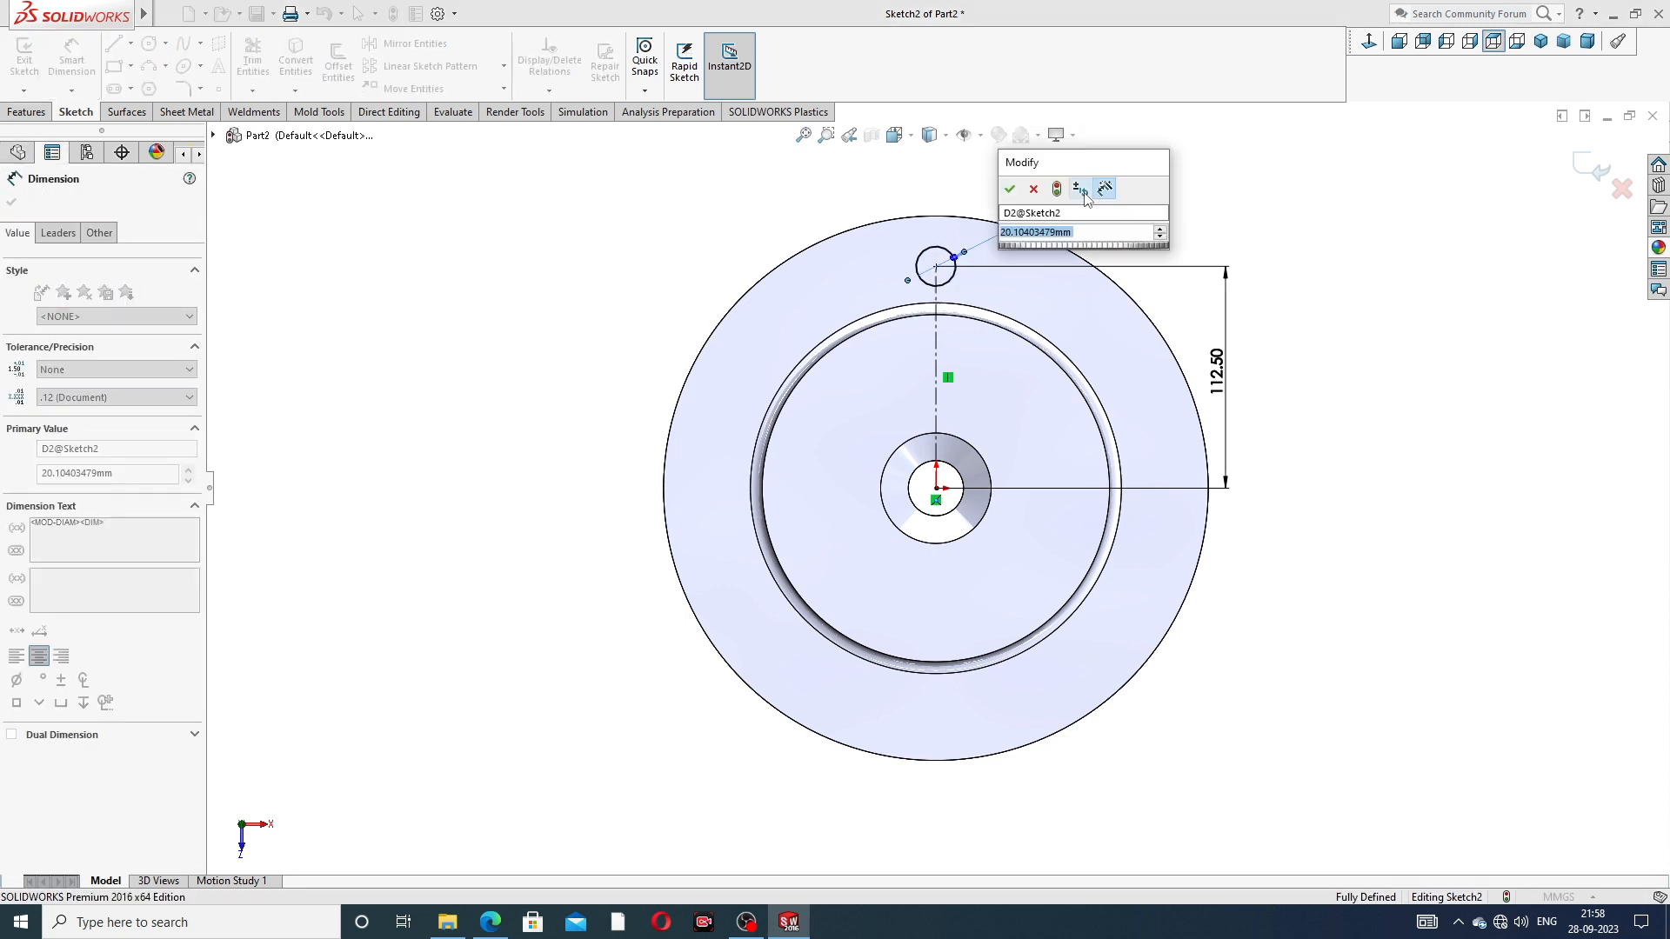
key(Return)
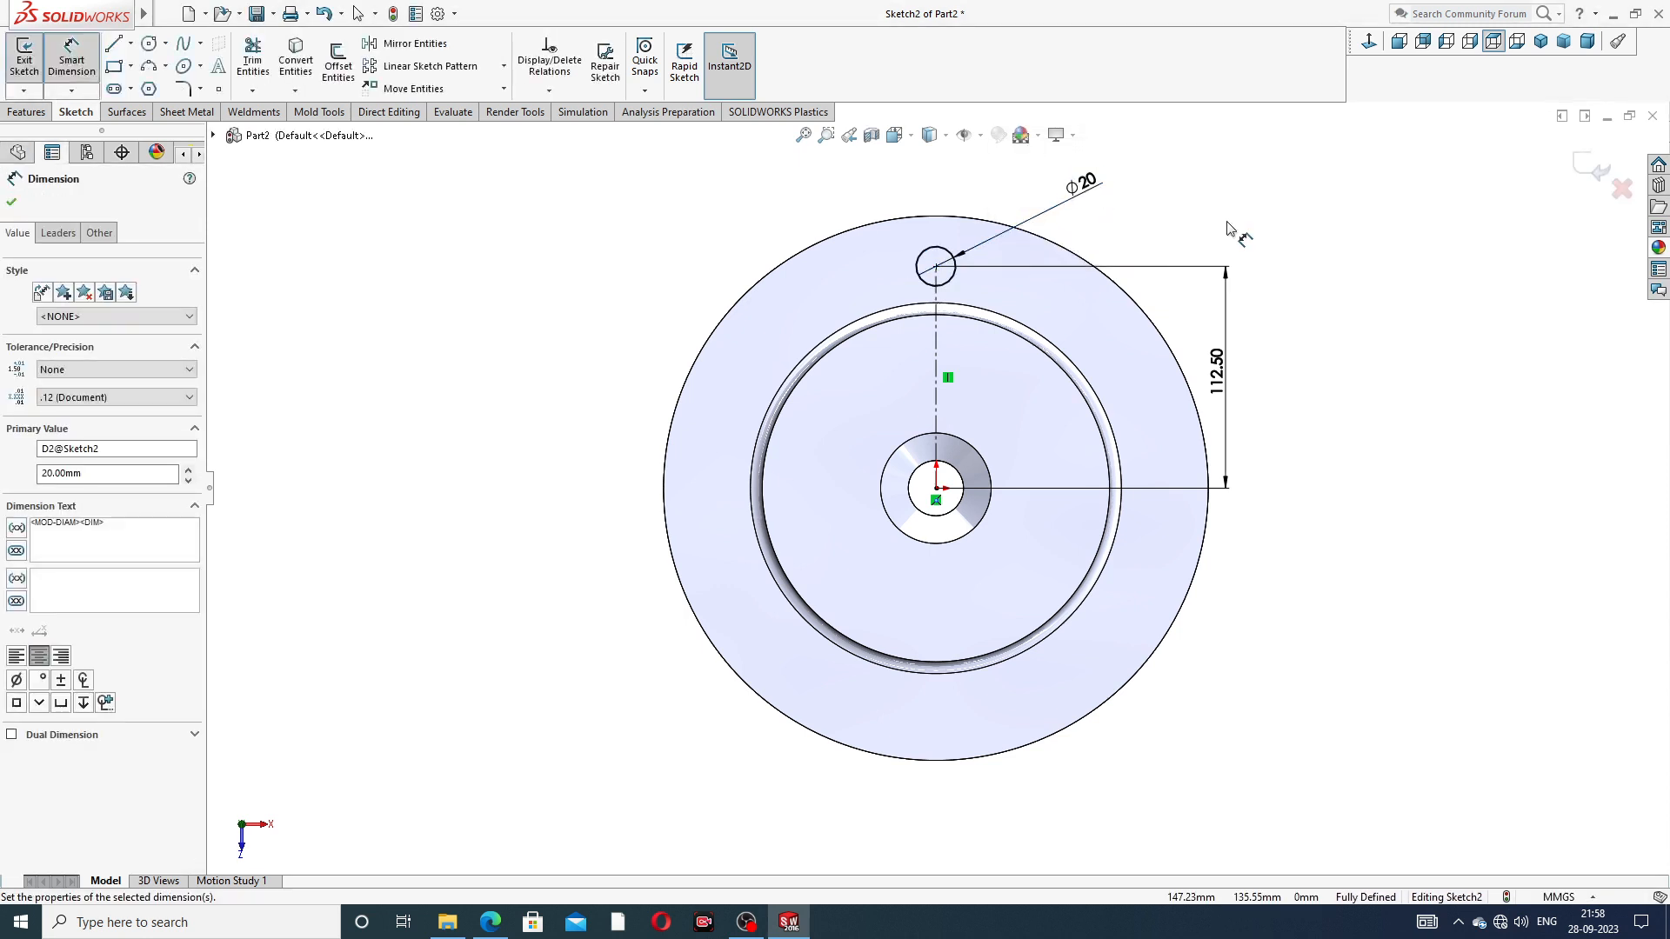
click(1317, 213)
right_click(1320, 202)
click(1369, 259)
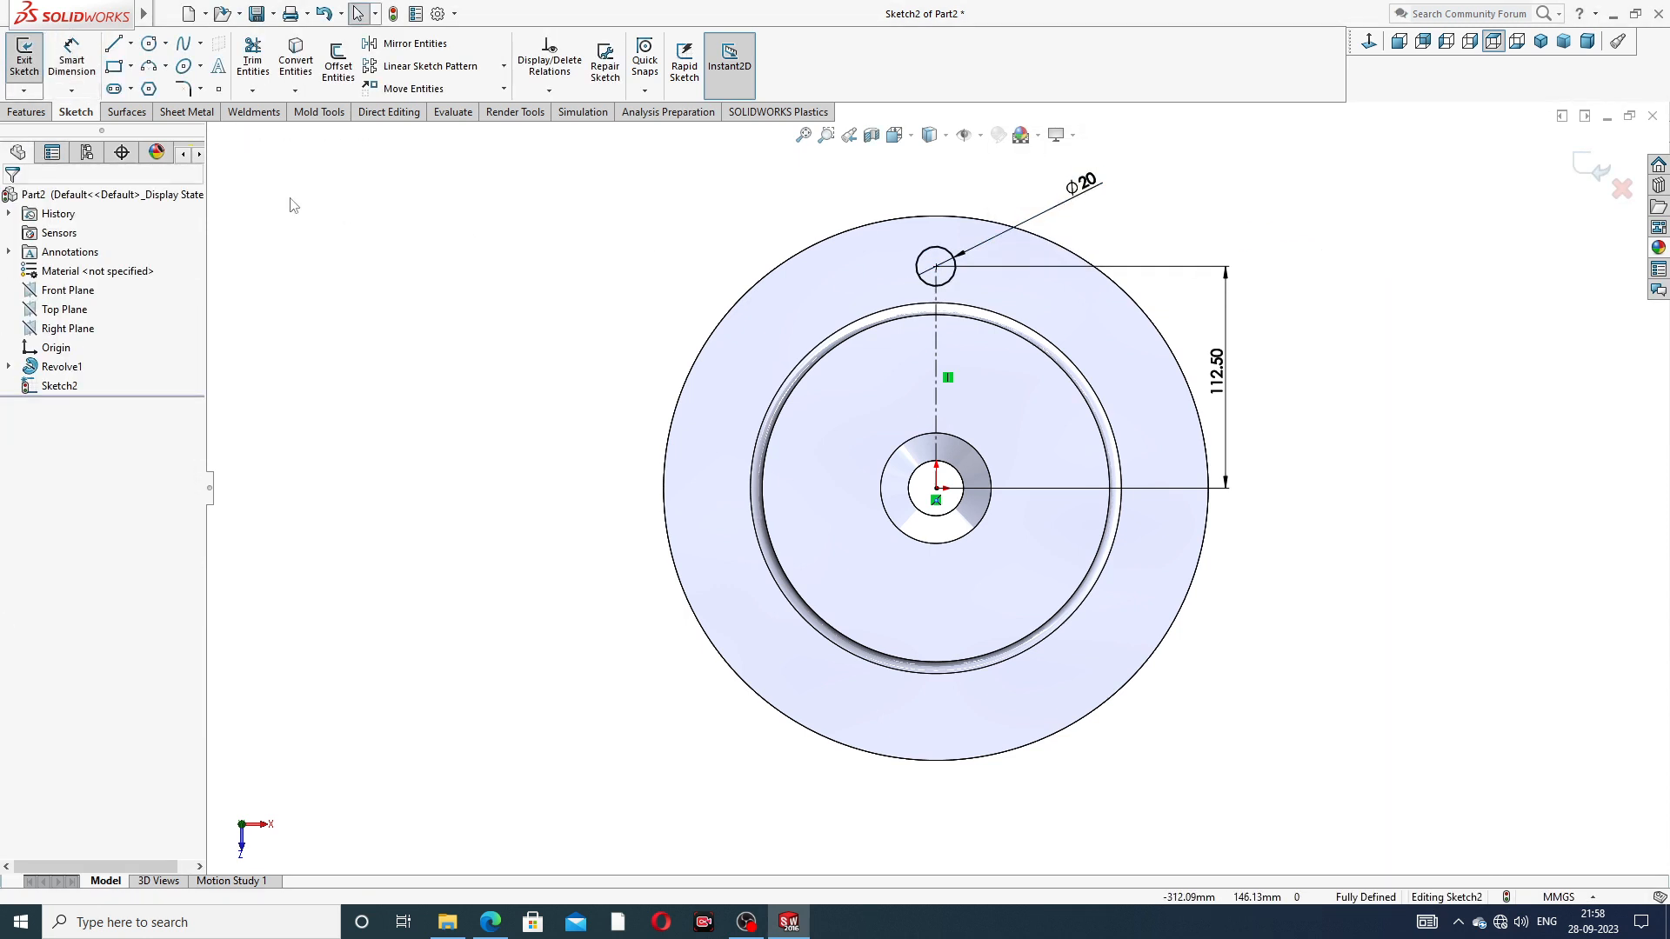
- Create a circular sketch pattern of the 20 mm circle with 6 equally spaced instances over 360° around the origin
click(502, 67)
click(478, 111)
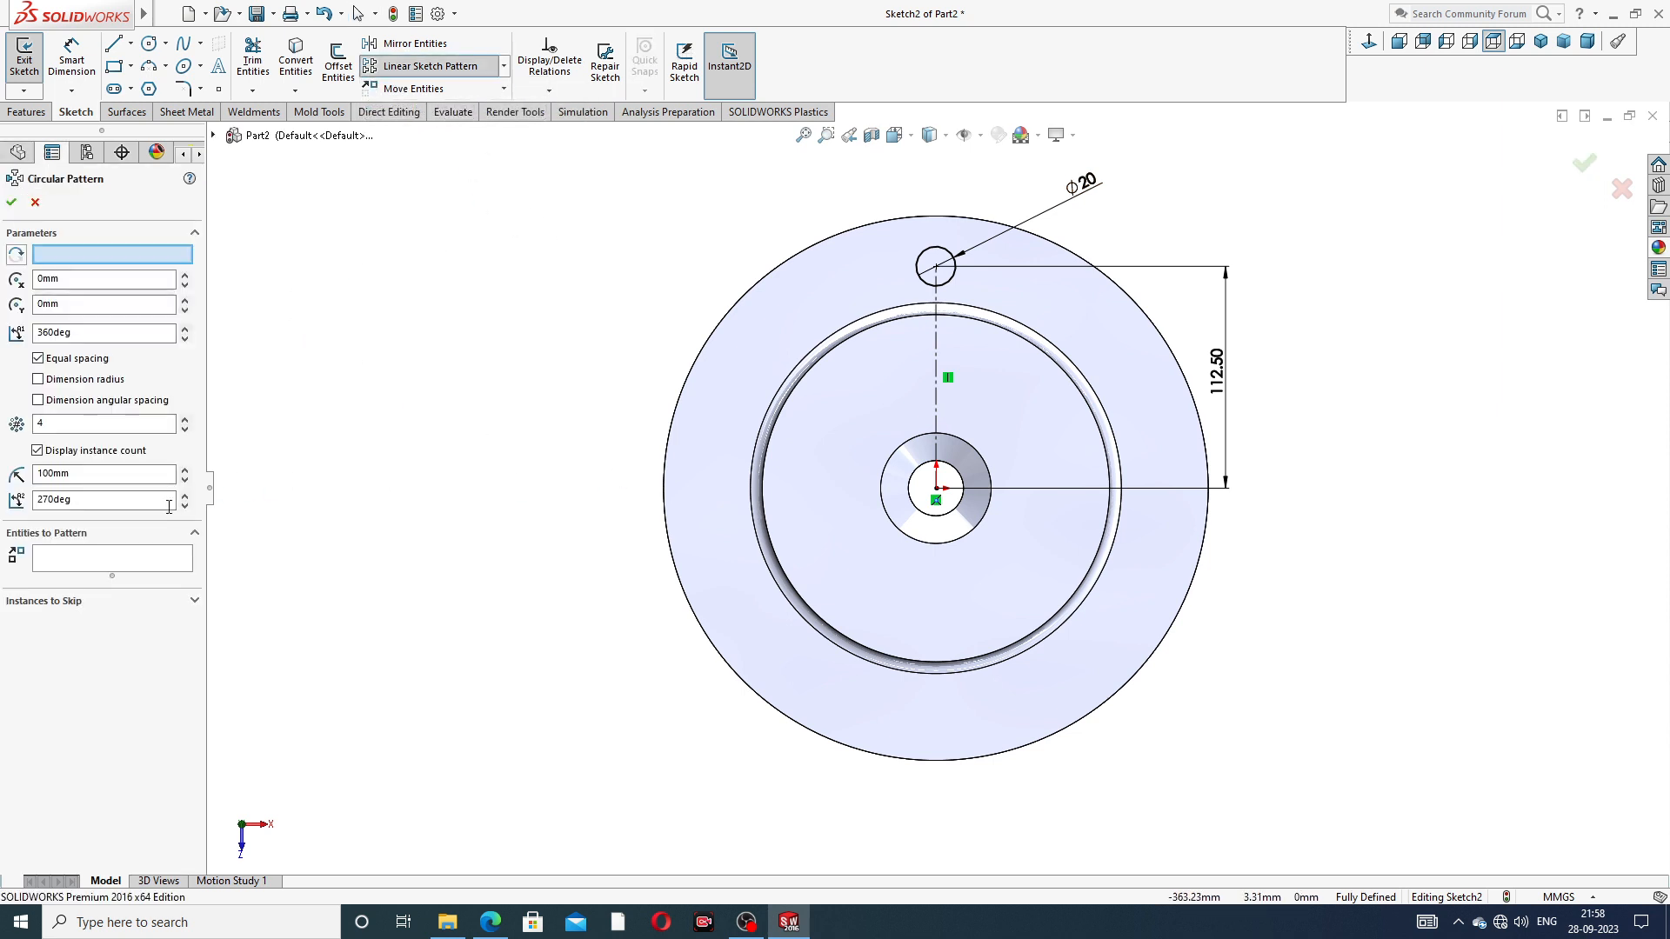
click(137, 563)
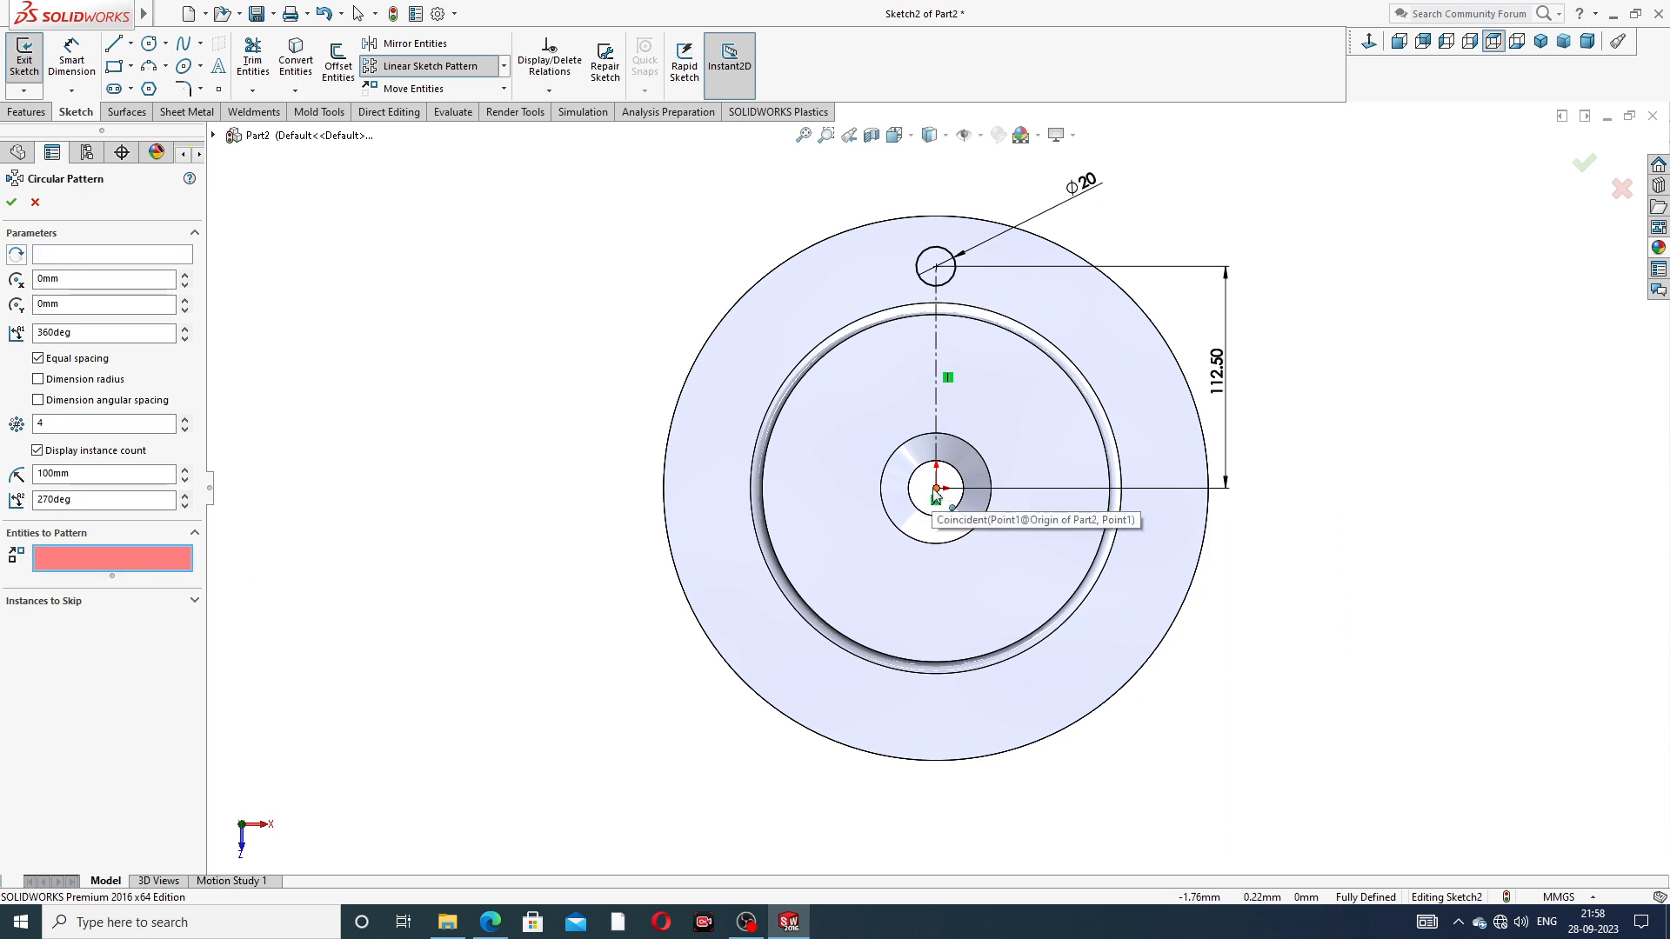
click(945, 290)
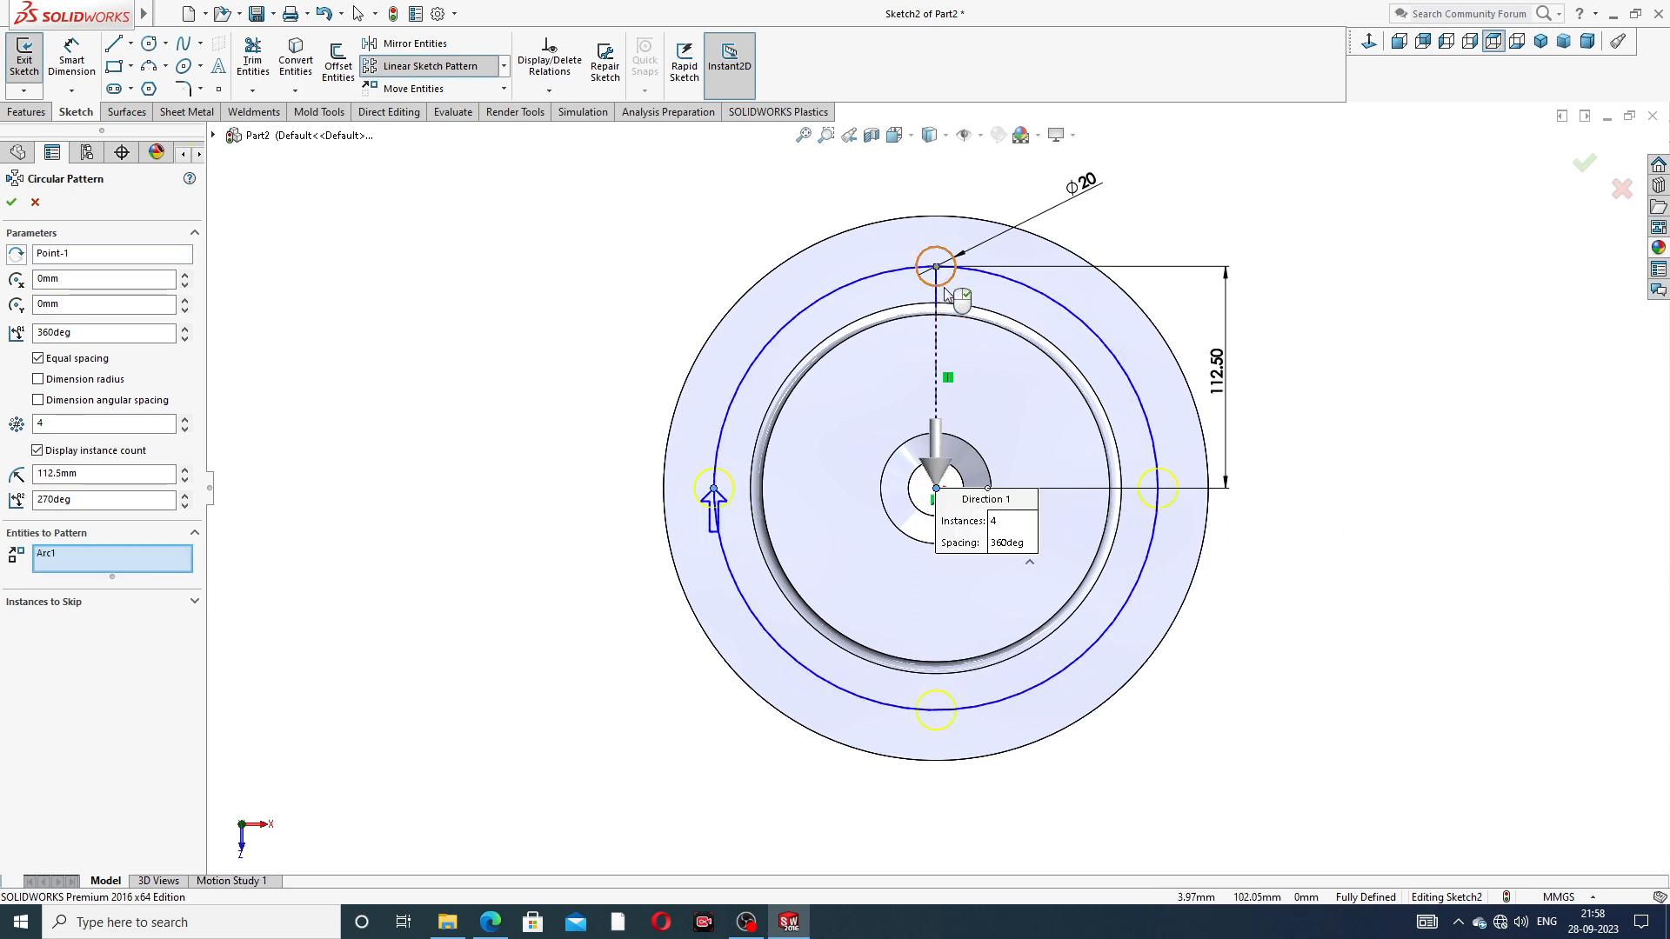
click(185, 420)
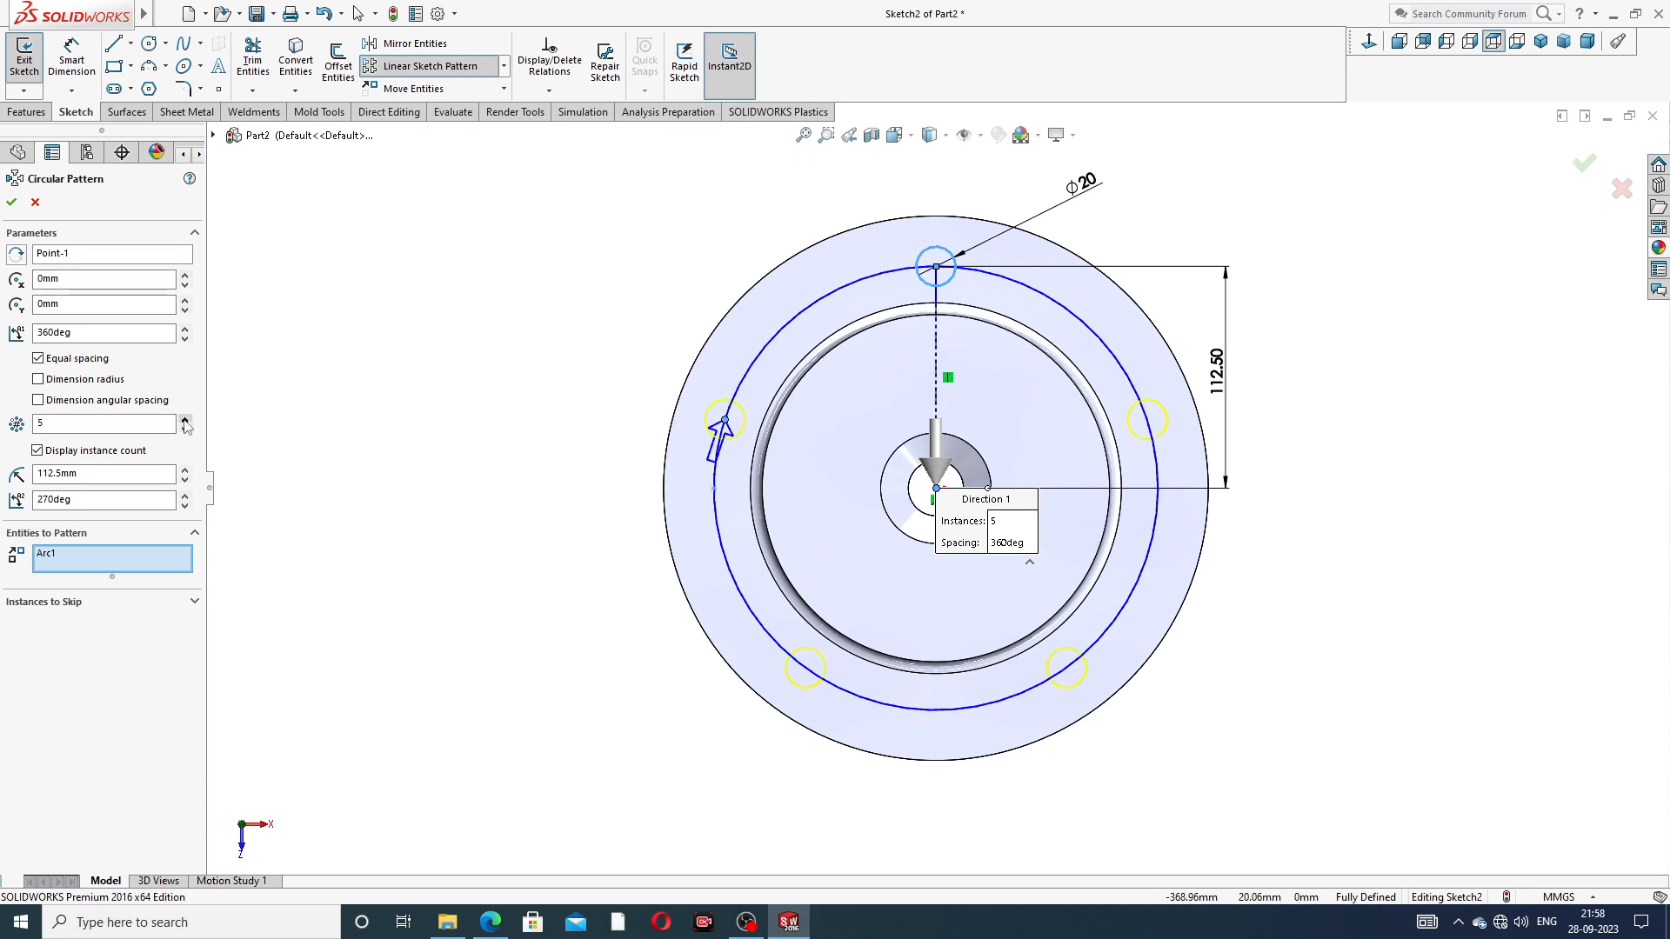
click(185, 420)
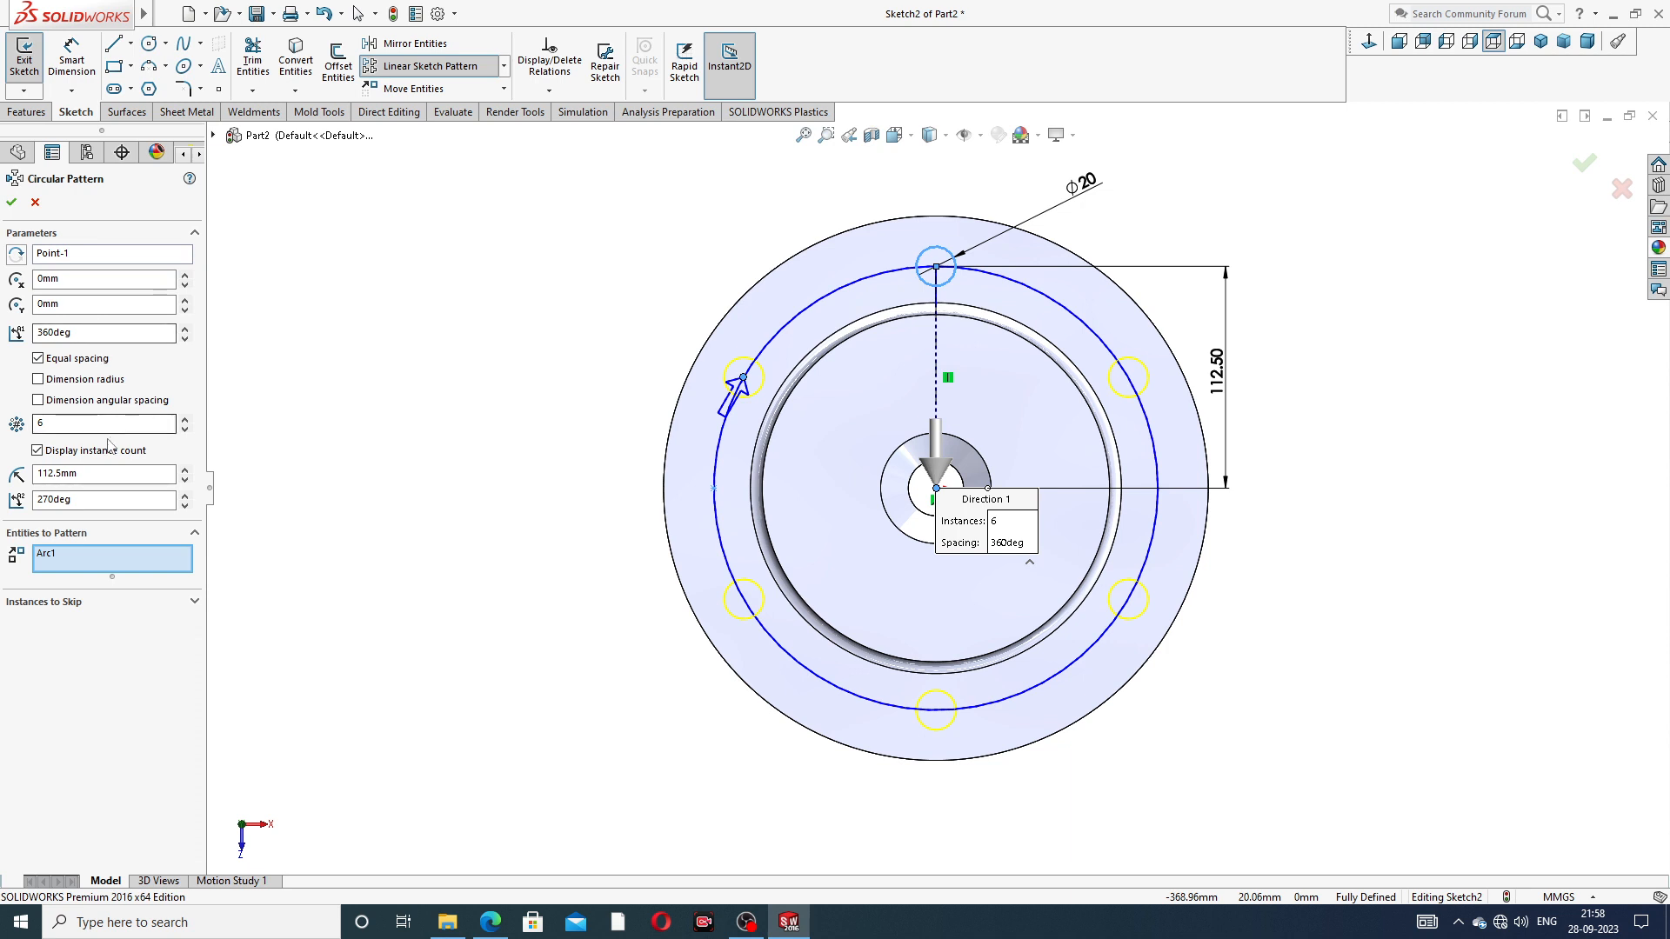
click(11, 202)
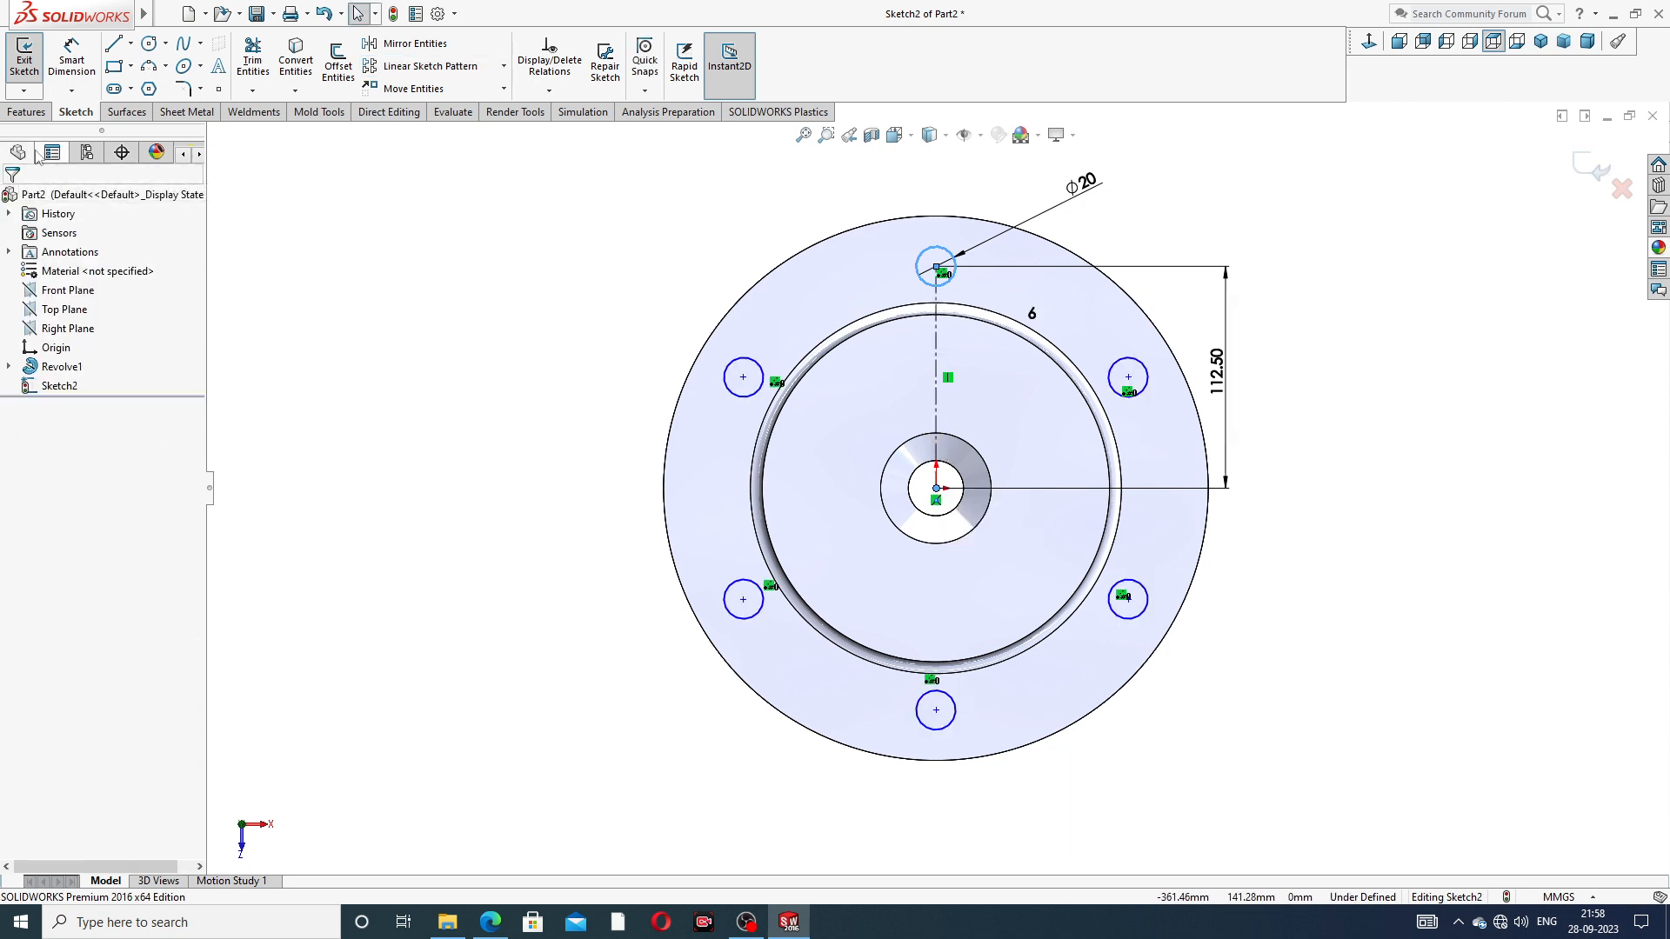
- Cut the six 20 mm circles through the flange with an Extruded Cut set to Through All
click(30, 118)
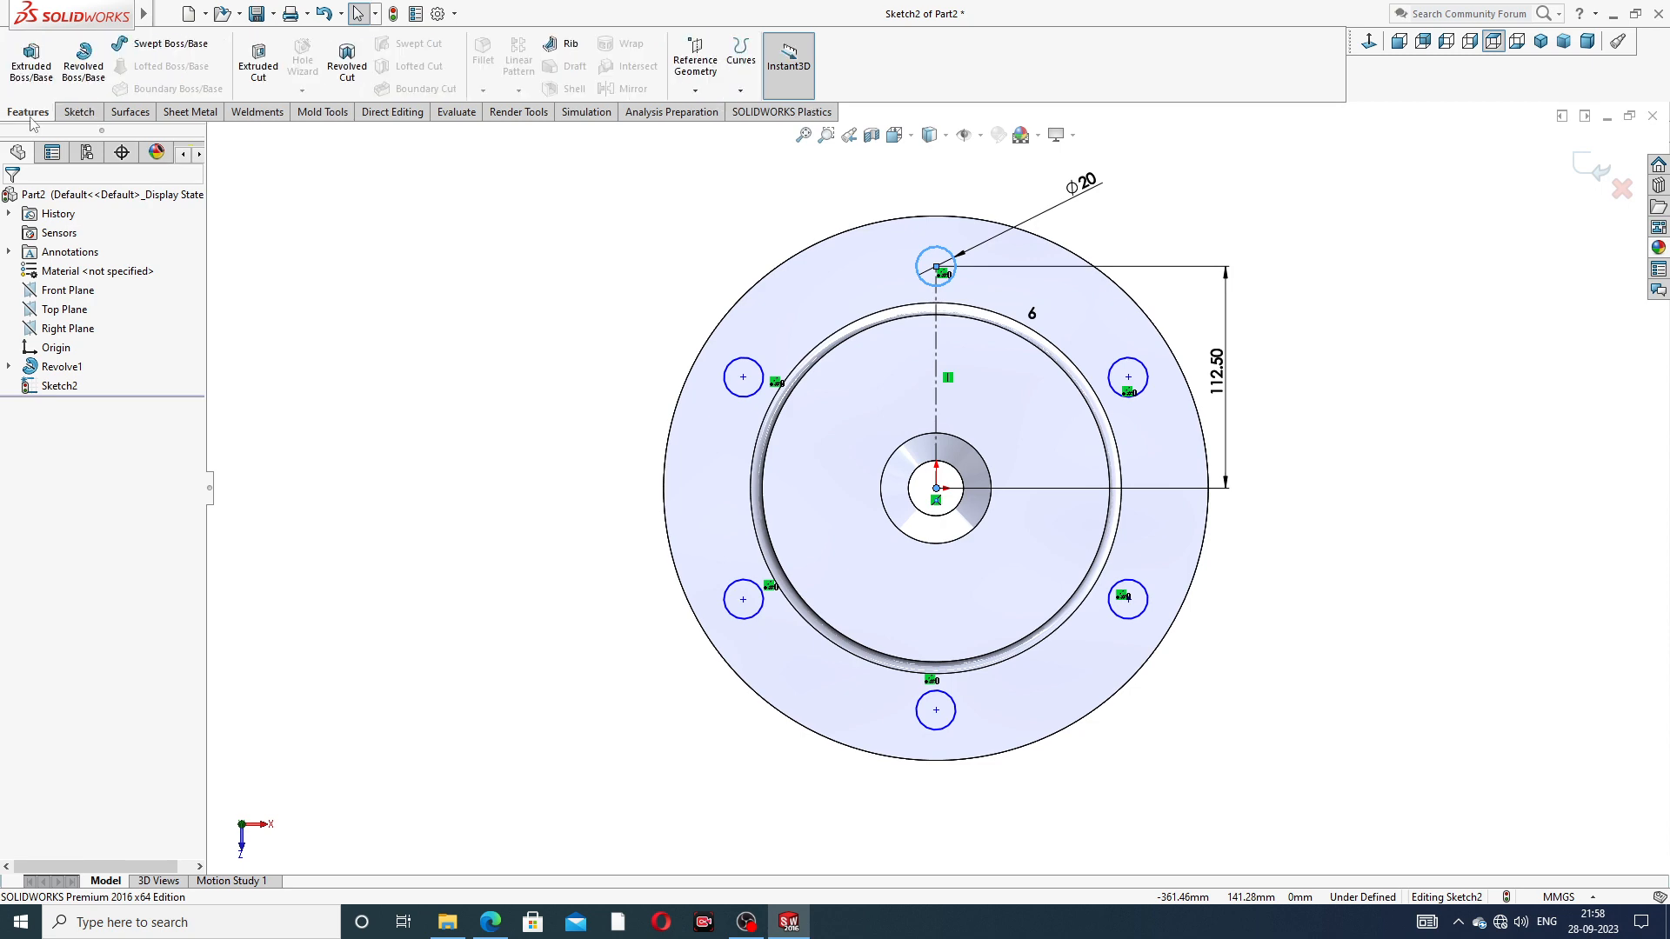
click(259, 60)
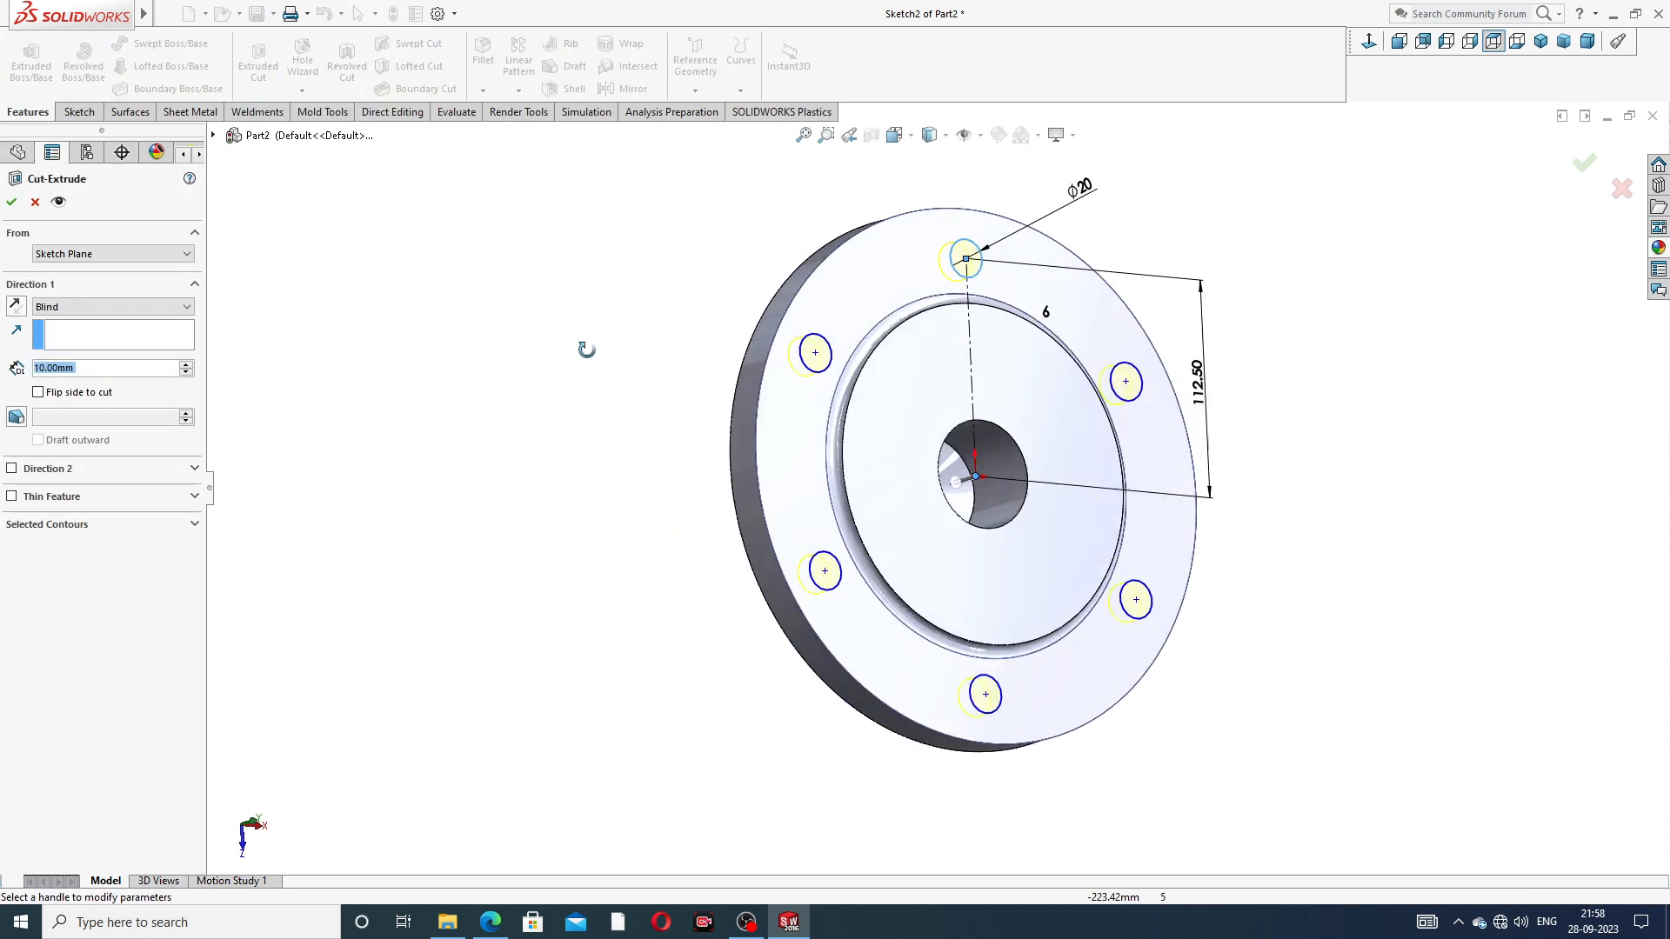
click(96, 310)
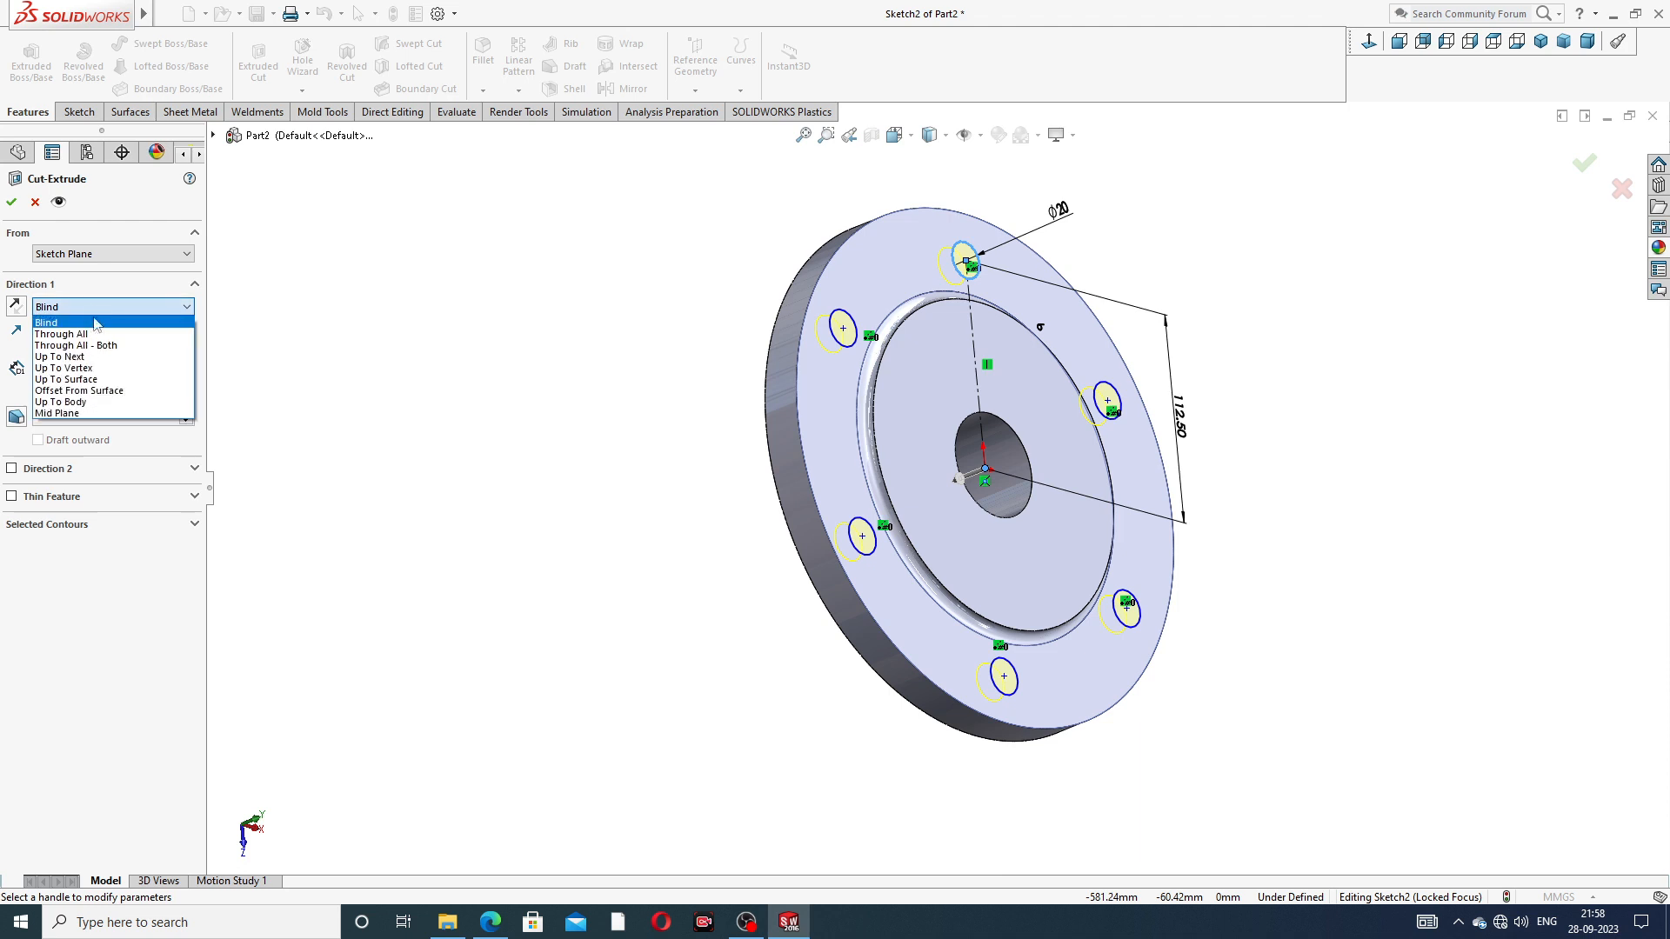
click(97, 338)
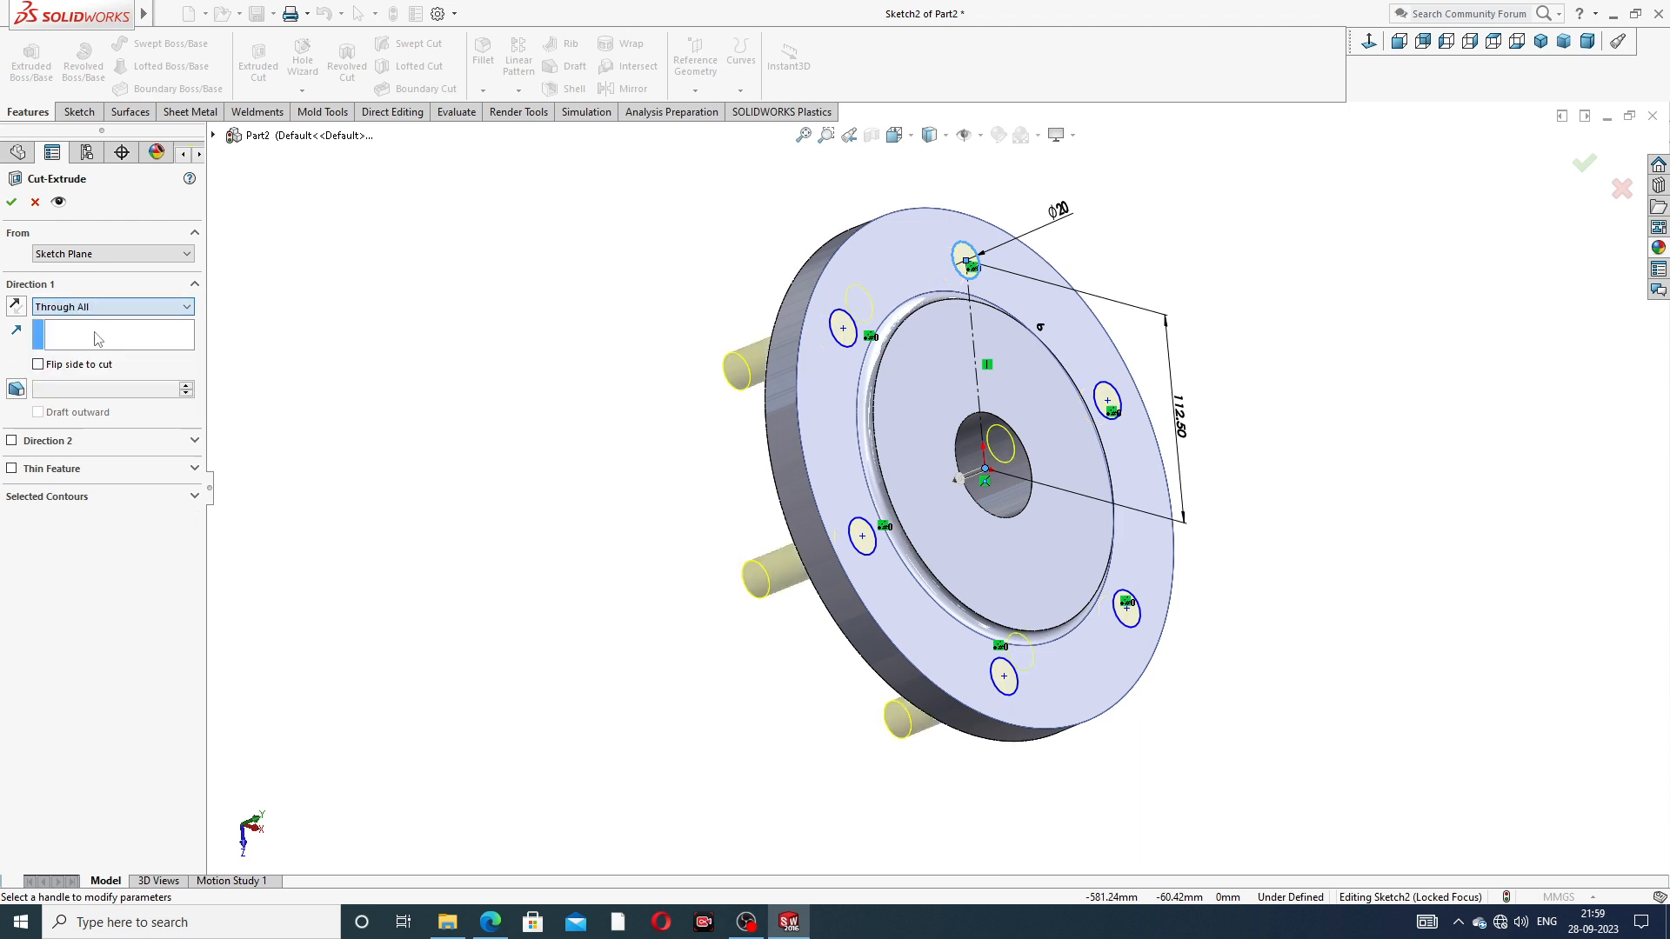
click(11, 202)
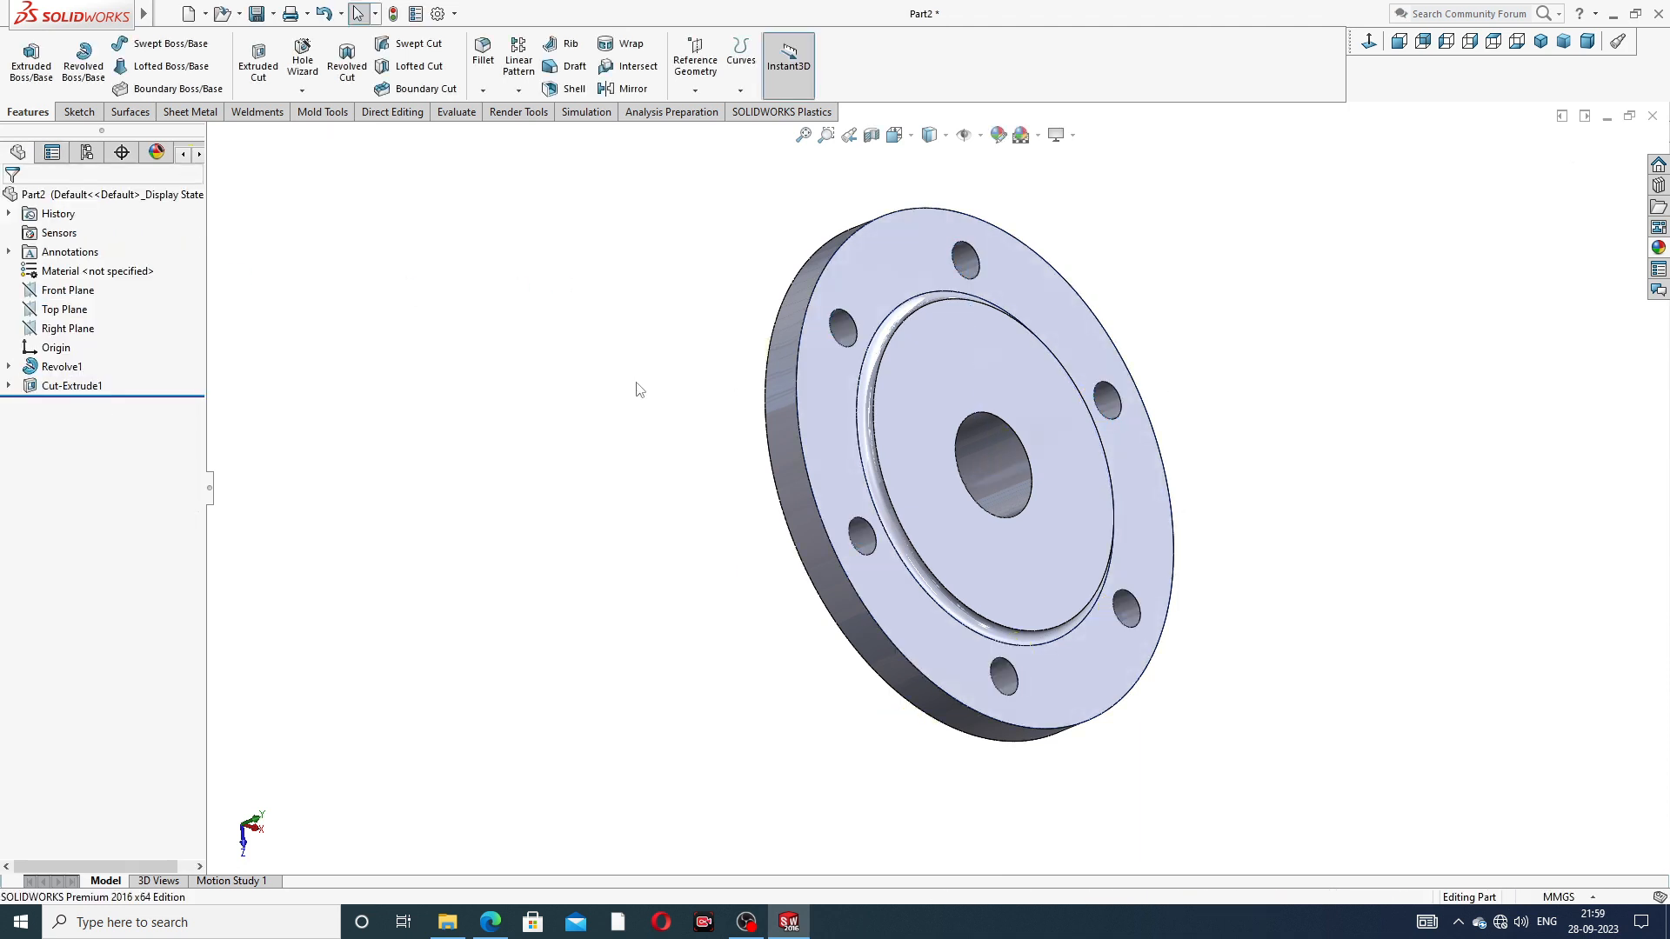
- Examine the cover's bolt holes, raised central face and bore from tilted and straight-on views
middle_drag(757, 350, 674, 388)
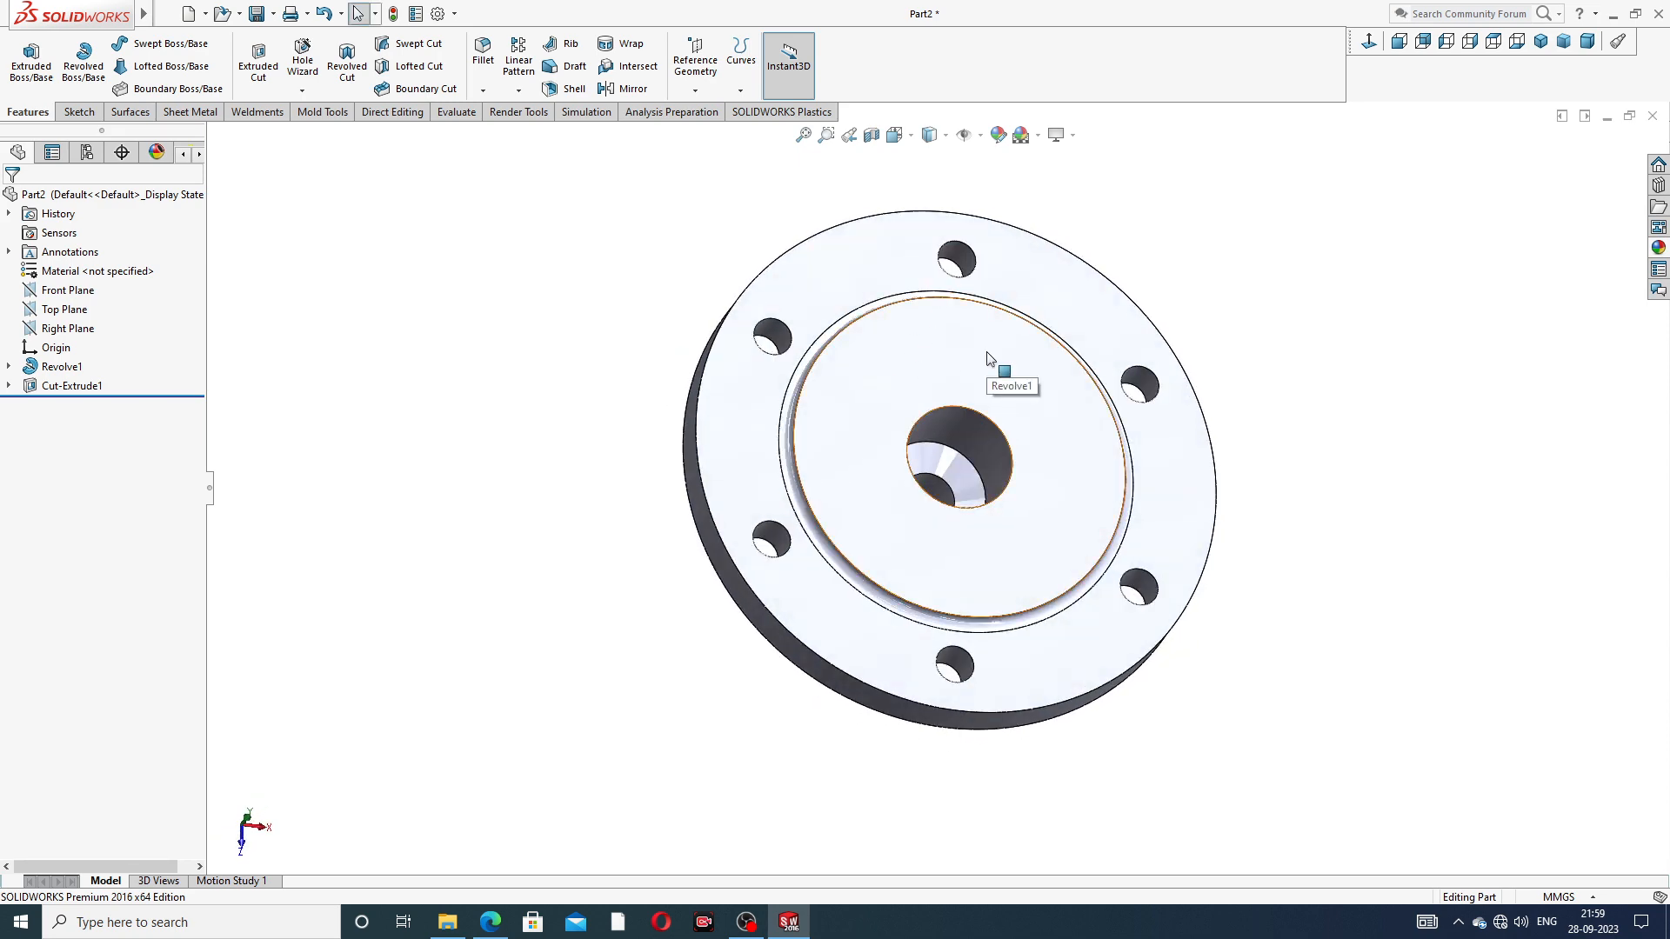
click(891, 361)
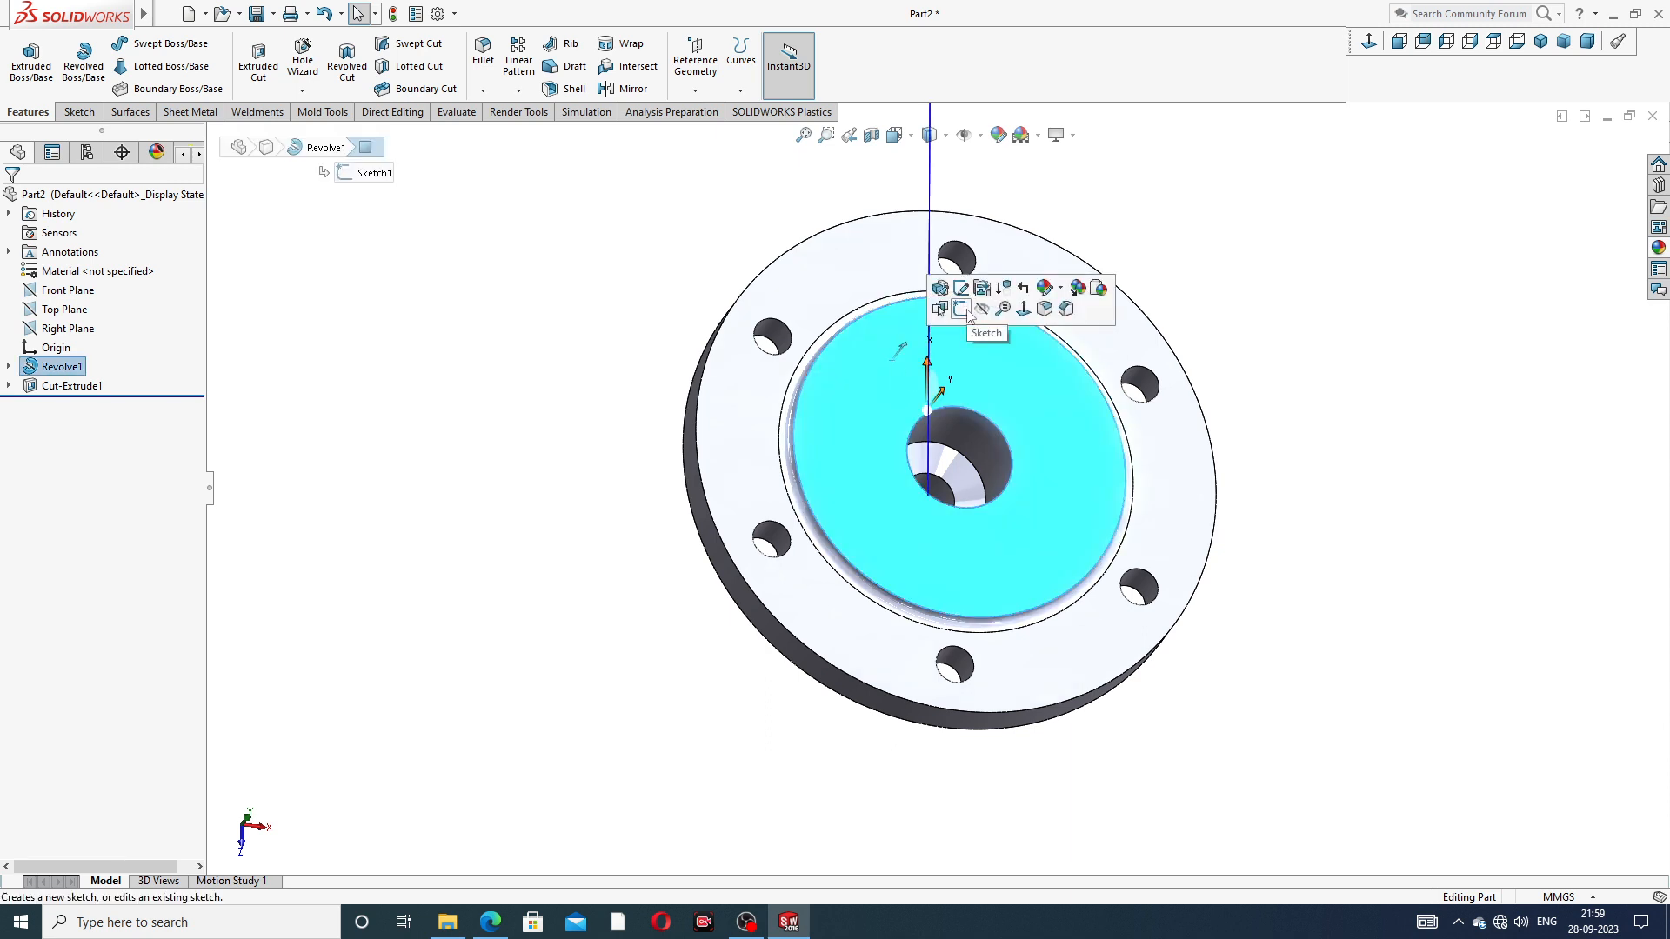
click(1203, 262)
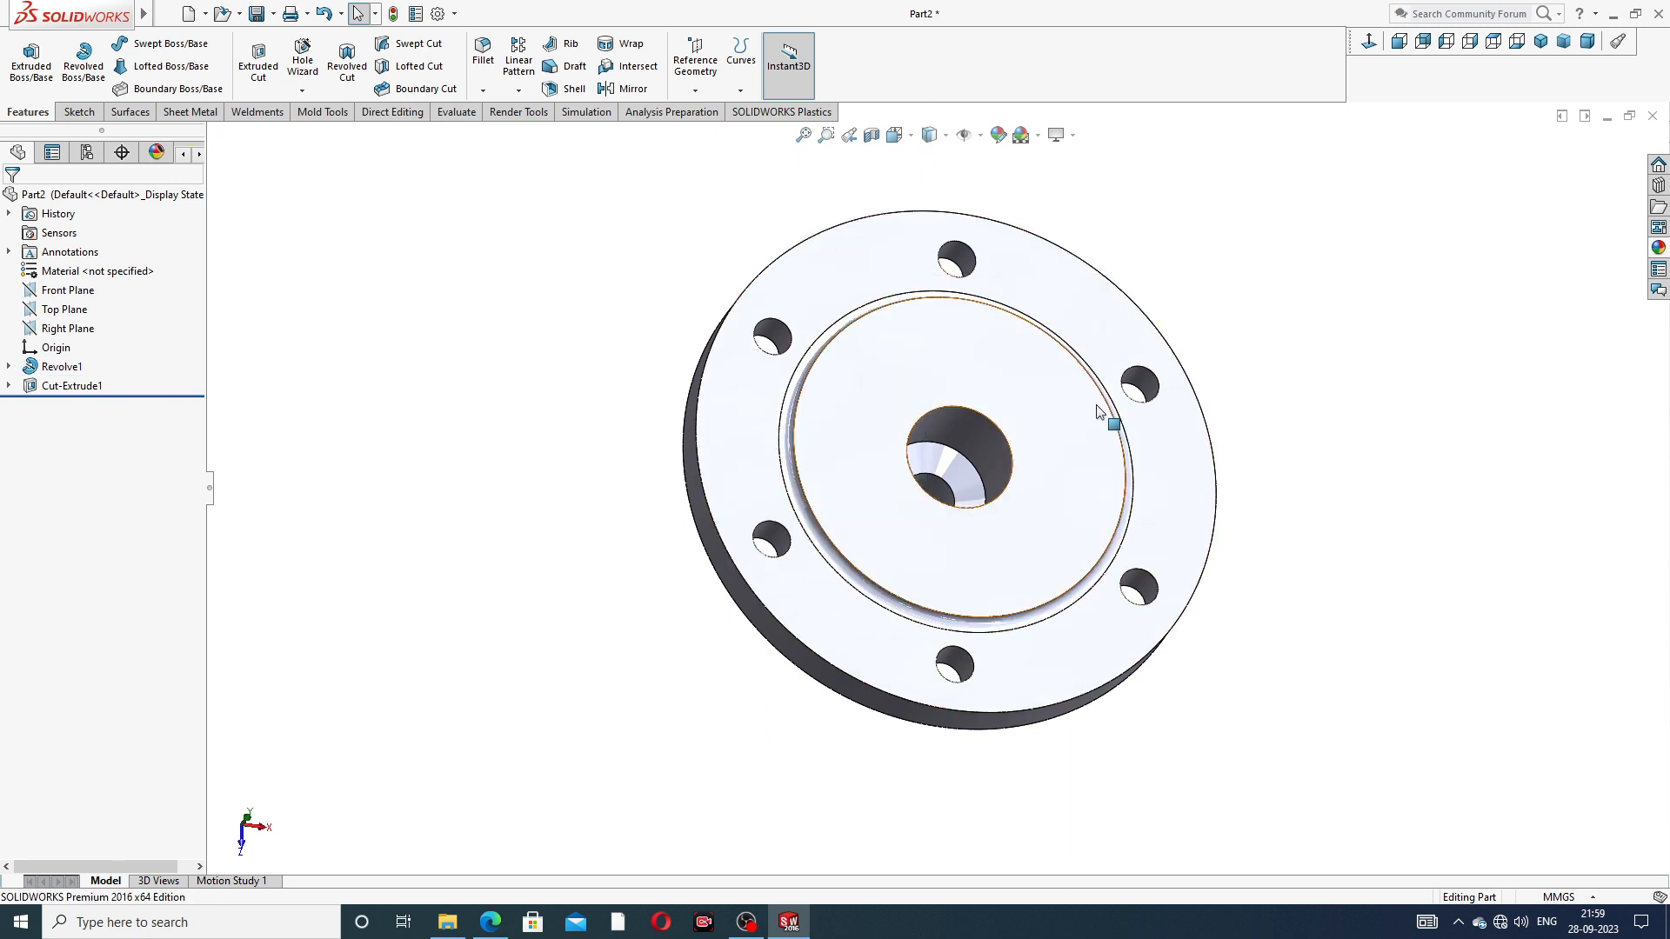
click(1369, 42)
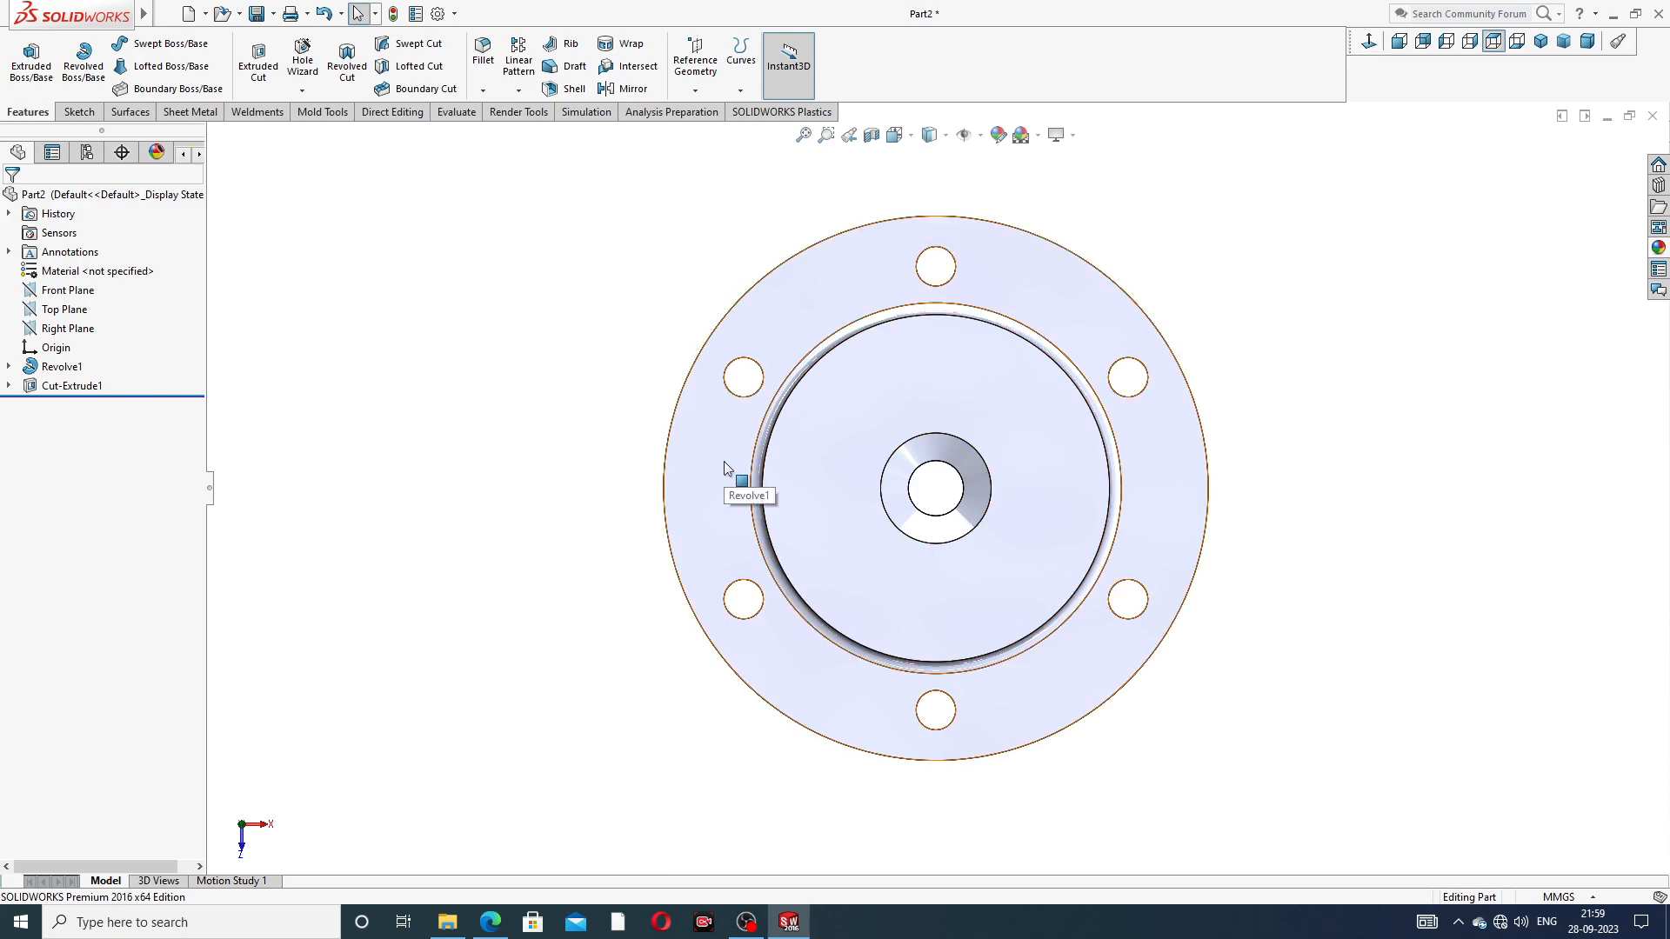
middle_drag(733, 487, 735, 408)
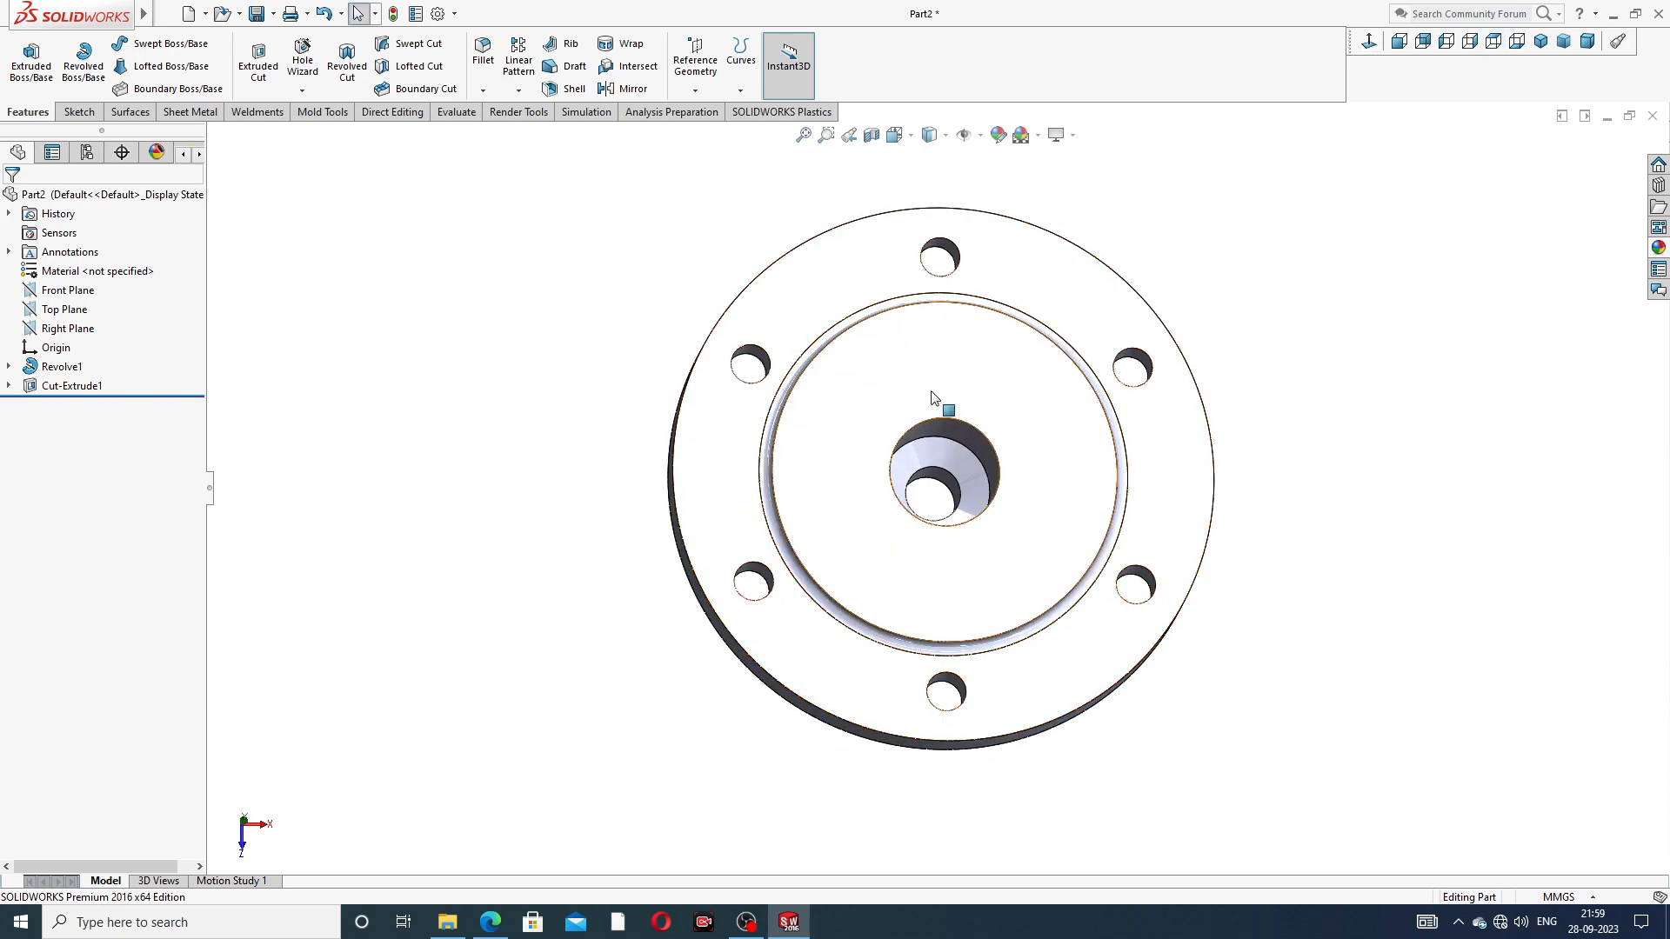
scroll(935, 459, up, 3)
middle_drag(935, 459, 962, 354)
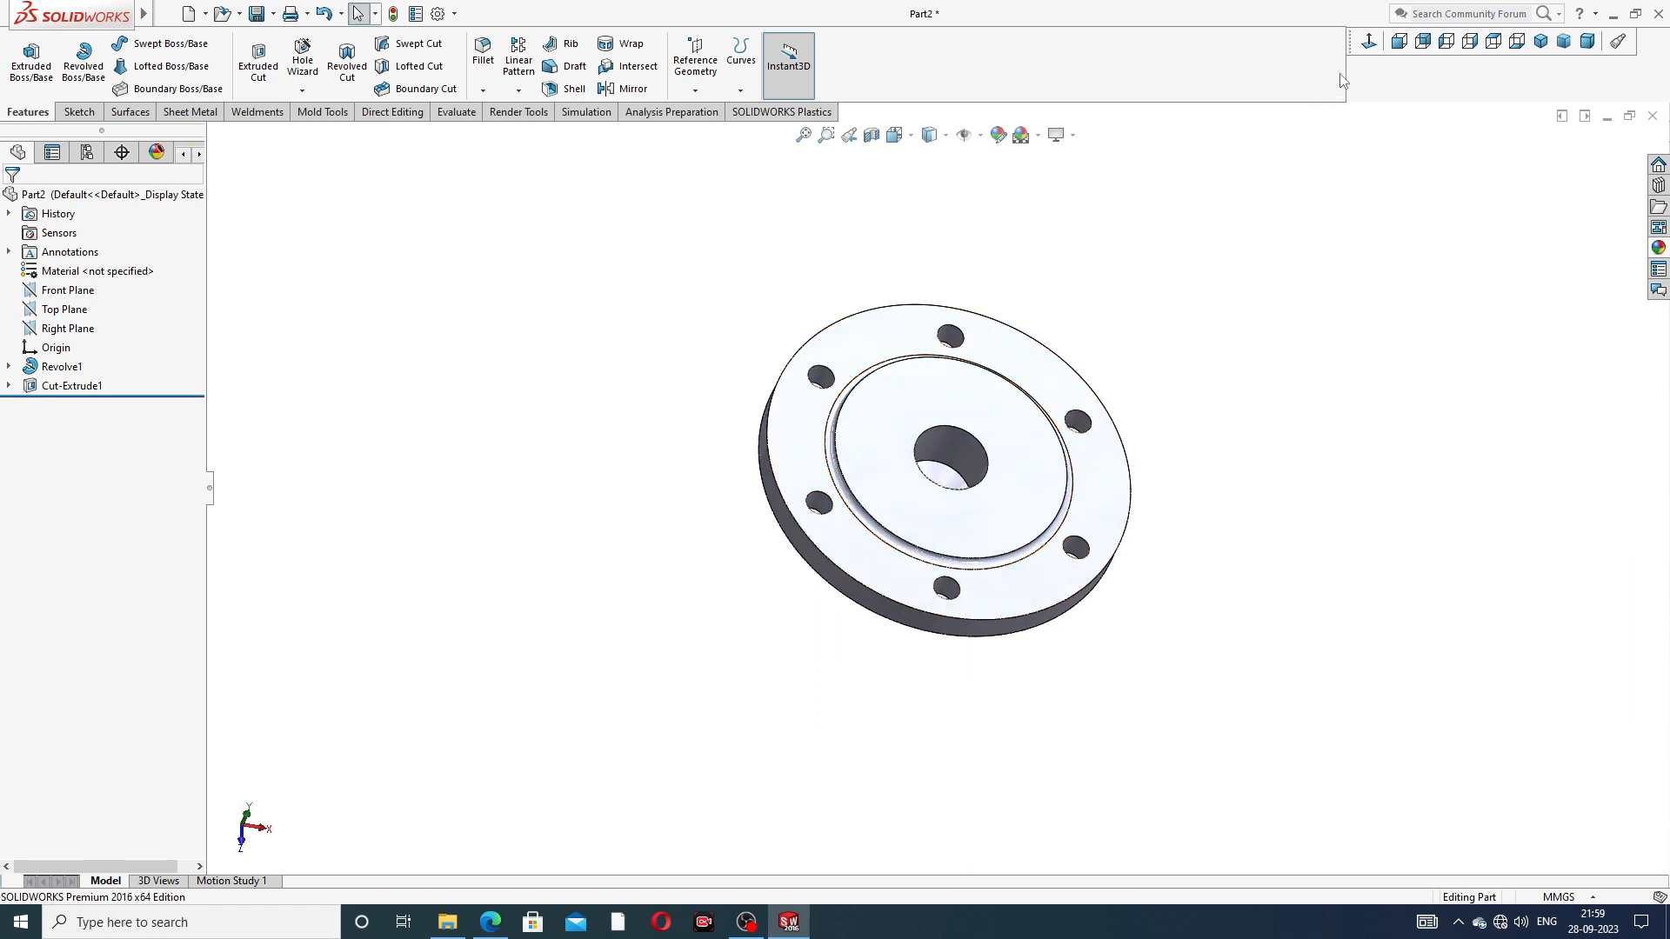
click(1368, 40)
scroll(976, 547, down, 5)
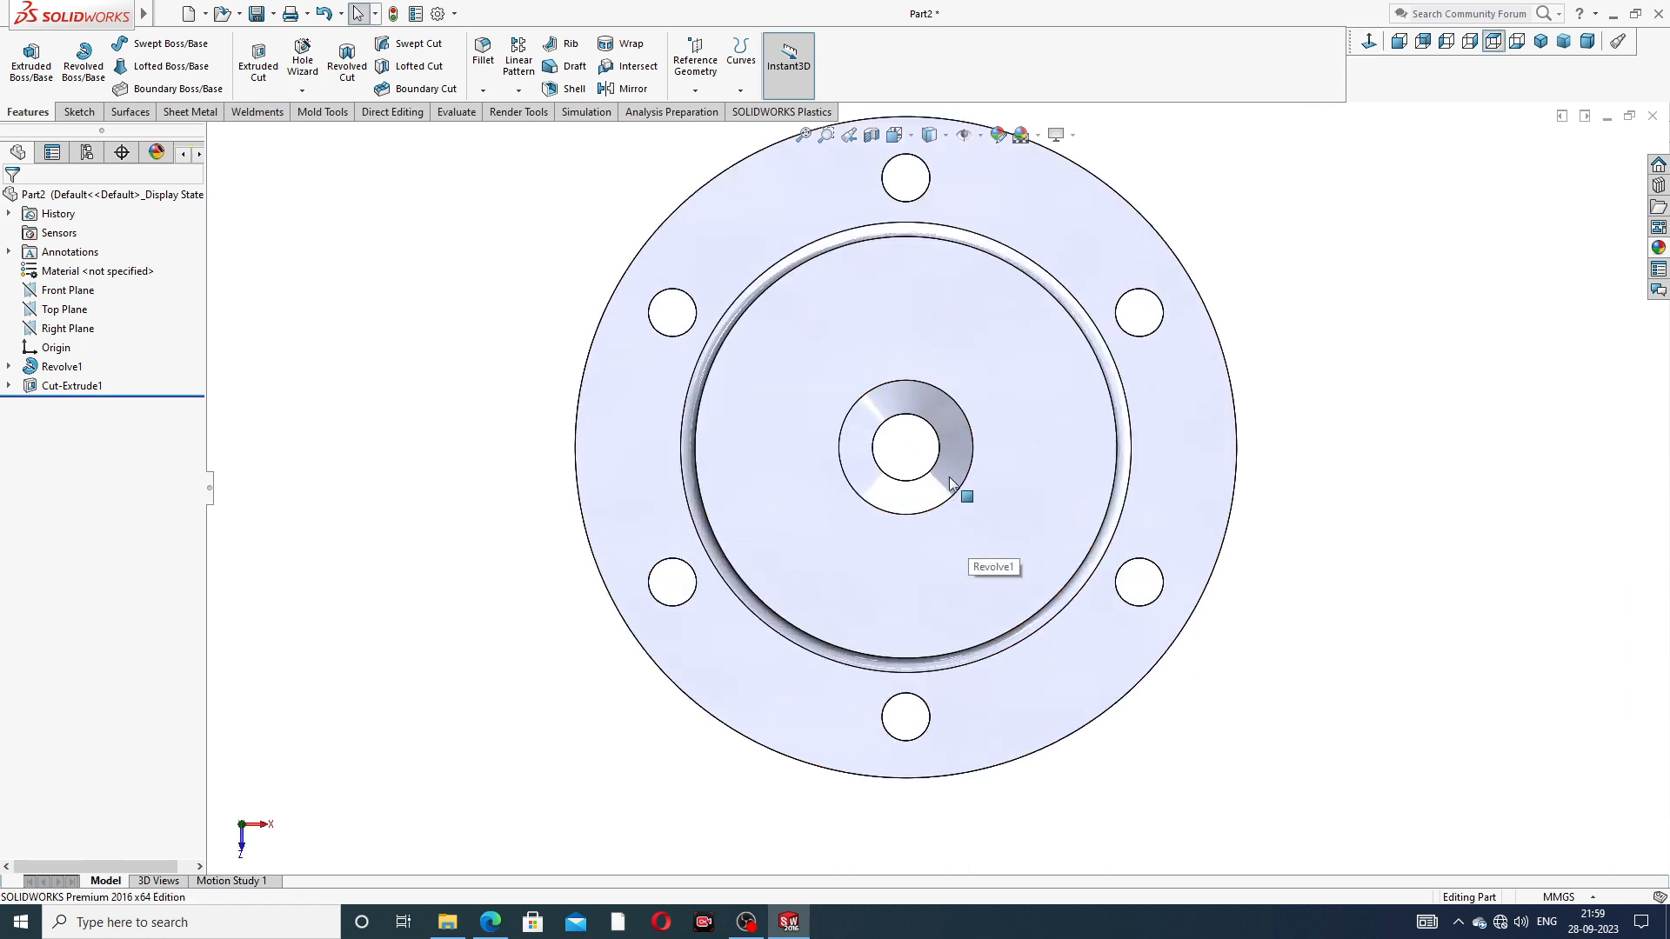
scroll(753, 391, up, 3)
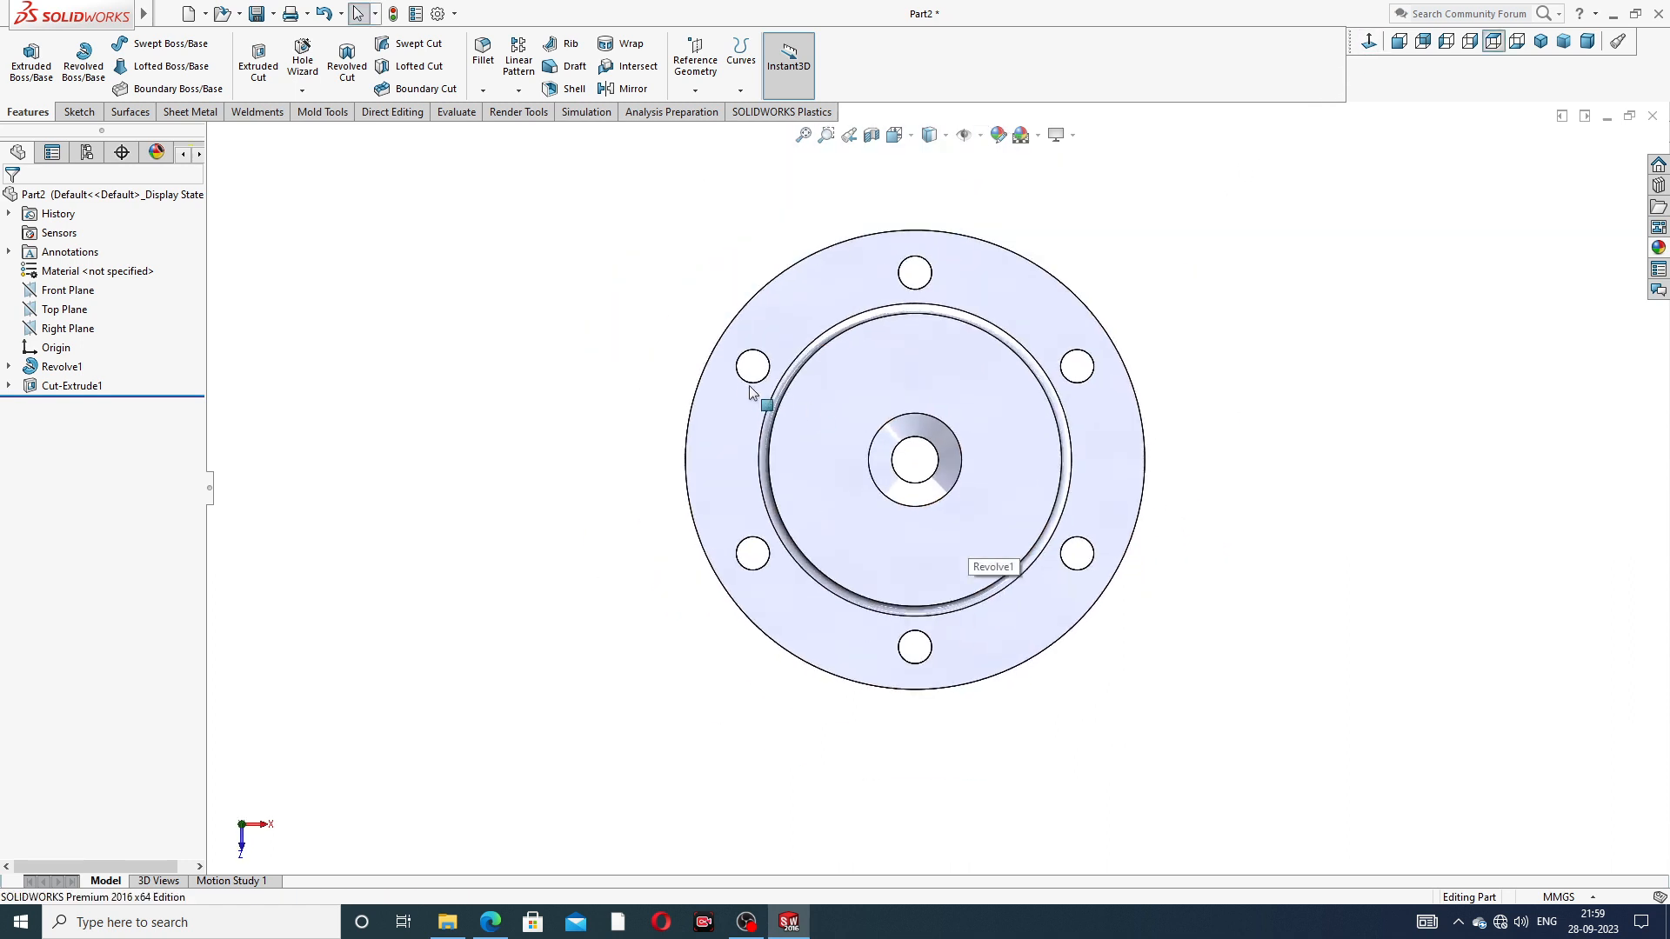
- Start a Hole Wizard straight tapped hole, consult the valve cover PDF in the browser, and set the hole size to M24
click(304, 91)
click(327, 114)
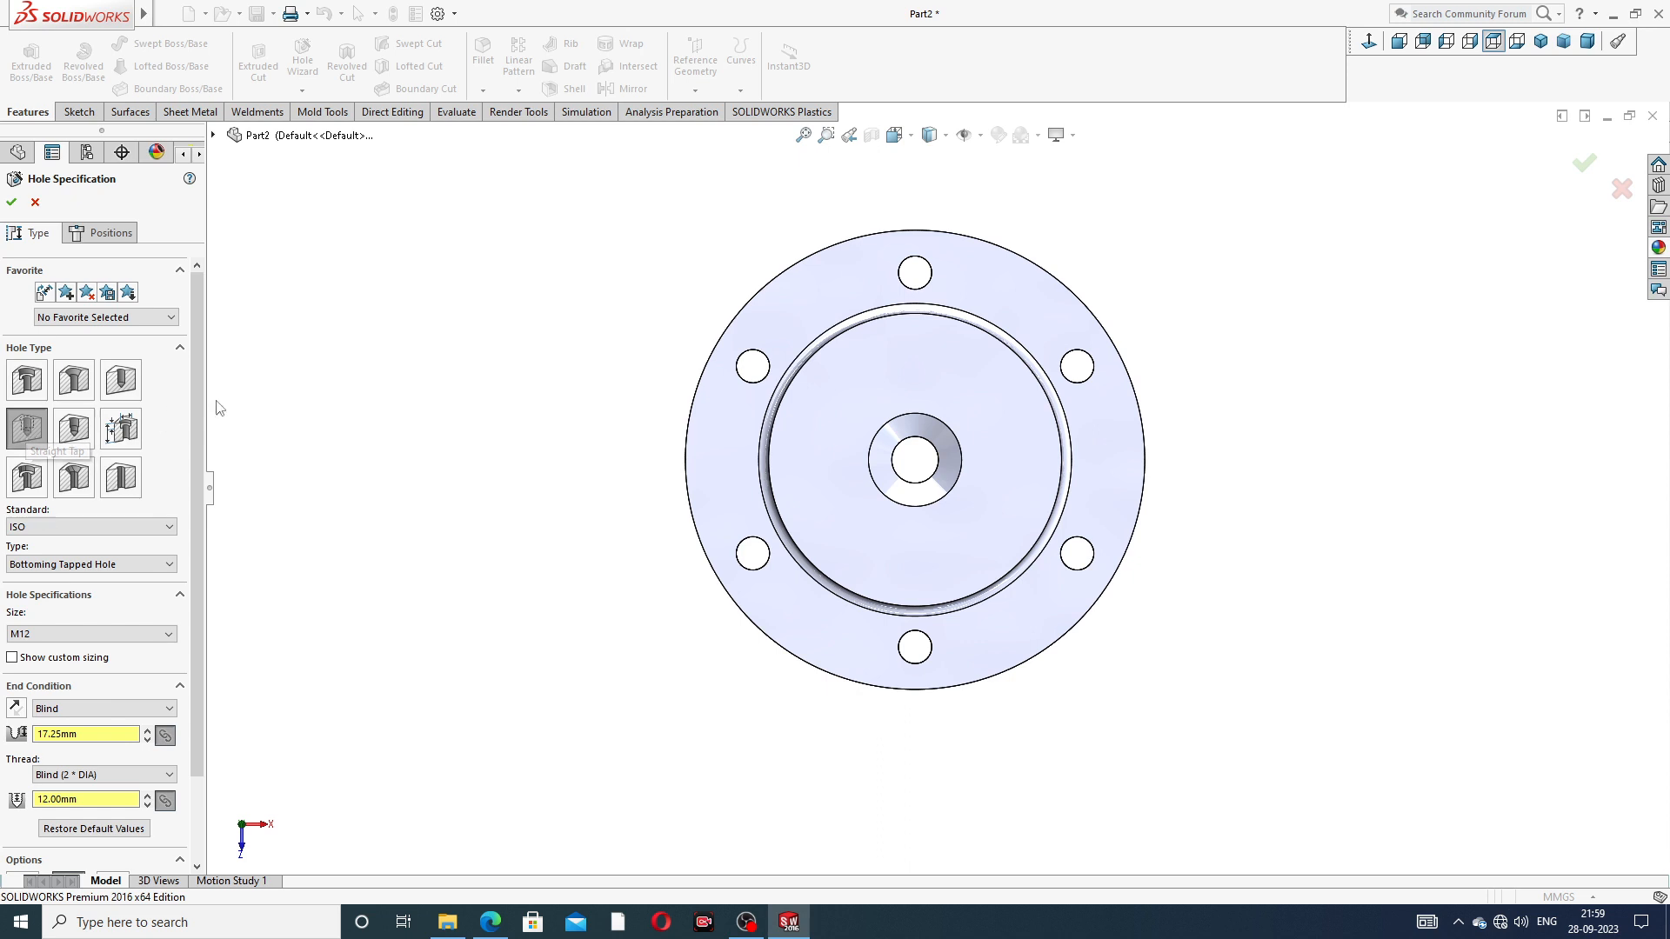
drag(200, 389, 200, 450)
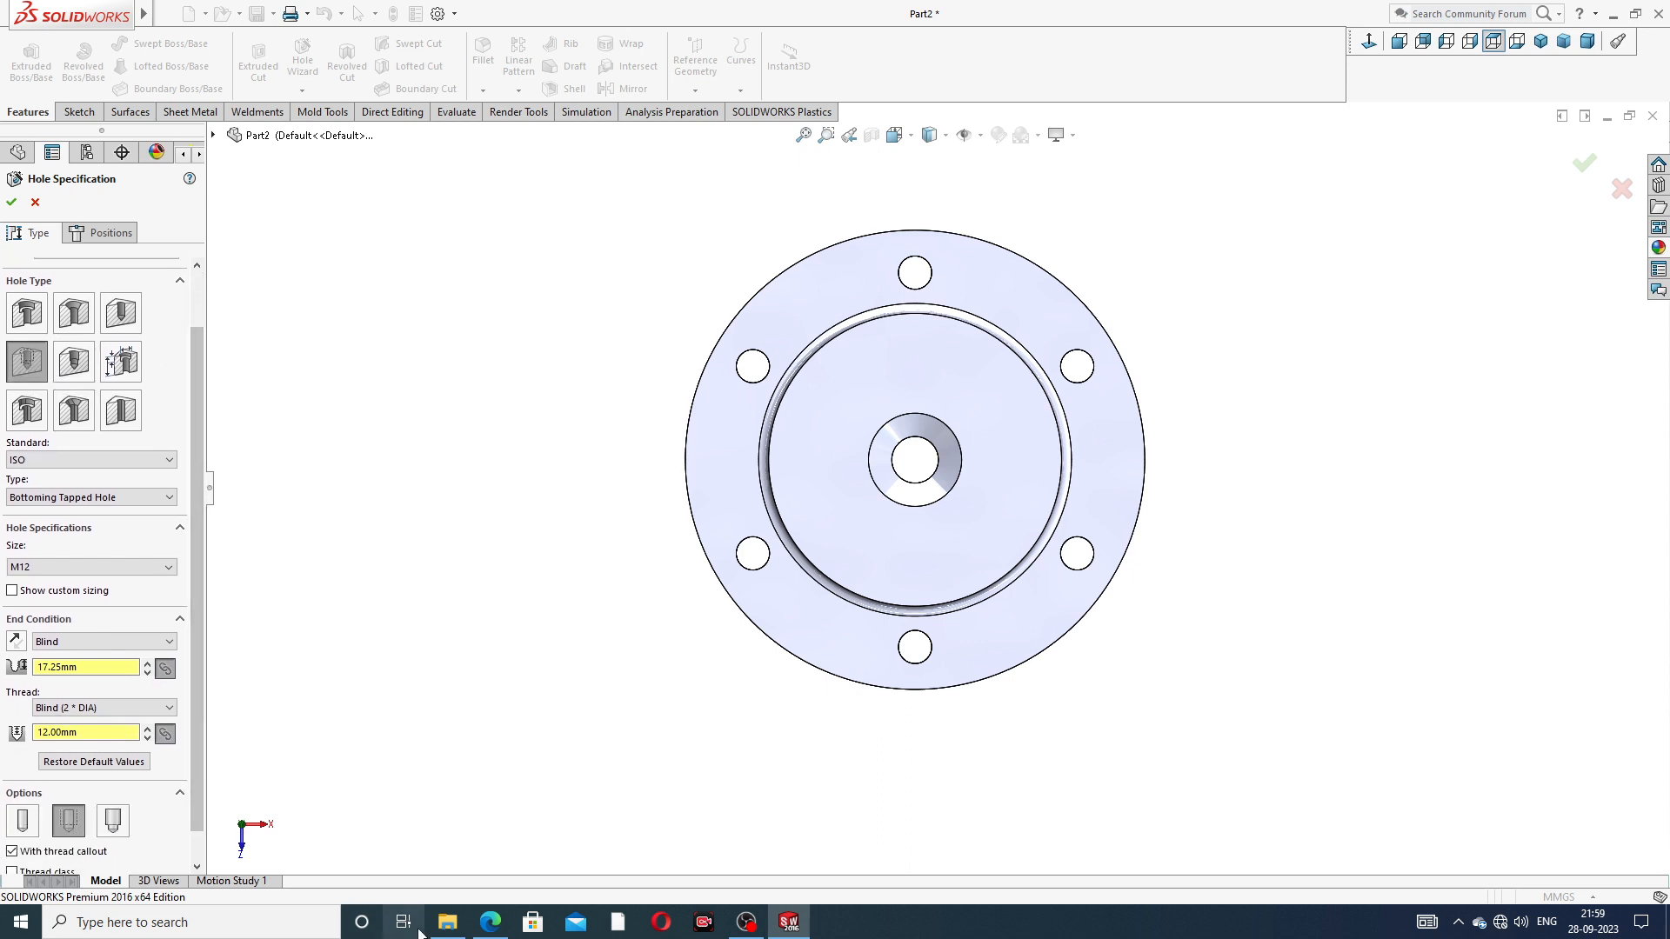
click(489, 922)
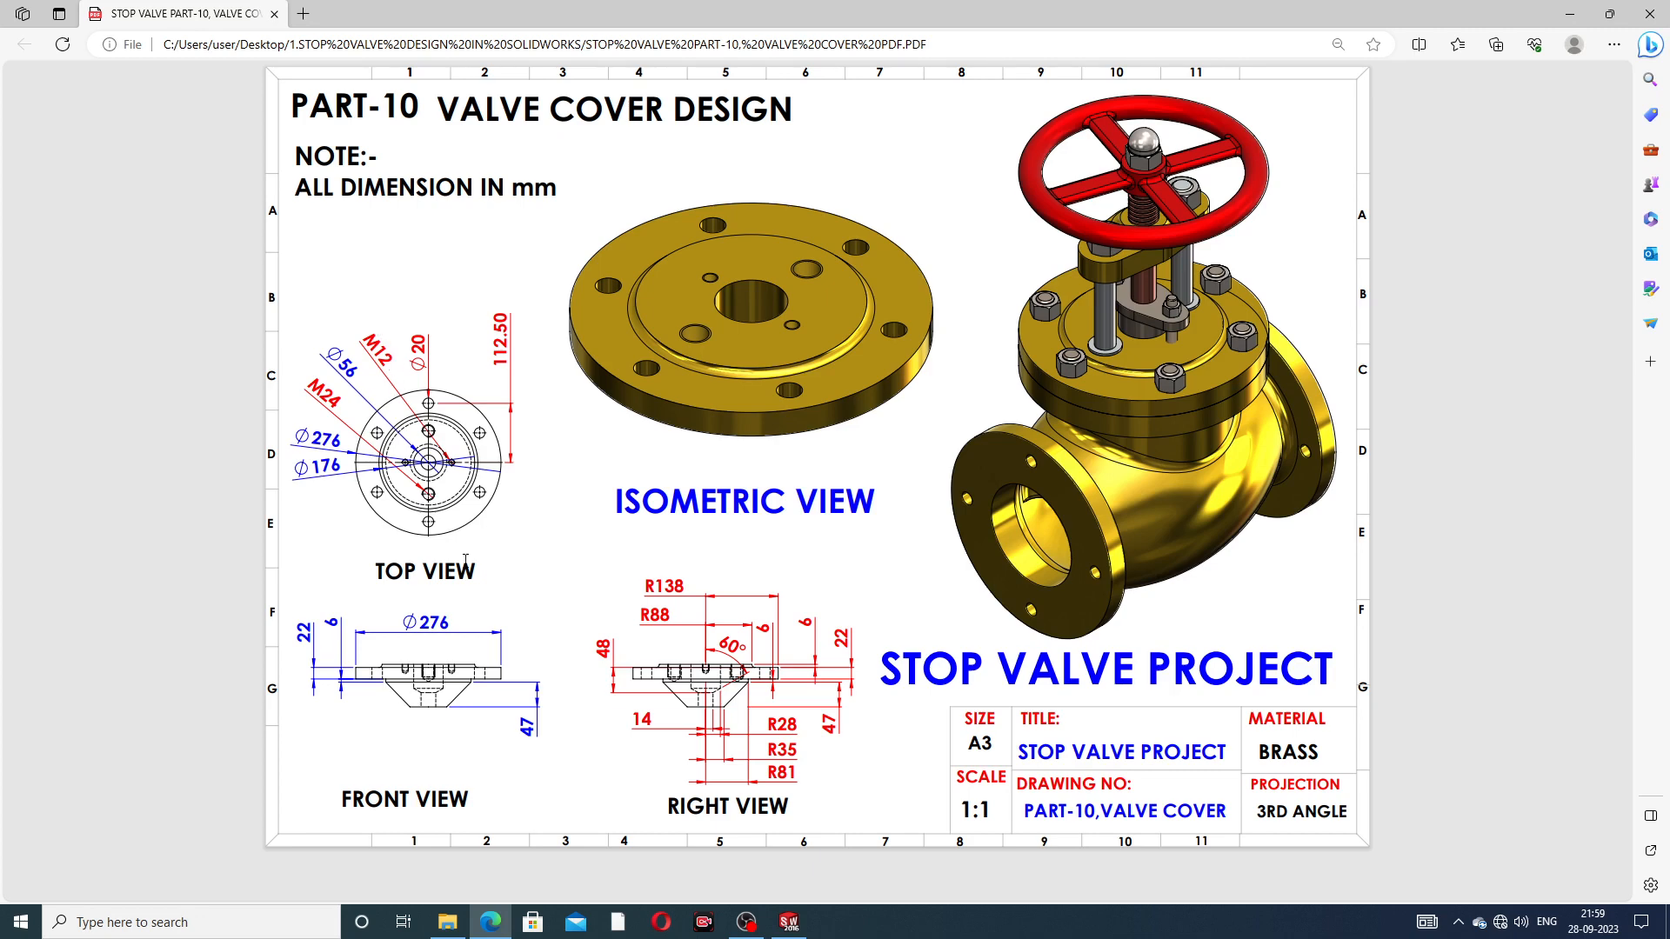
click(491, 921)
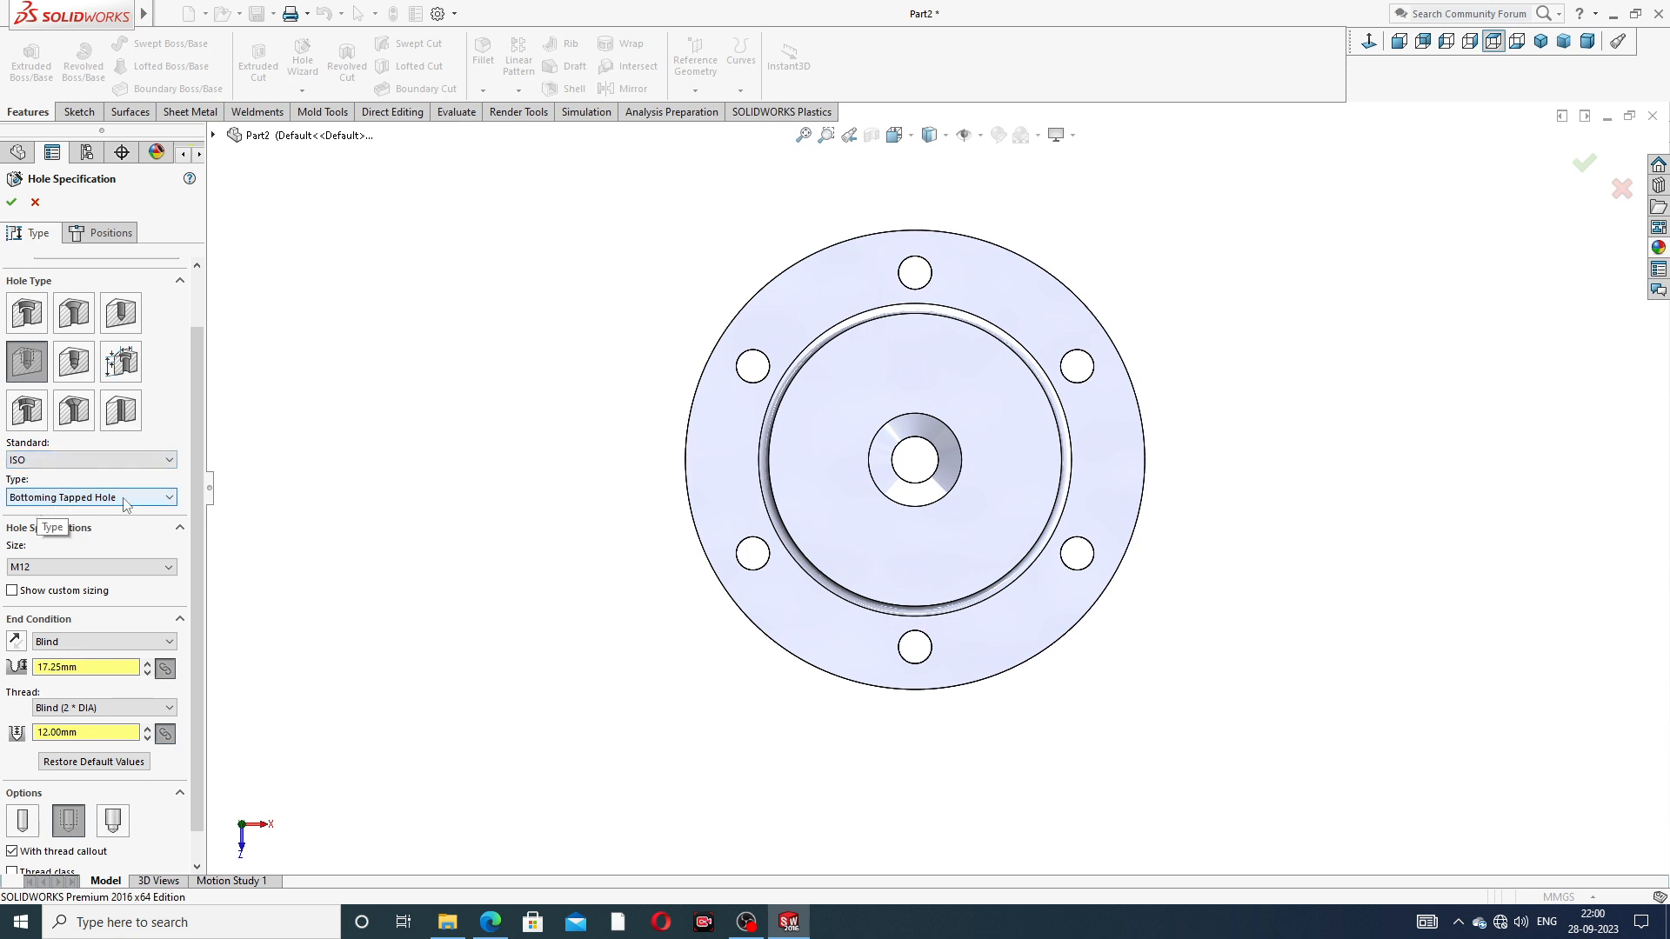
click(66, 567)
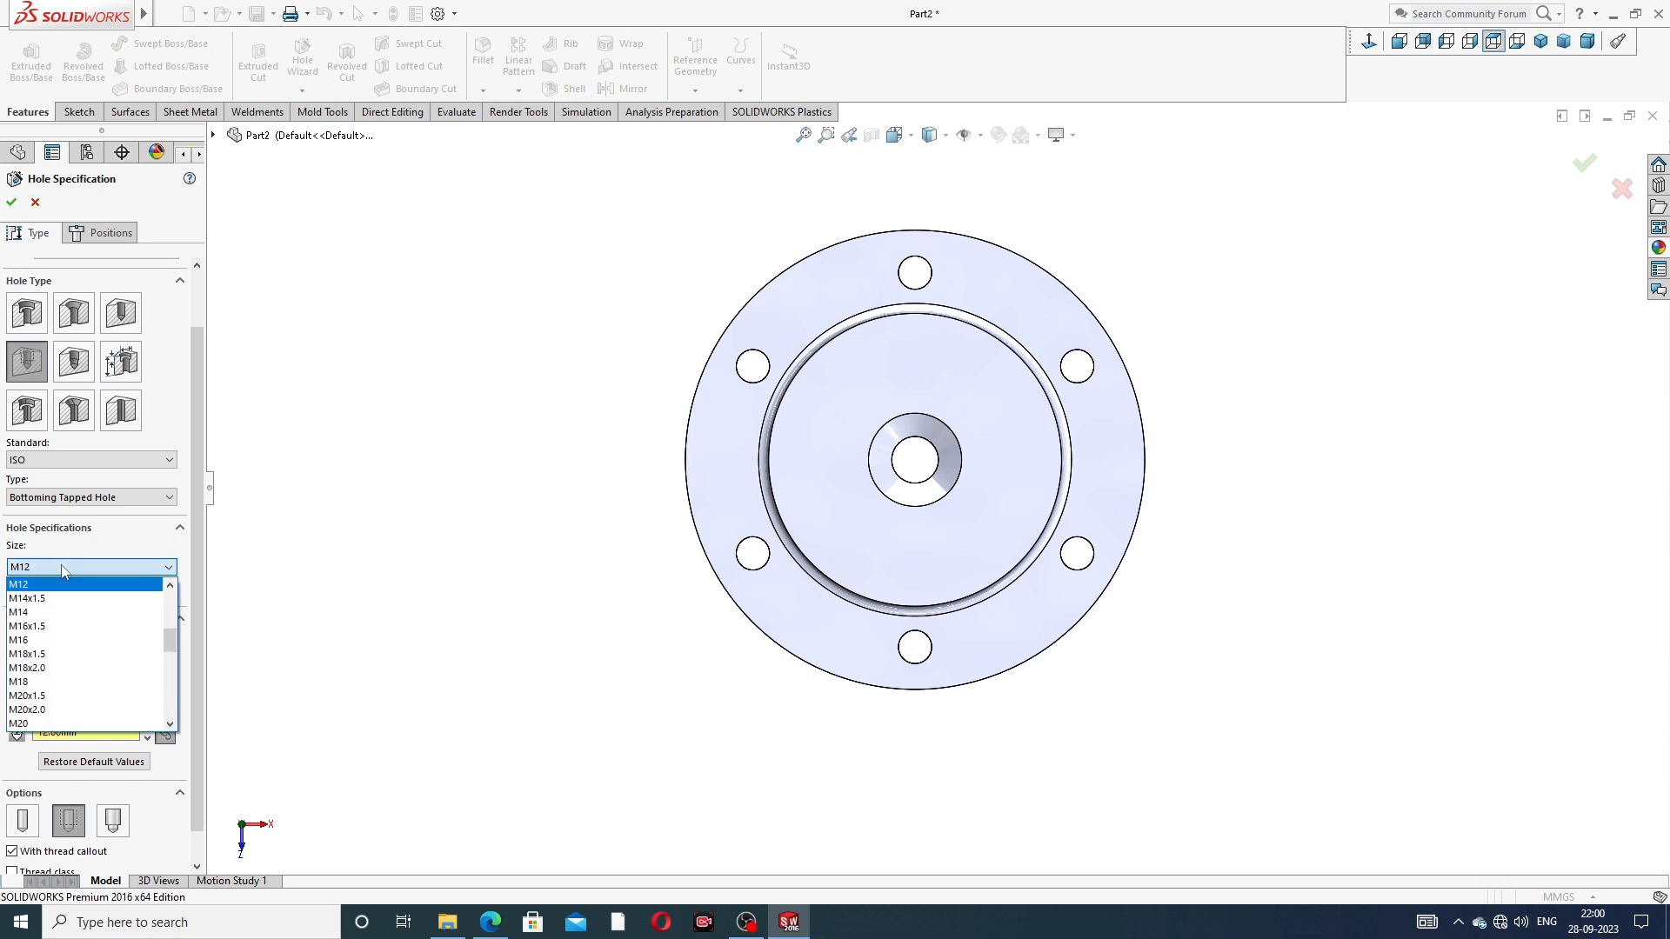
scroll(60, 685, down, 2)
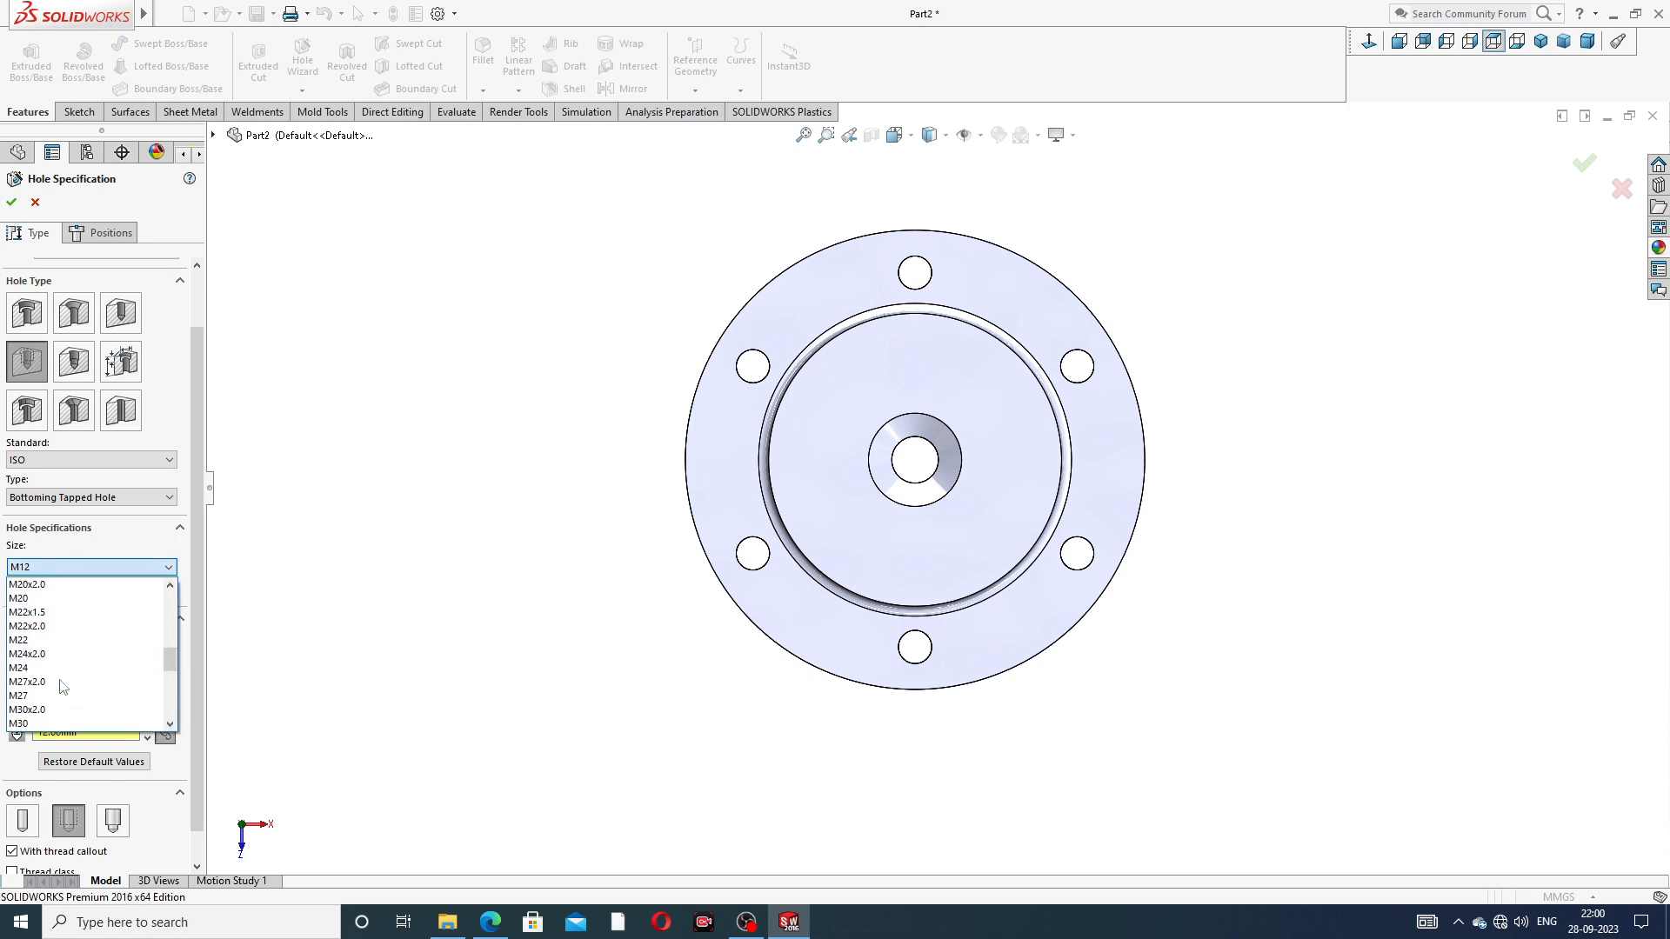
click(54, 676)
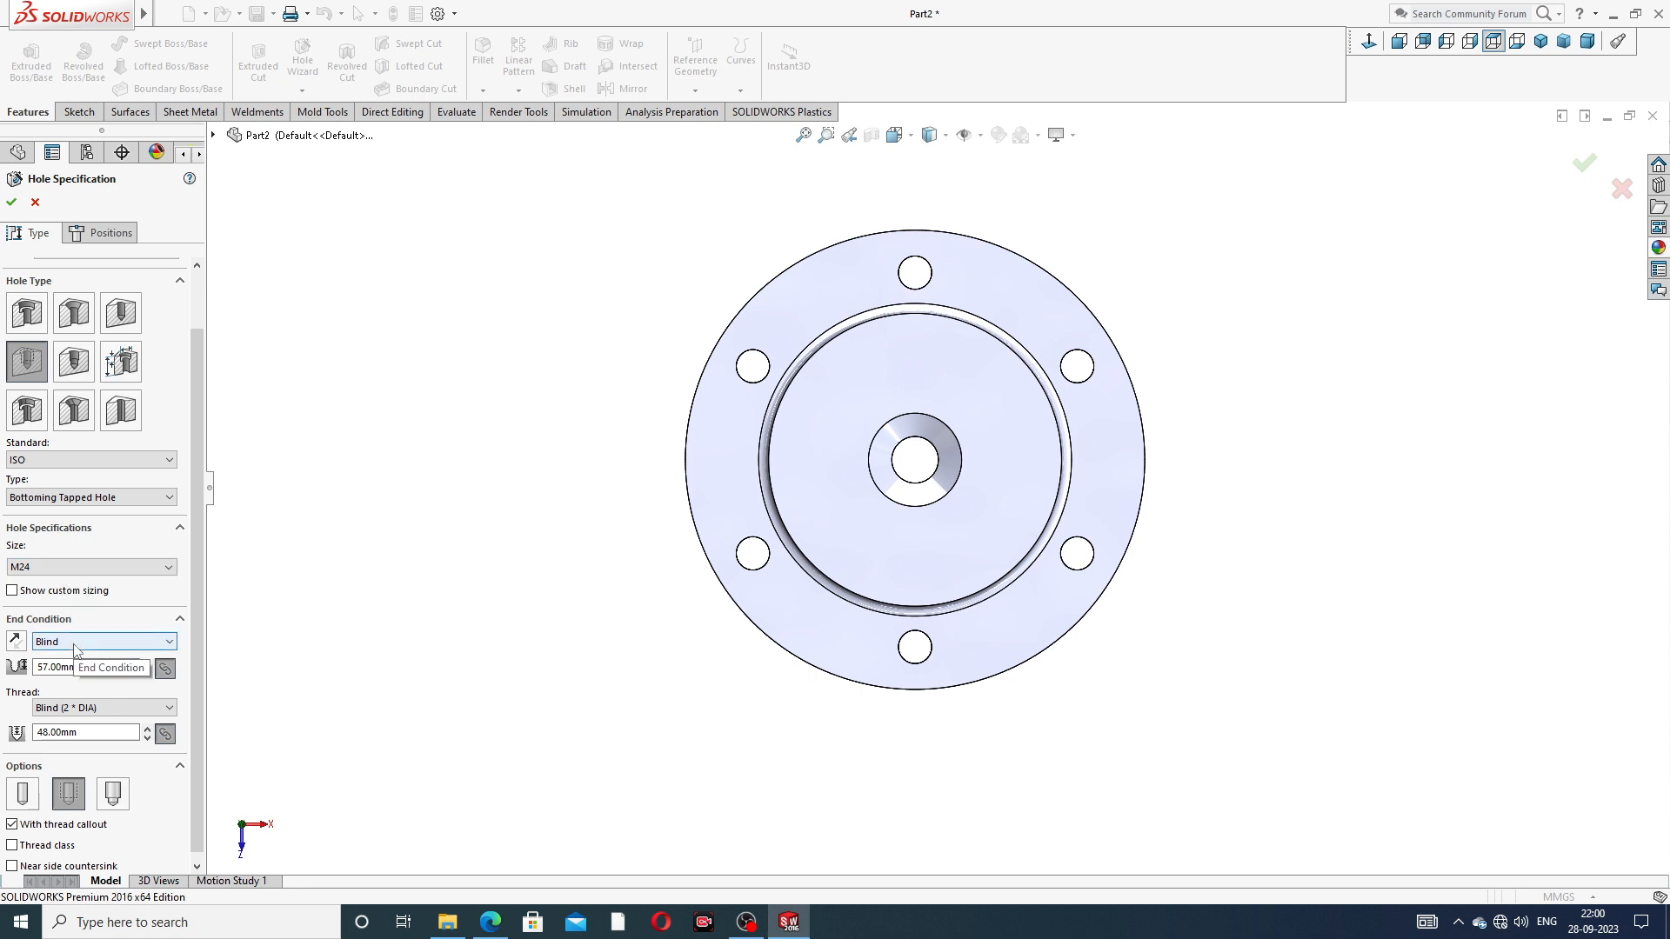
- Set the tapped hole's blind depth to 27 mm and its thread depth to 24 mm
drag(89, 671, 40, 674)
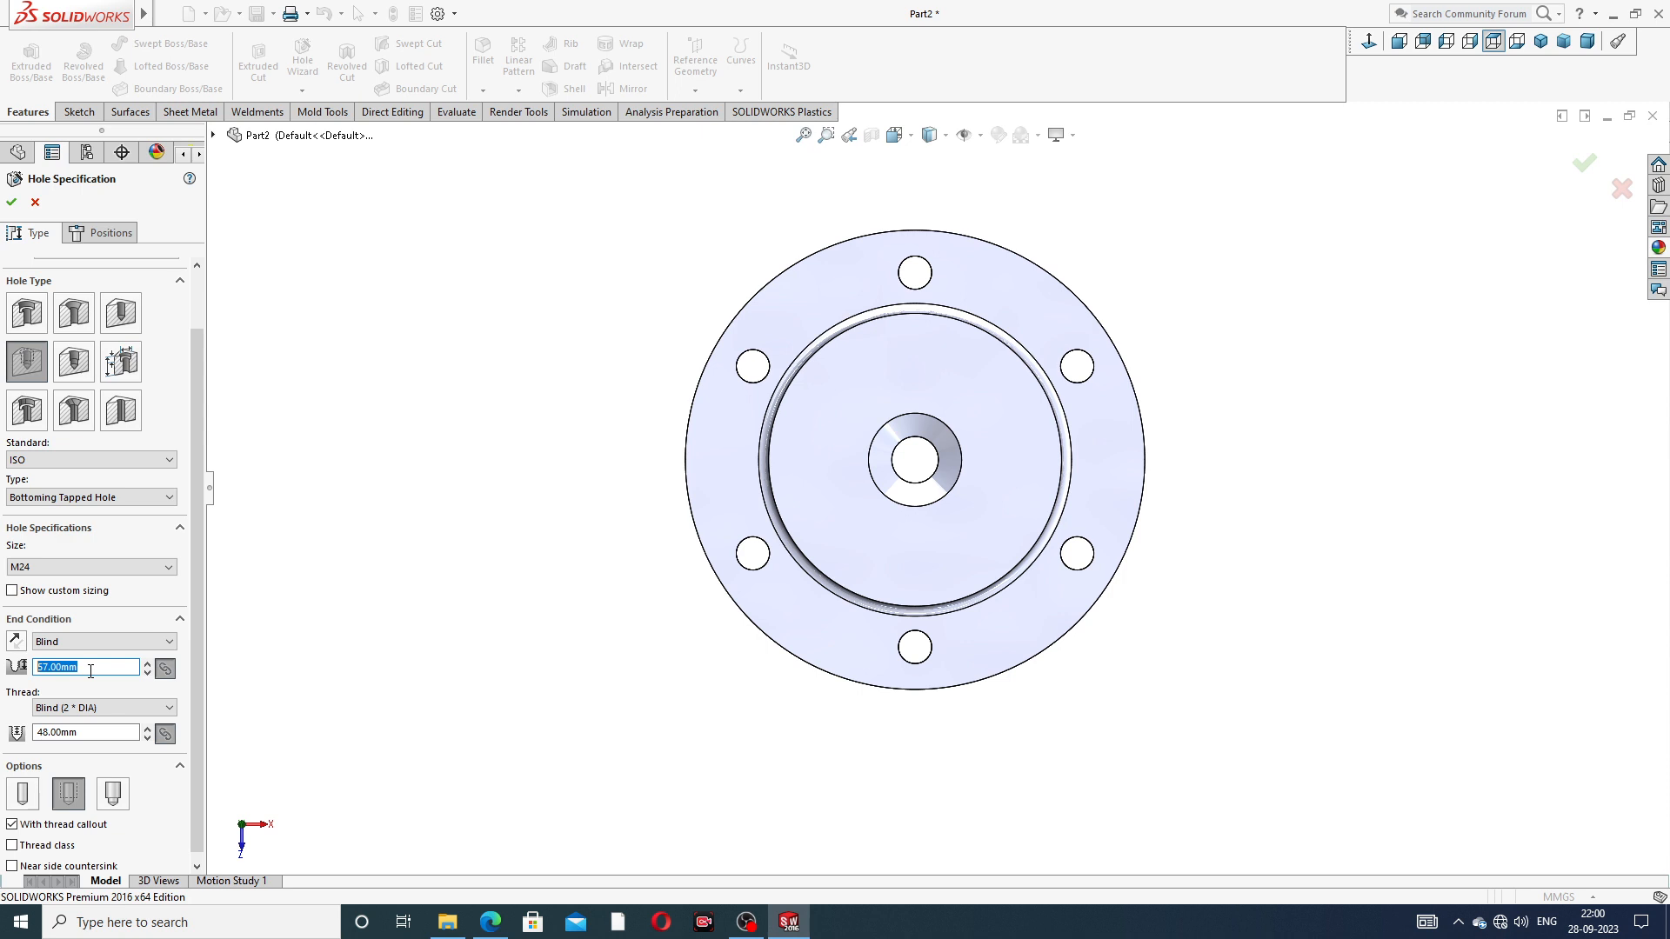
text(27)
key(Return)
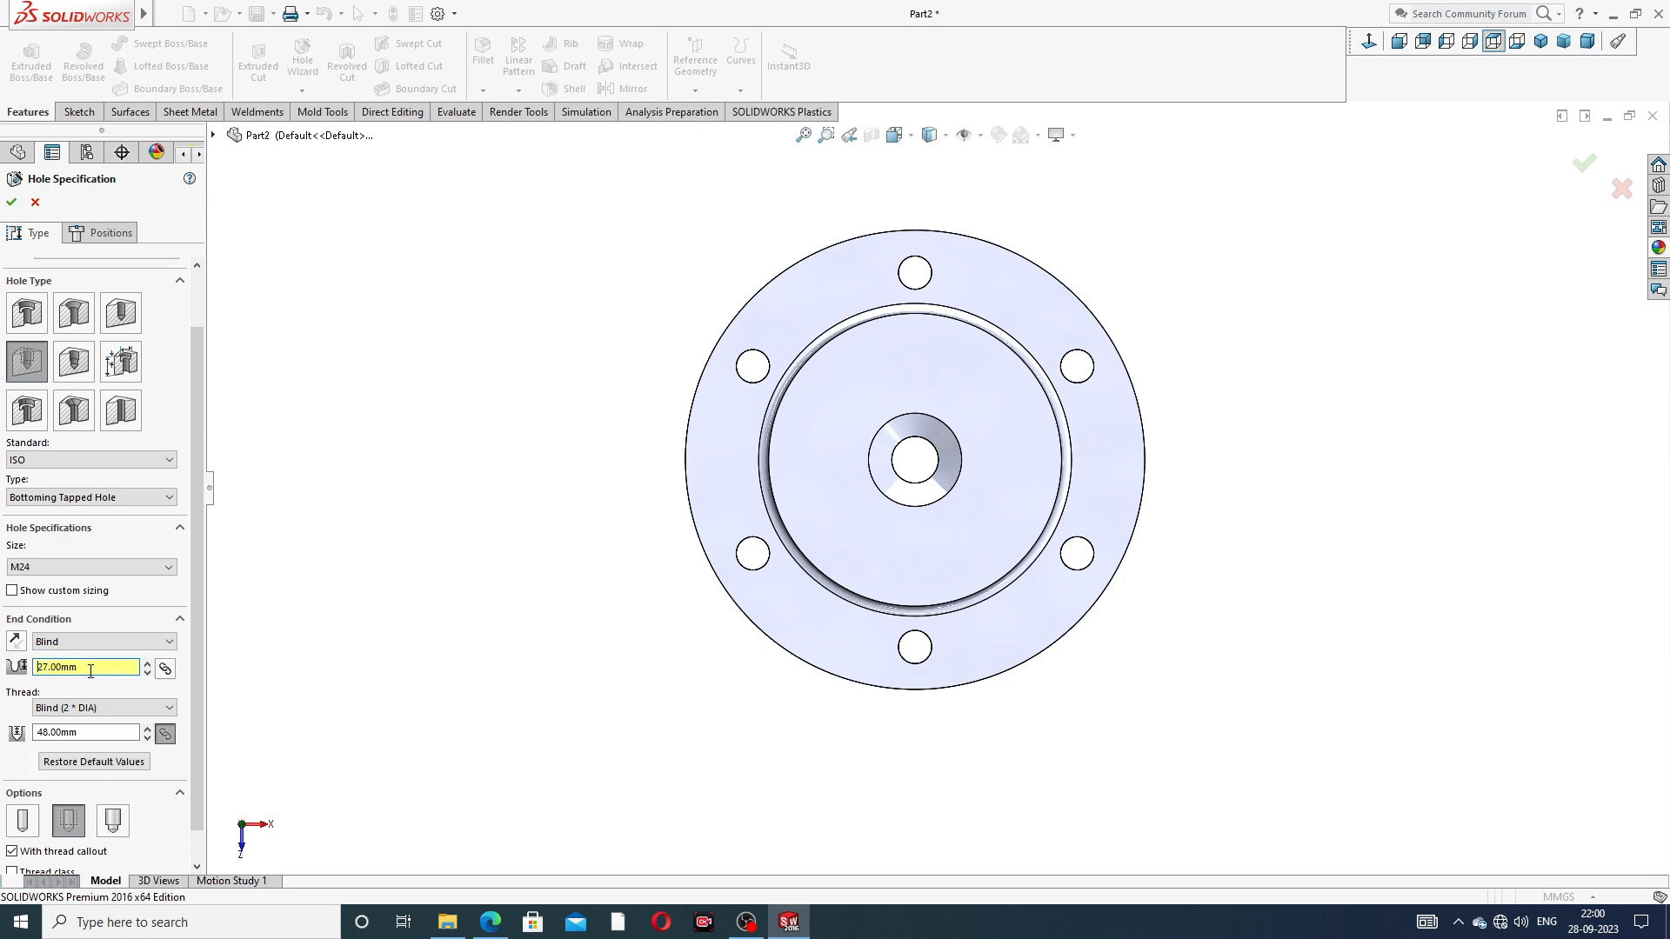
double_click(52, 735)
text(24)
key(Return)
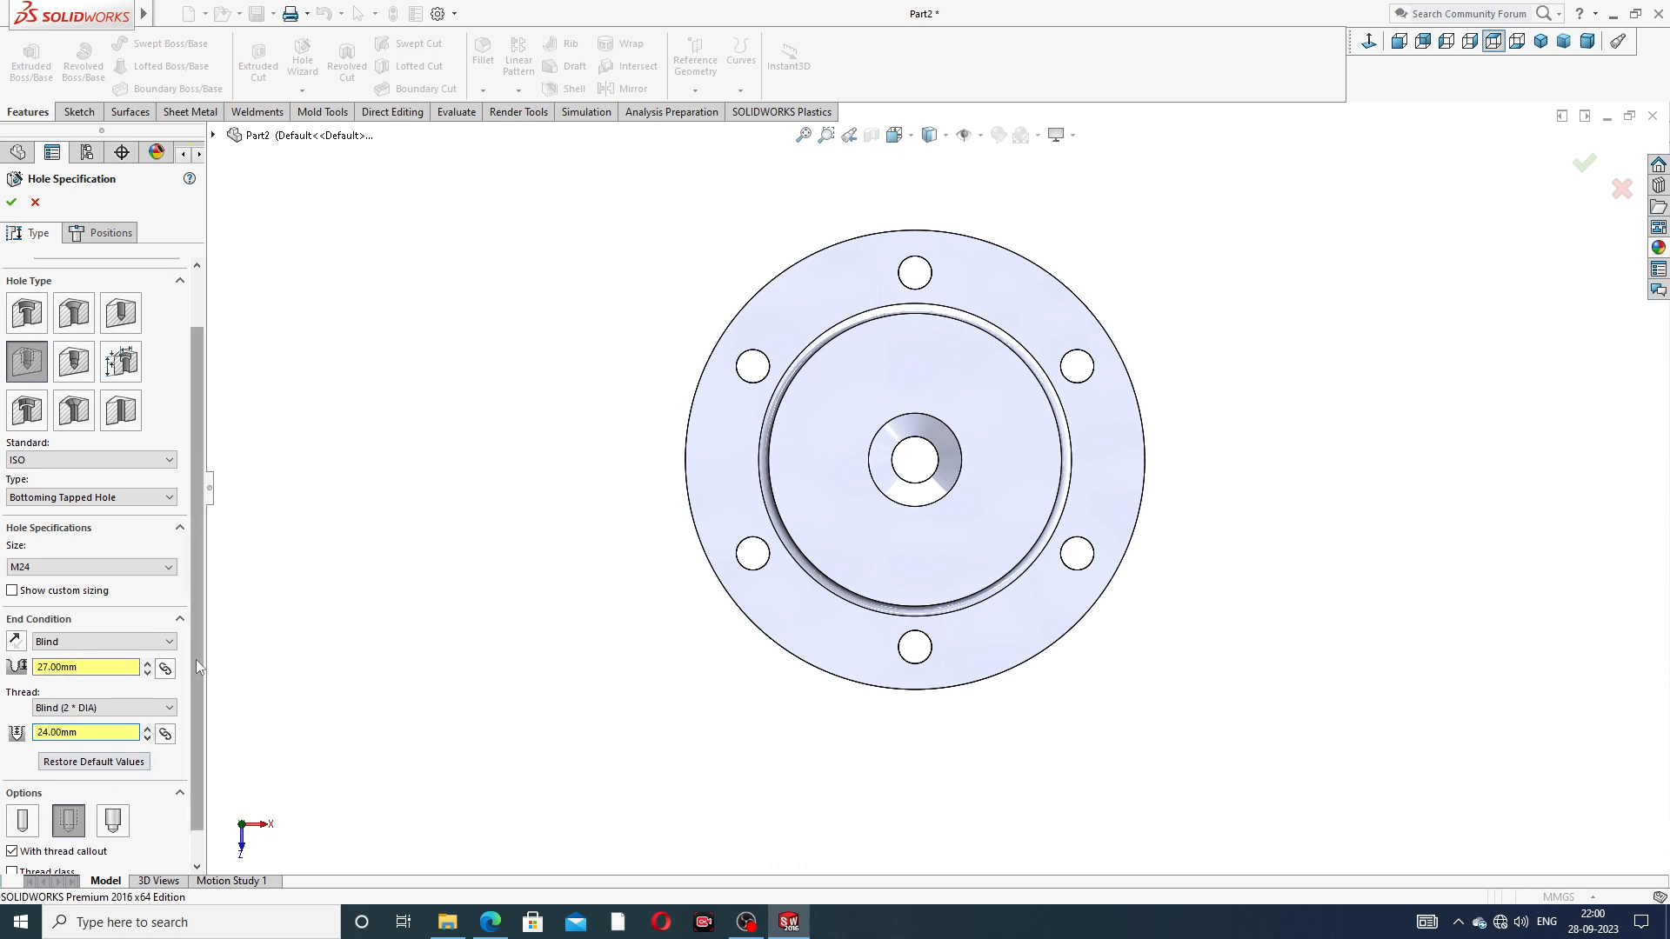
drag(196, 659, 196, 740)
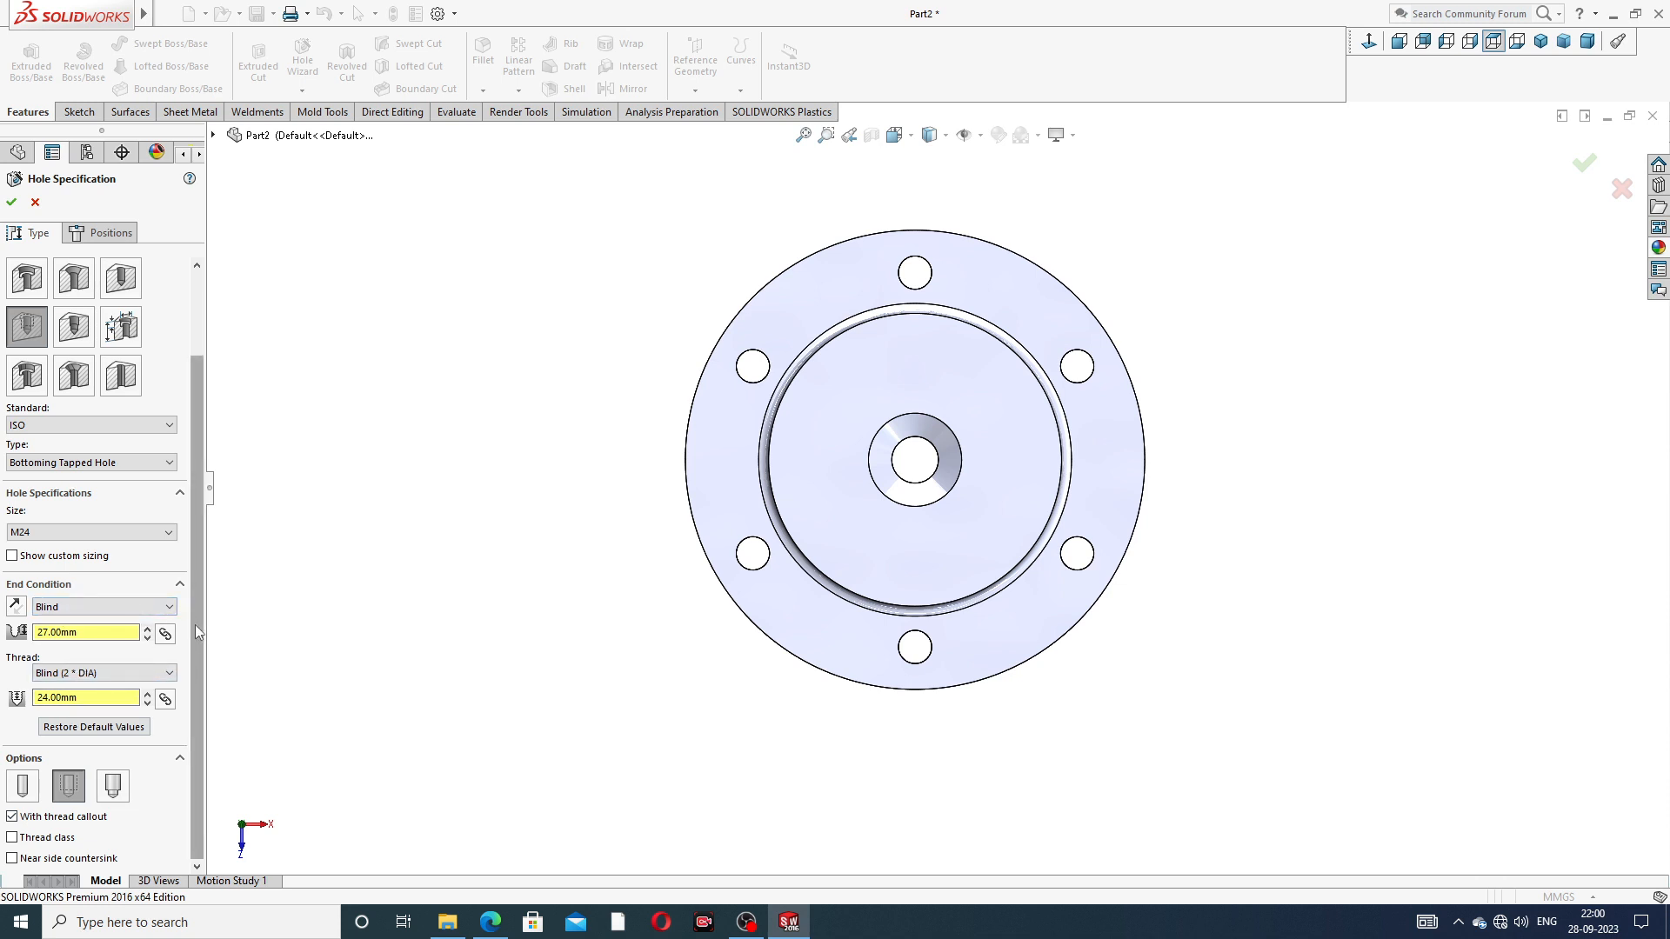
drag(194, 624, 197, 565)
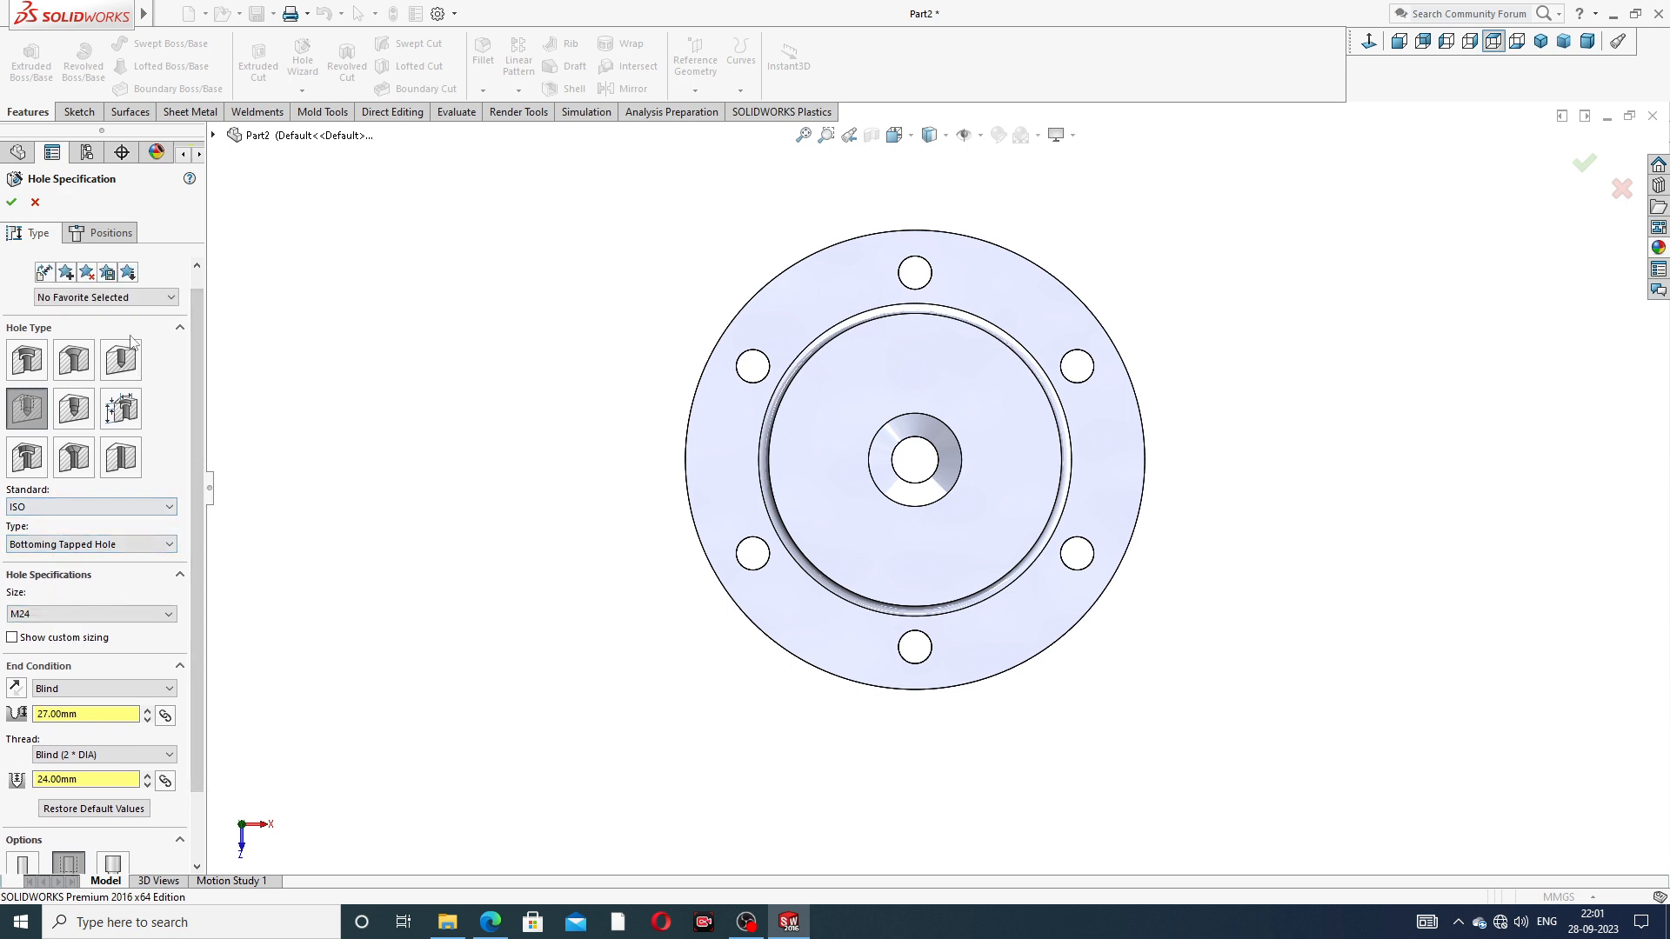
- Begin positioning the M24 holes on the raised central face, viewed straight on
click(109, 233)
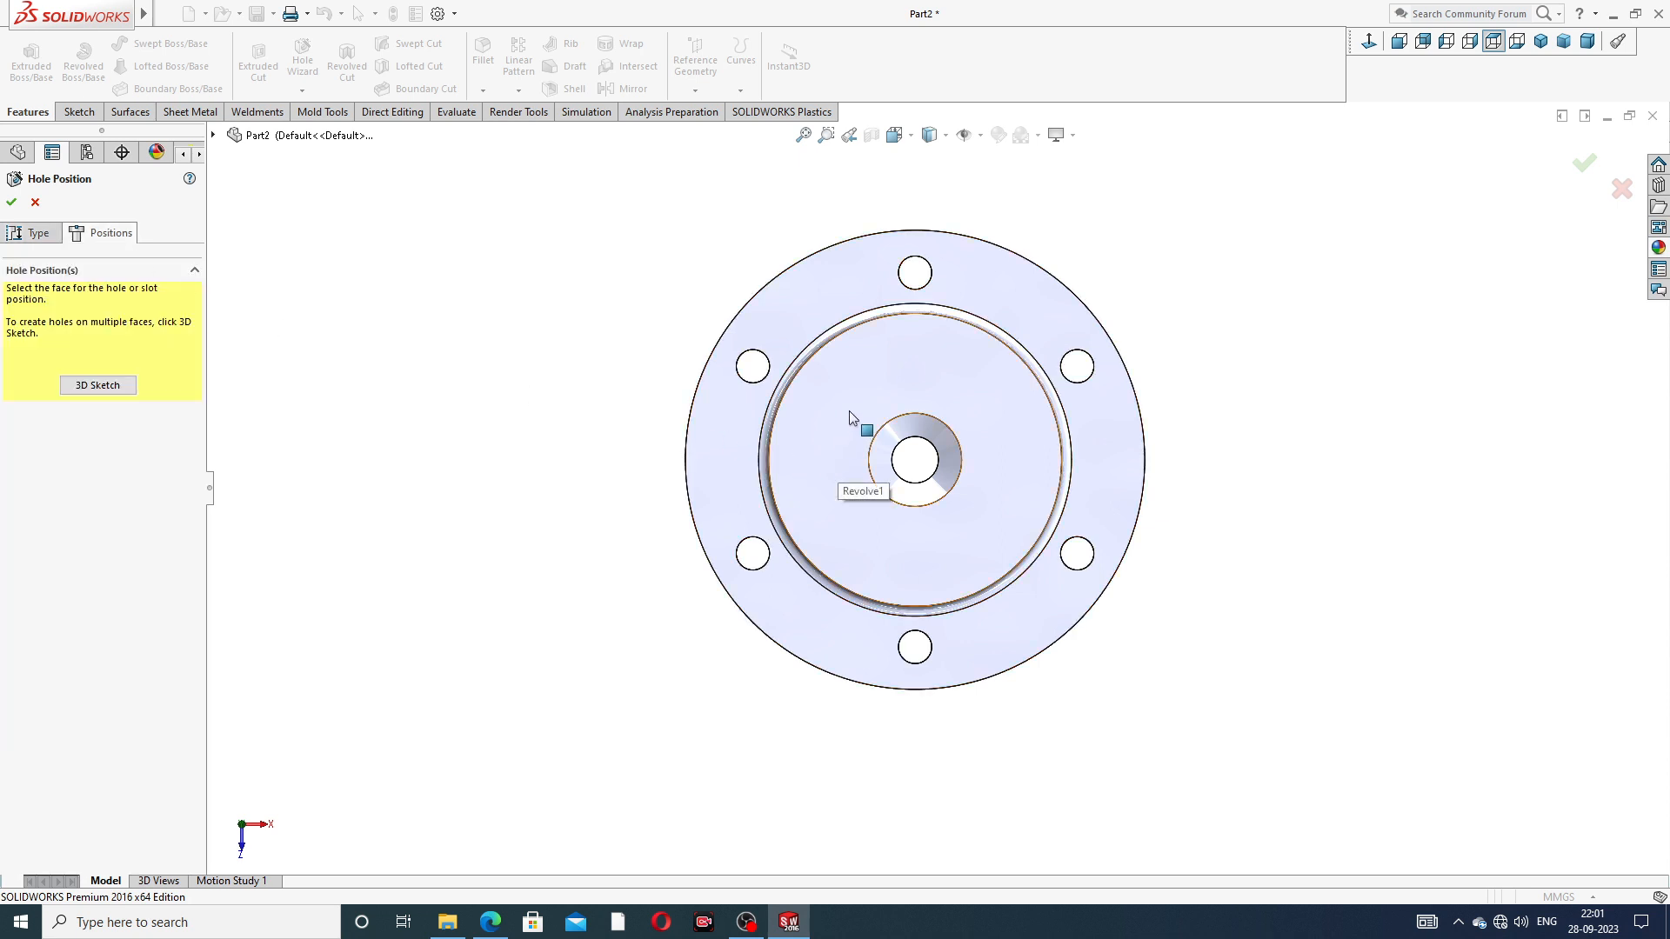
click(918, 376)
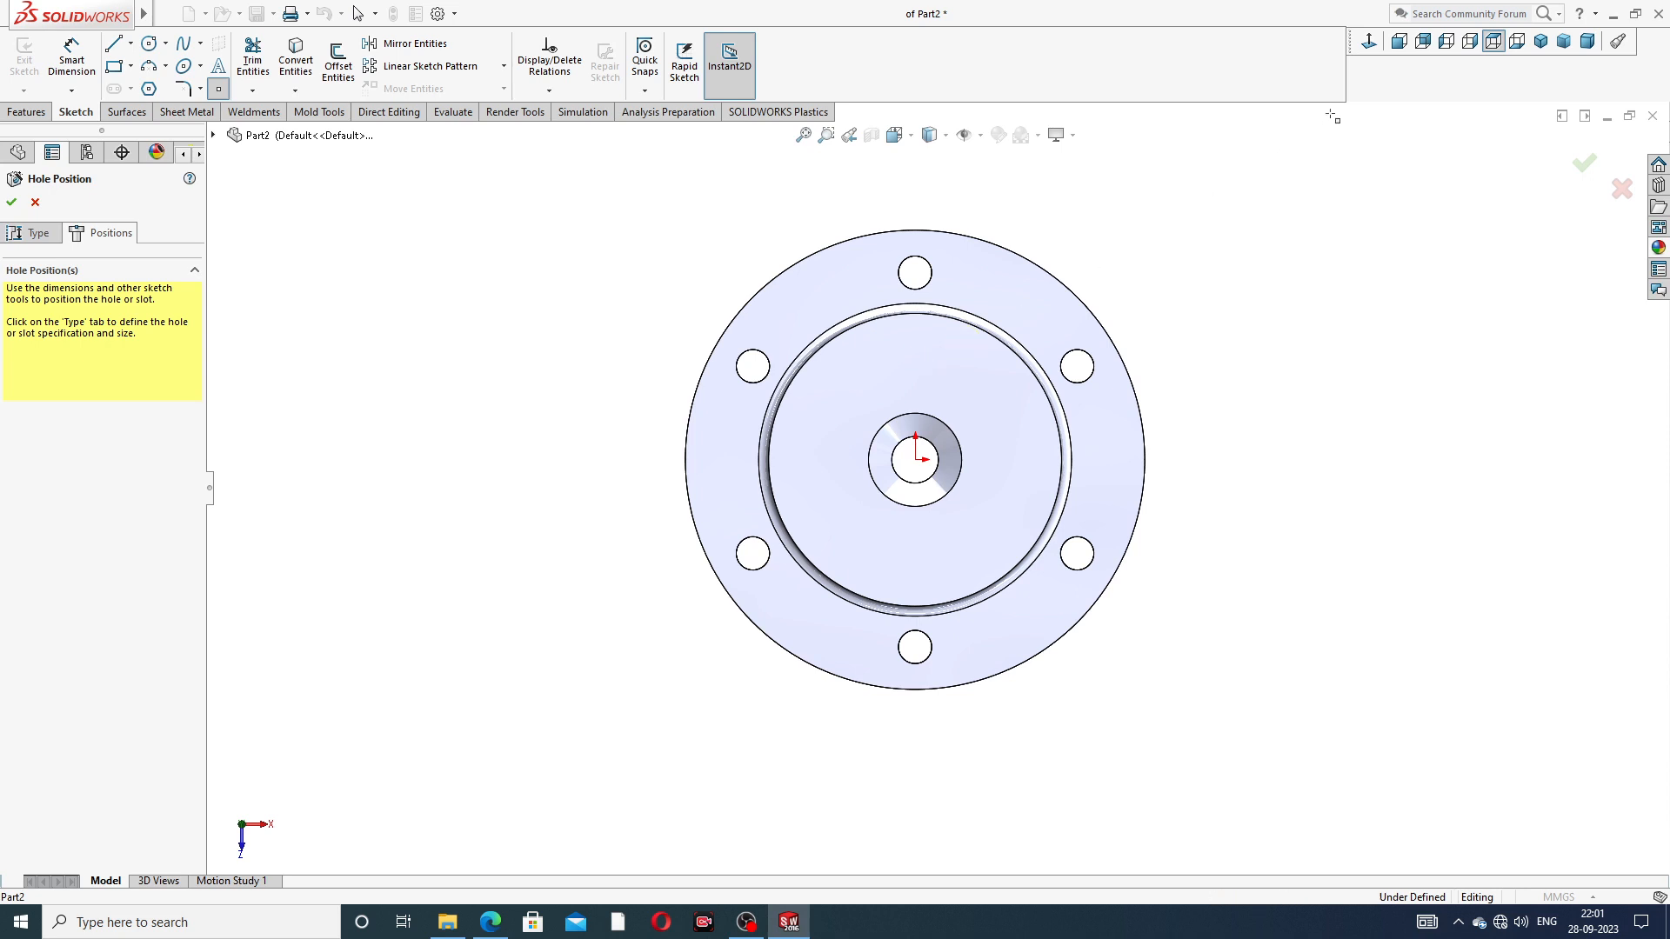
click(1370, 42)
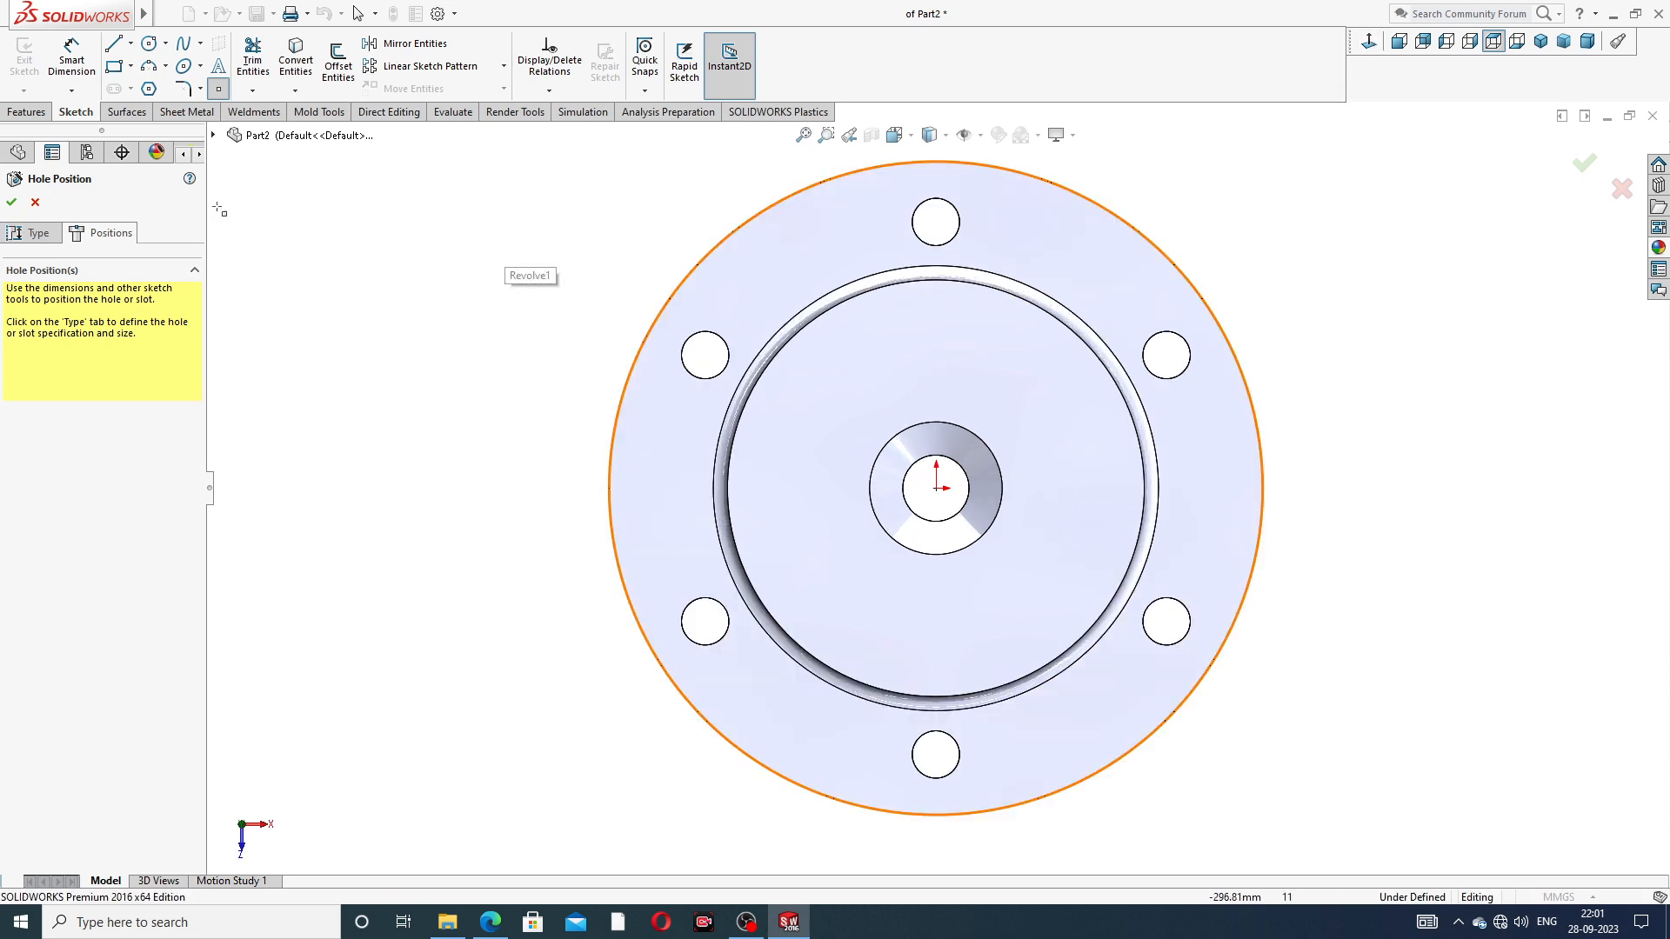
- Draw a vertical centreline about 112 mm long through the origin on the raised central face and end the line command
click(130, 43)
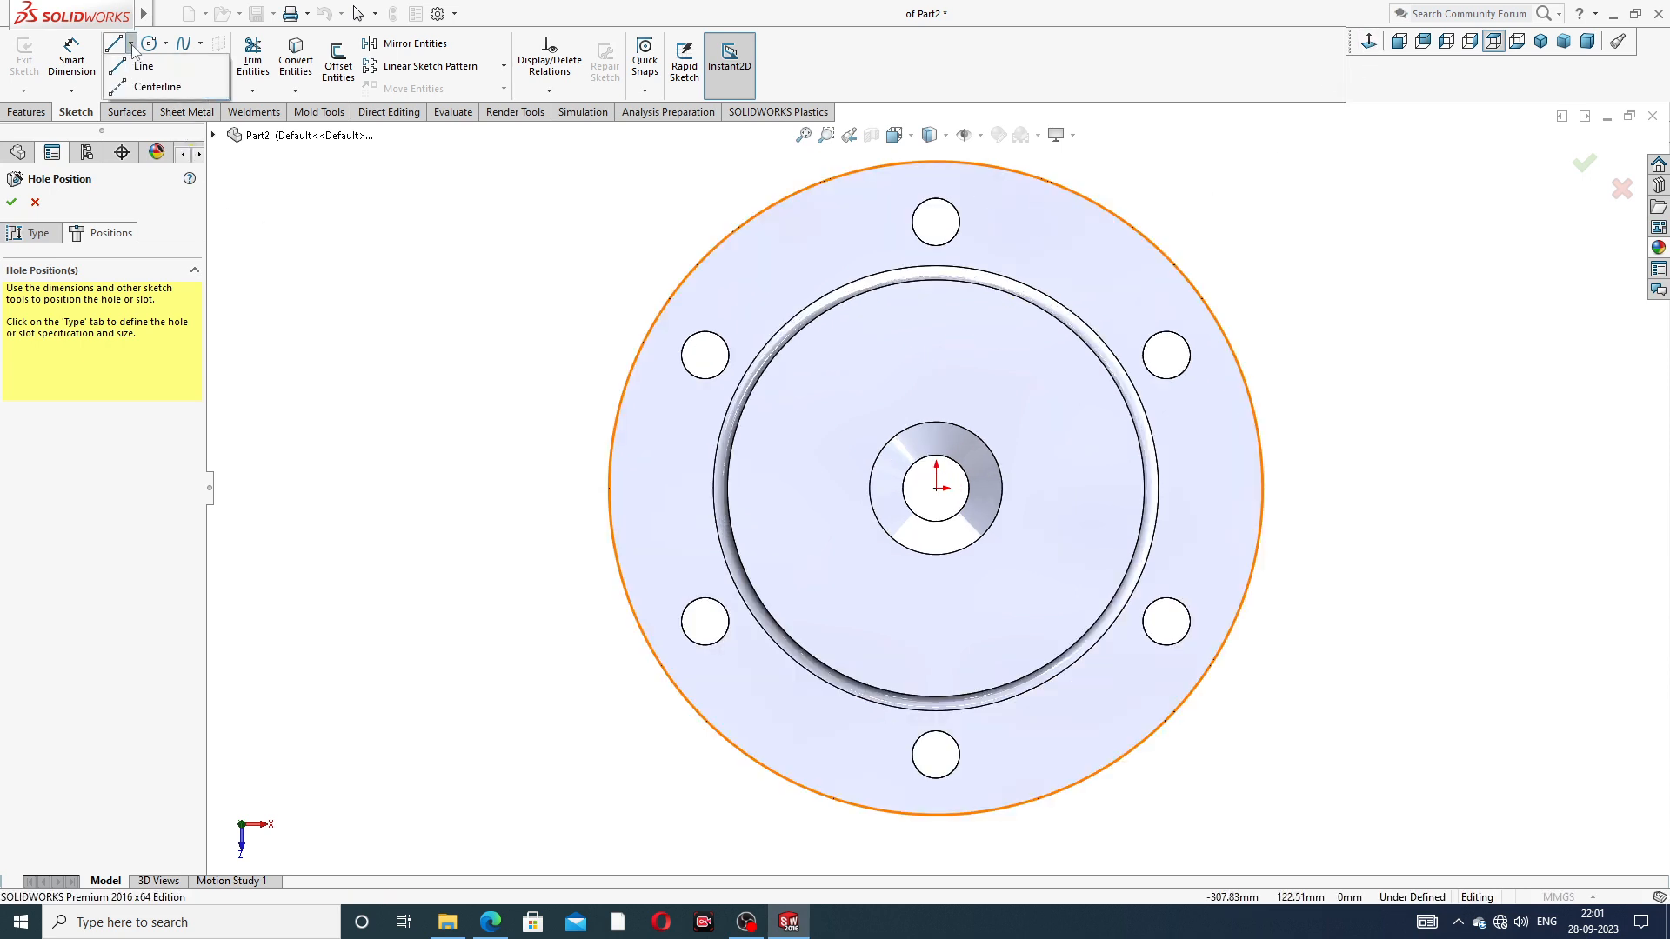
click(156, 88)
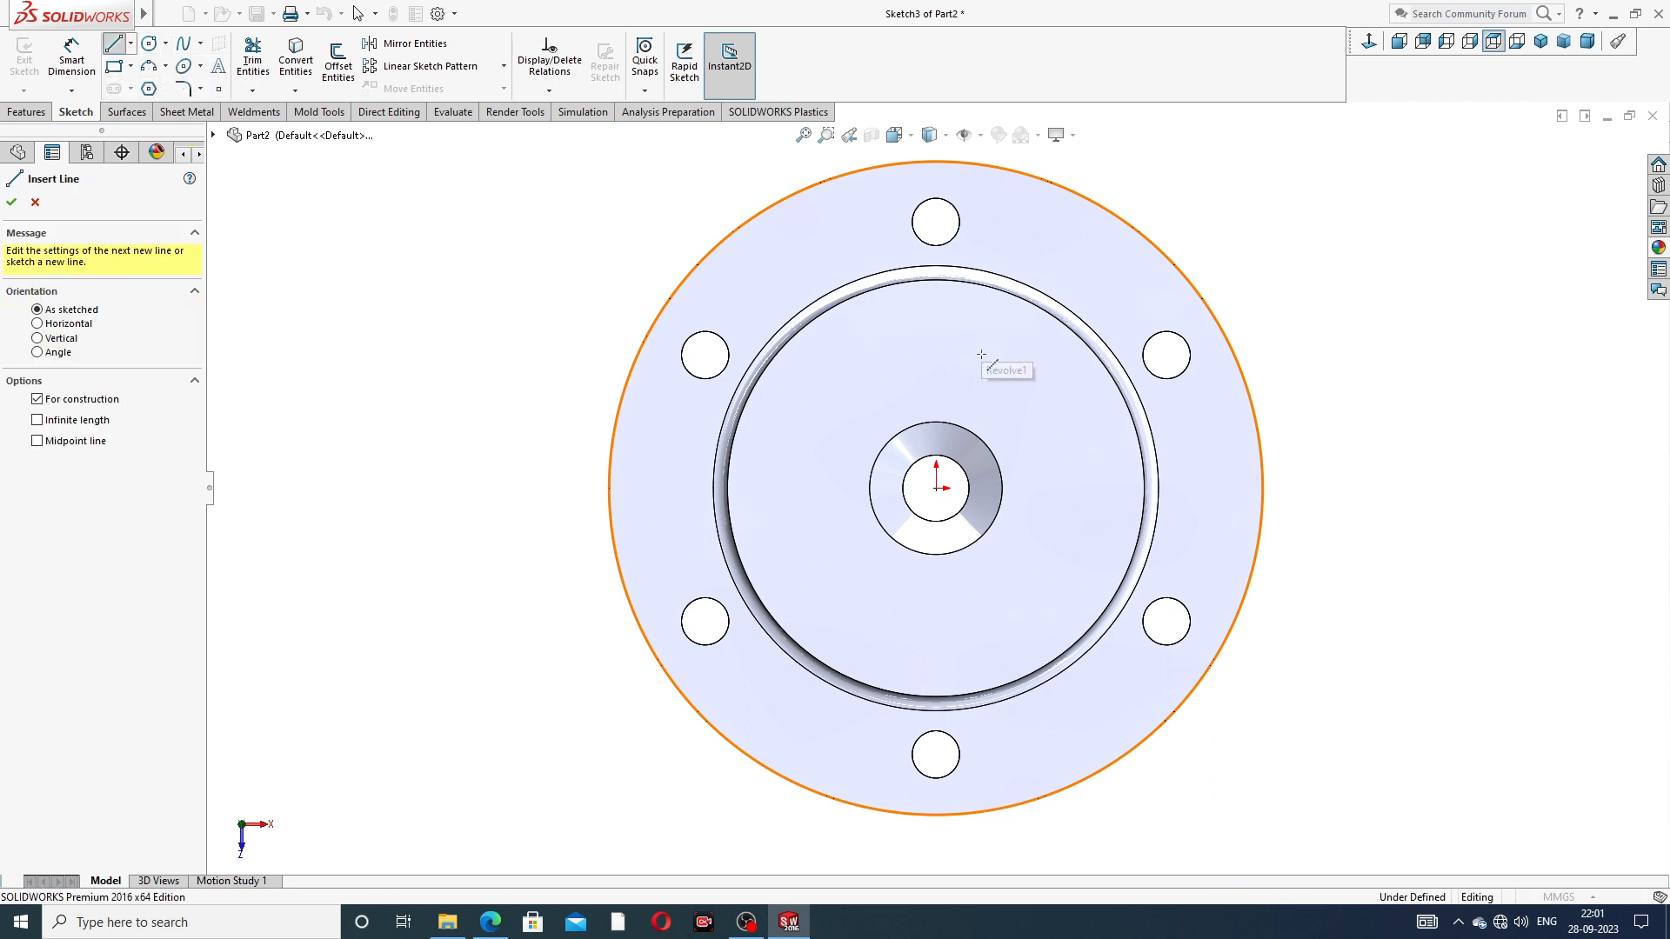
click(937, 347)
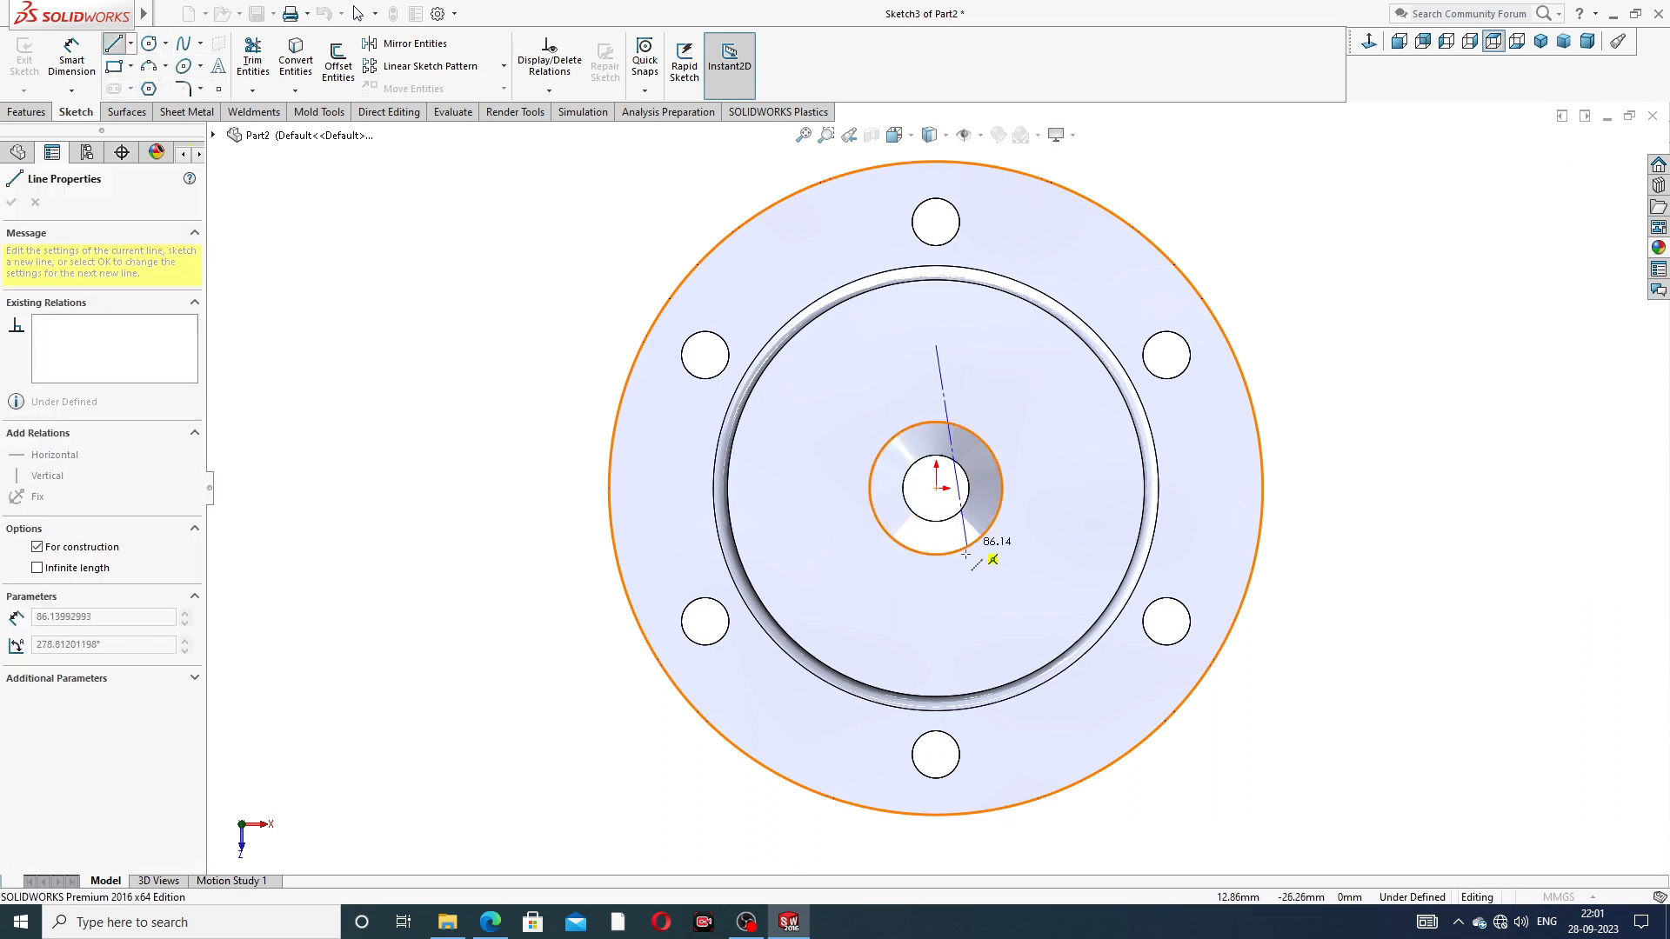
click(936, 610)
right_click(1032, 421)
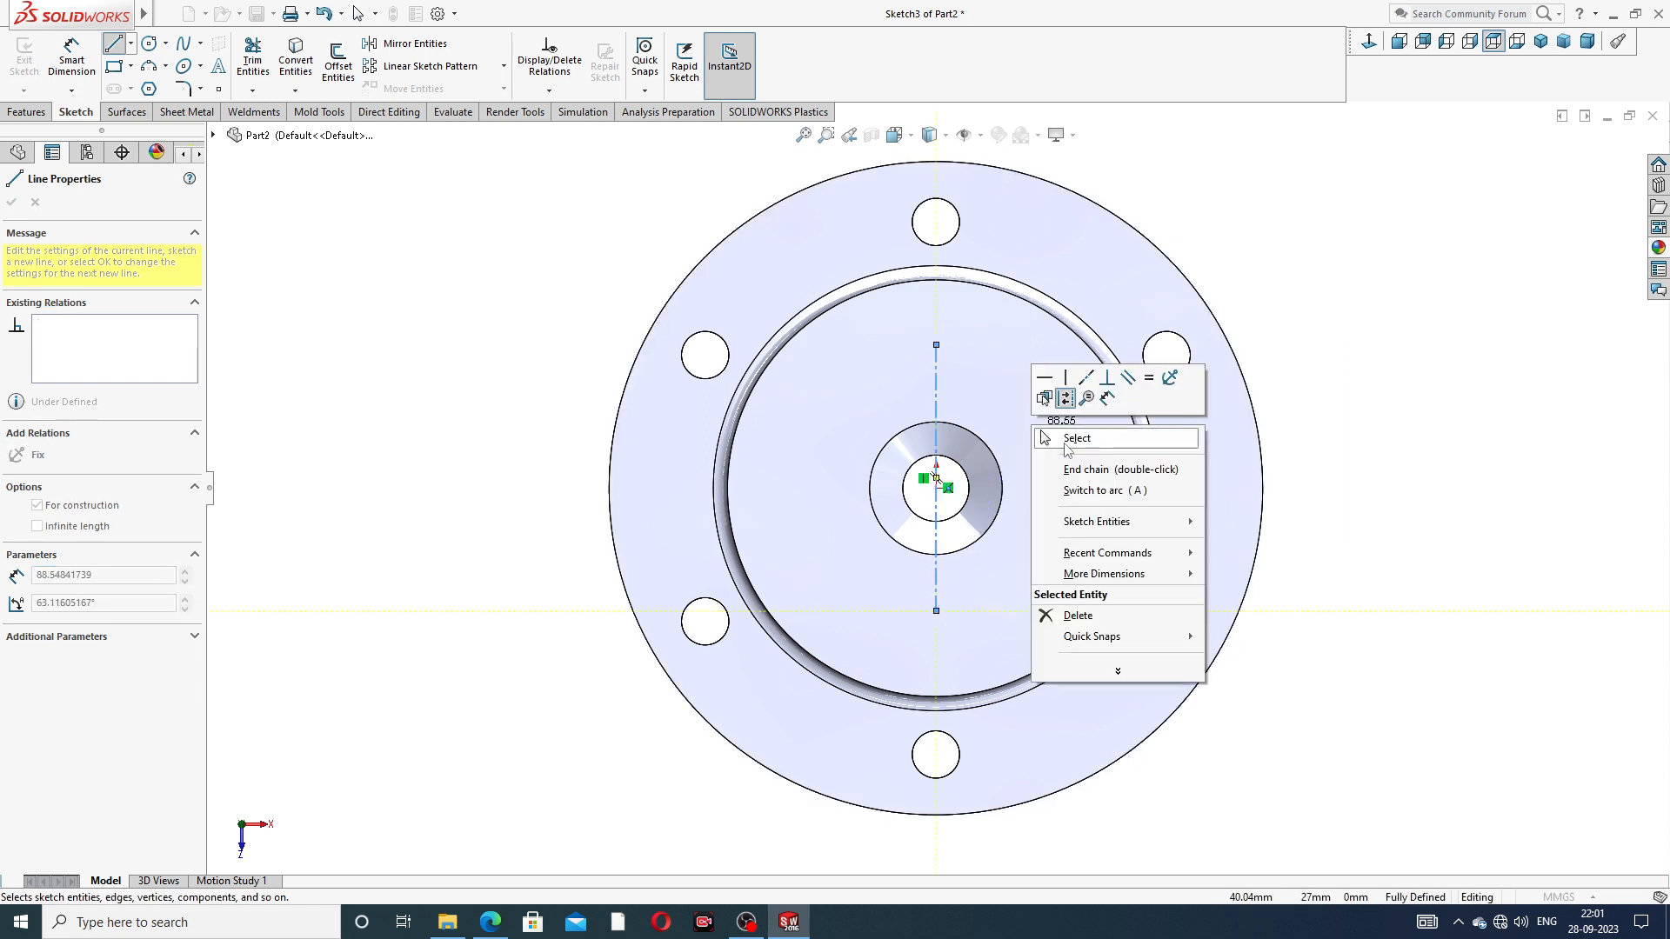
click(1064, 443)
- Add a Midpoint relation between the vertical centreline and the origin
click(937, 409)
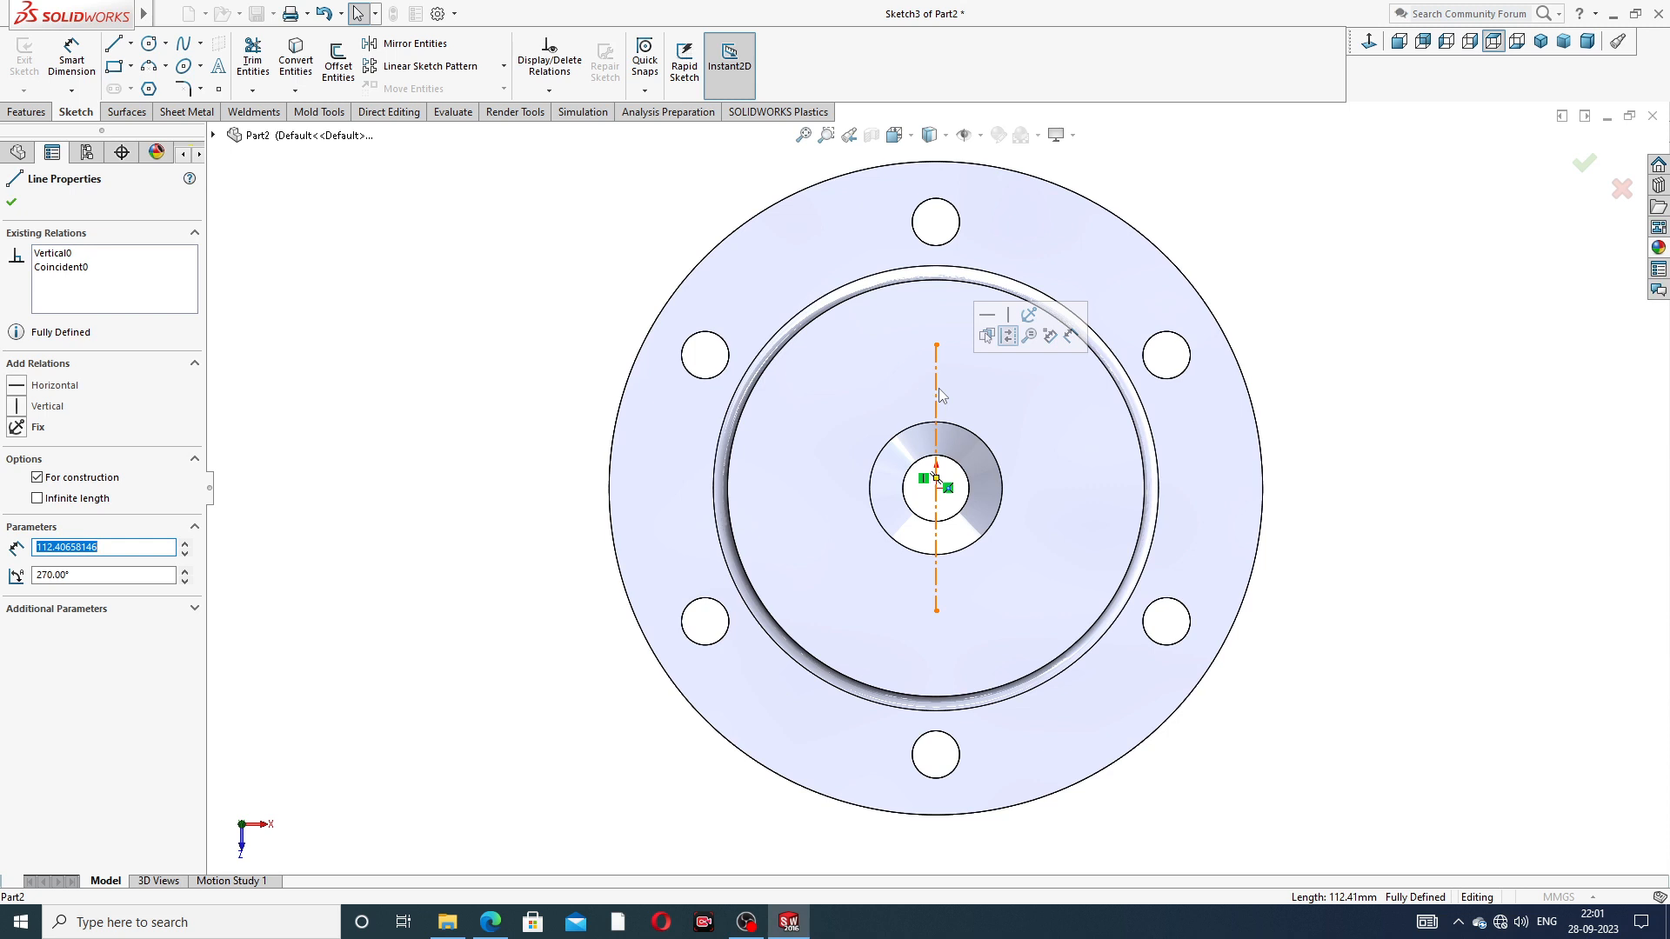
ctrl+click(937, 490)
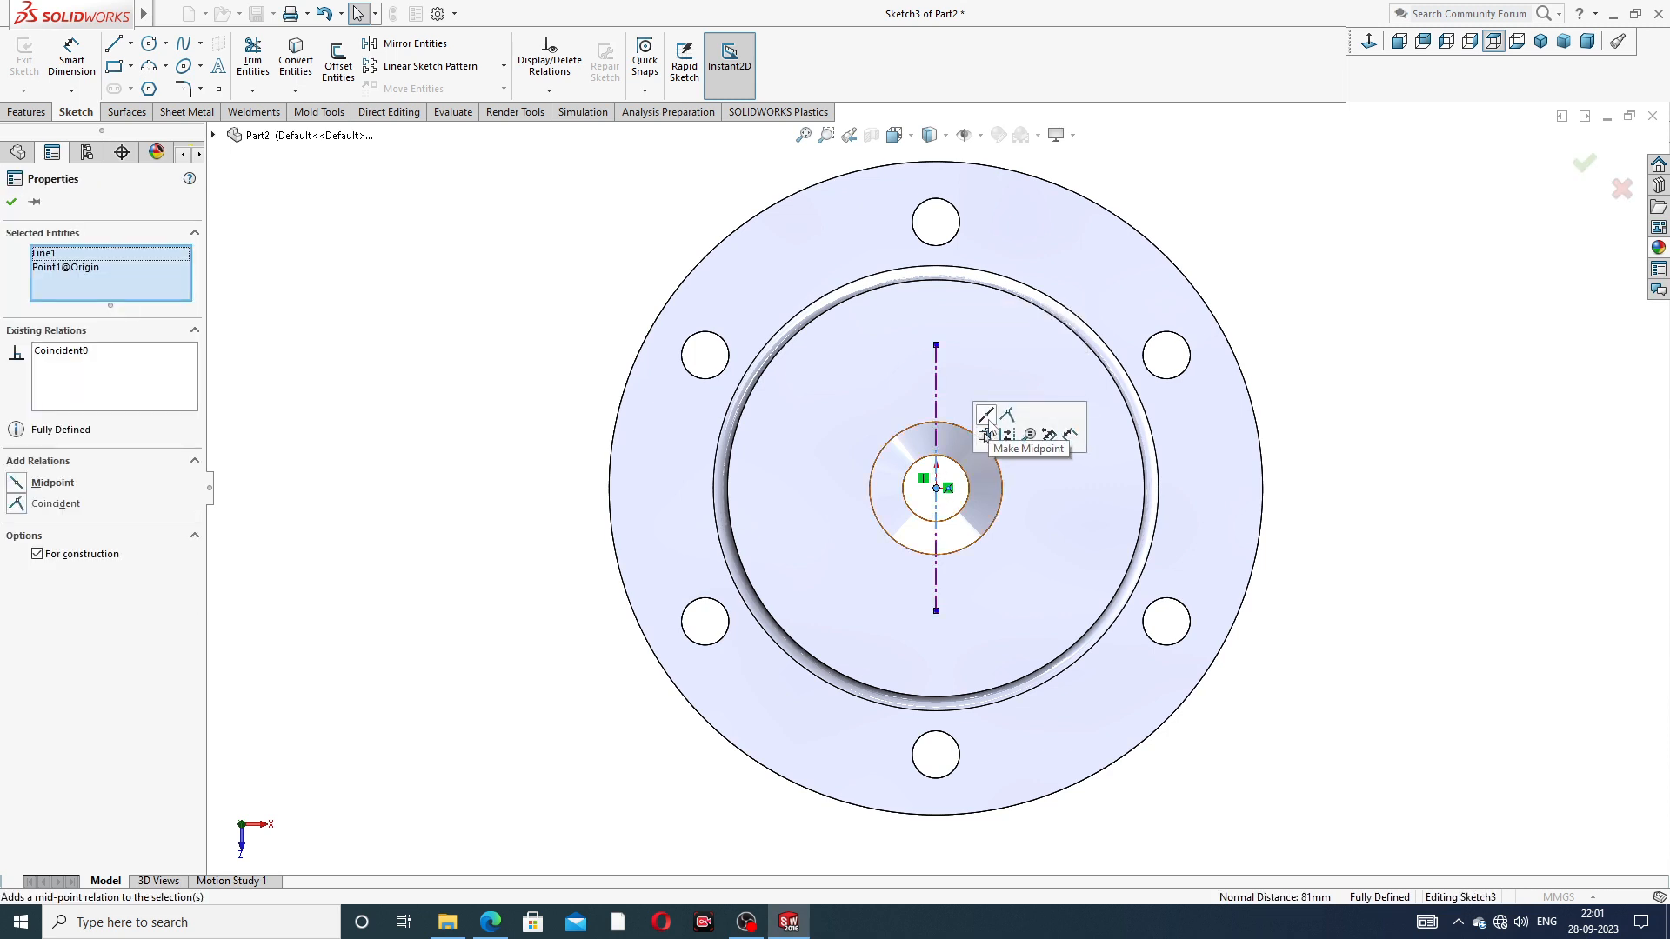
click(987, 433)
click(1296, 254)
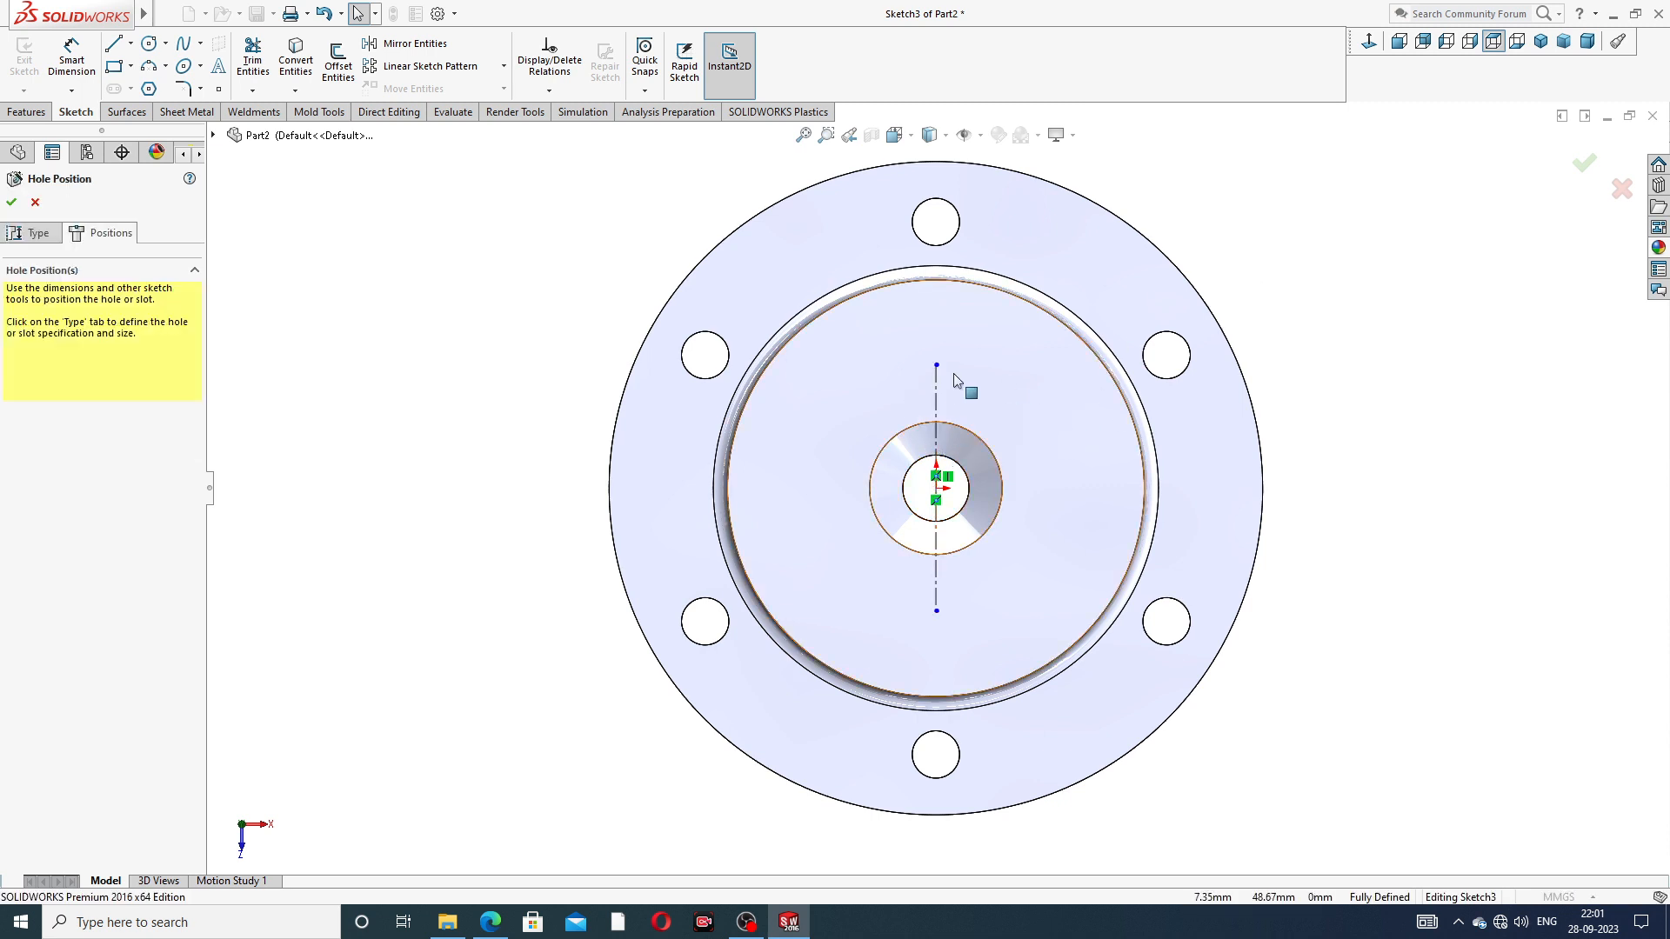
- Dimension the vertical centreline through the origin to 120 mm and end the dimension command
click(72, 60)
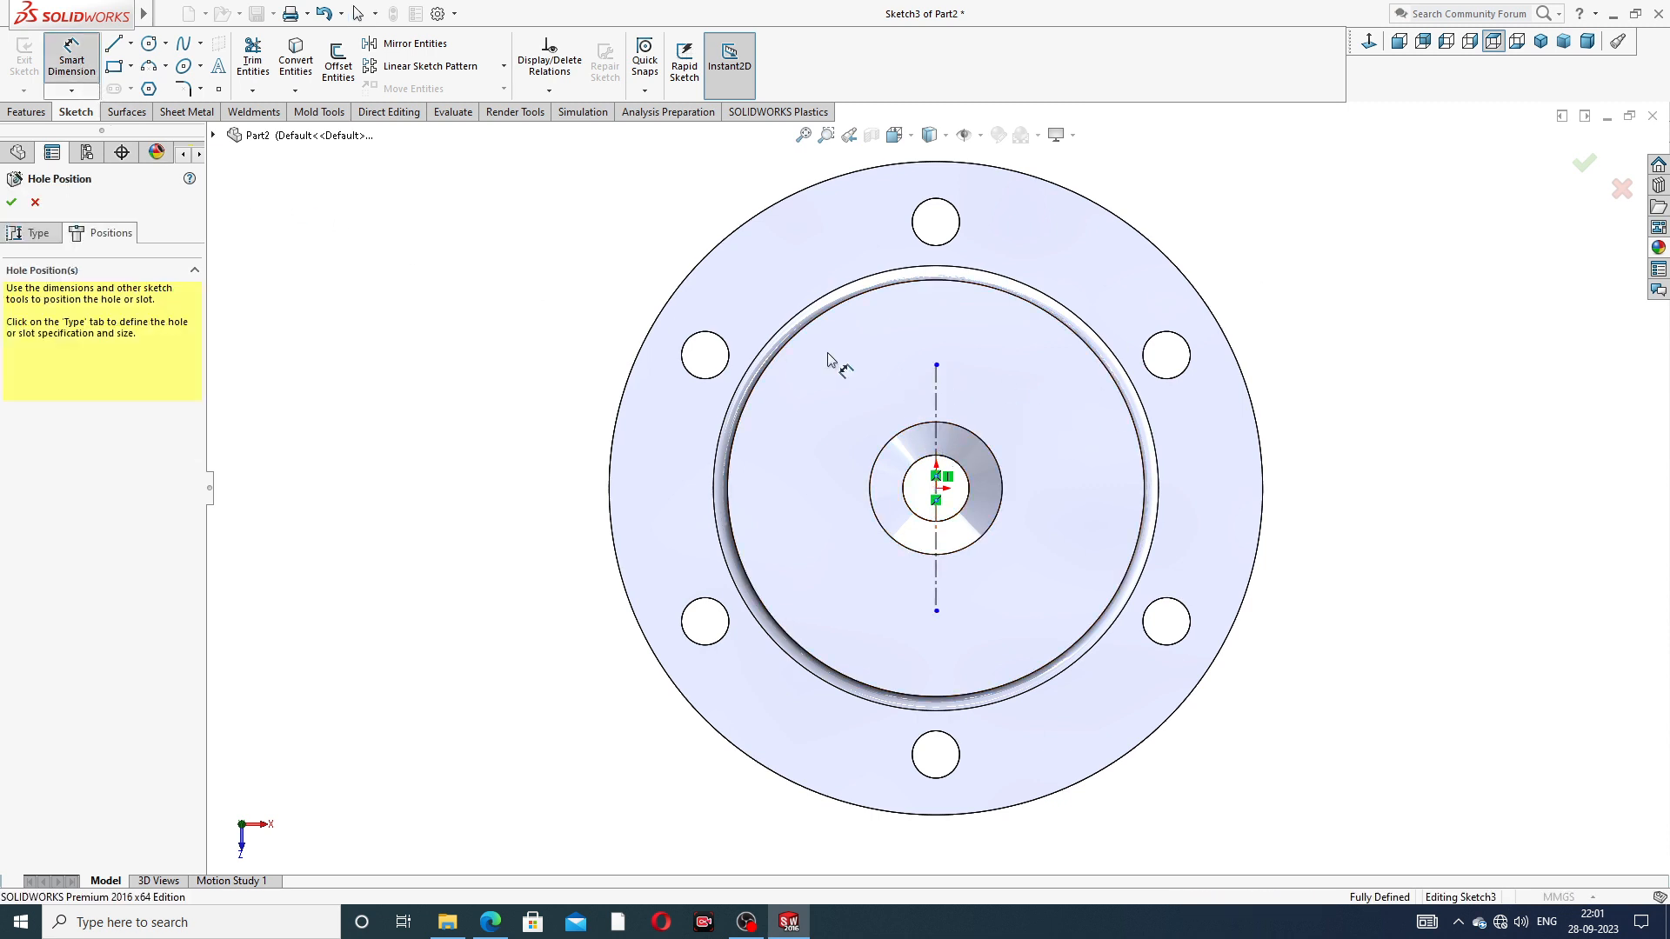
click(936, 402)
click(1054, 496)
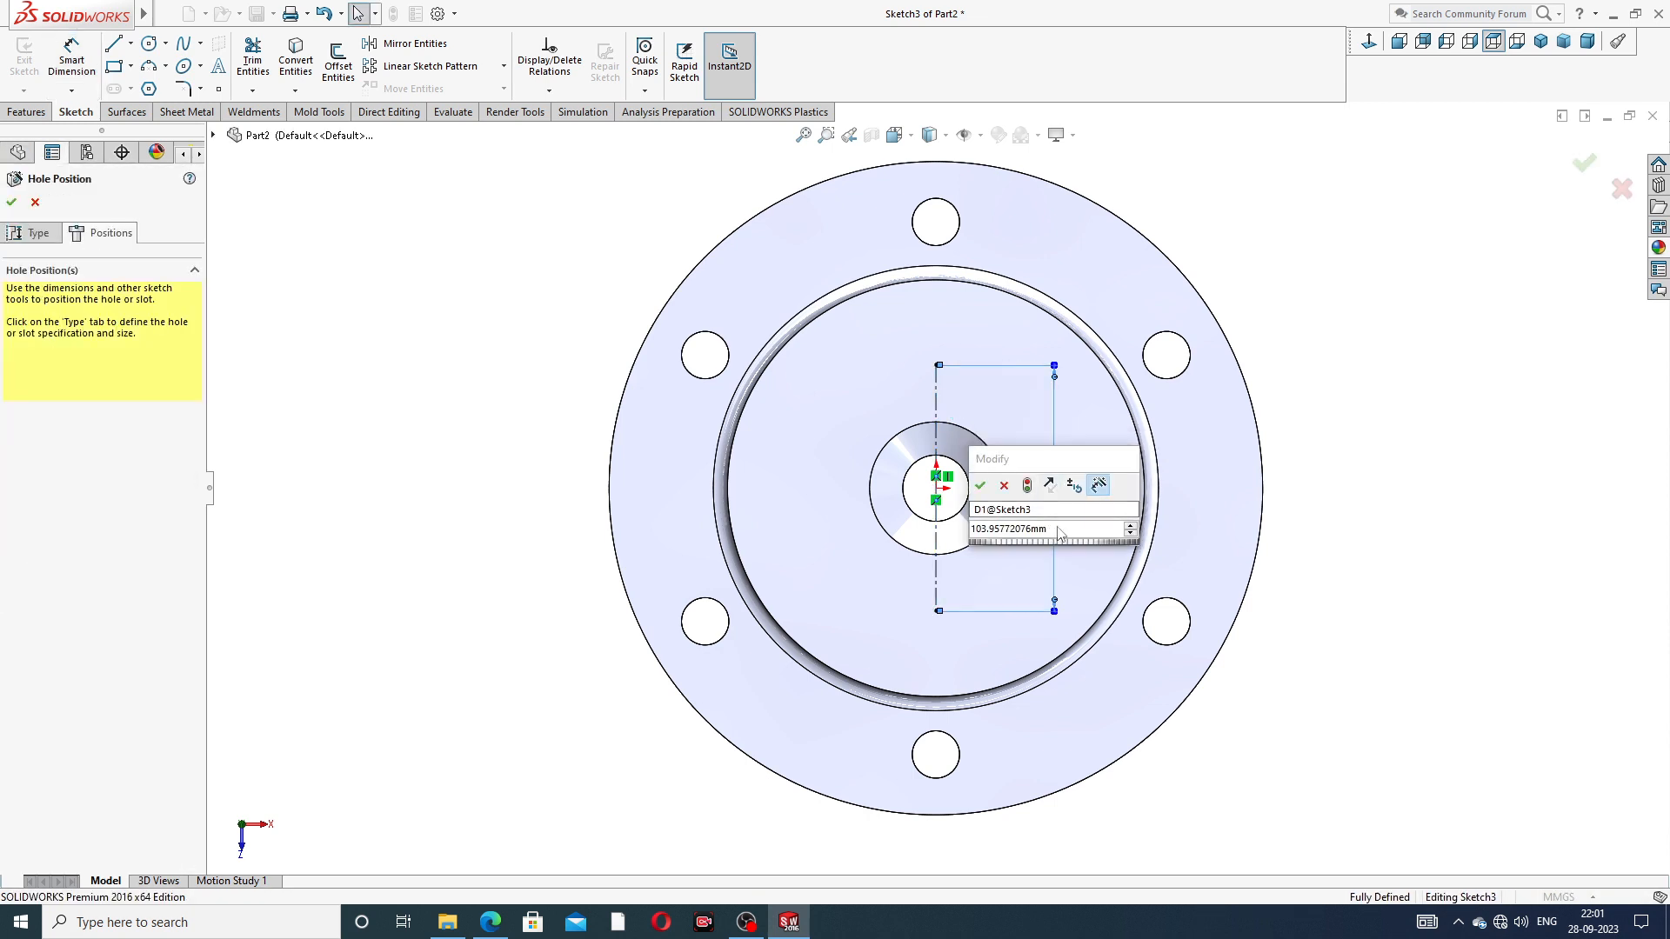
text(12)
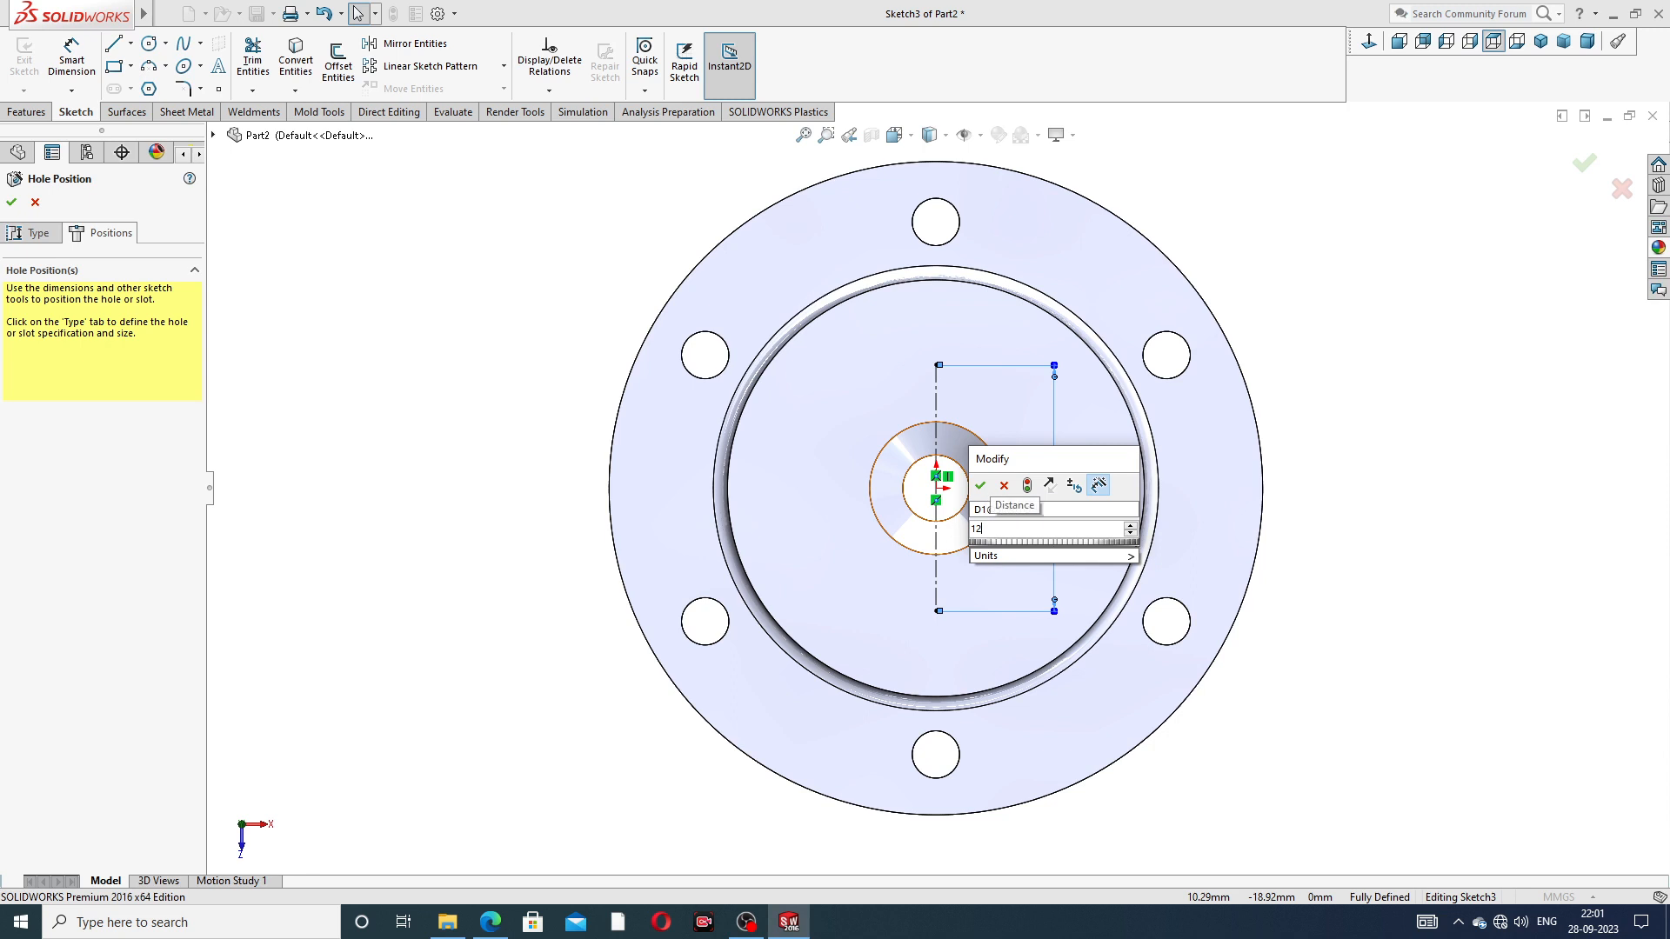
text(0)
key(Return)
click(1399, 380)
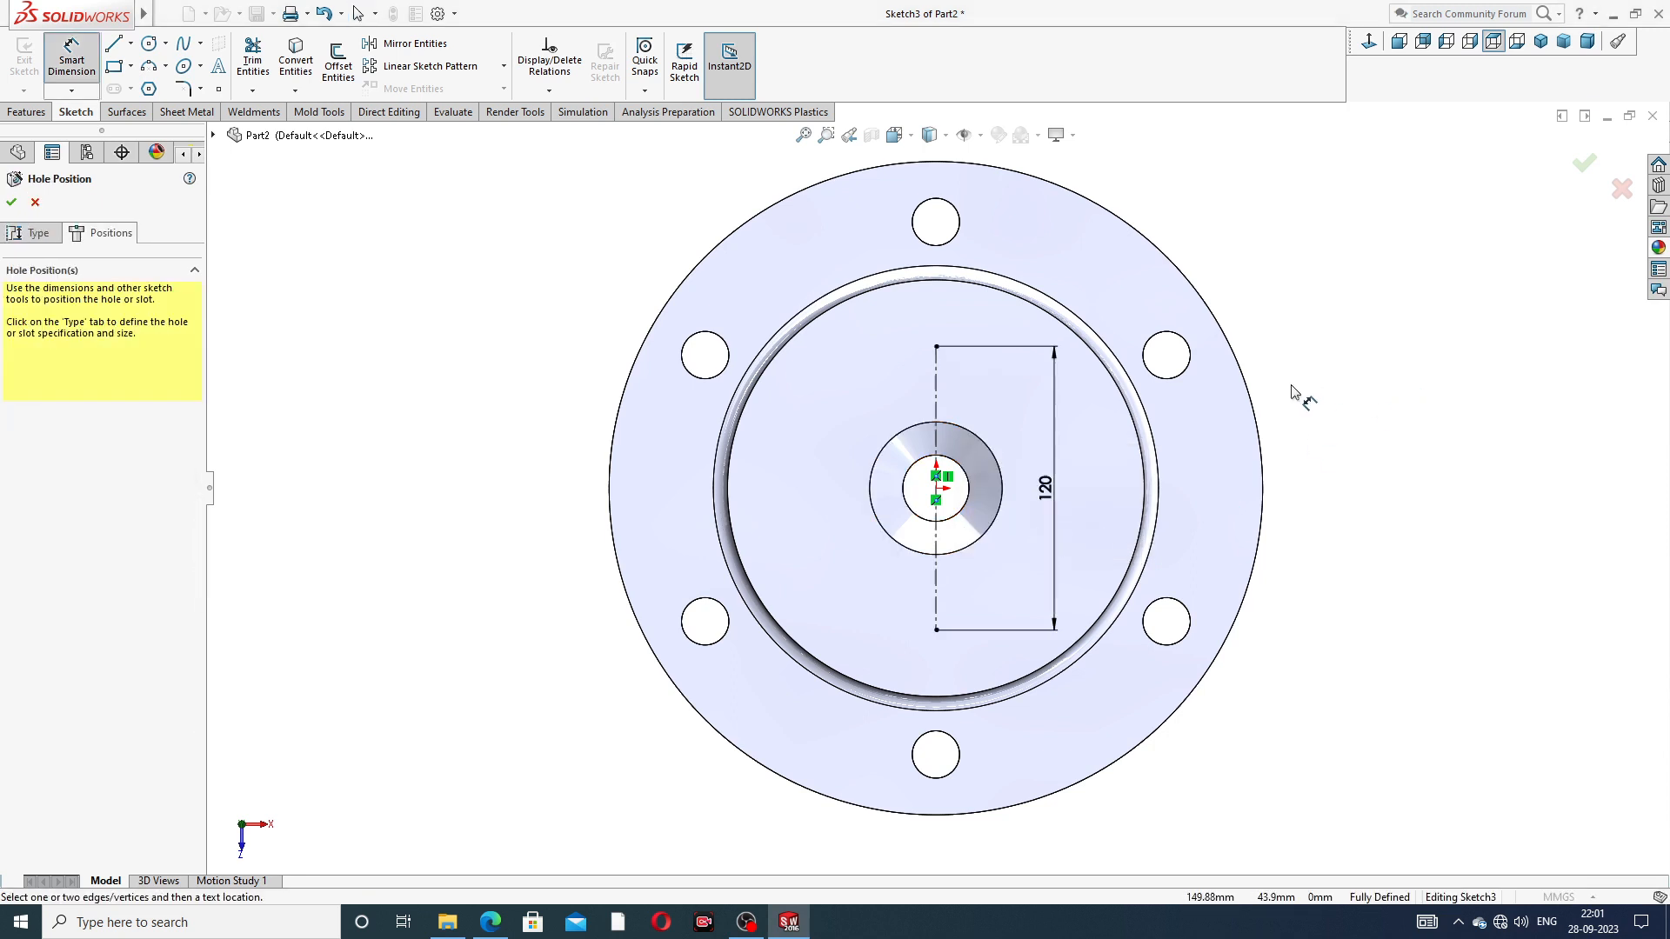
right_click(386, 251)
click(417, 302)
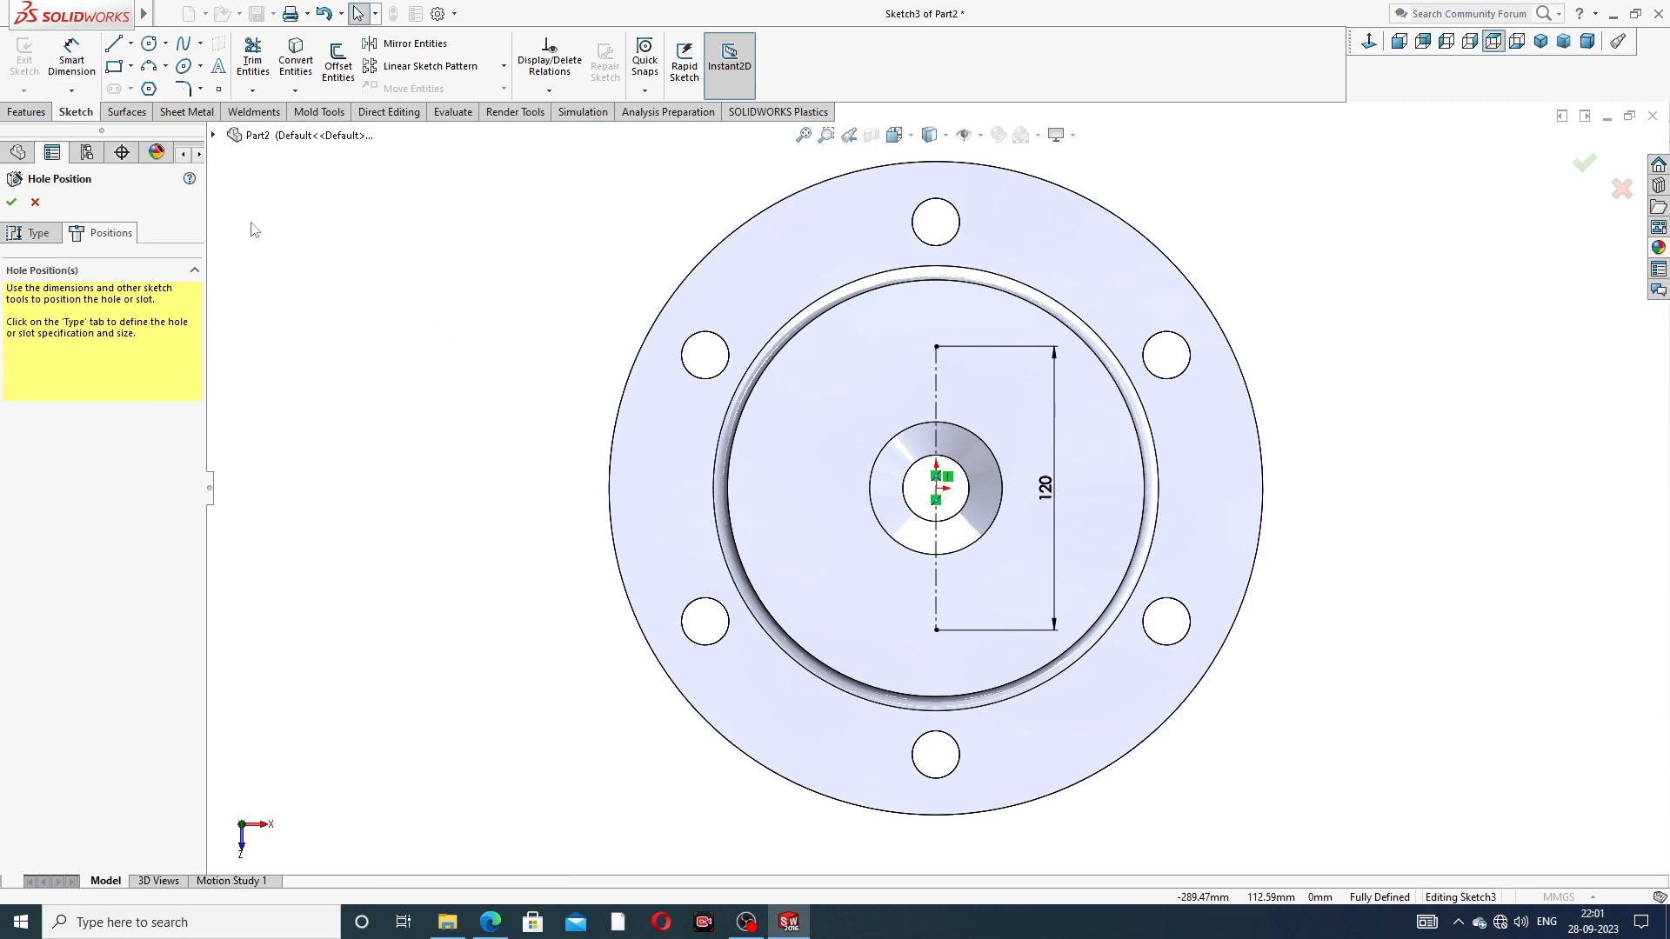
- Place hole points at both ends of the 120 mm centreline and finish the two M24 tapped holes
click(220, 91)
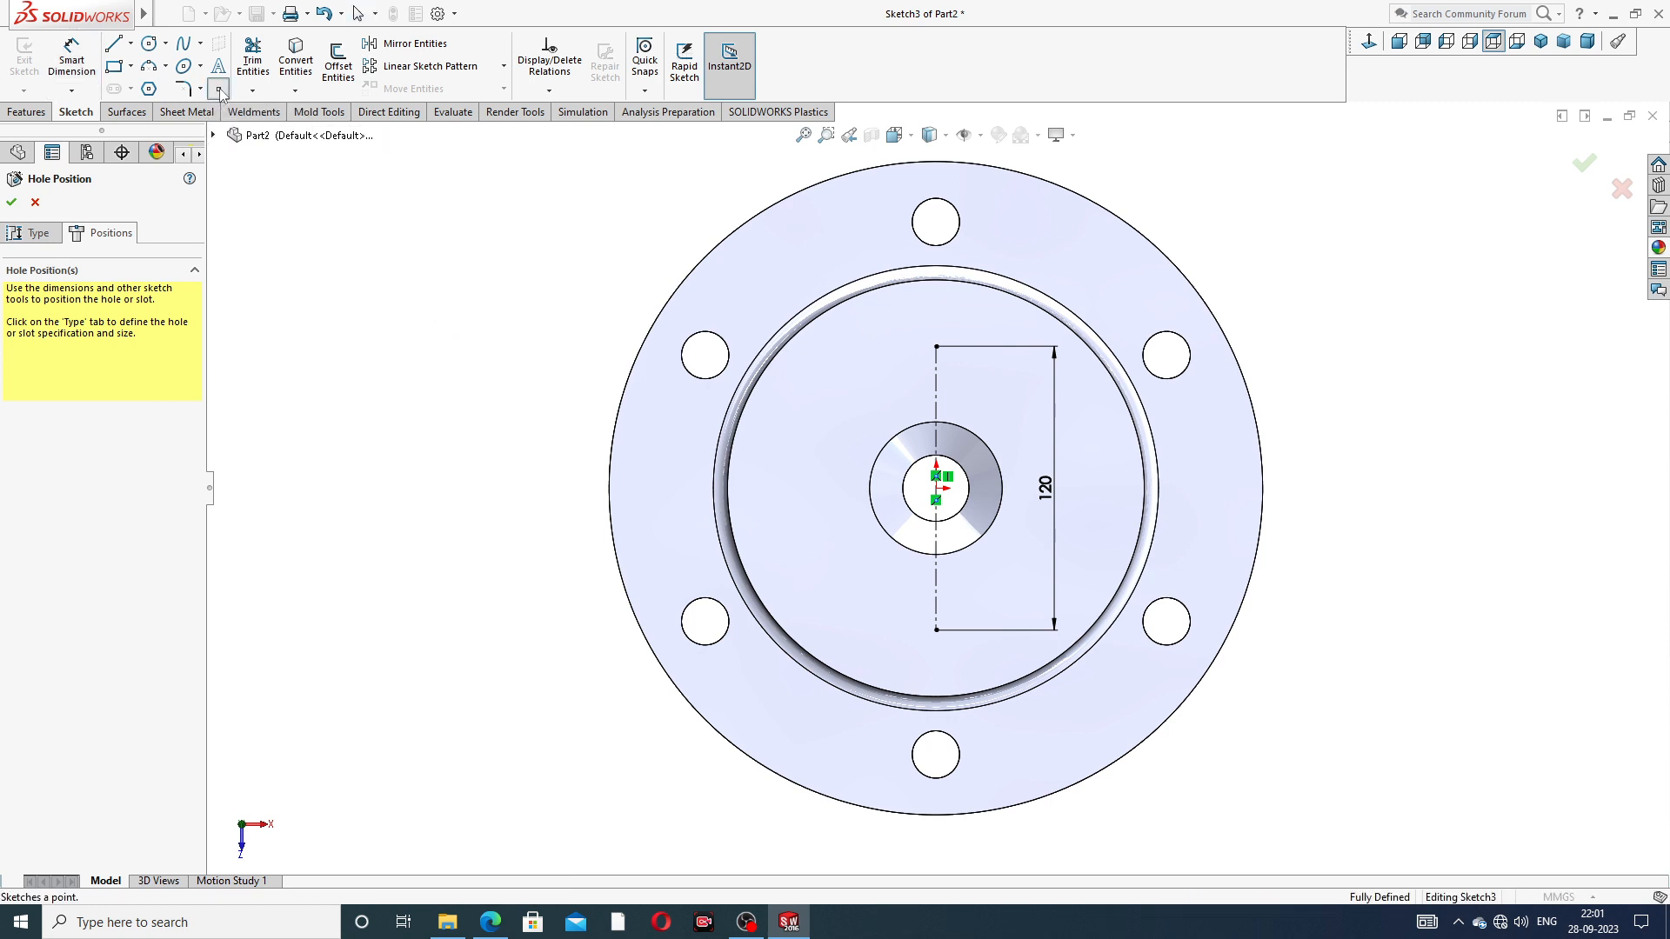
click(936, 347)
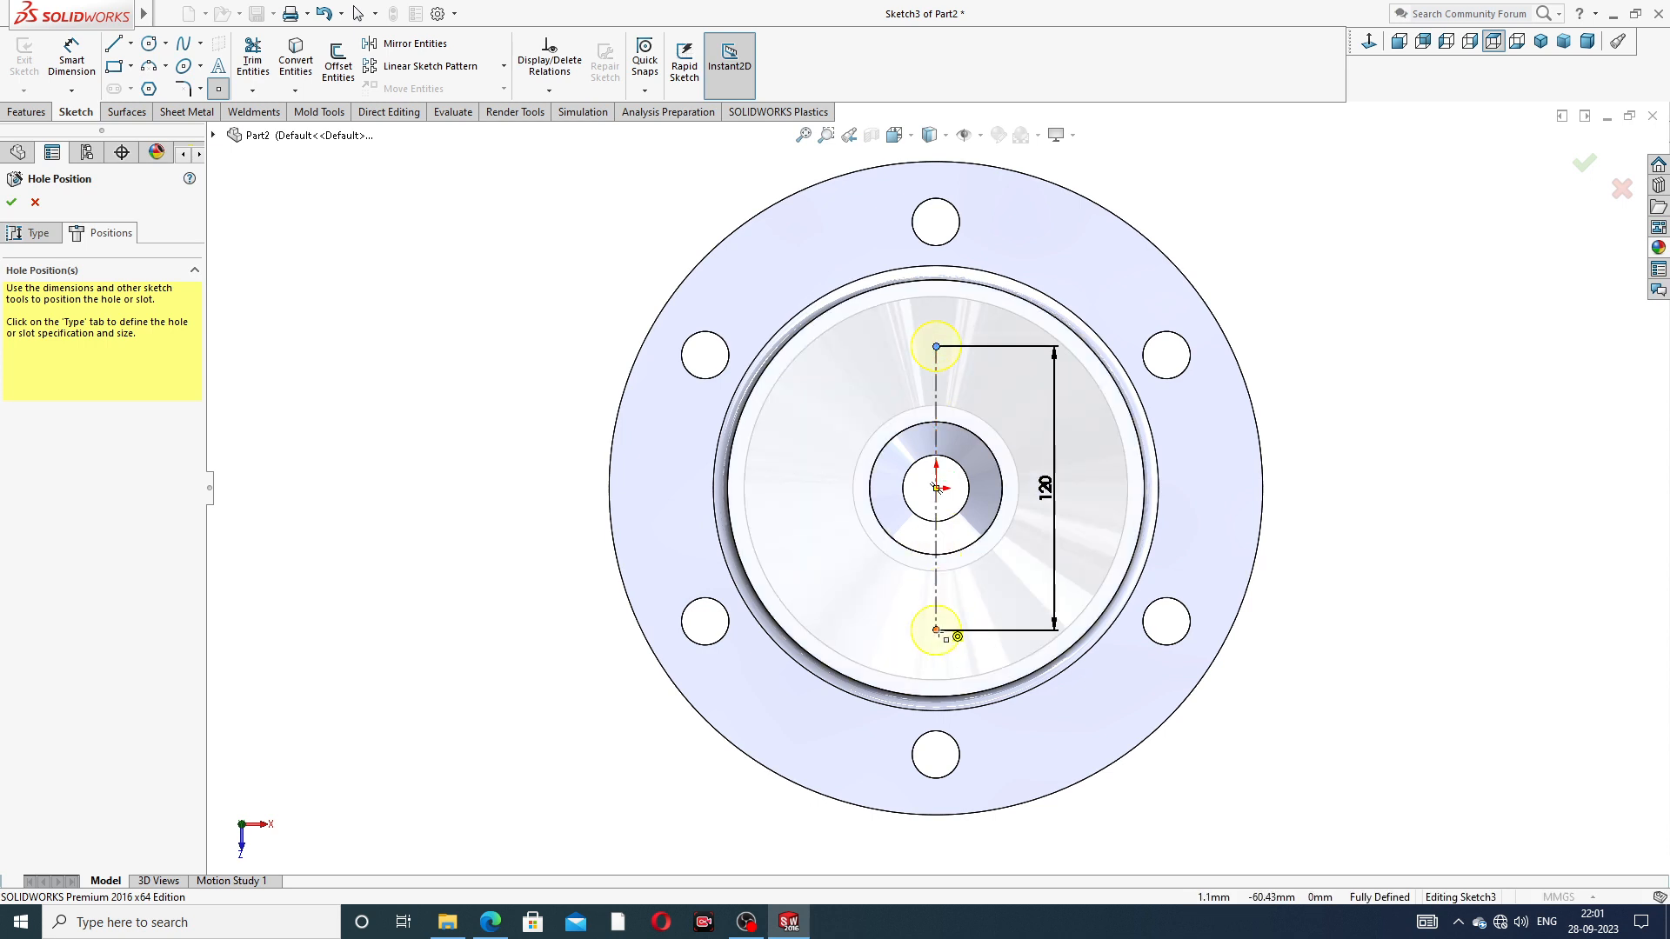
click(936, 629)
right_click(1285, 279)
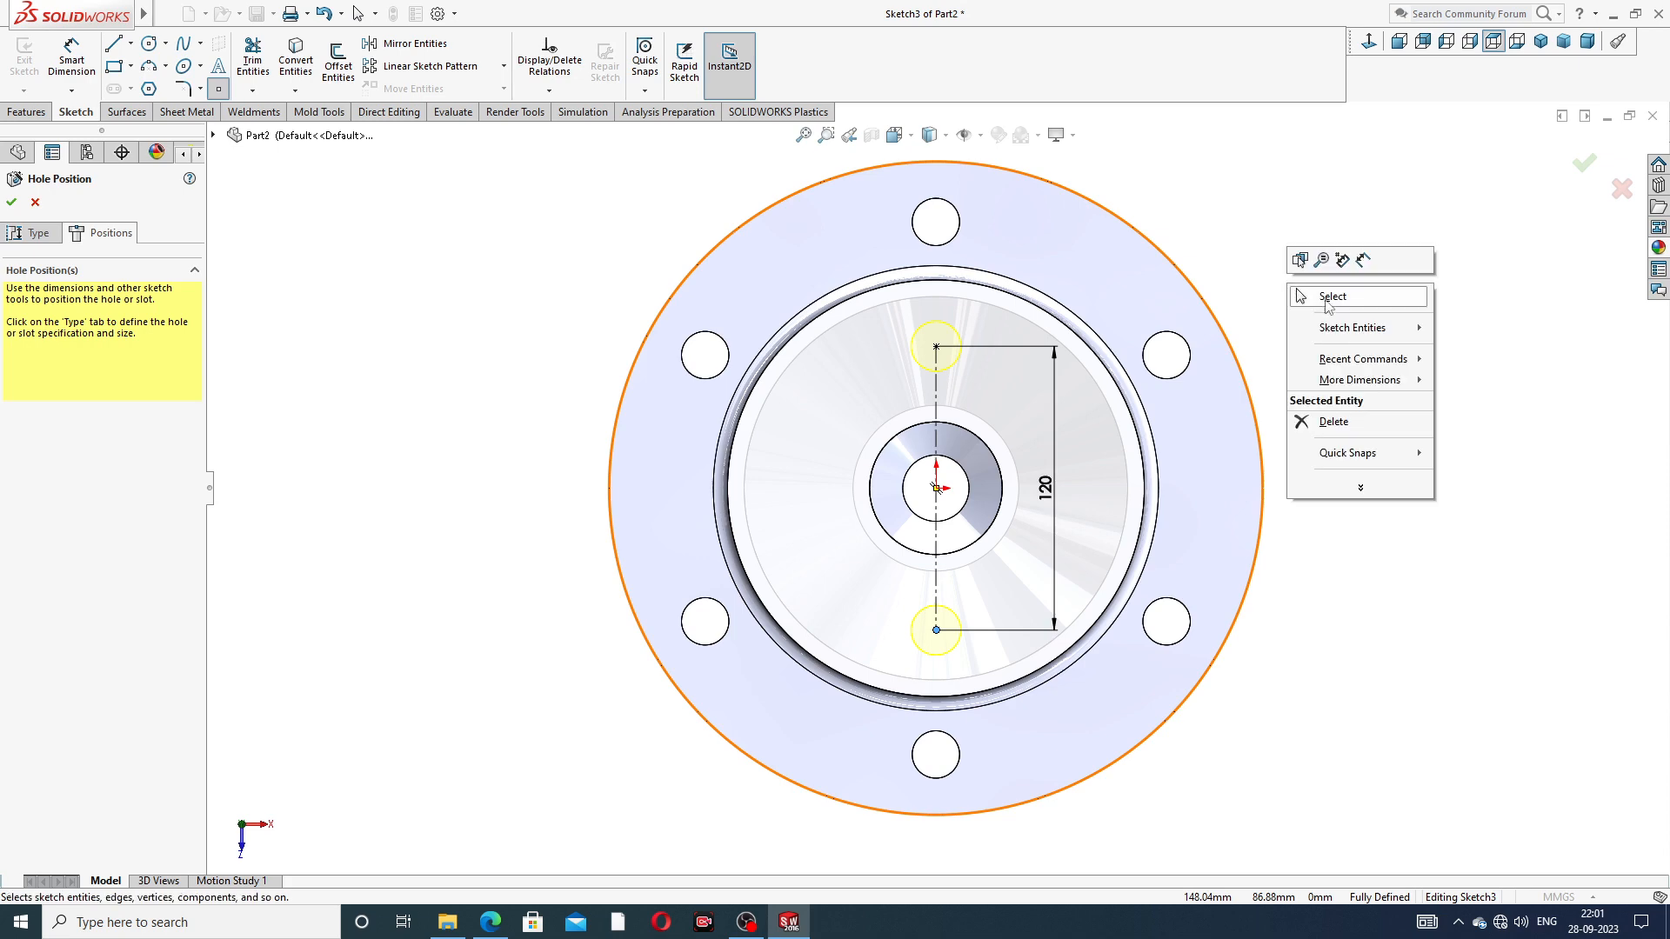
click(1328, 304)
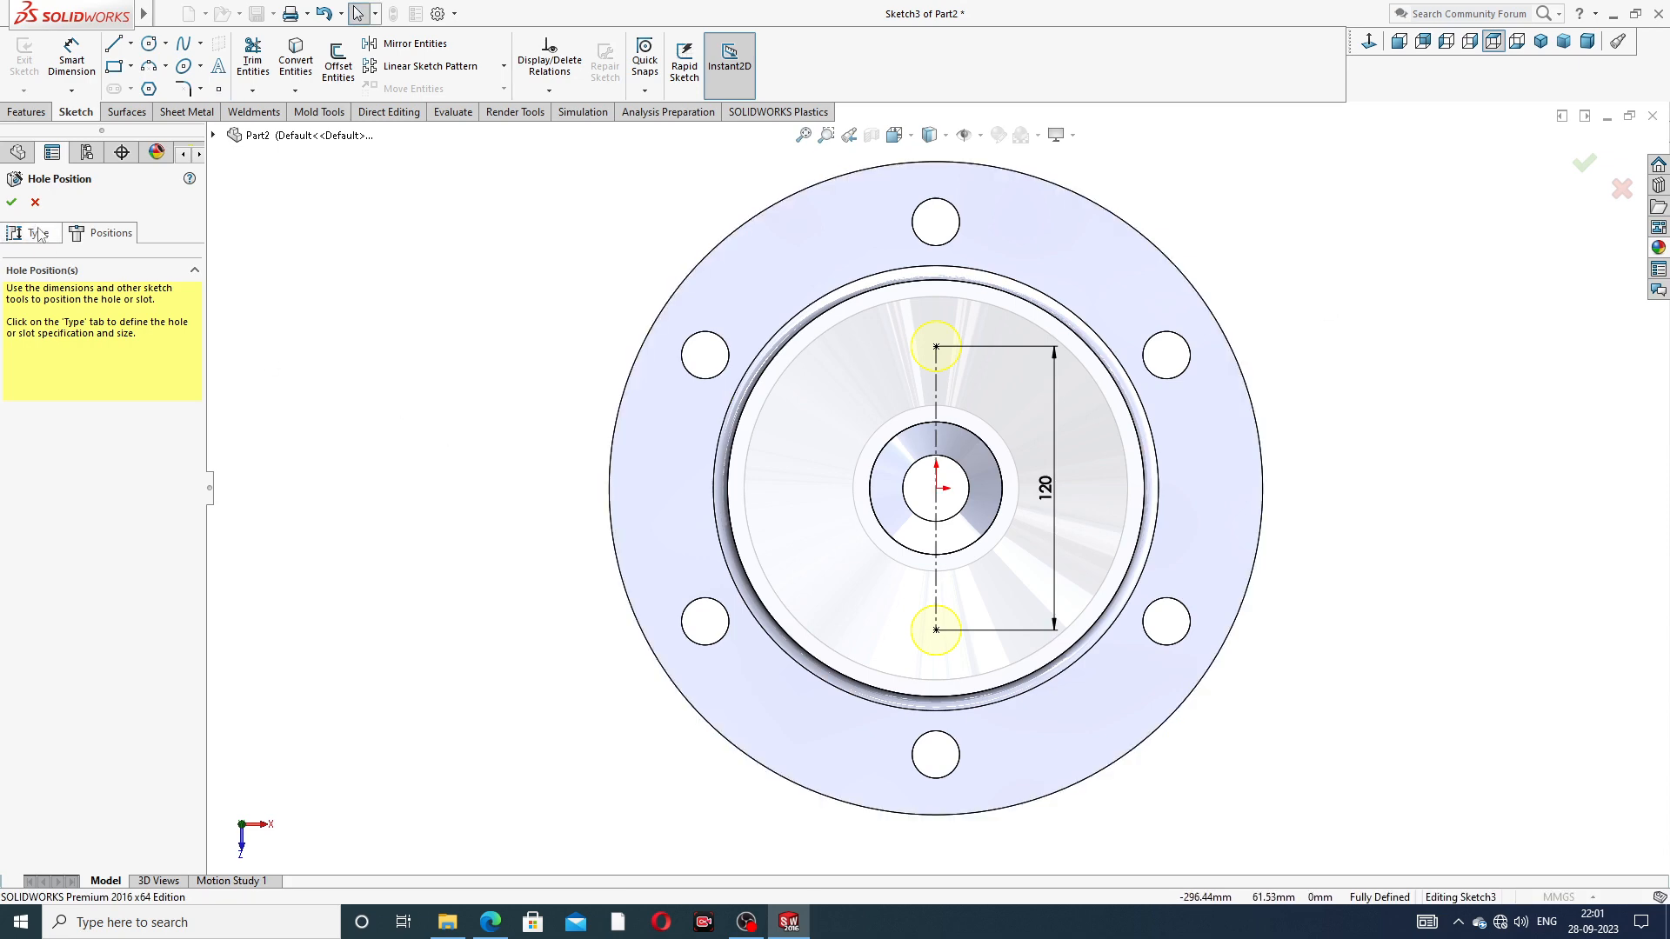
click(12, 204)
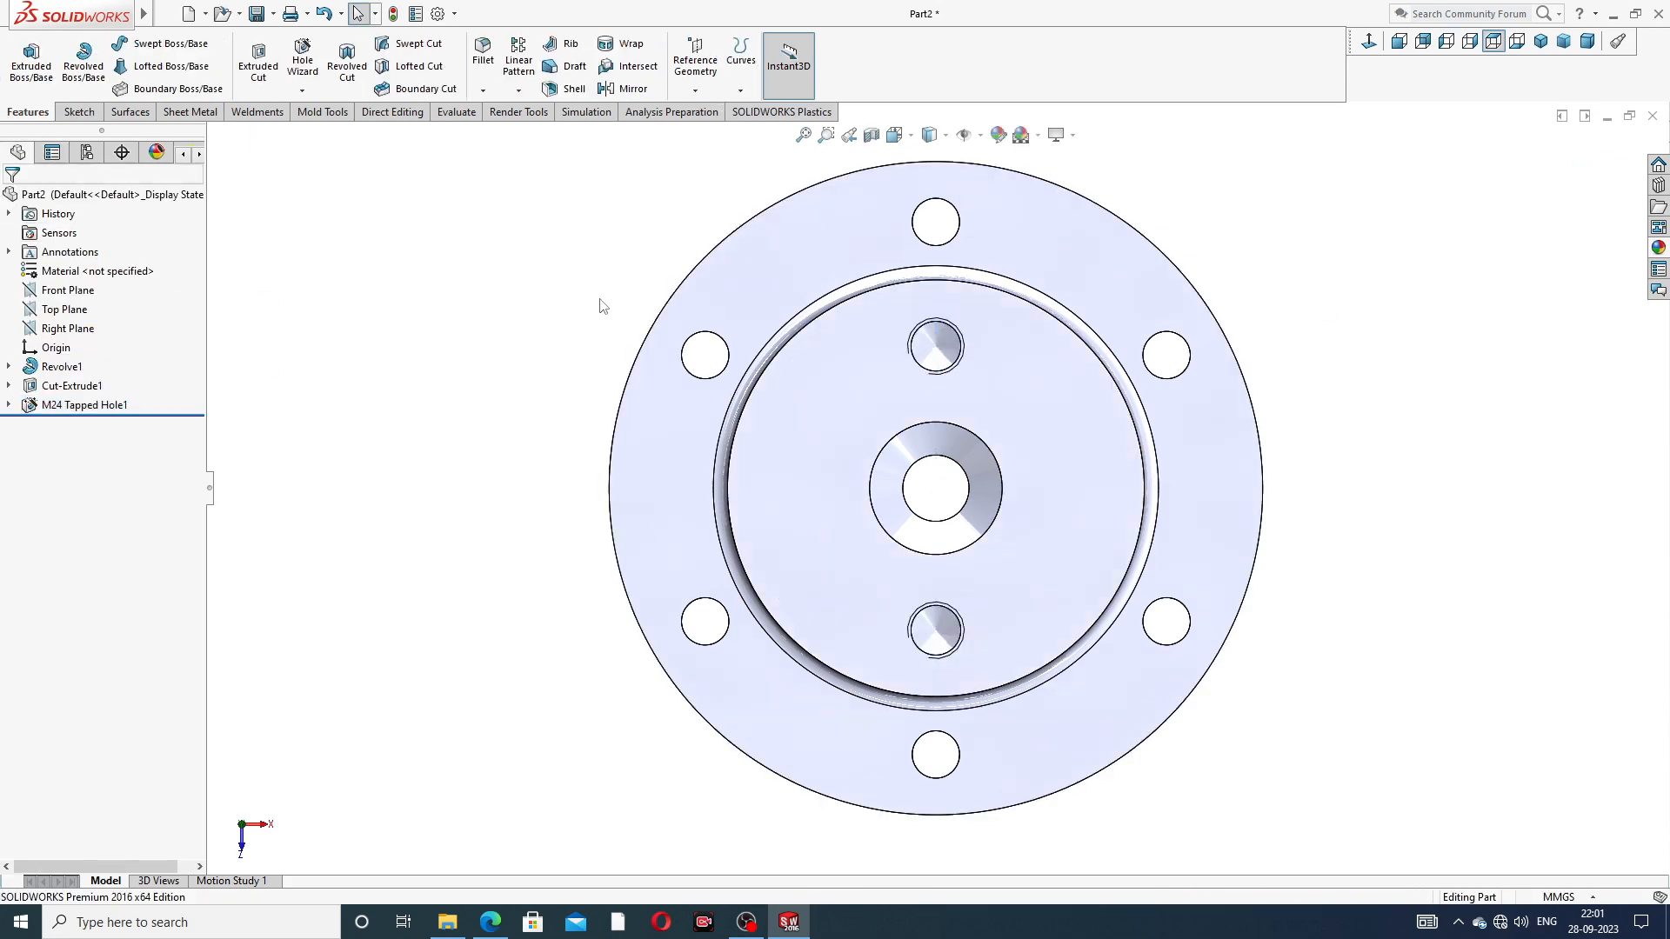
- Enable shaded cosmetic threads in the document's detailing properties
middle_drag(1181, 484, 1006, 340)
scroll(1009, 339, down, 3)
scroll(893, 356, down, 2)
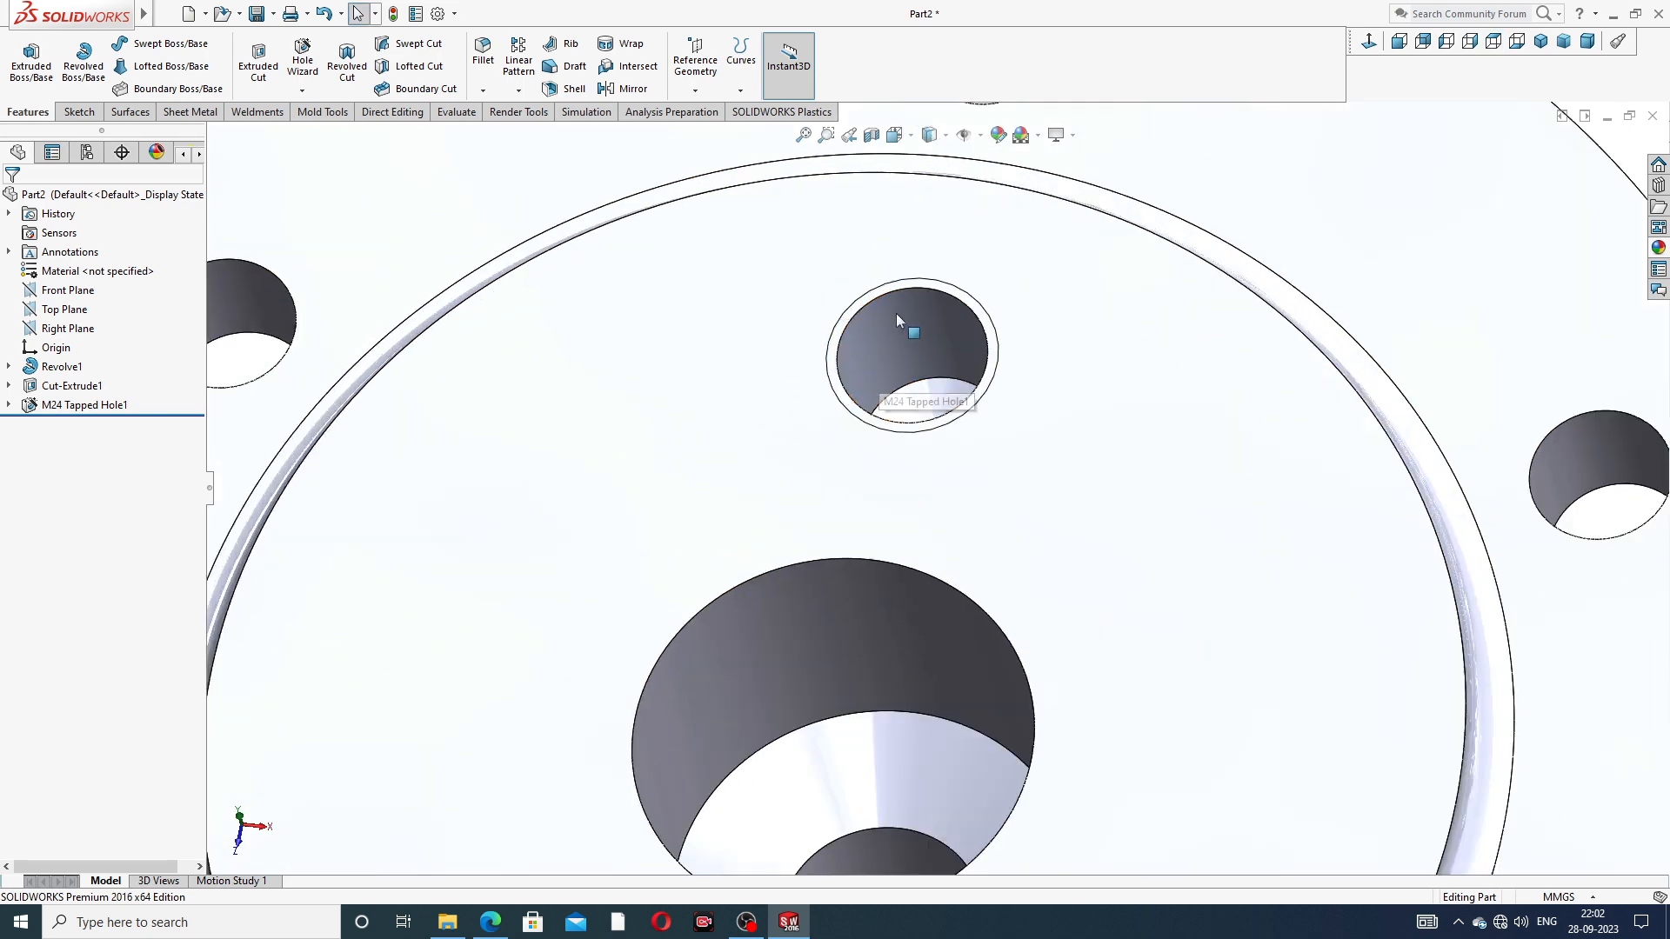
click(435, 14)
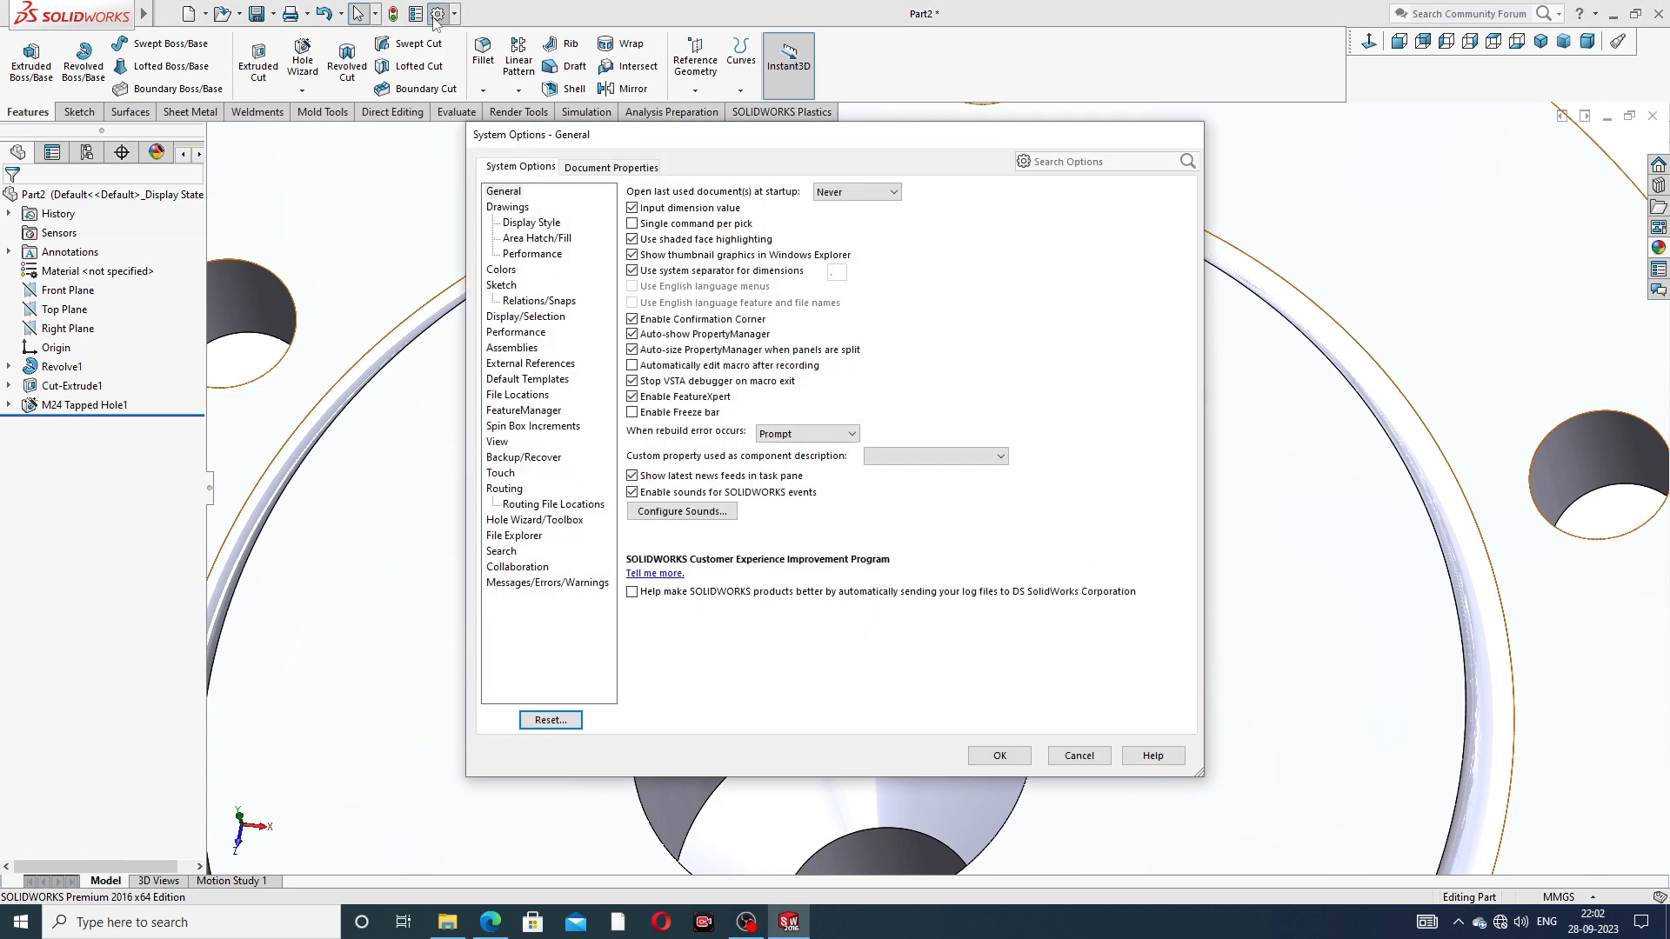
click(573, 168)
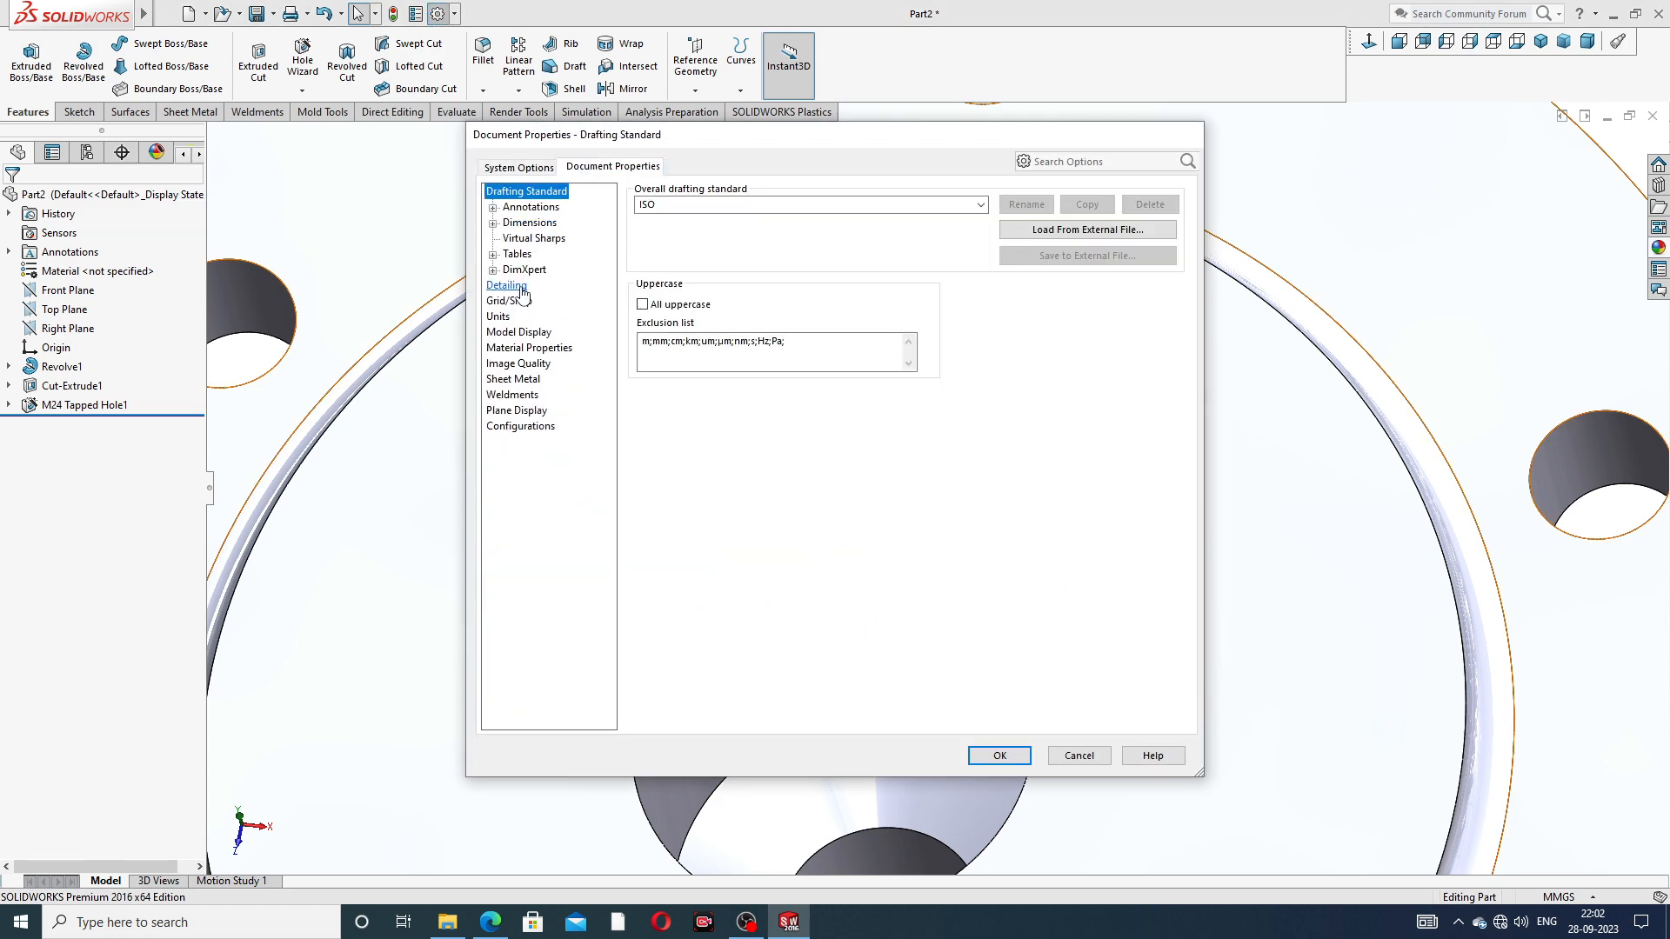
click(508, 286)
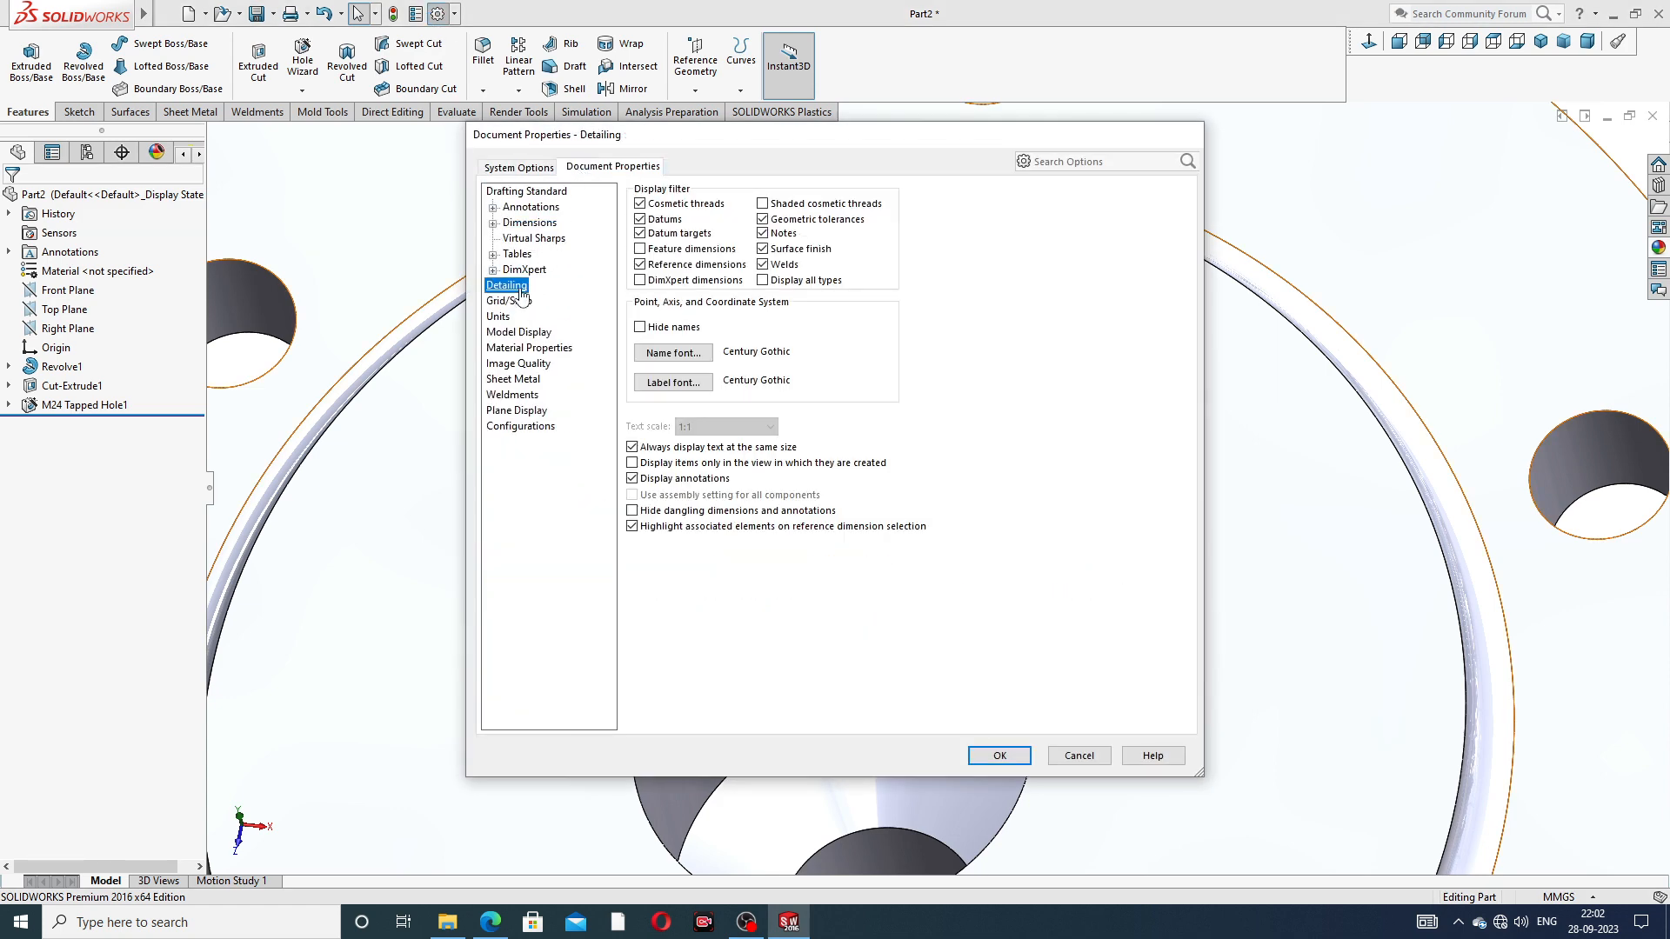
click(763, 205)
click(999, 755)
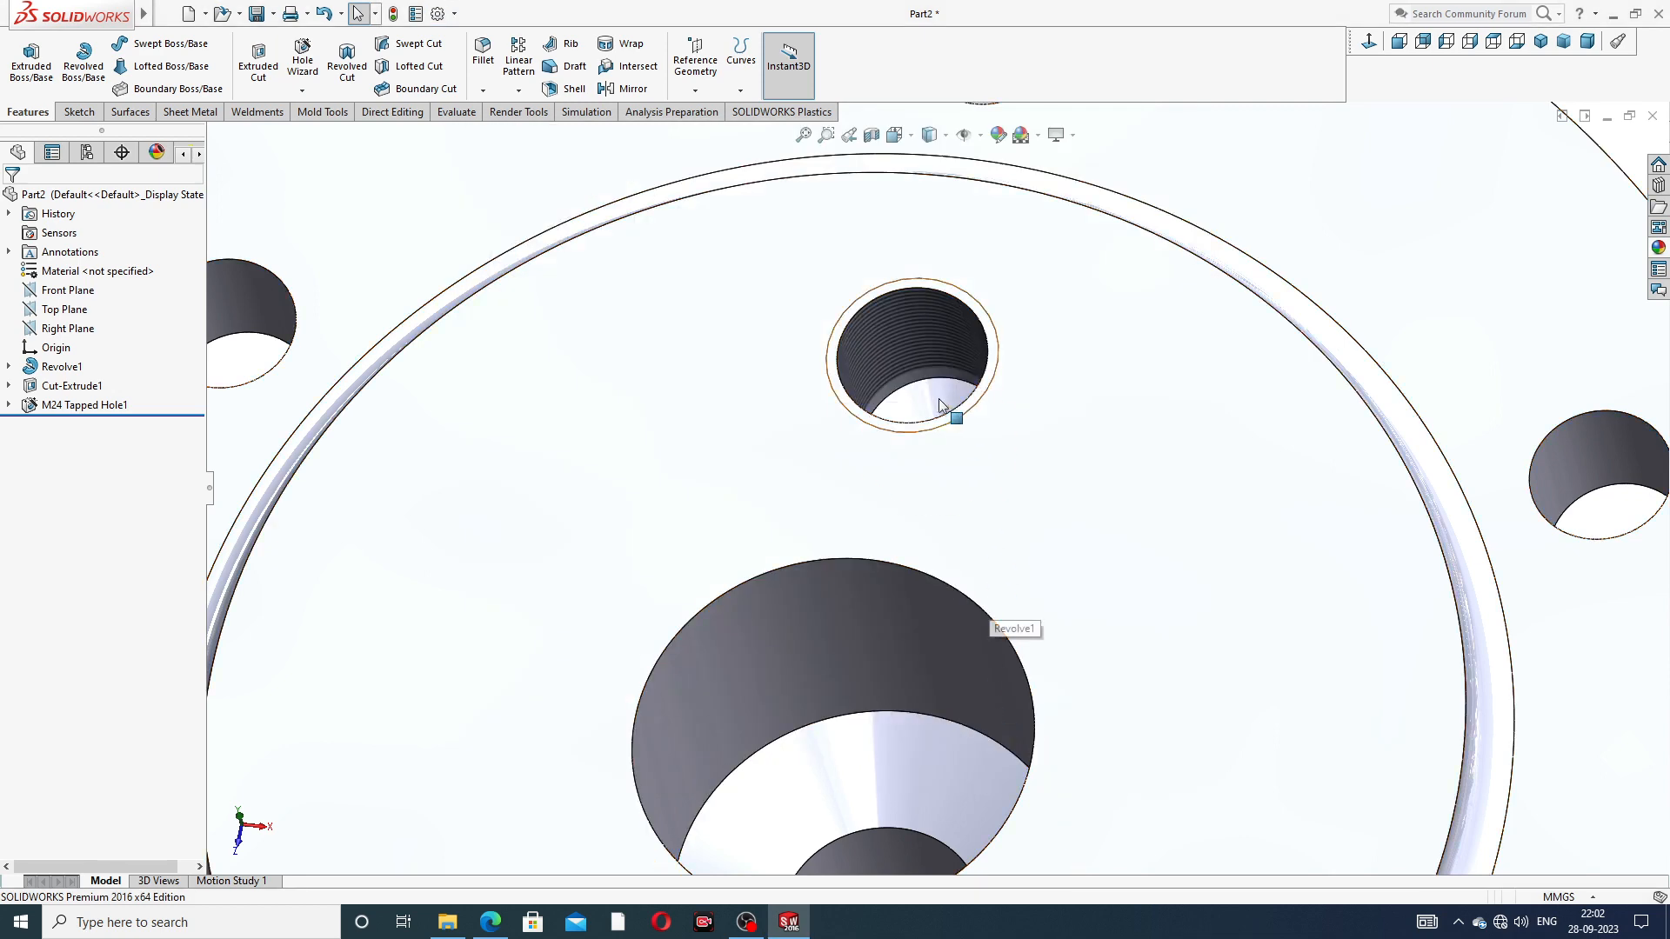
- Examine the shaded threads inside the M24 holes on the raised central face from close up and from several angles
scroll(957, 348, up, 5)
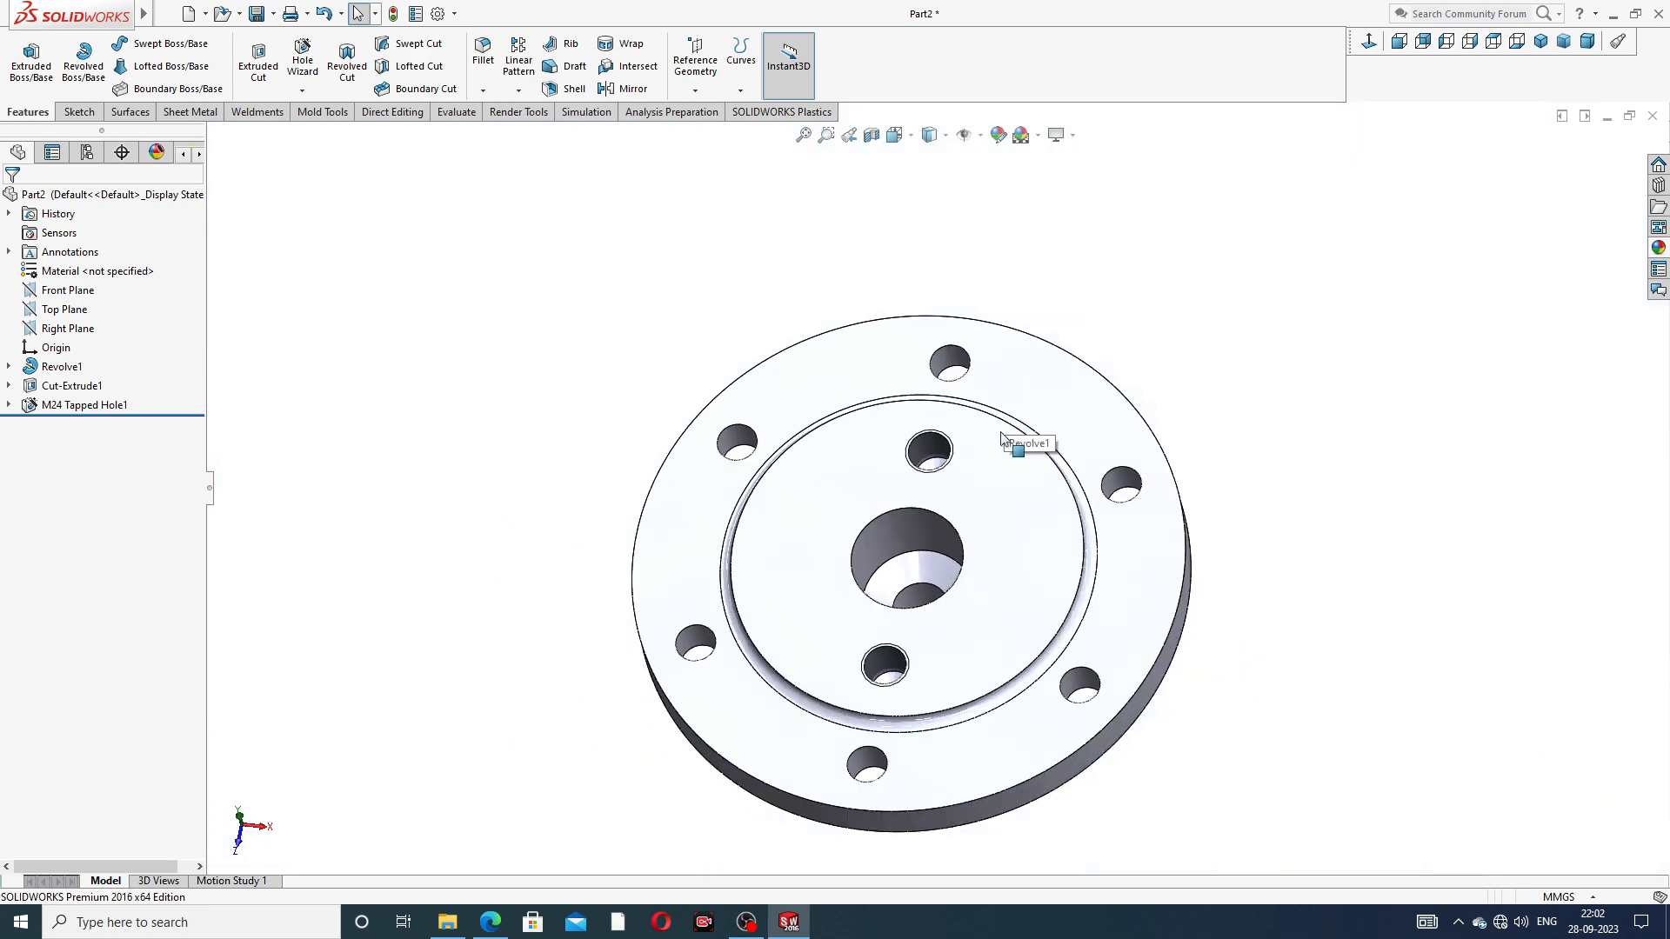
scroll(943, 469, down, 8)
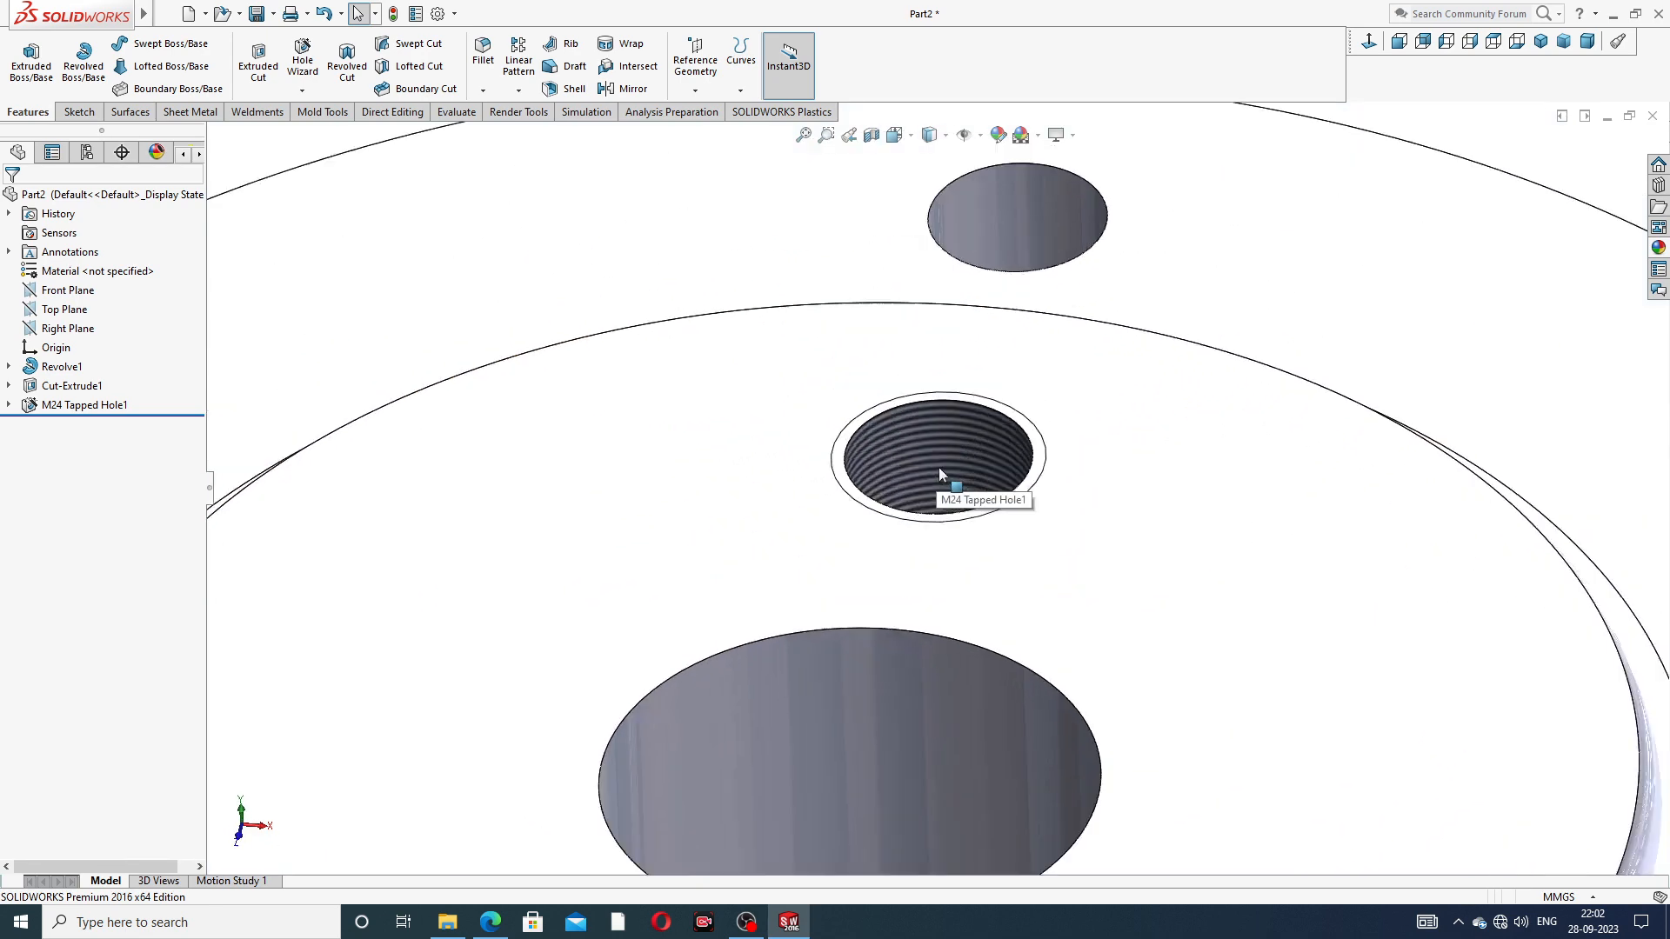
middle_drag(948, 513, 963, 628)
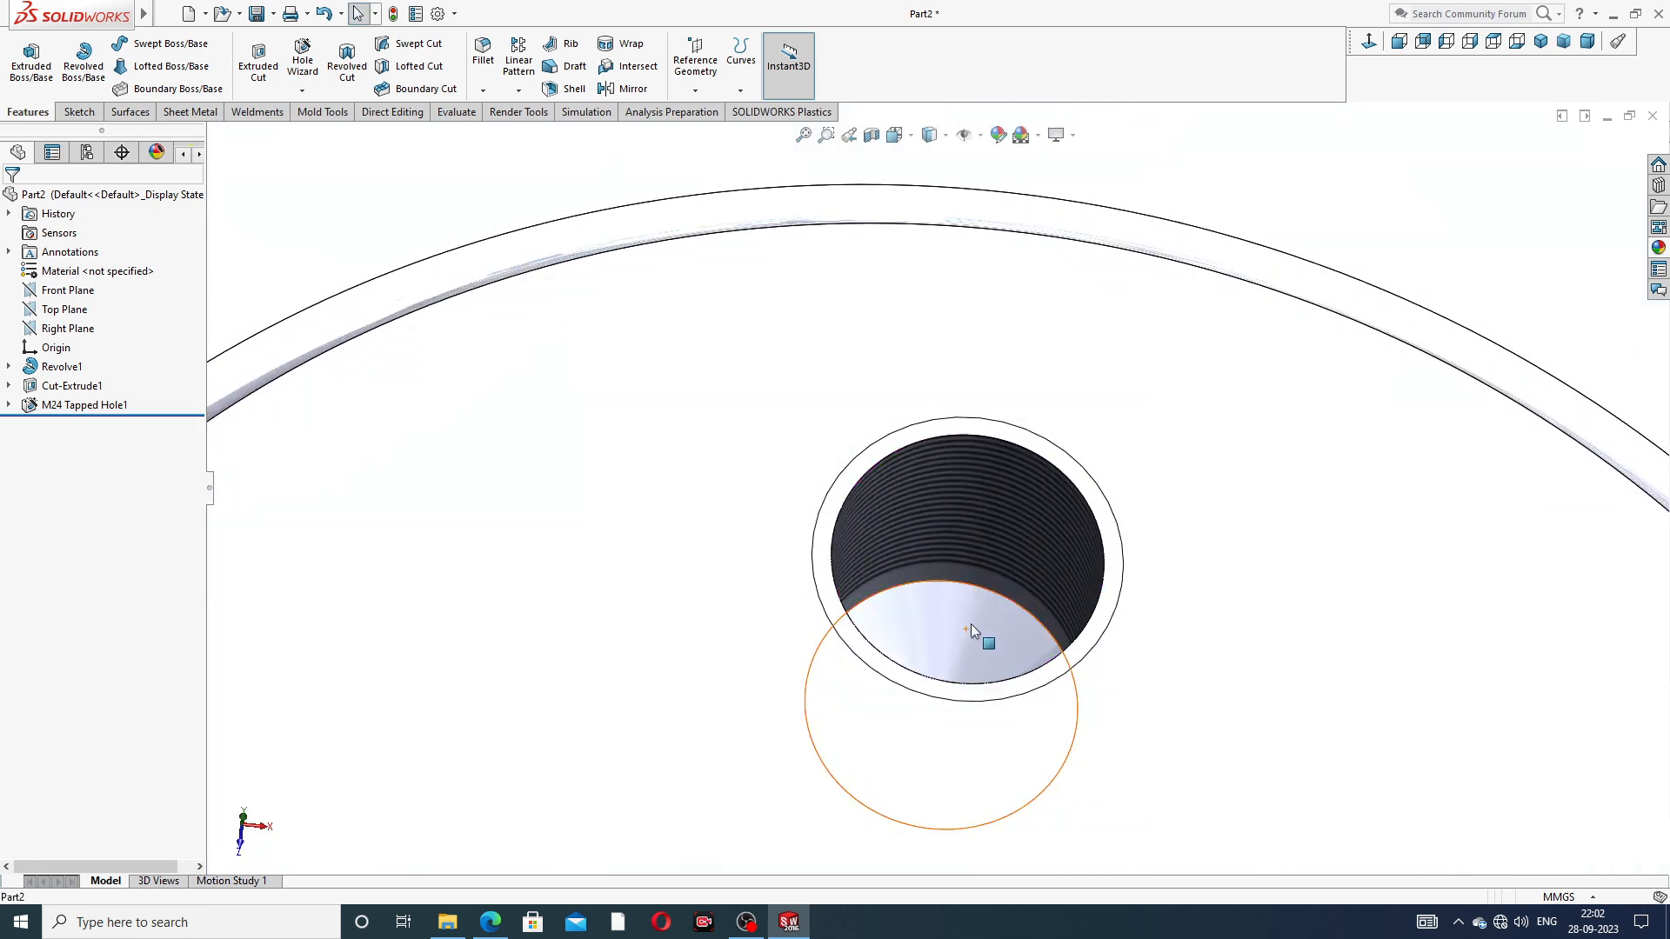
scroll(972, 624, up, 3)
scroll(1000, 635, up, 5)
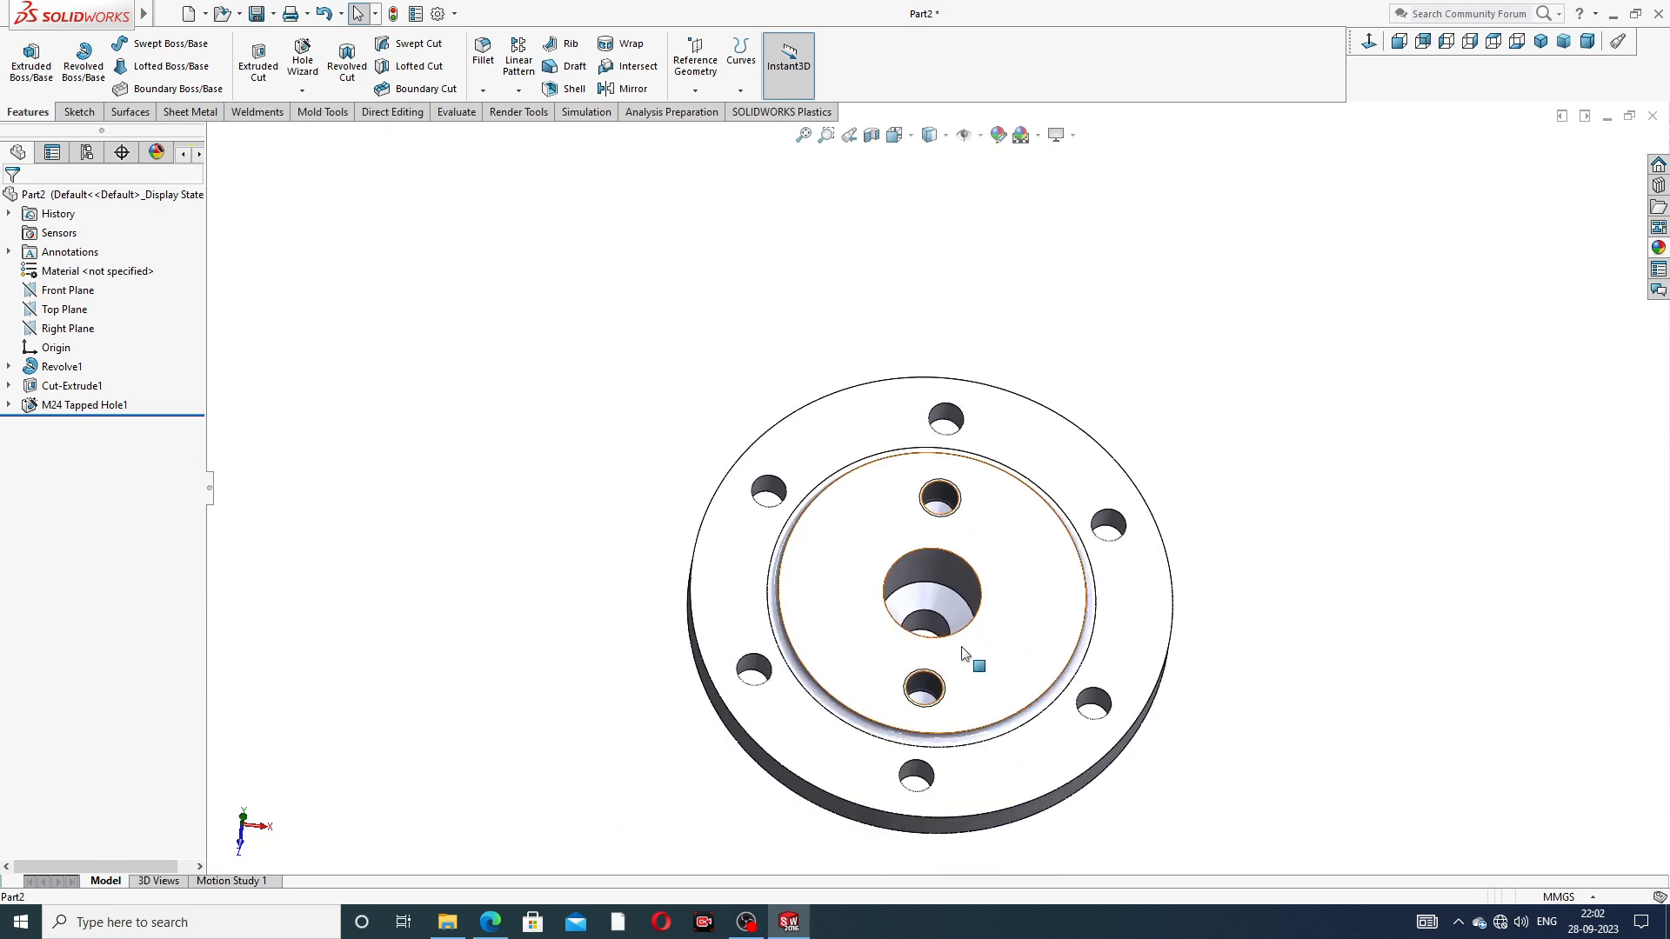
scroll(963, 652, down, 2)
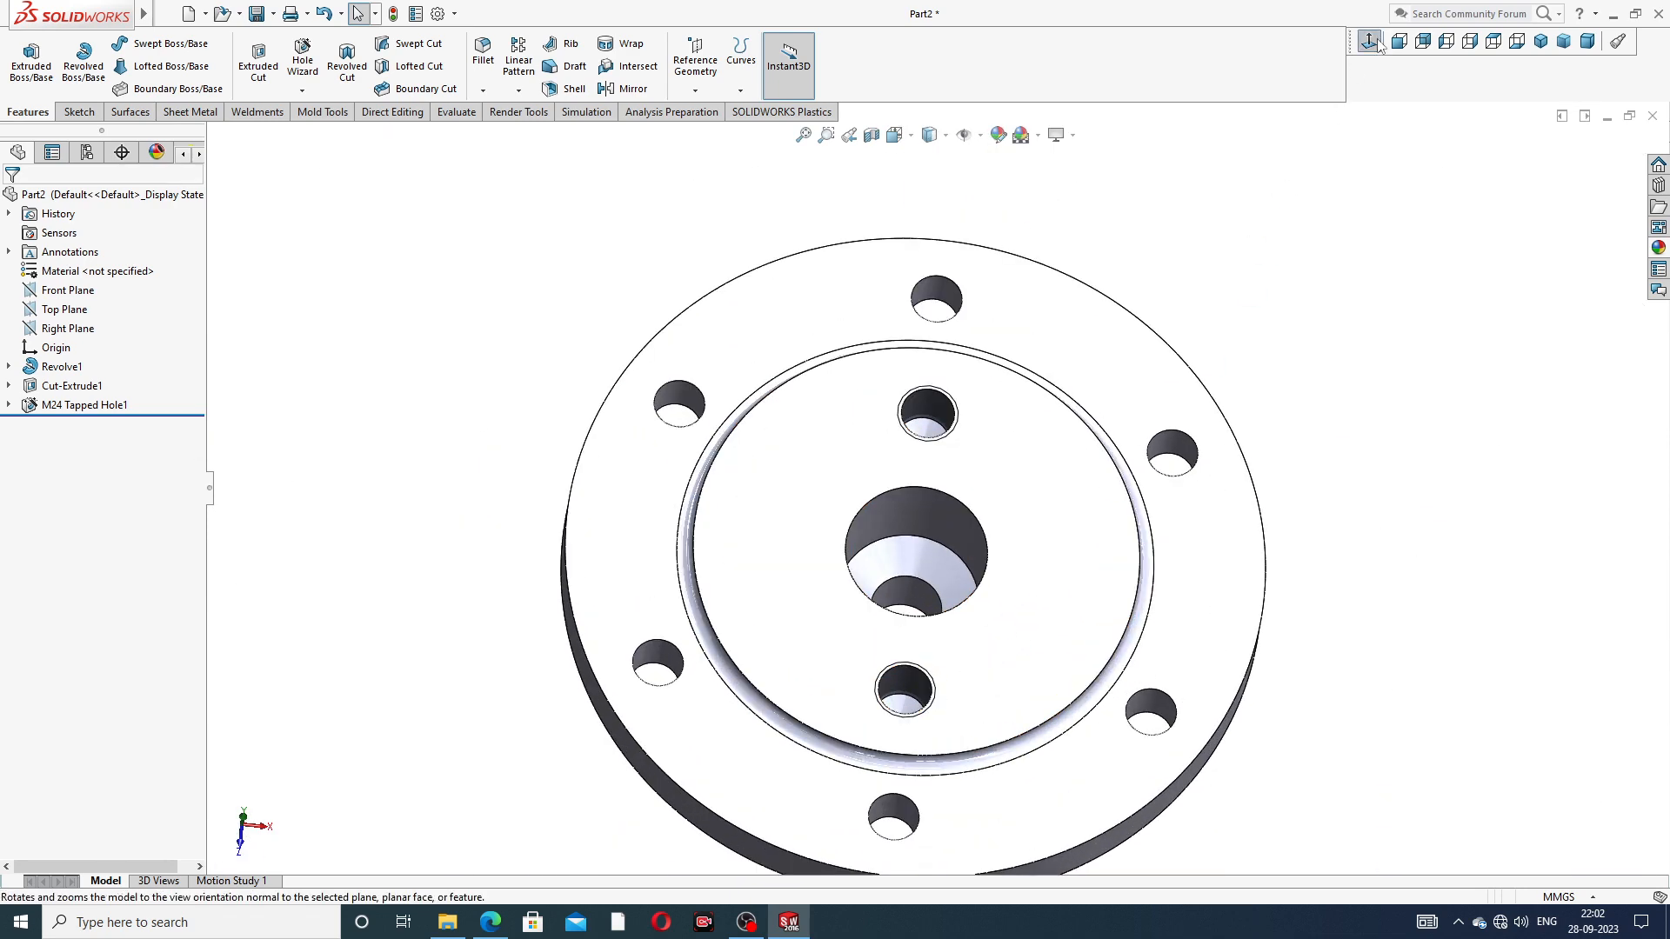
click(1493, 41)
middle_drag(1037, 445, 1010, 369)
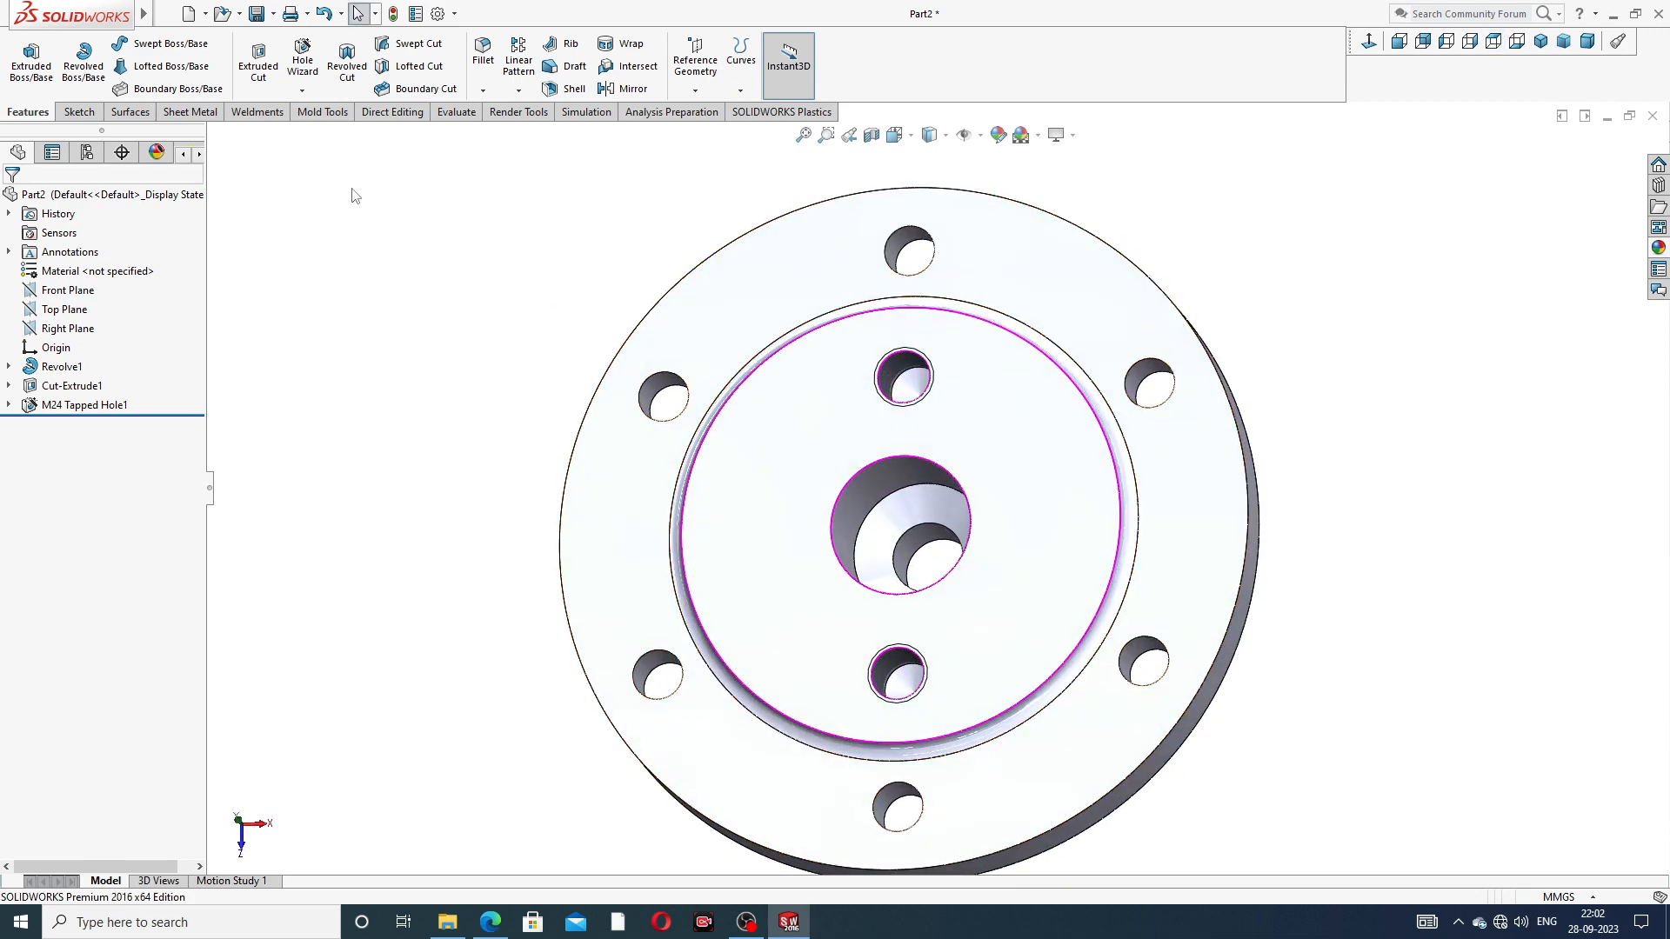
- Start another Hole Wizard bottoming tapped hole, check the valve cover PDF drawing in the browser, and set the hole size to M12
click(302, 90)
click(319, 114)
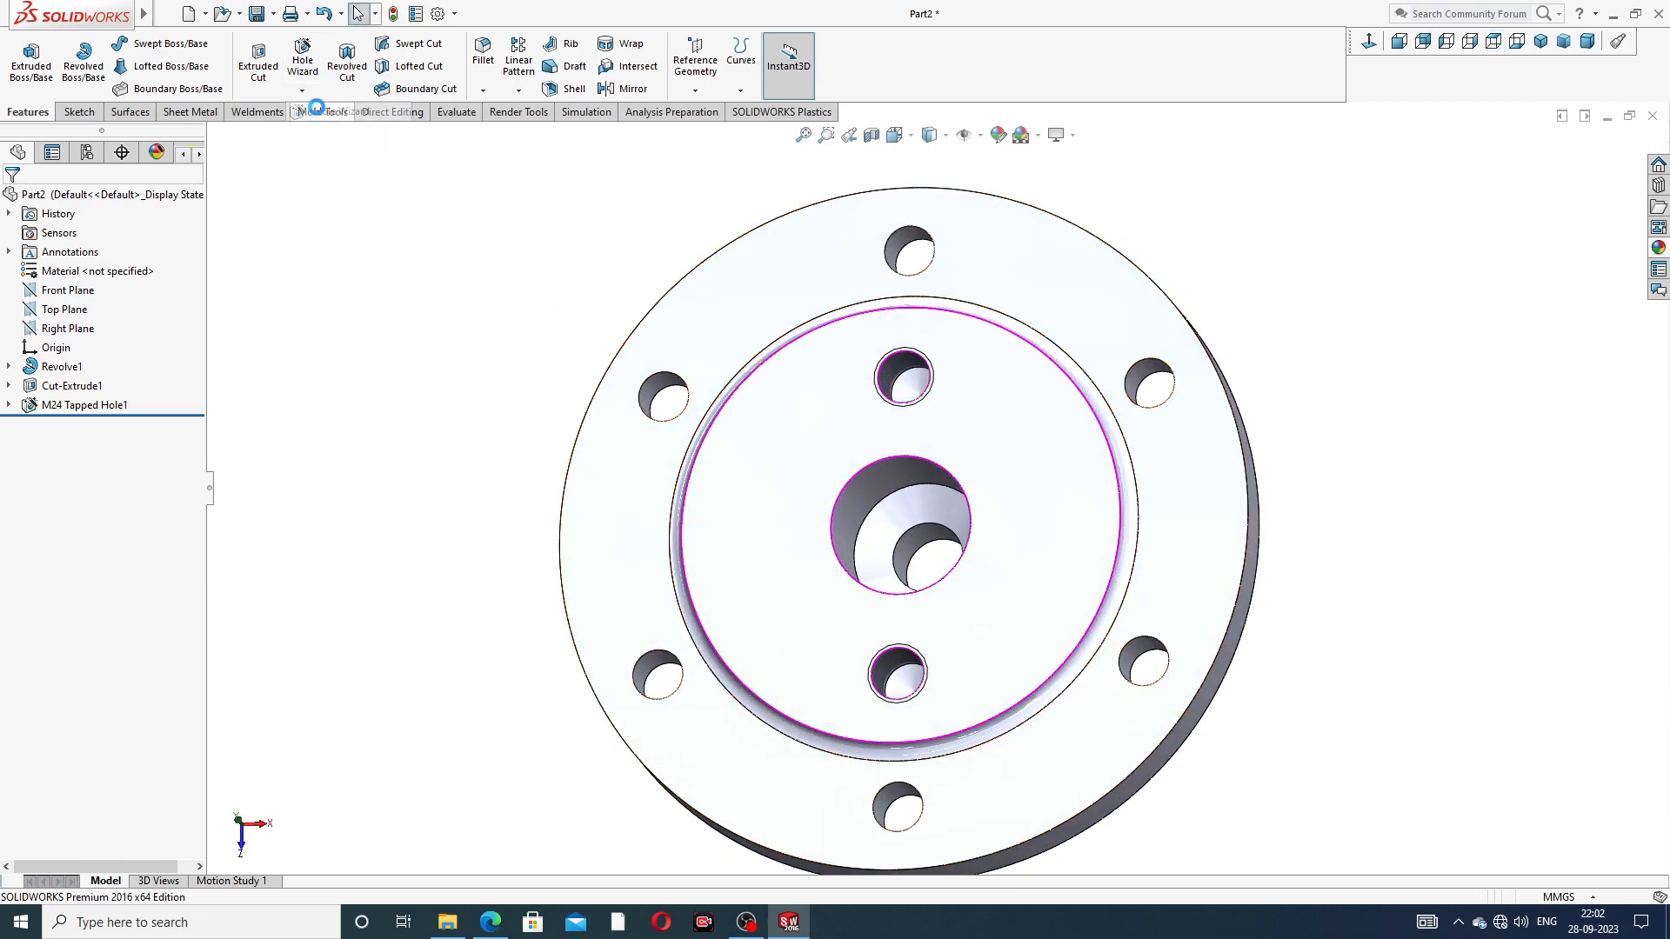
click(490, 922)
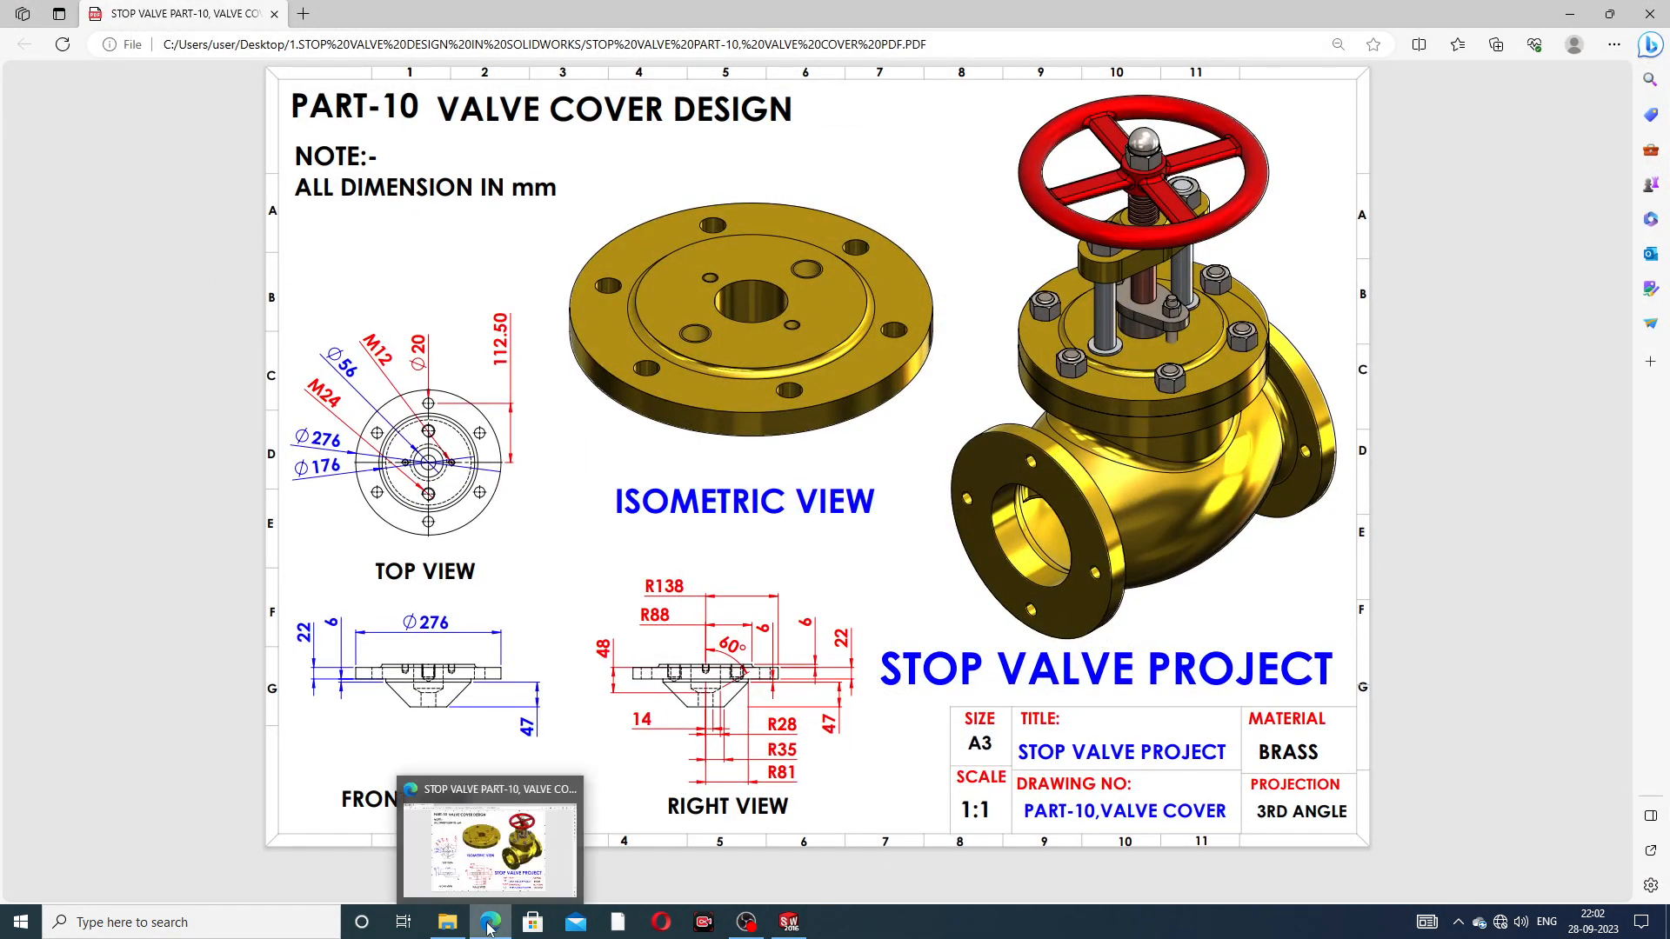
click(464, 866)
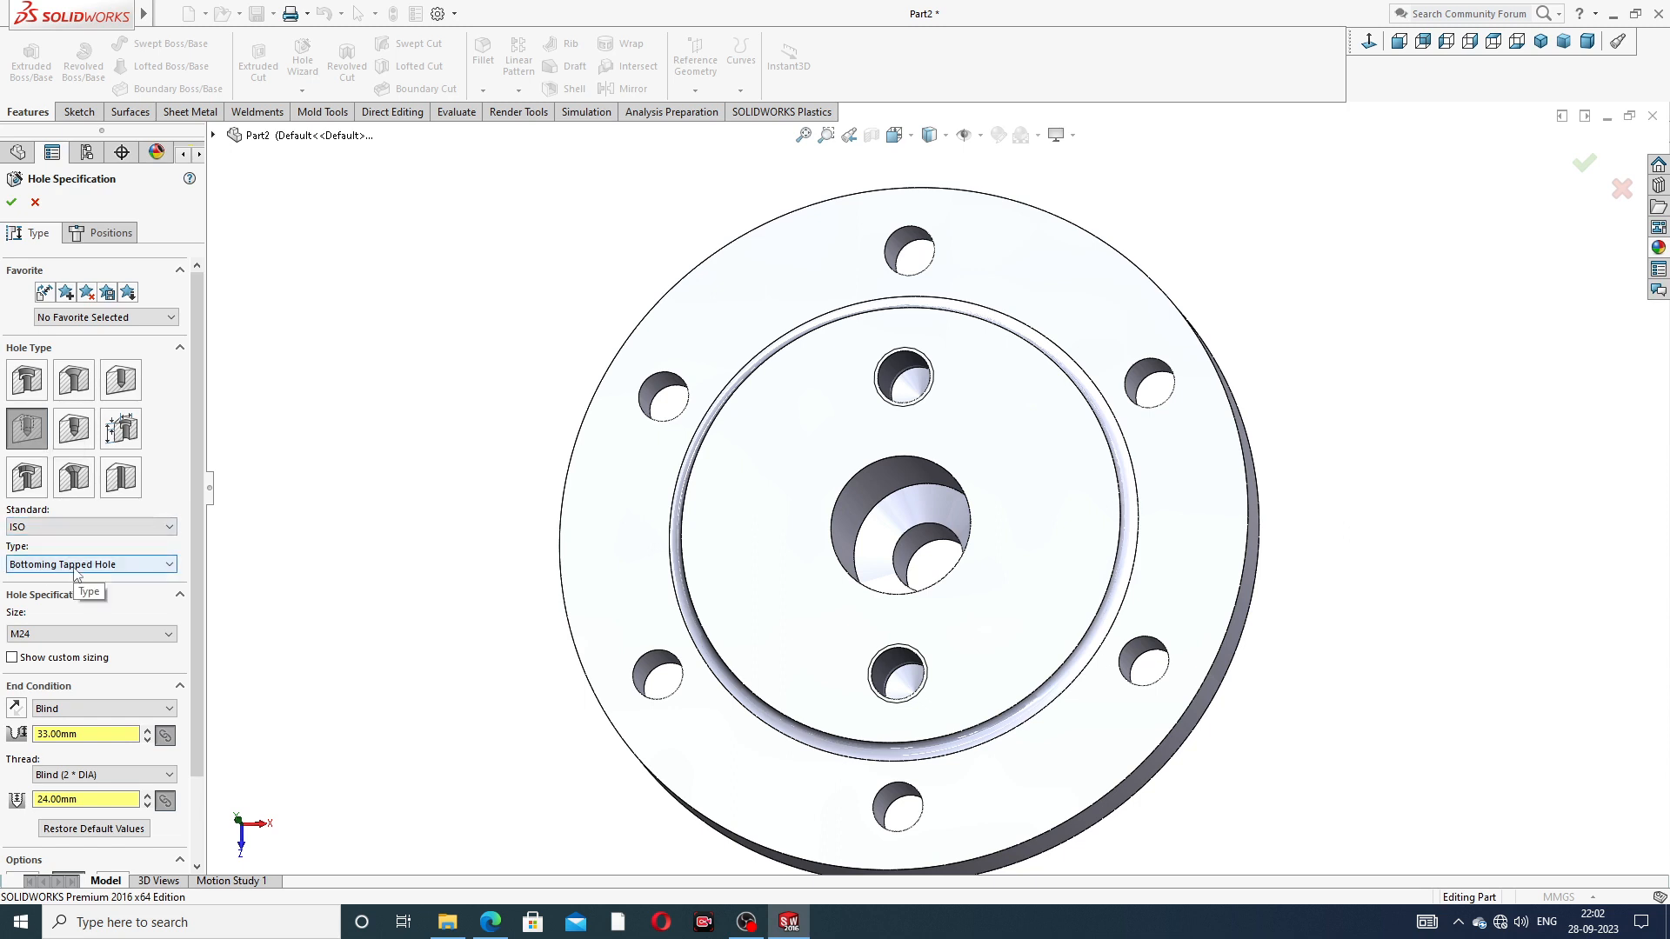
click(48, 635)
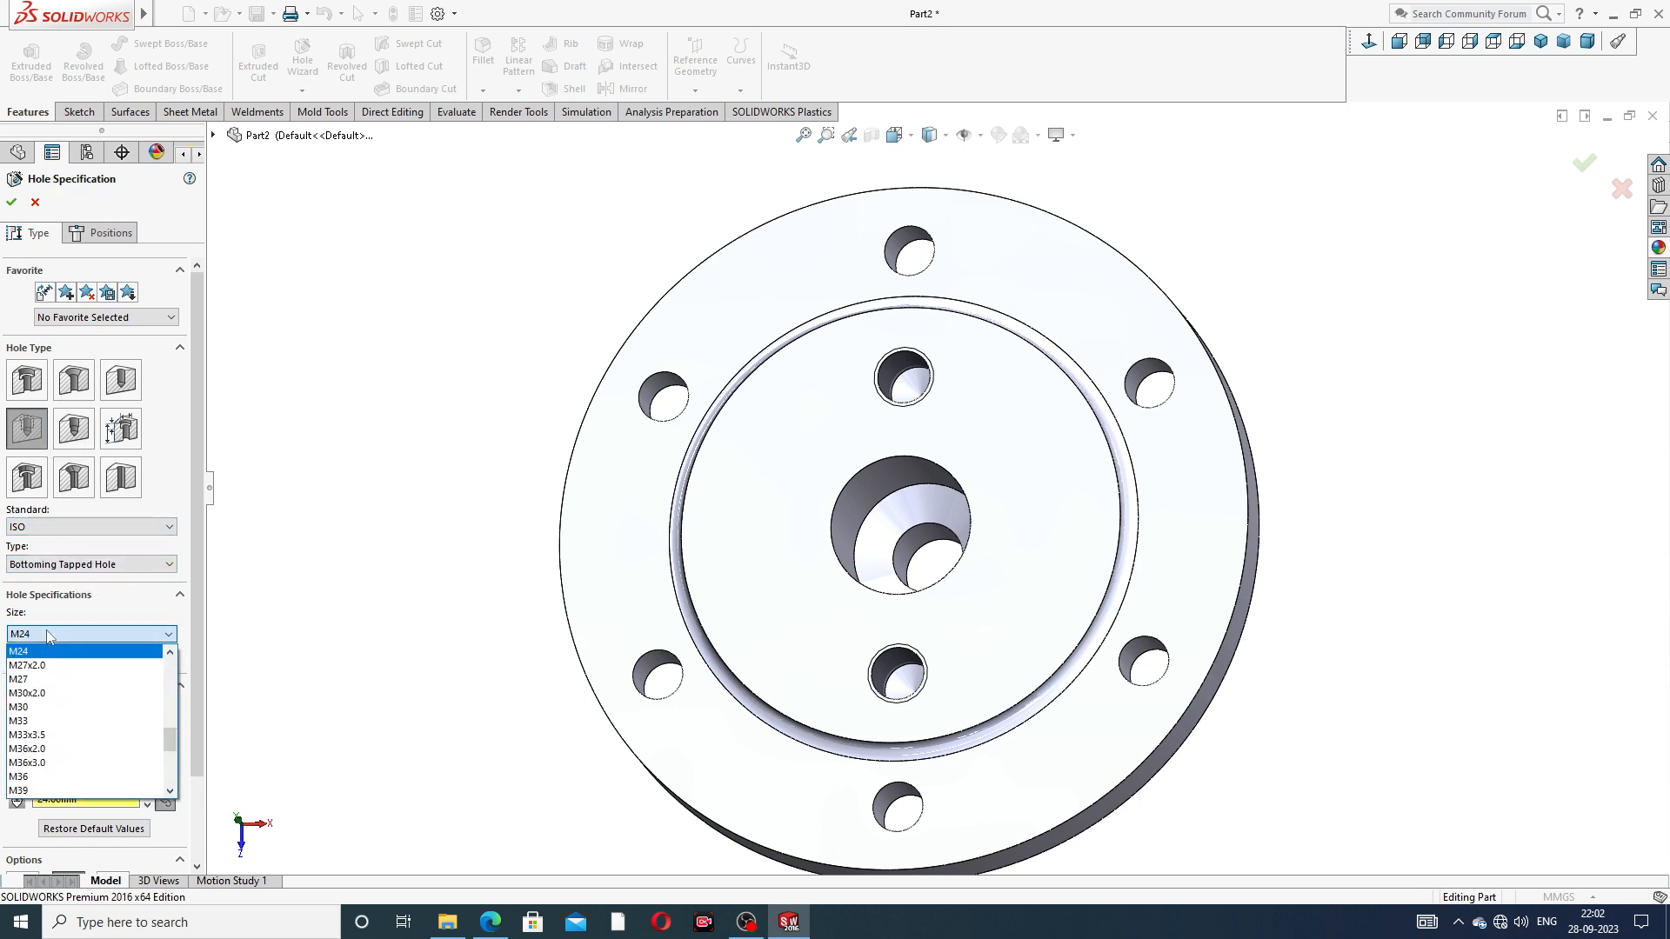
scroll(57, 696, up, 5)
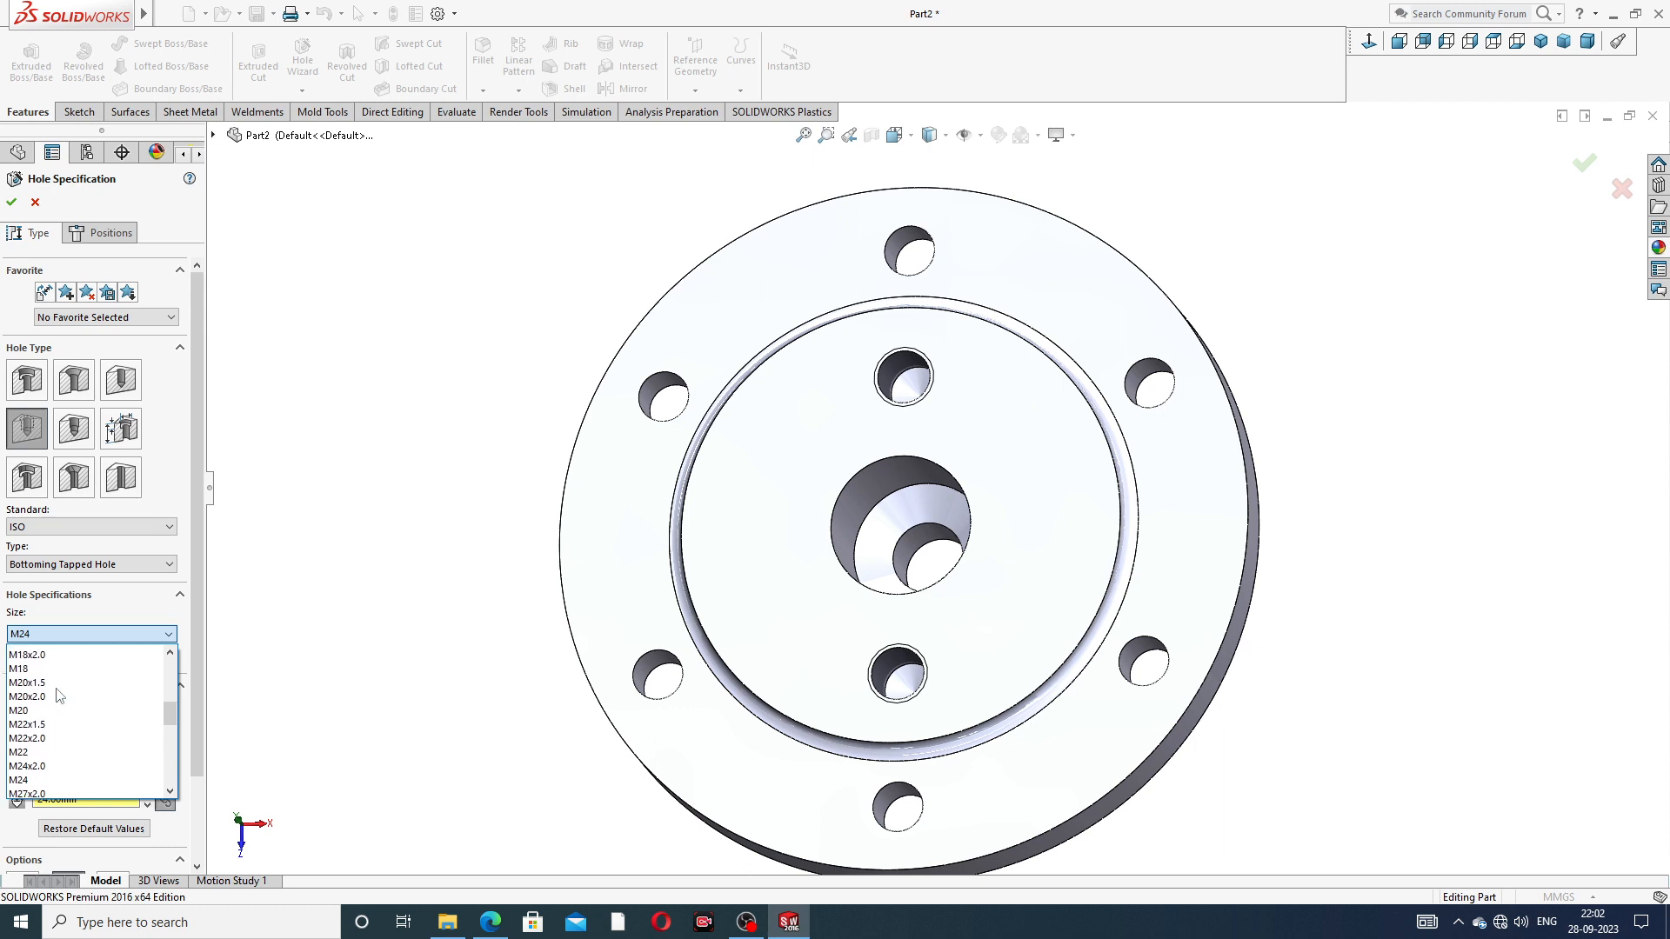
scroll(58, 696, up, 1)
click(44, 696)
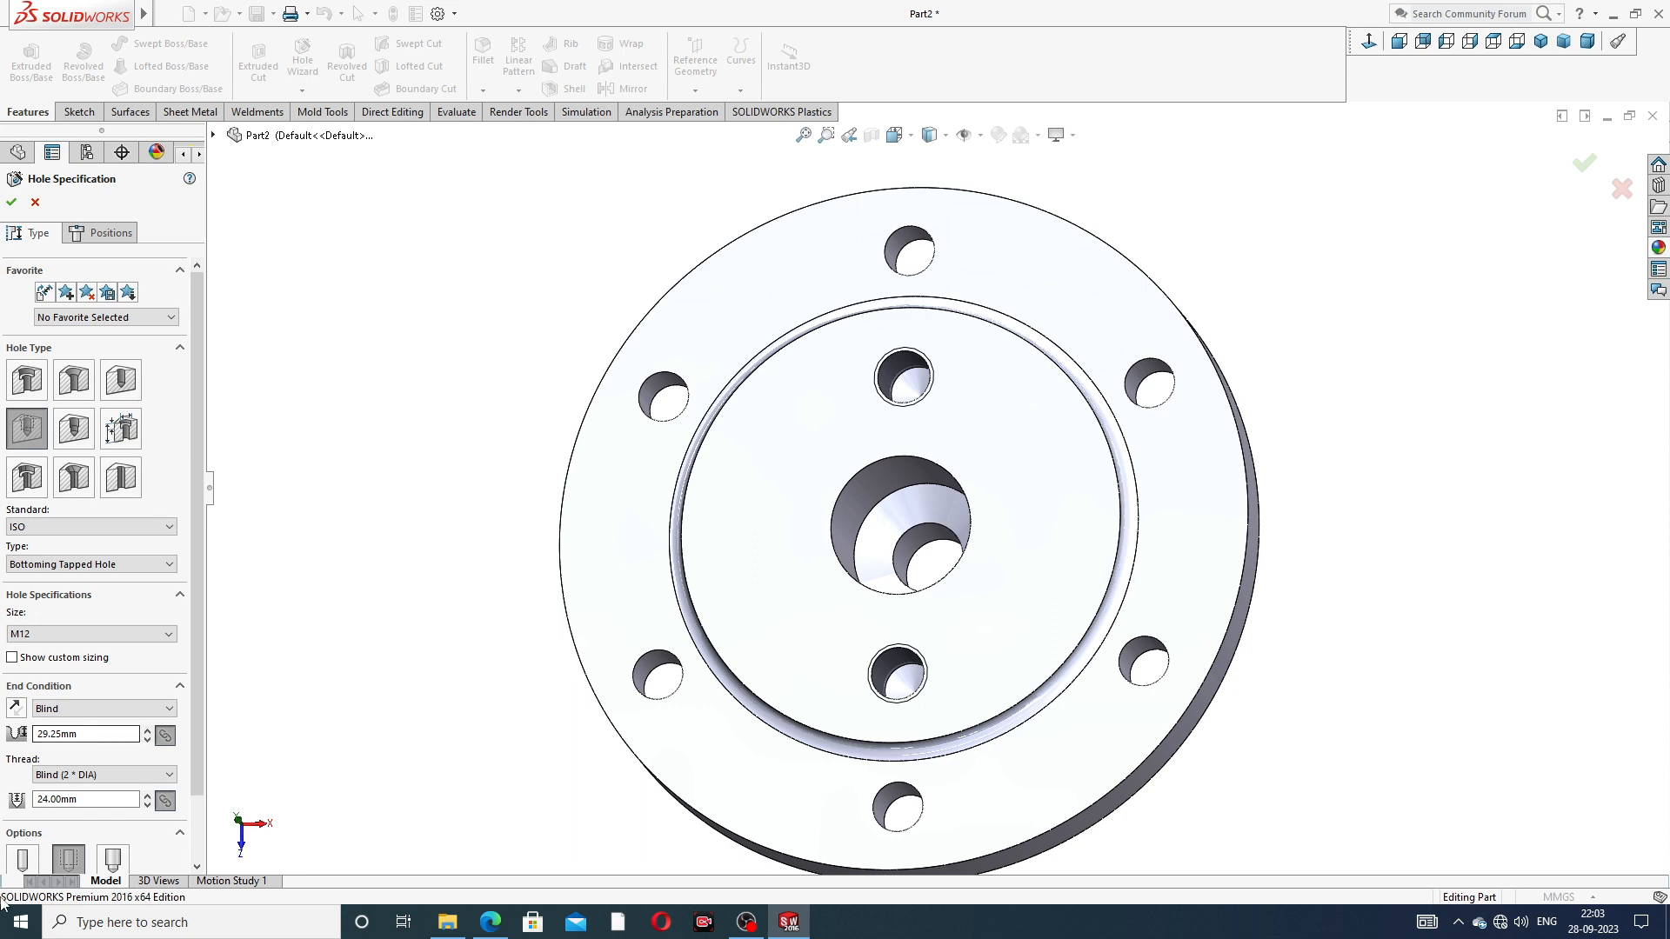
- Set the M12 tapped hole's blind depth to 15 mm and its thread depth to 12 mm, and review its specification
click(88, 733)
double_click(88, 733)
text(15)
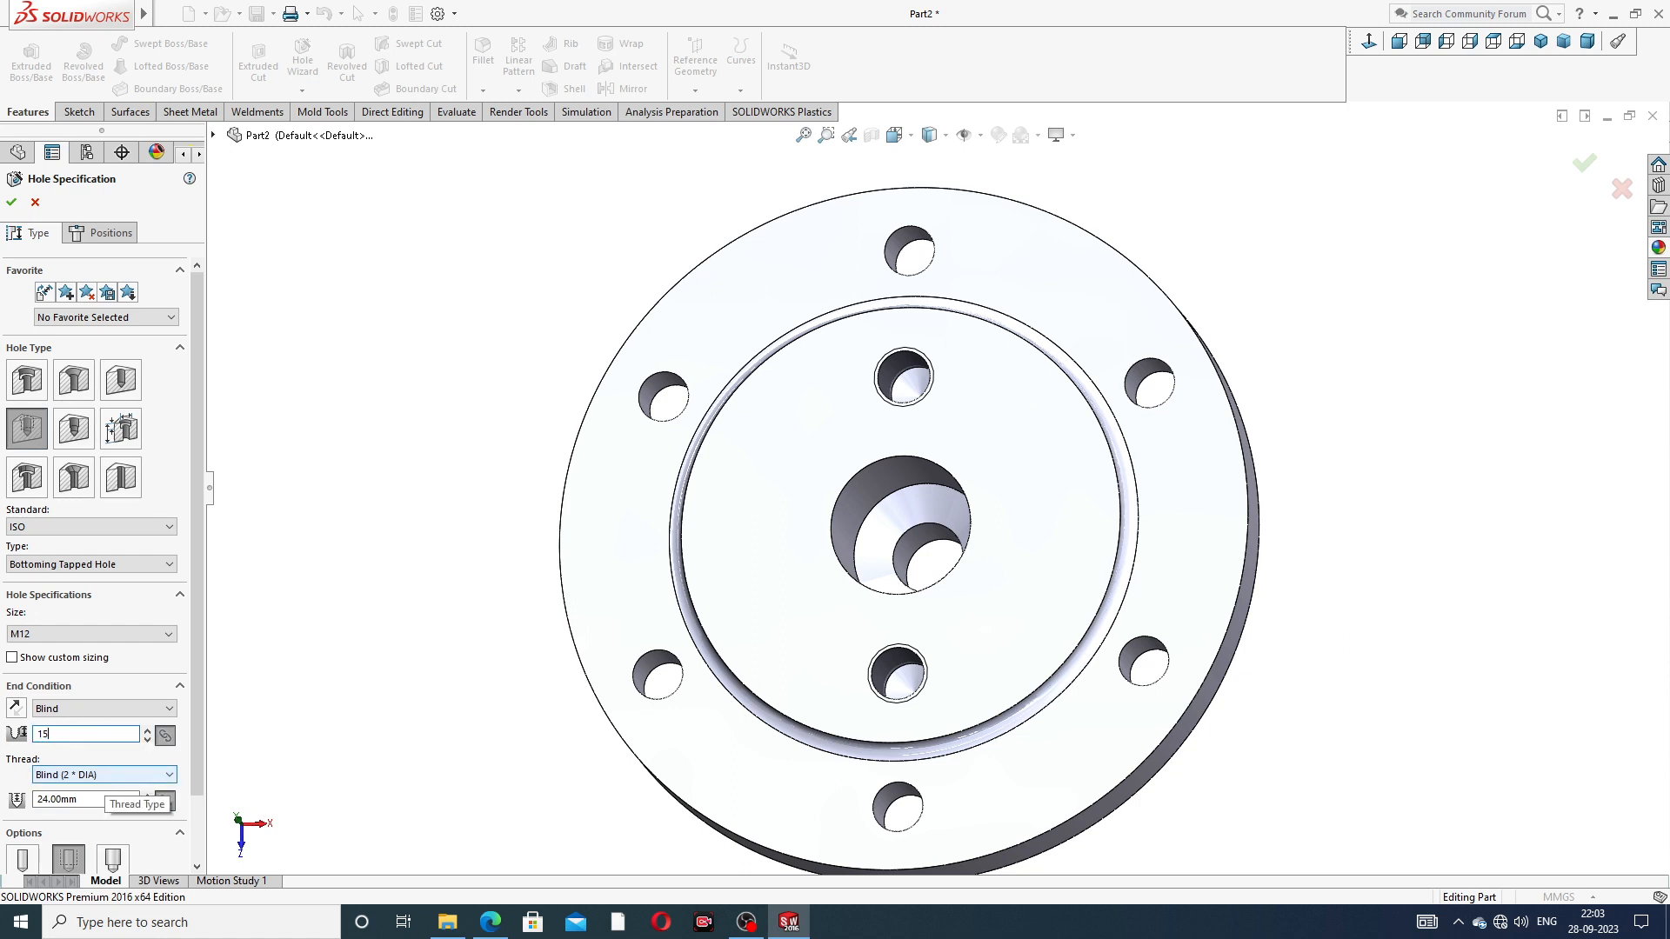
click(65, 798)
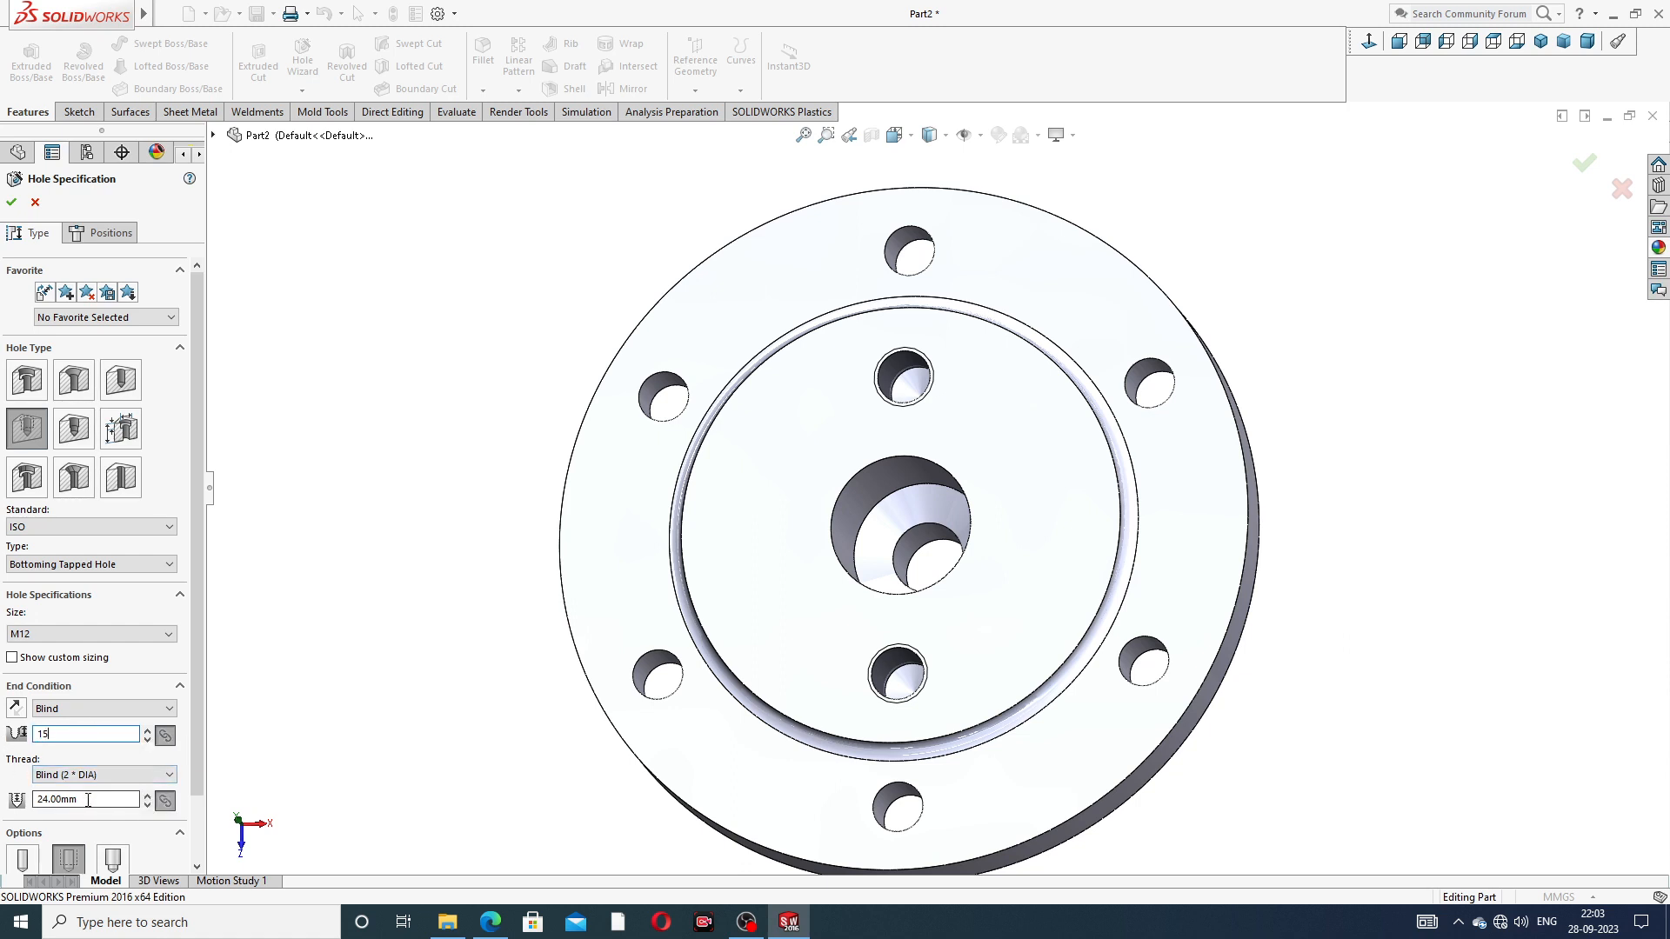
drag(96, 798, 12, 805)
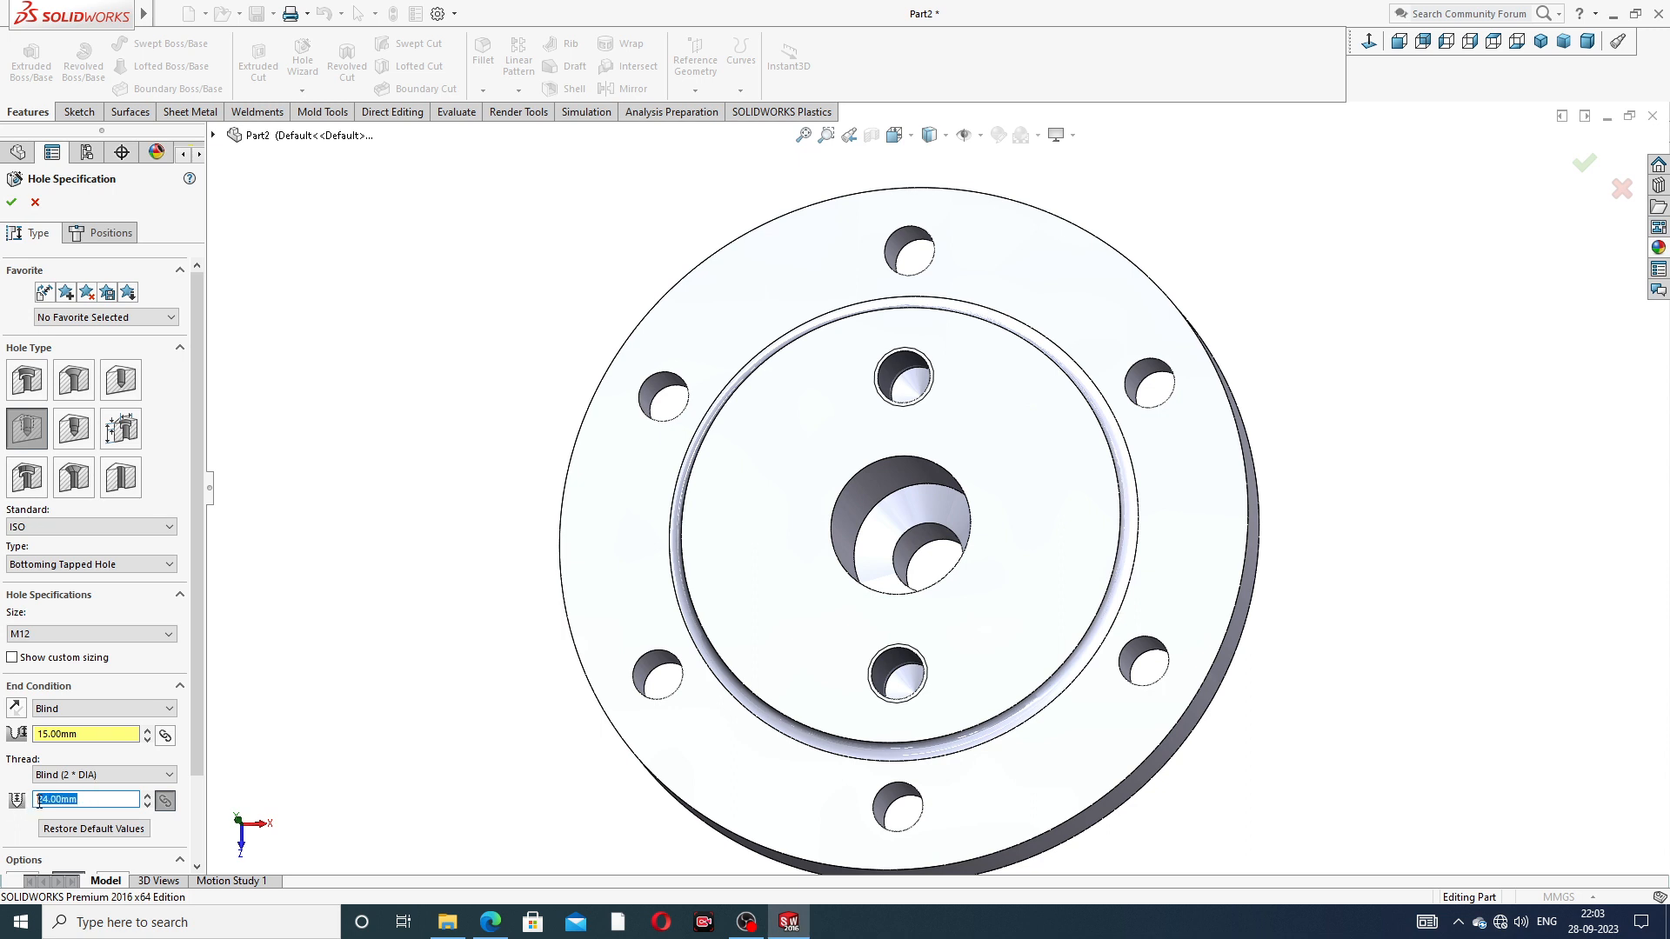
text(12)
key(Return)
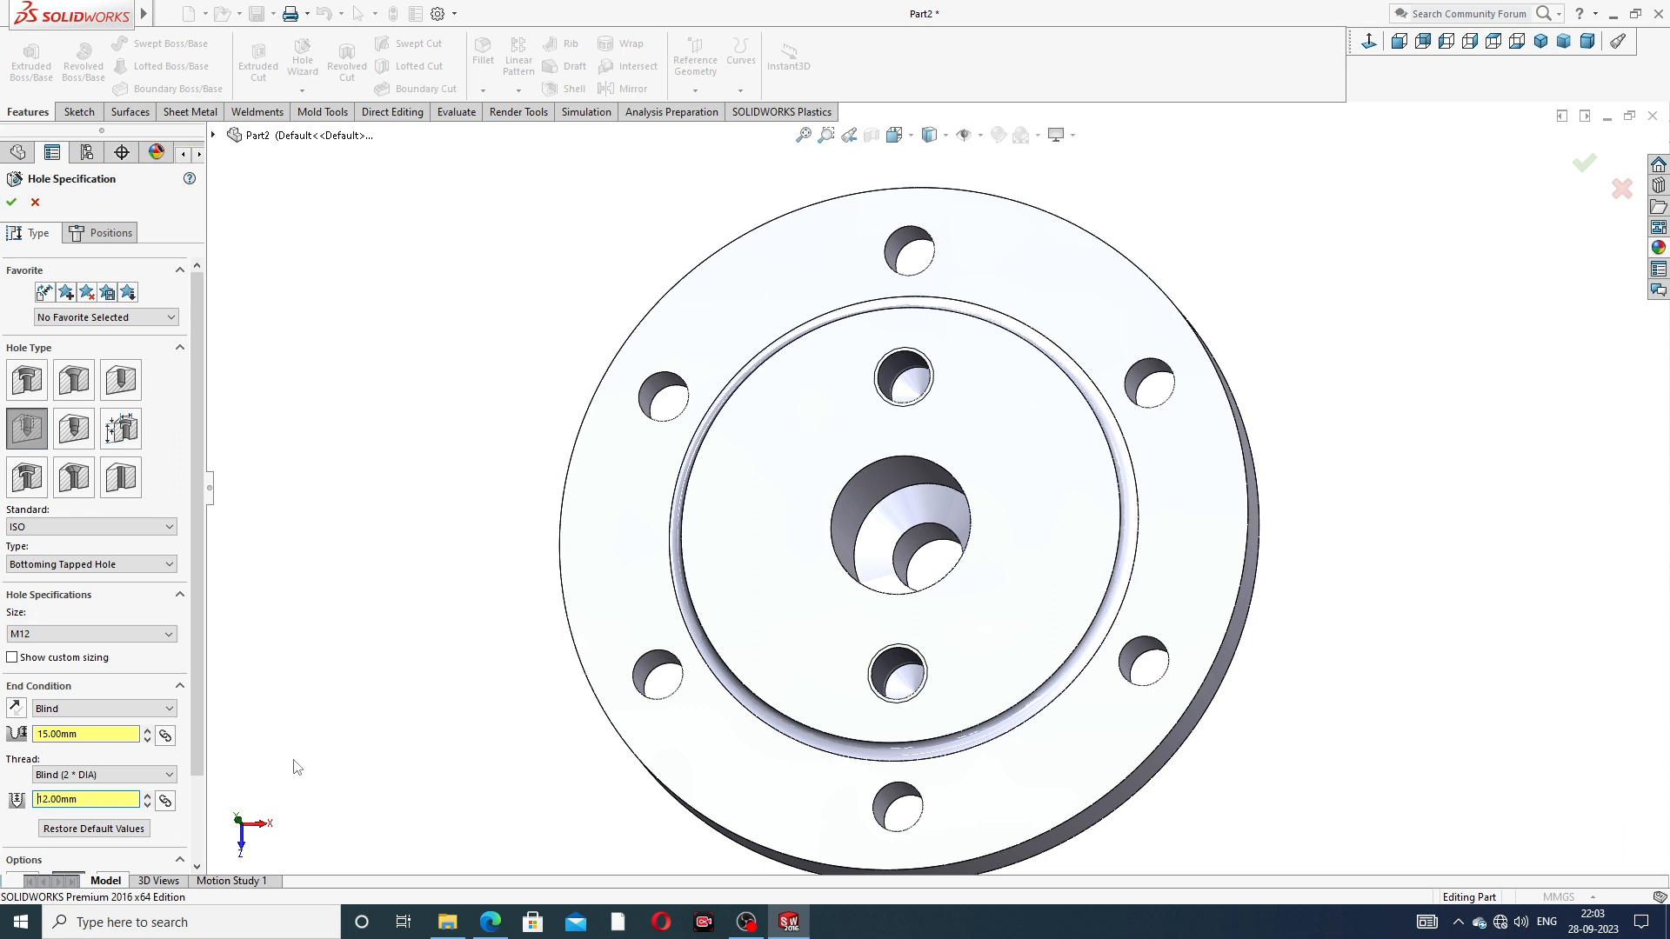
drag(200, 696, 194, 791)
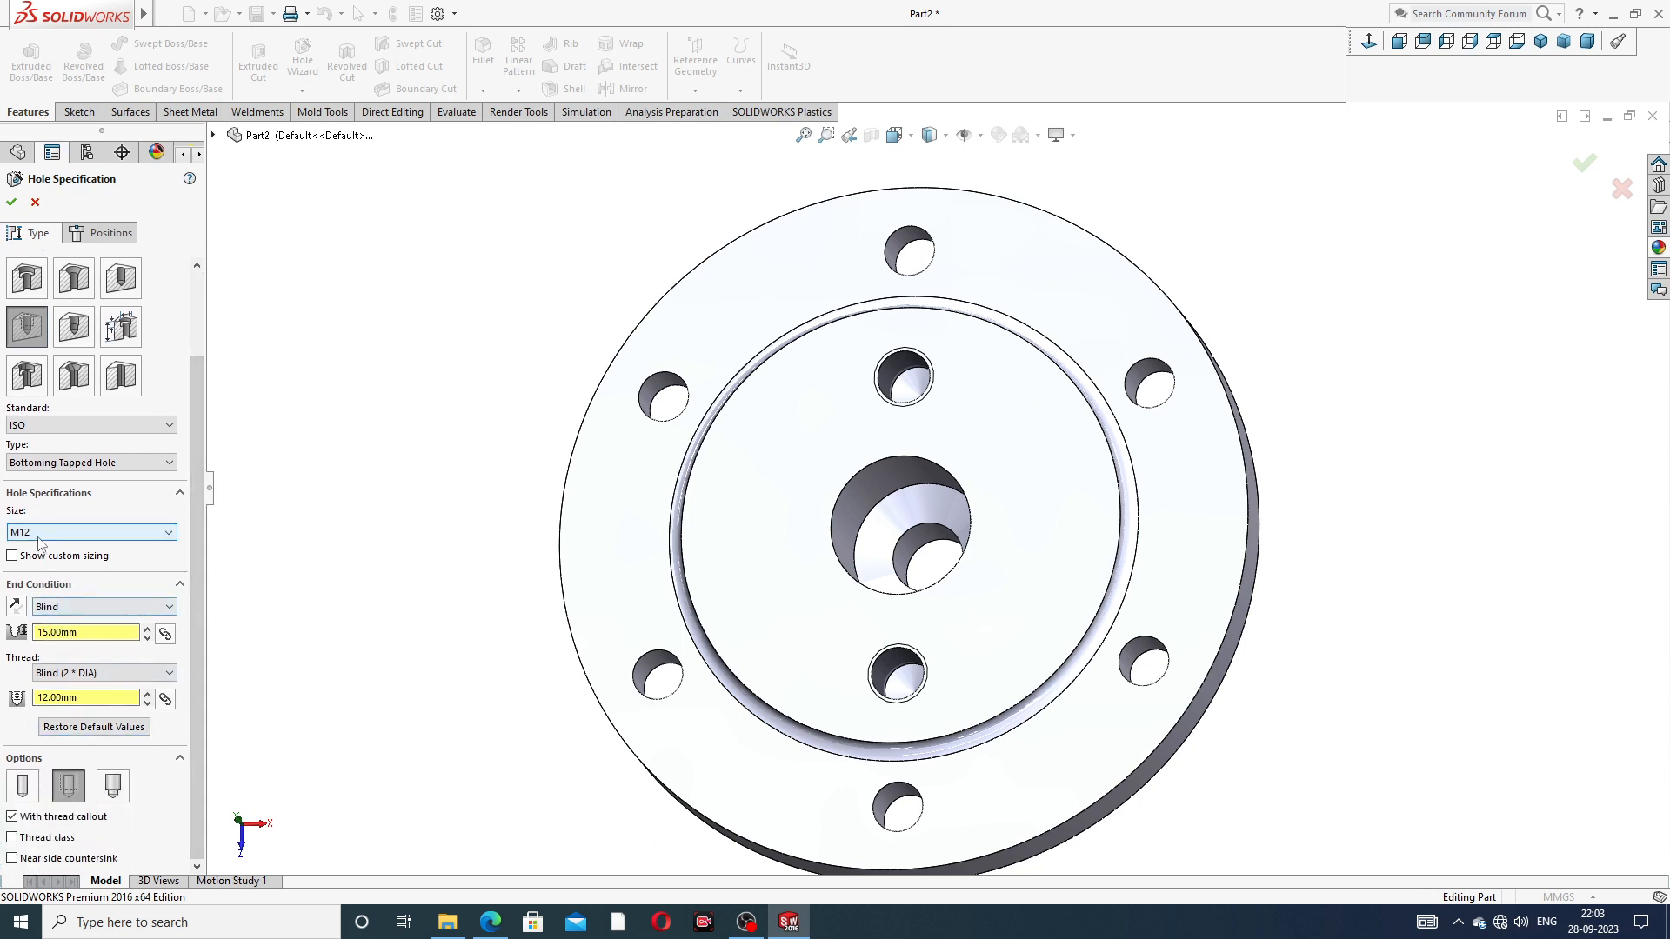
drag(202, 534, 207, 454)
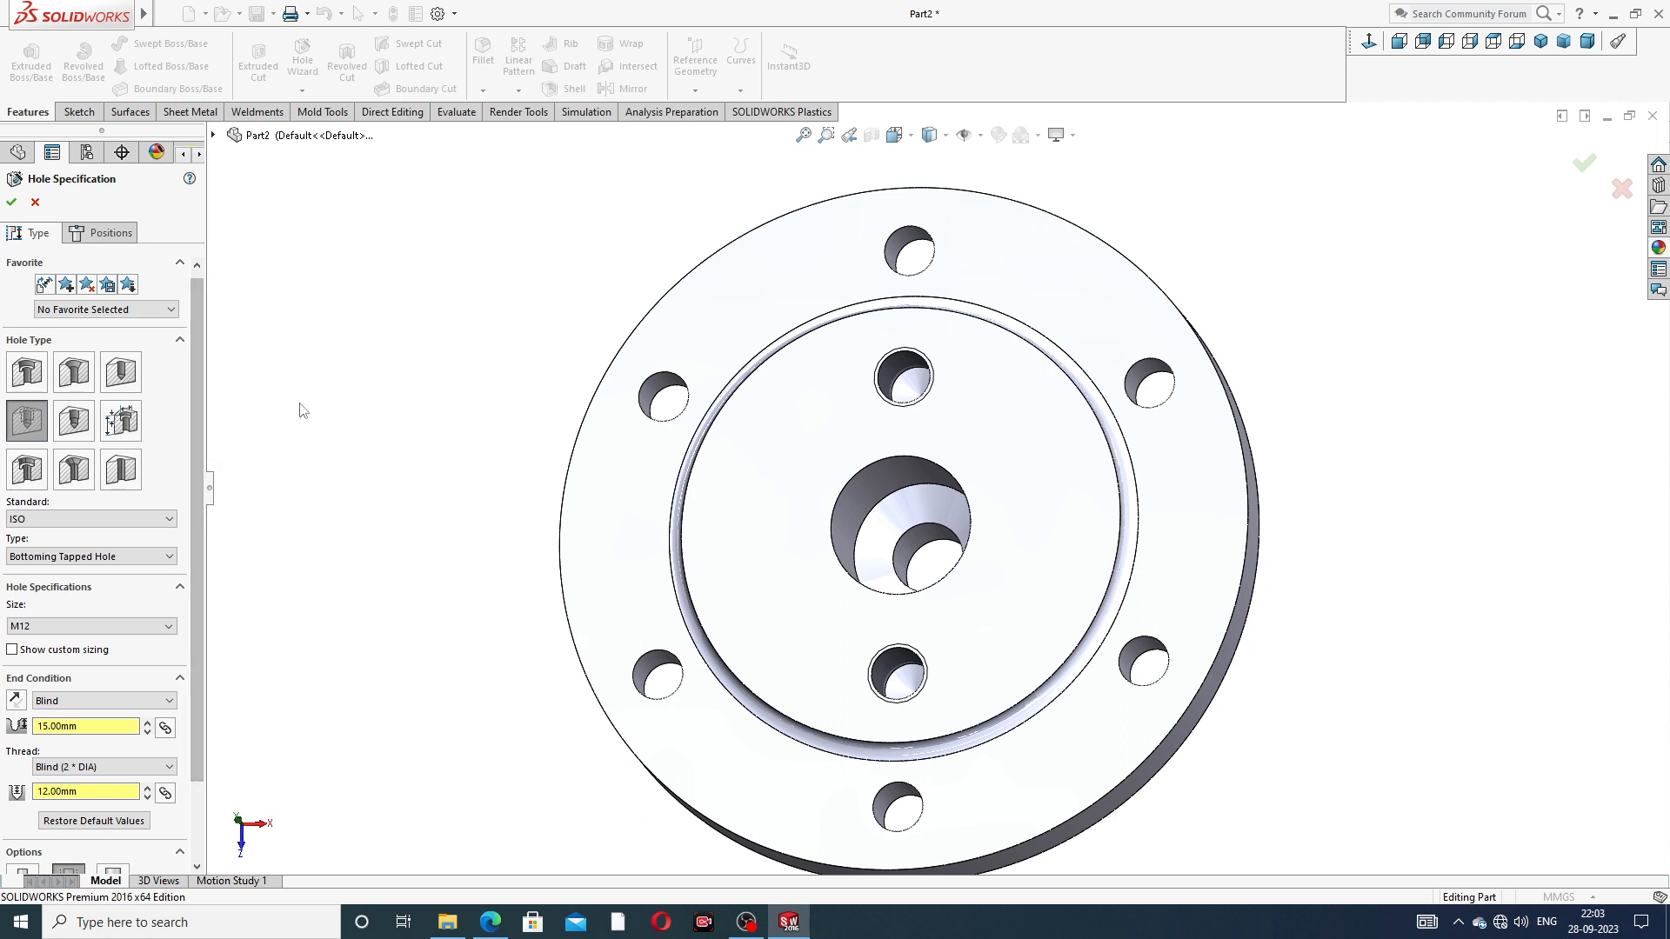
- Begin positioning the M12 holes on the raised central face, viewed straight on
click(118, 237)
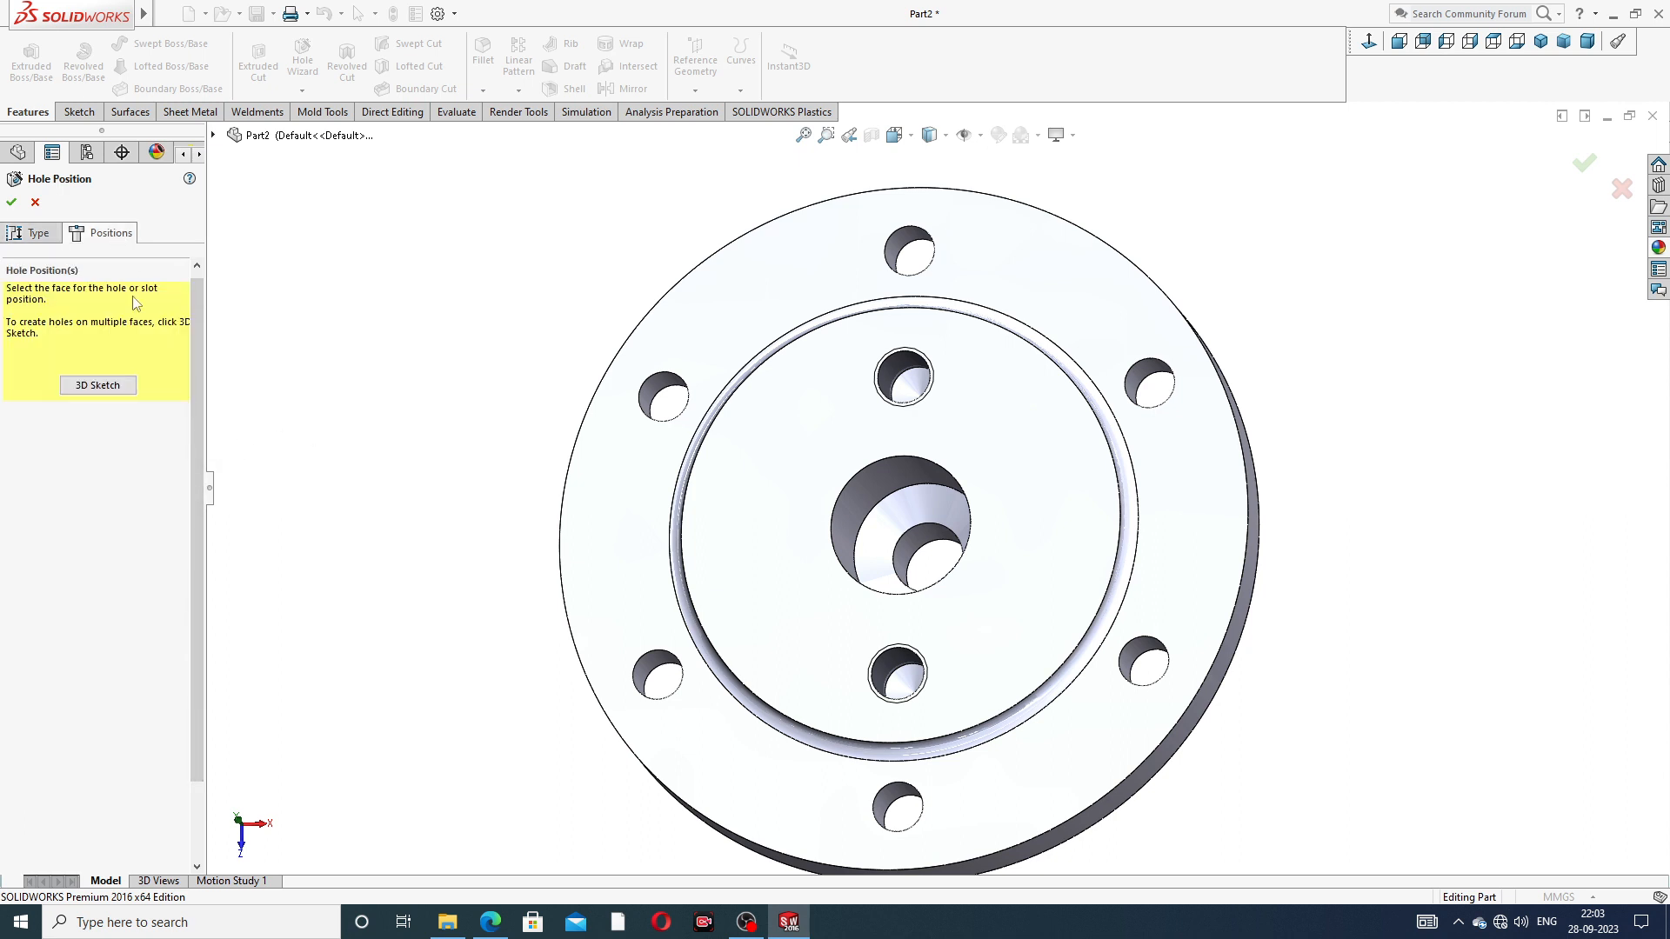
click(769, 494)
click(1368, 42)
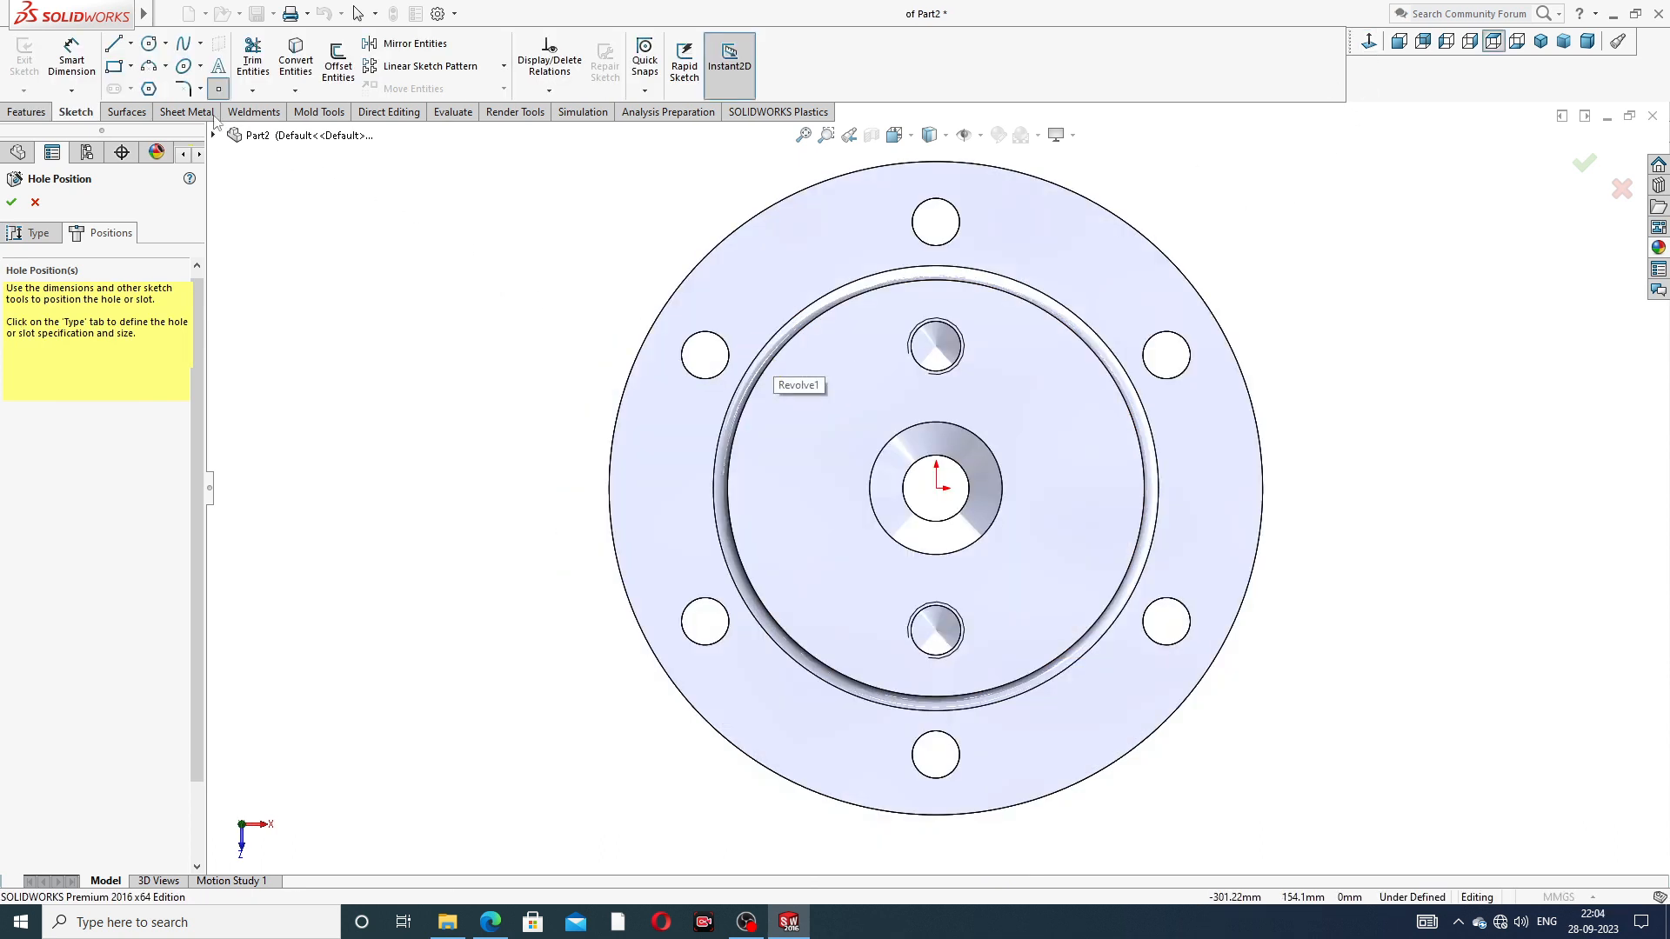
- Sketch a horizontal centerline about 118 mm long through the origin on the raised central face
click(131, 43)
click(144, 68)
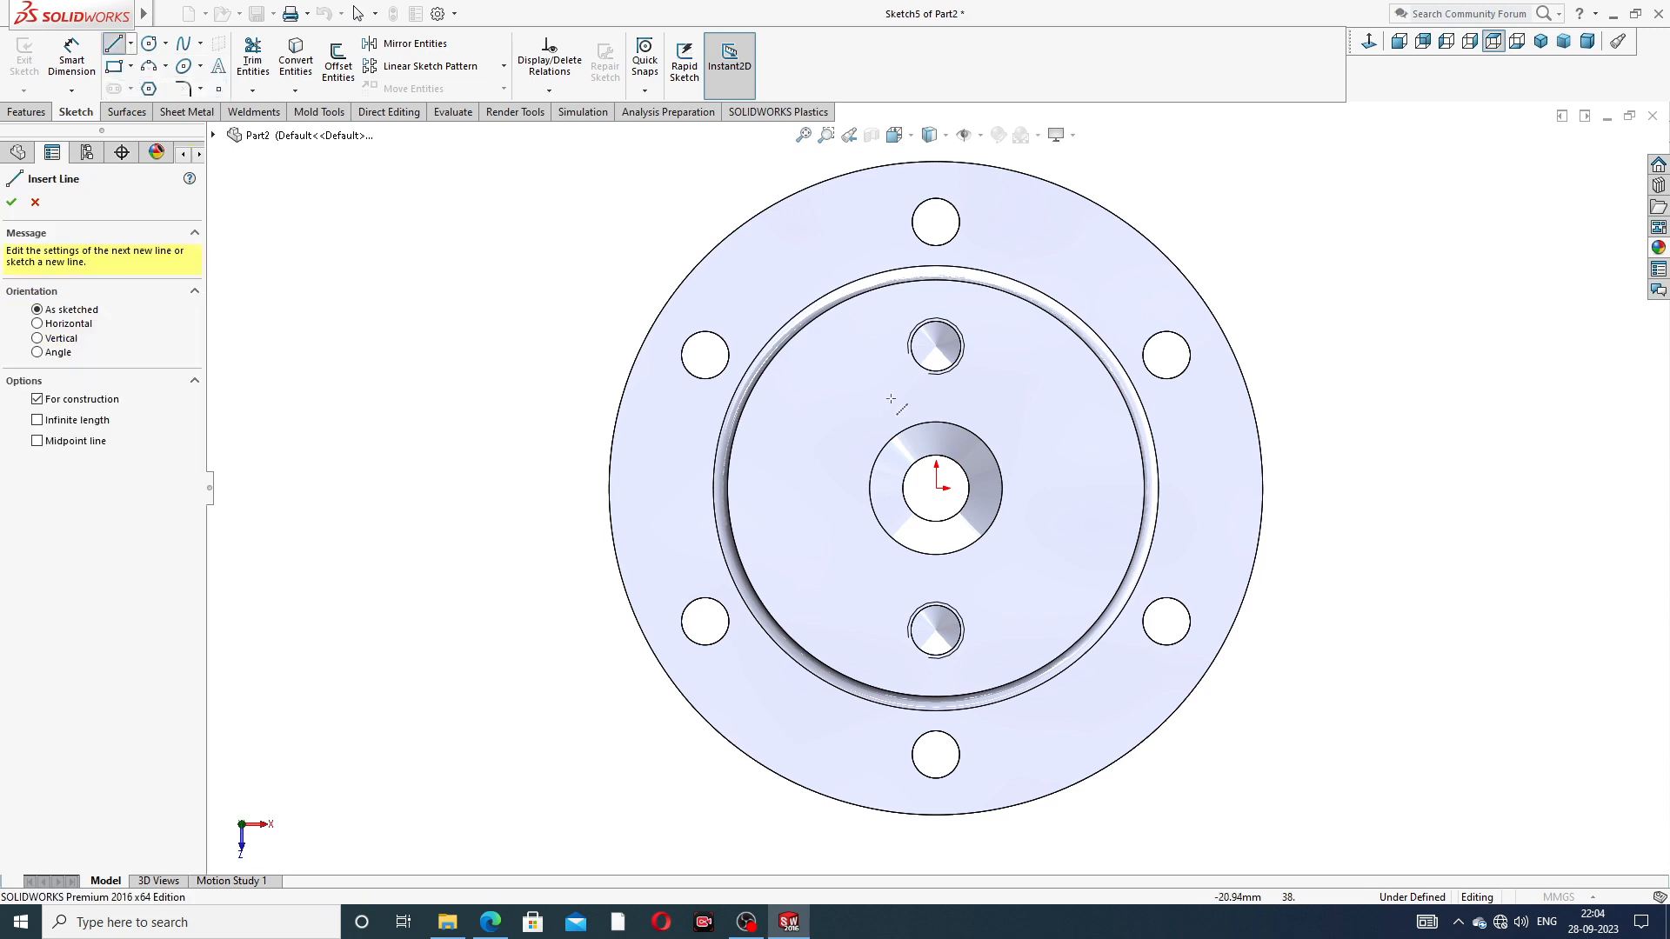
click(807, 488)
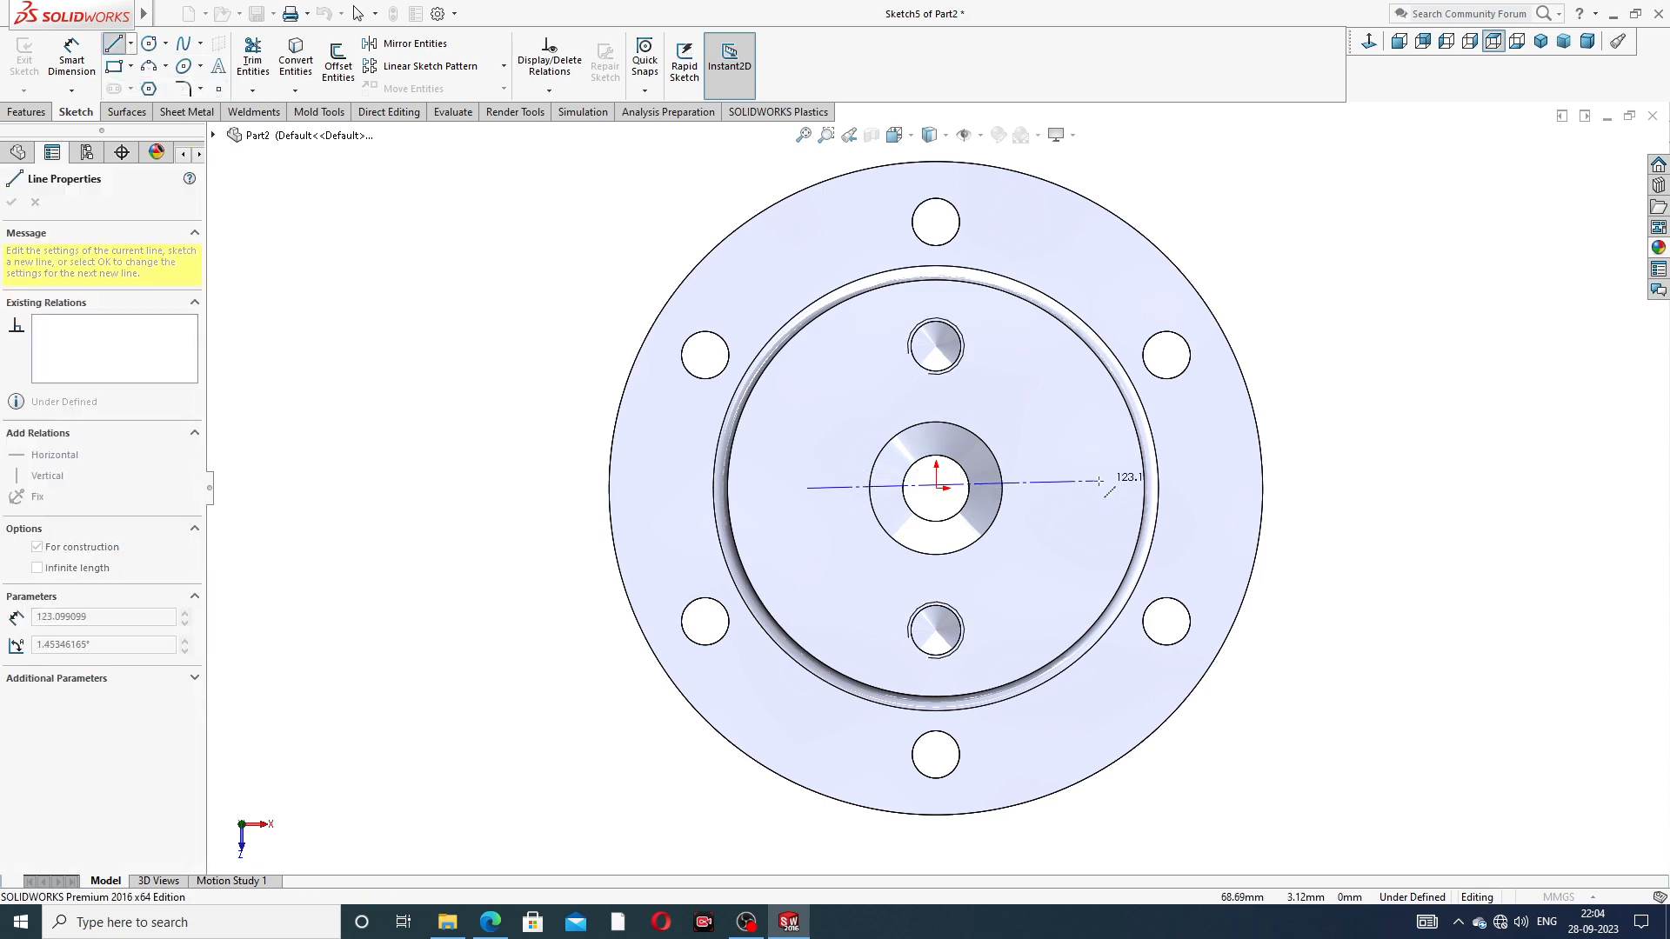
click(1085, 488)
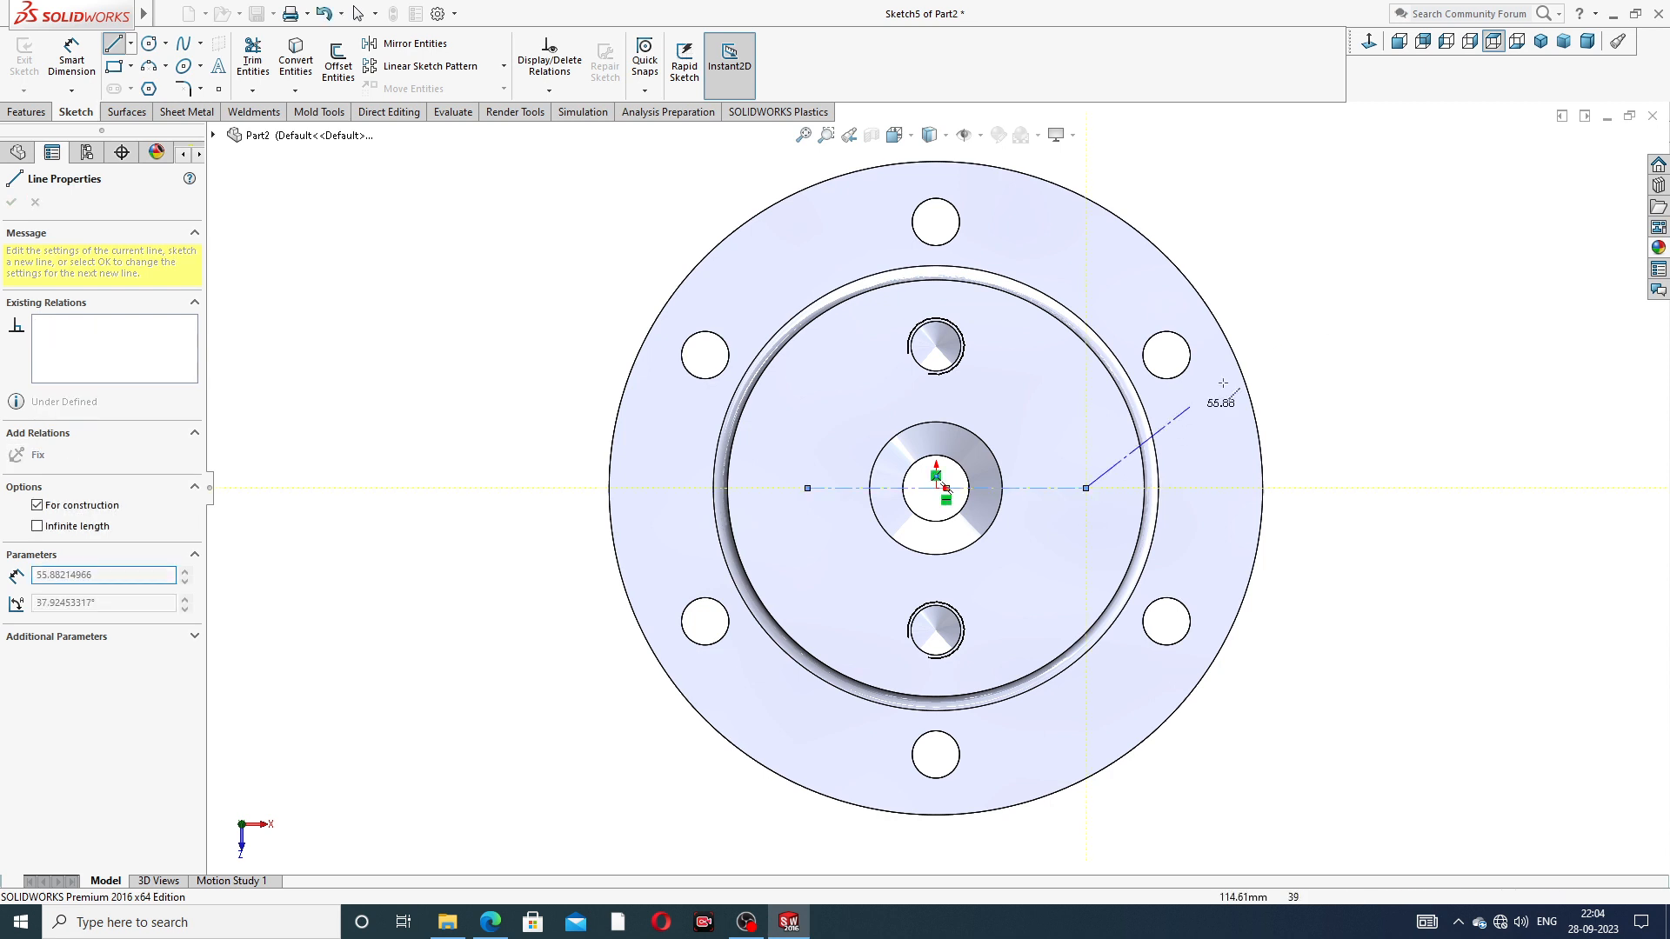
right_click(1323, 334)
click(1360, 345)
- Add a midpoint relation between the horizontal centerline and the origin
click(1027, 488)
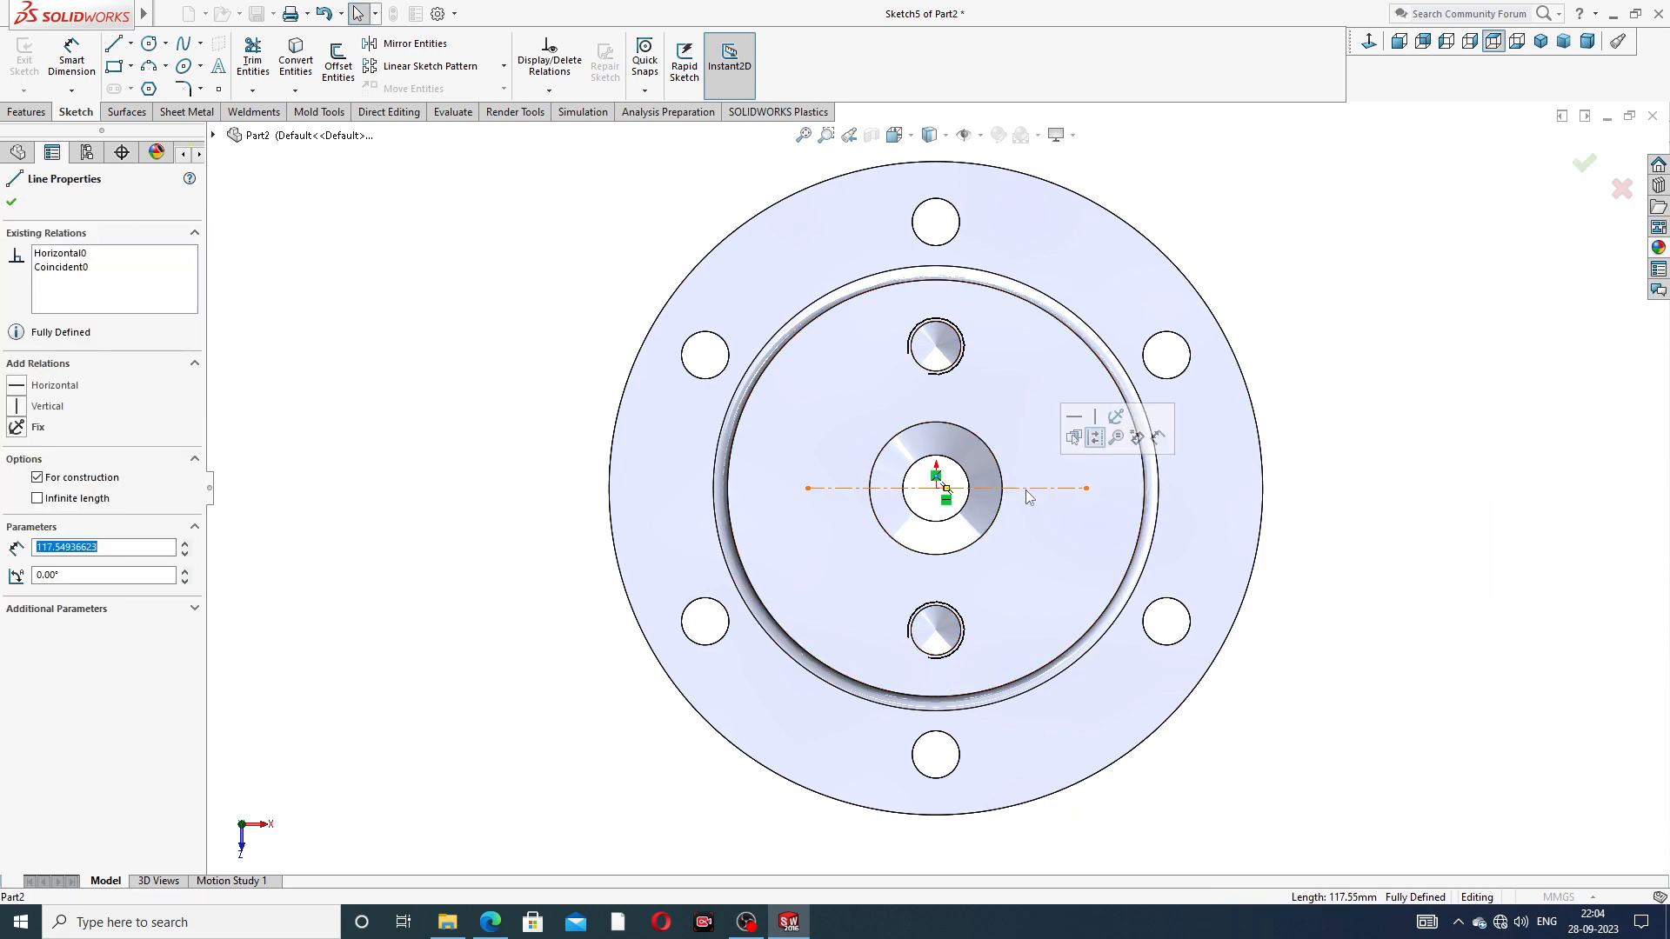
ctrl+click(936, 491)
click(983, 417)
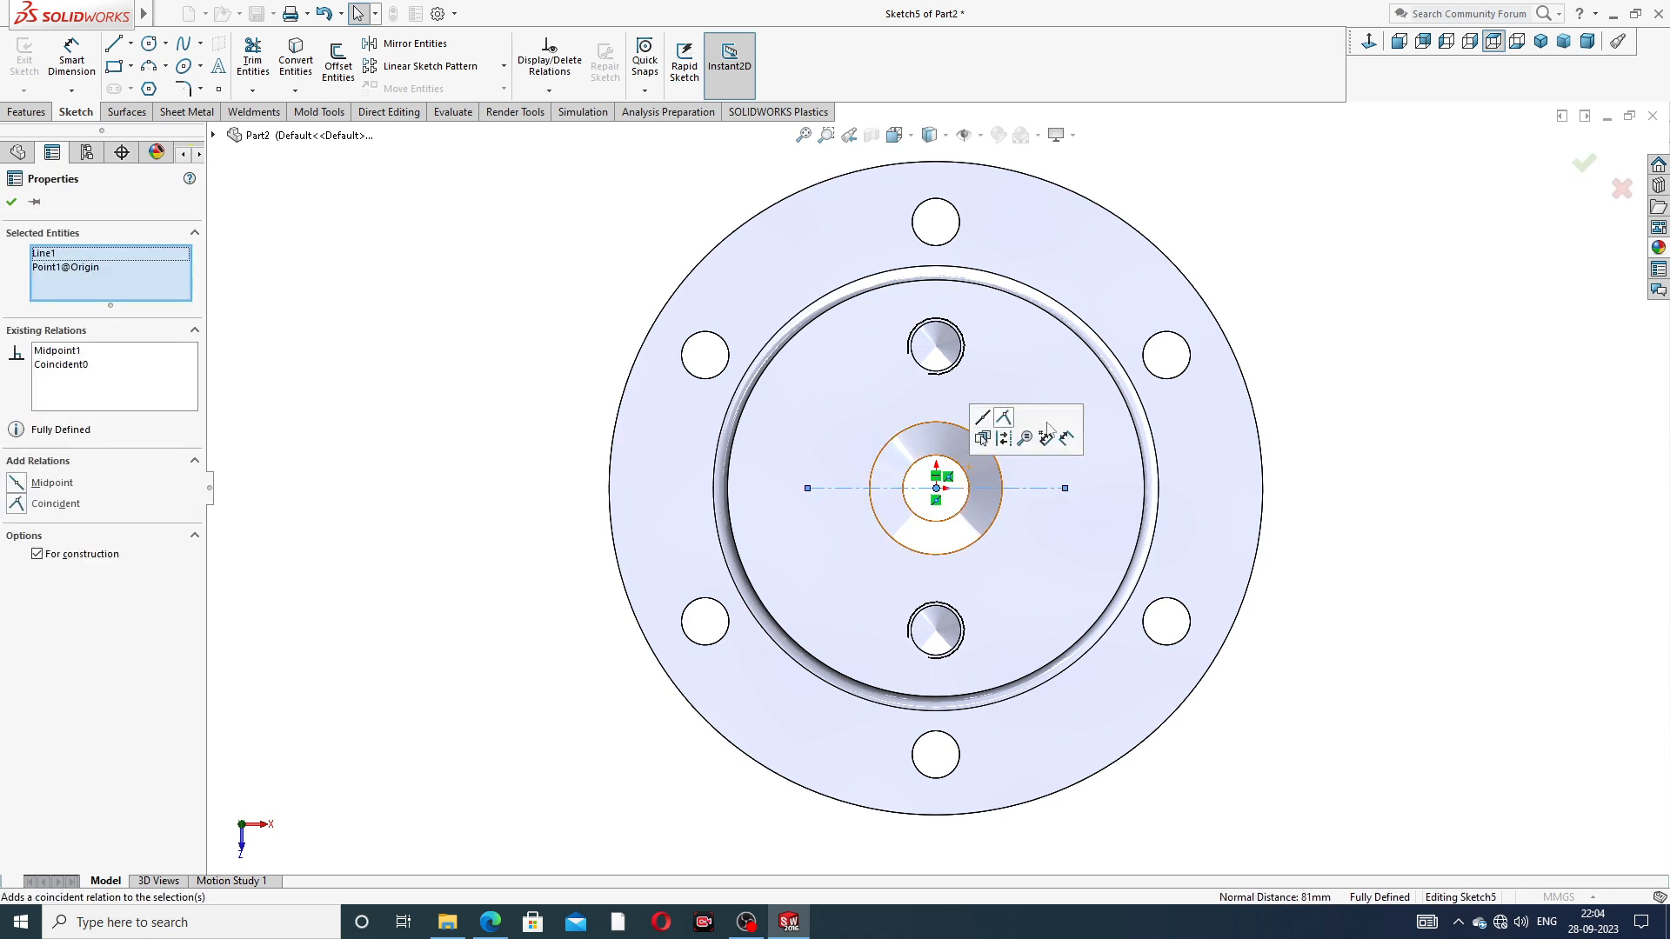
key(Escape)
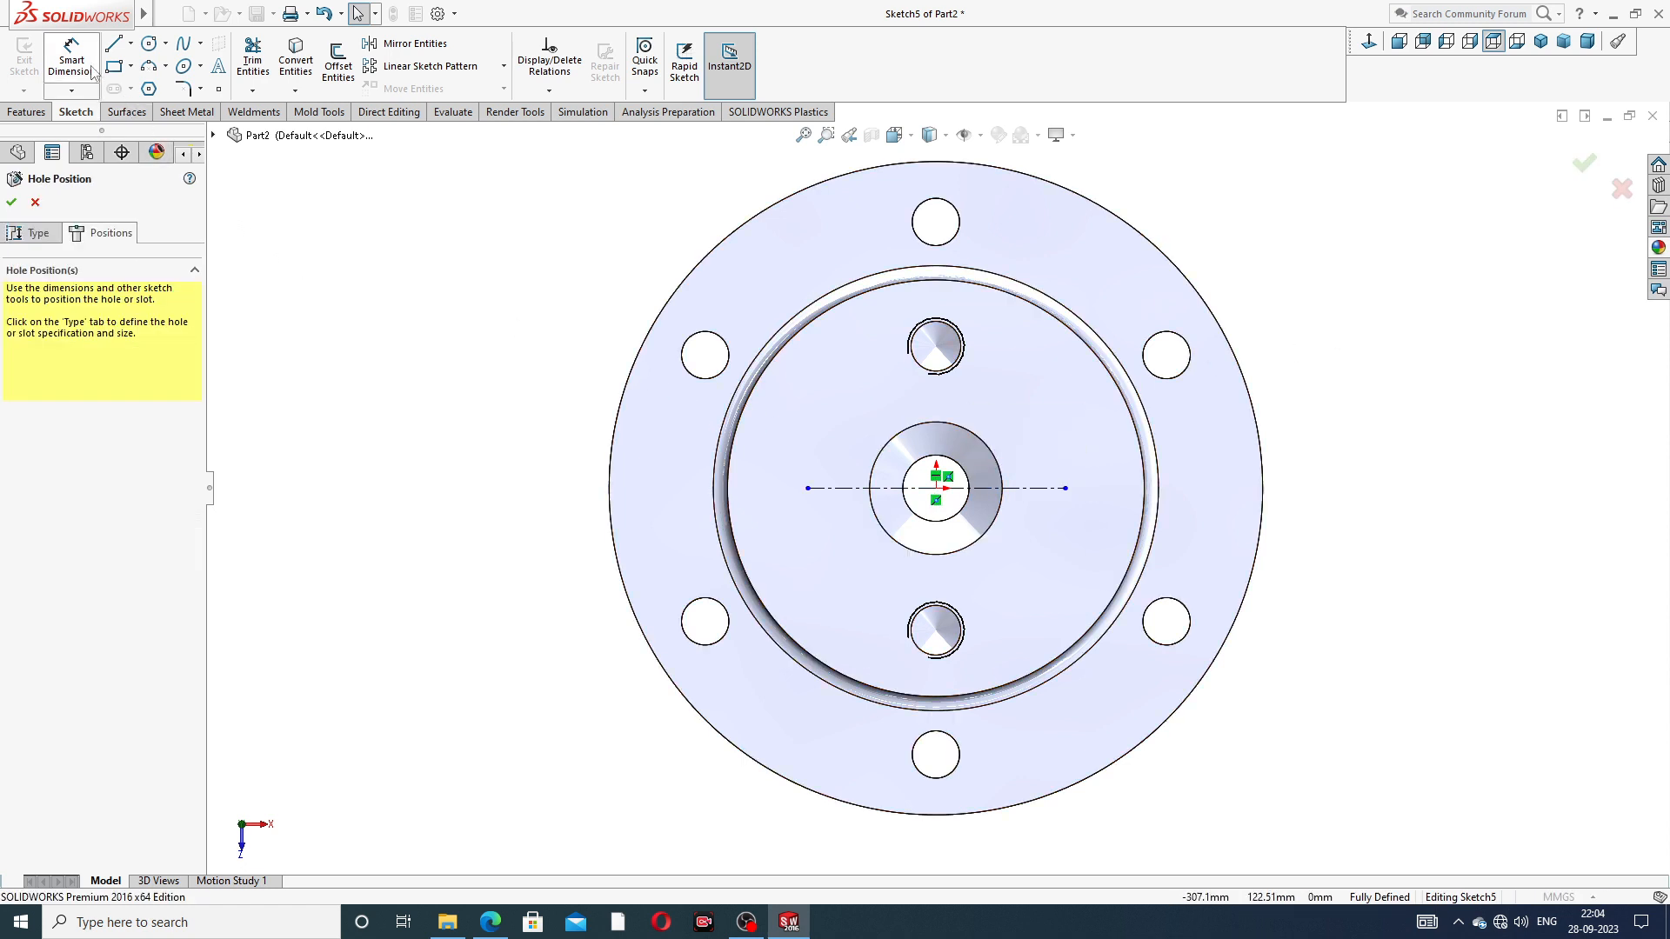
- Dimension the horizontal centerline's length as 88 mm
click(73, 61)
click(865, 487)
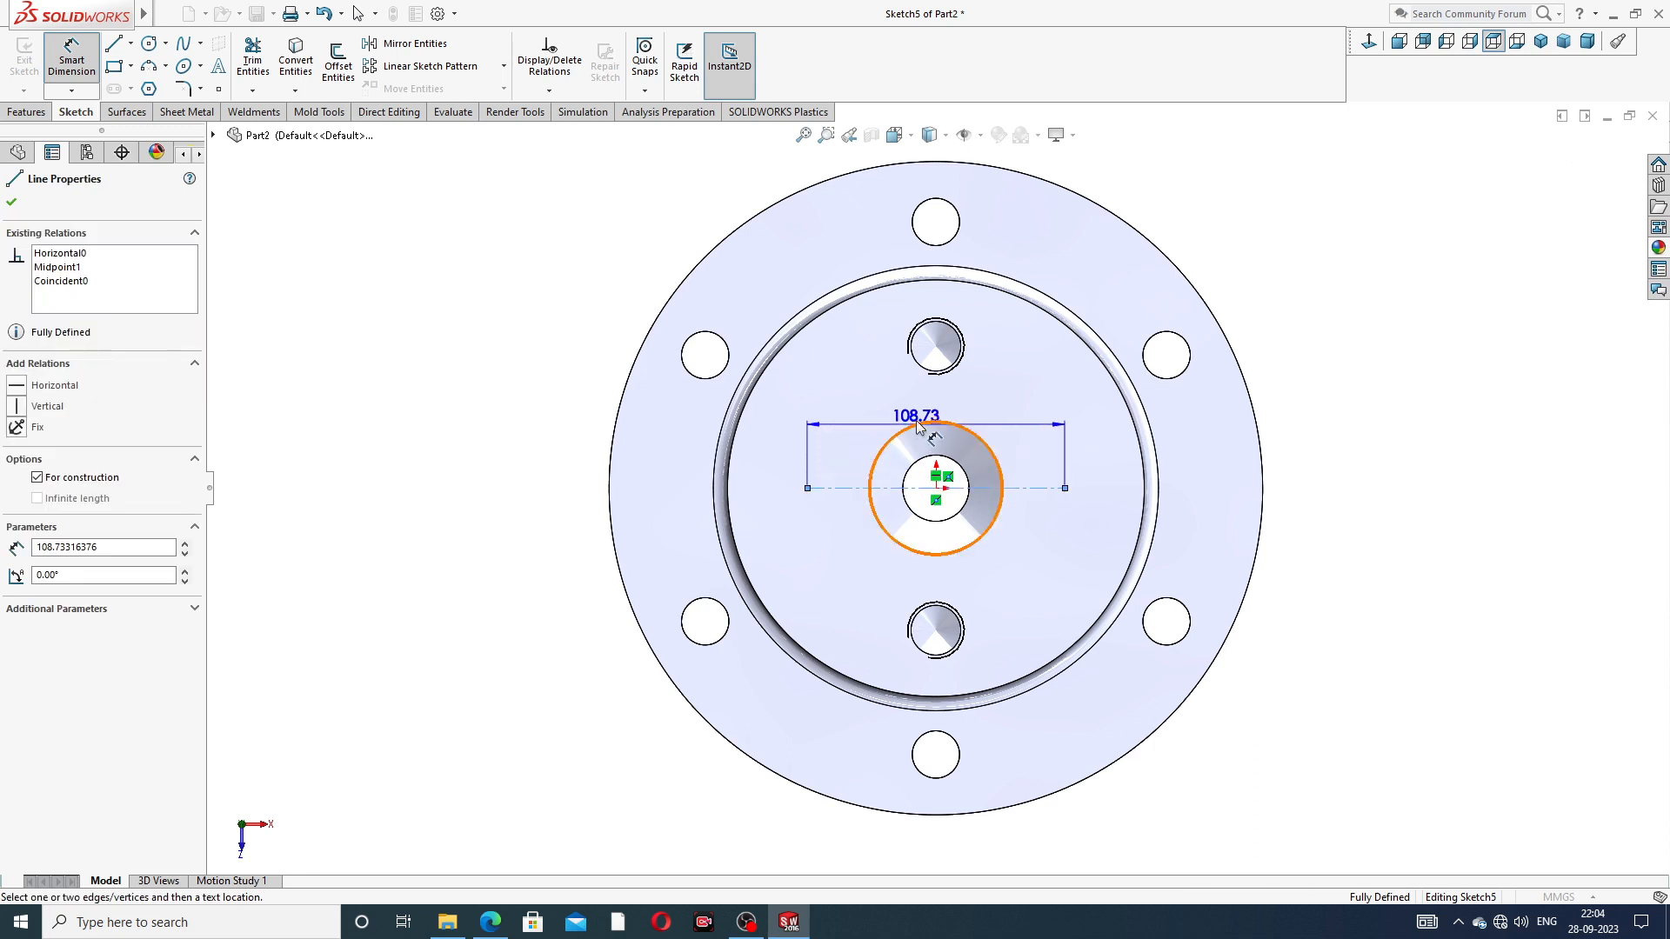
click(918, 409)
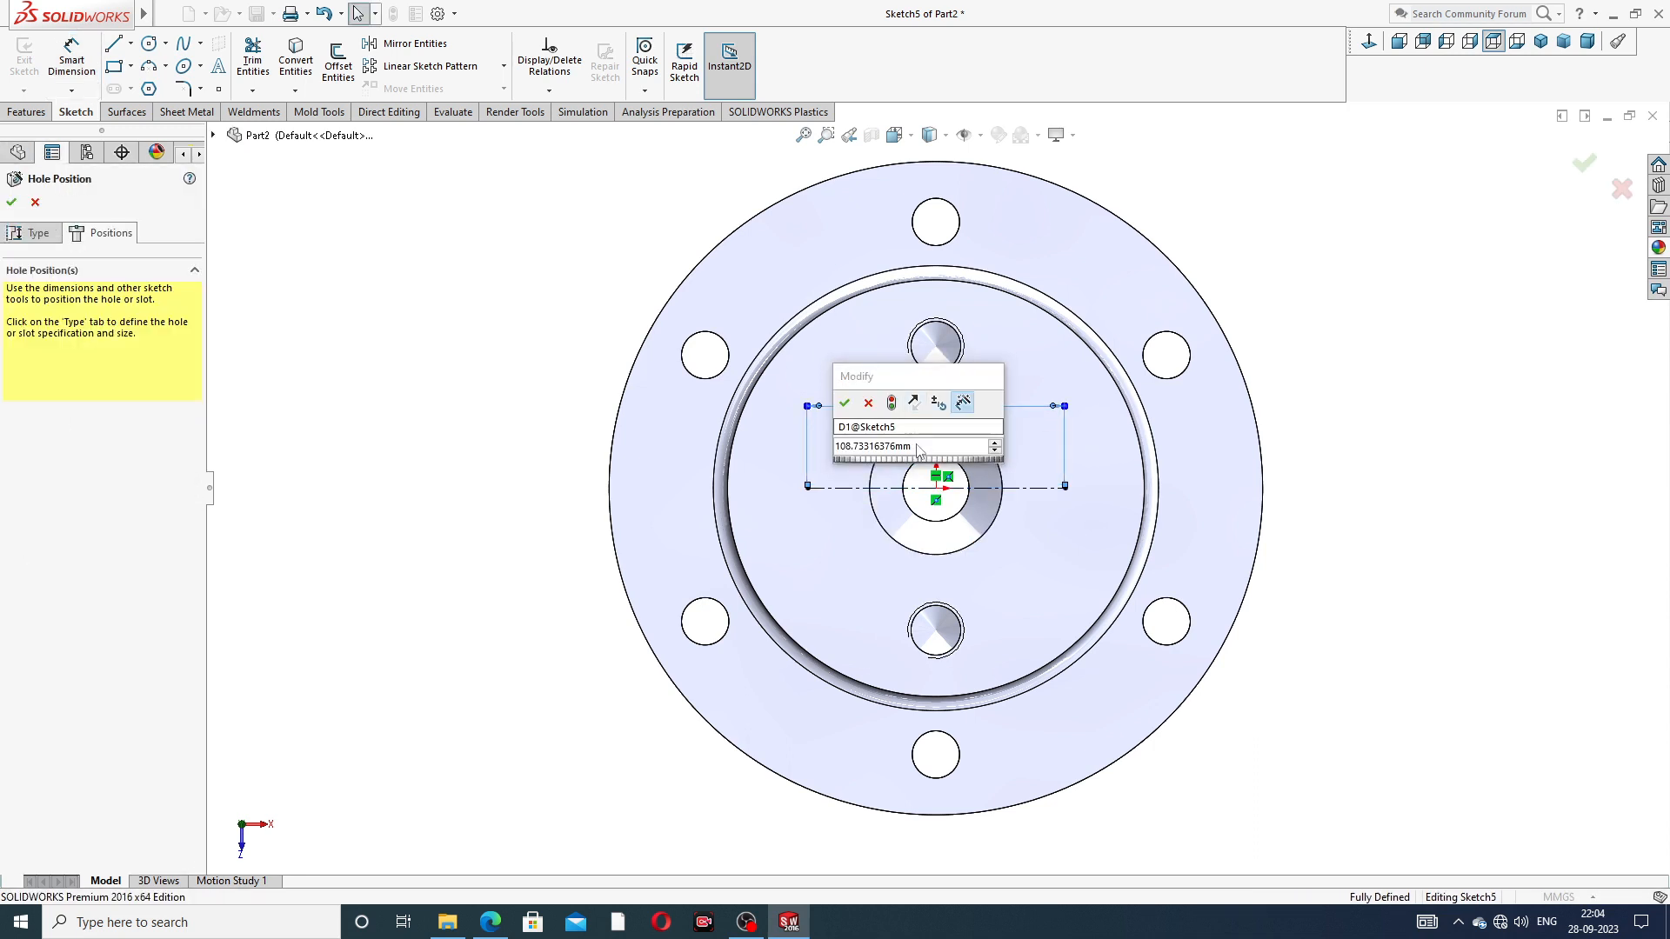
text(88)
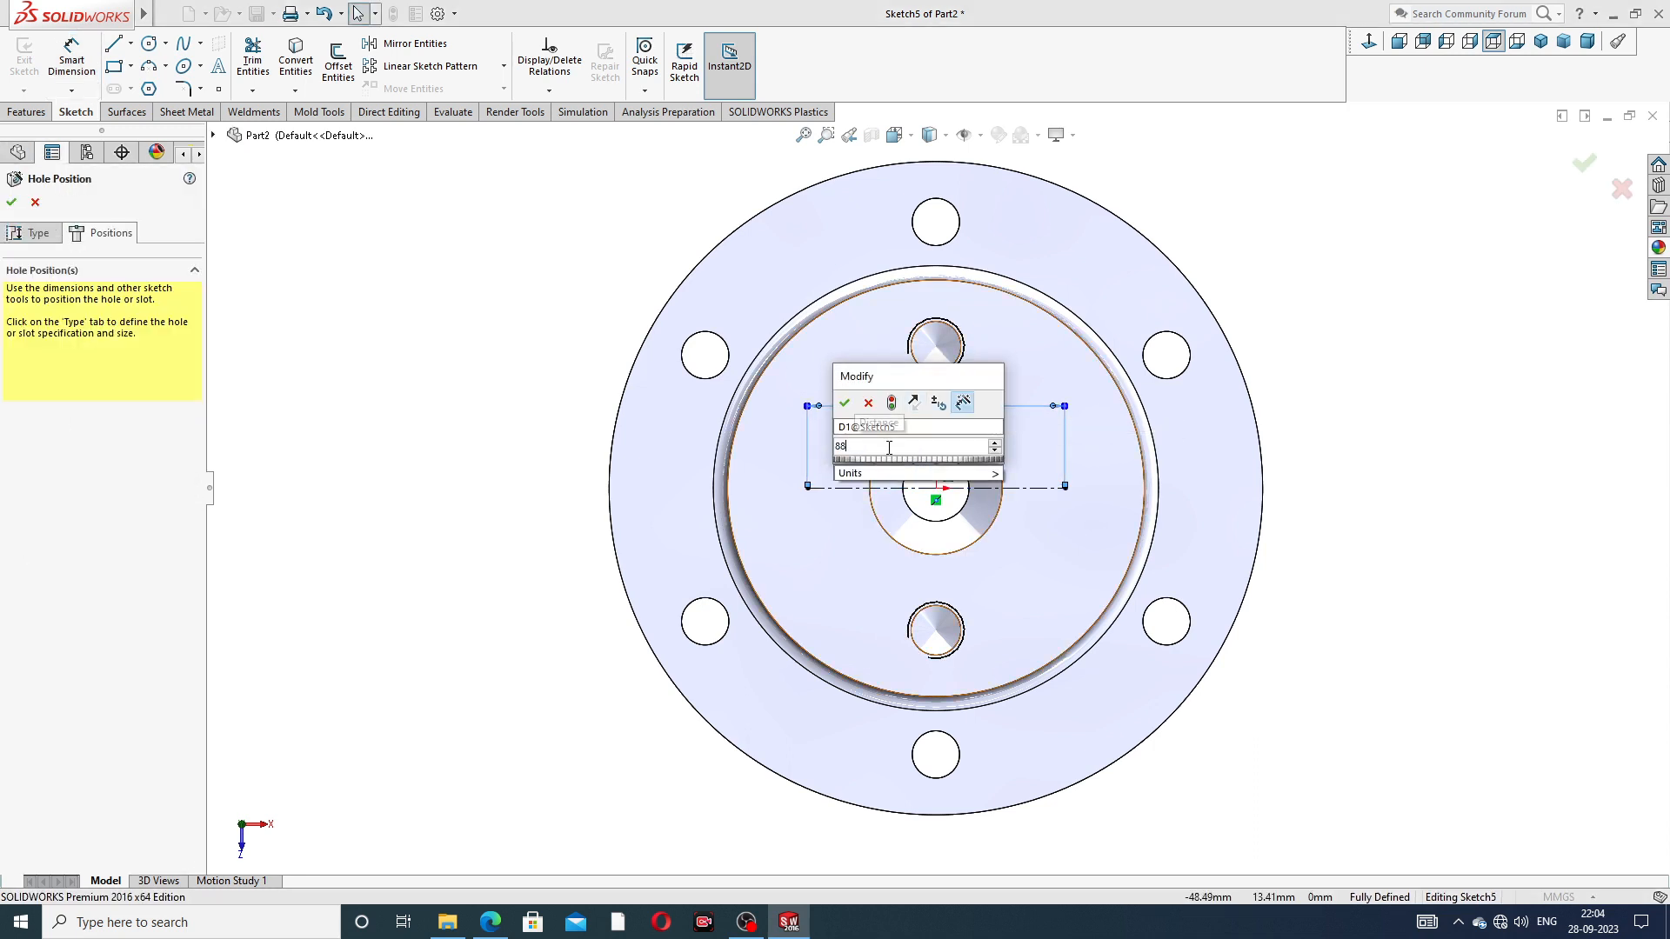
key(Return)
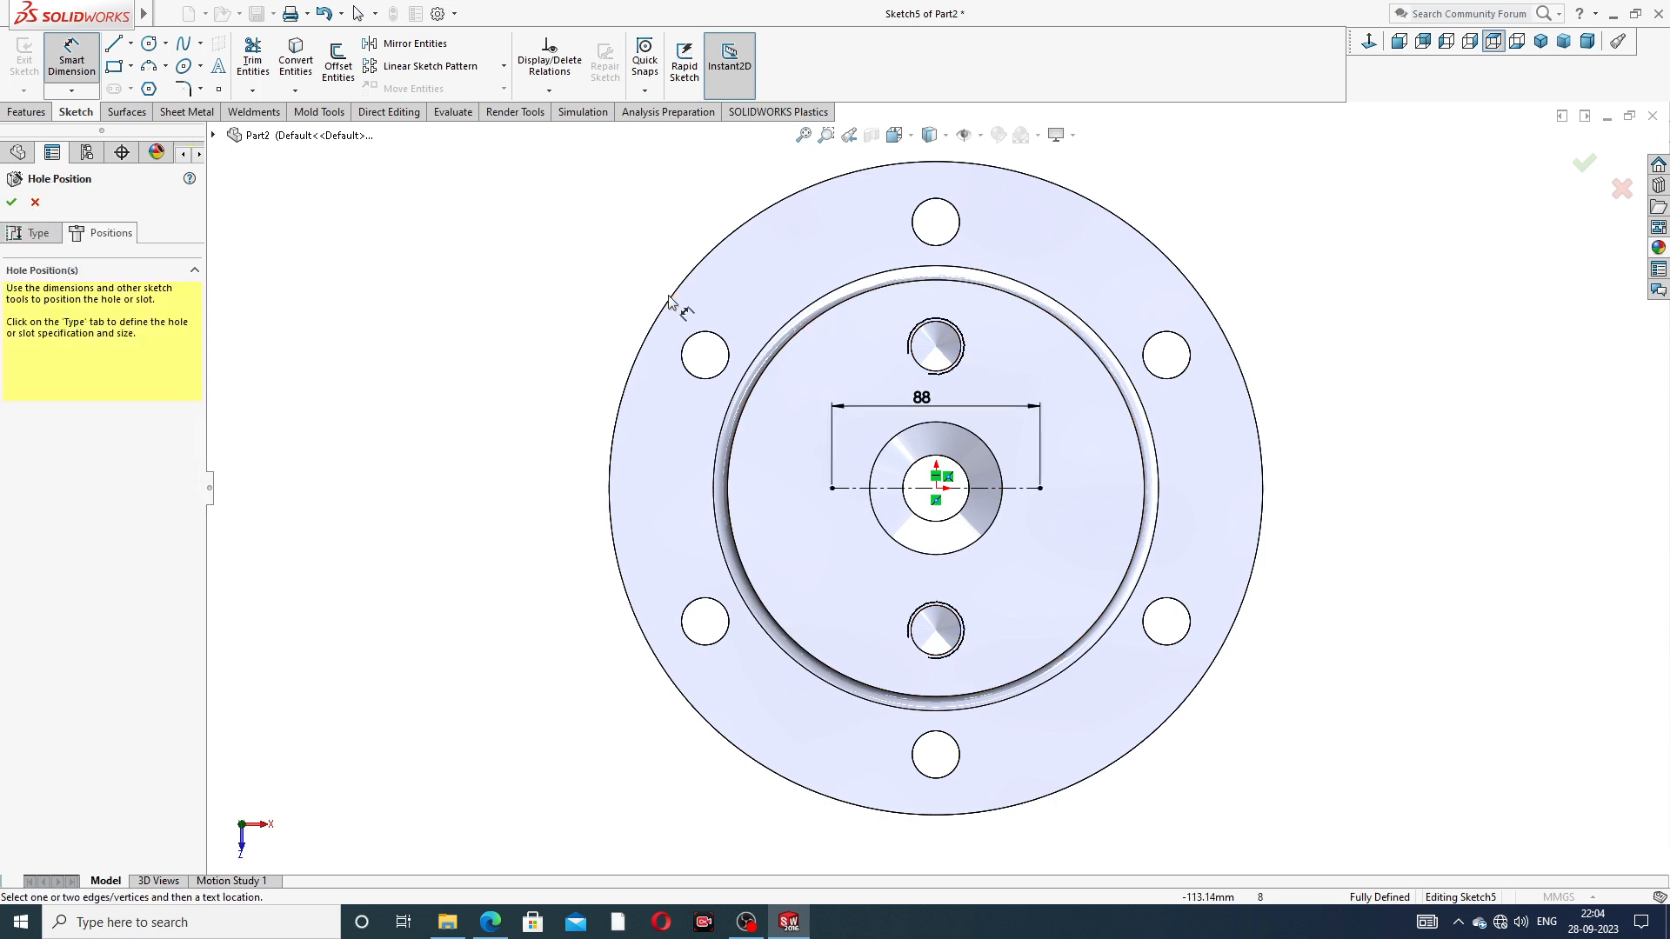
right_click(485, 253)
click(522, 298)
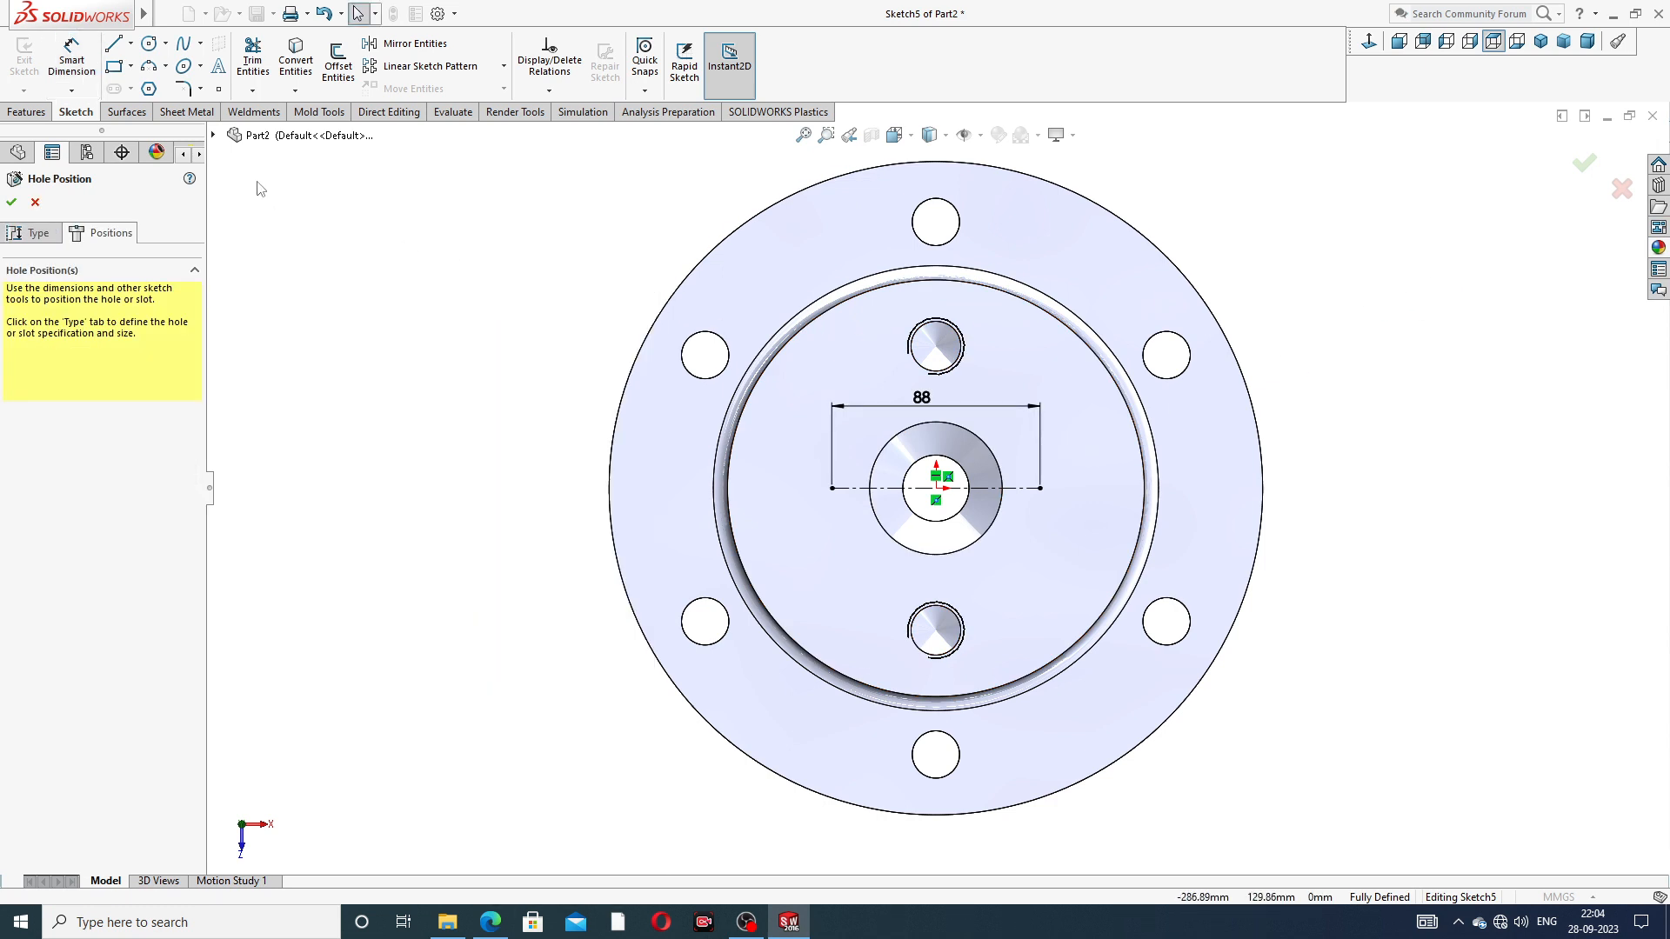
- Place M12 hole points on both endpoints of the 88 mm centerline and complete the tapped holes
click(218, 88)
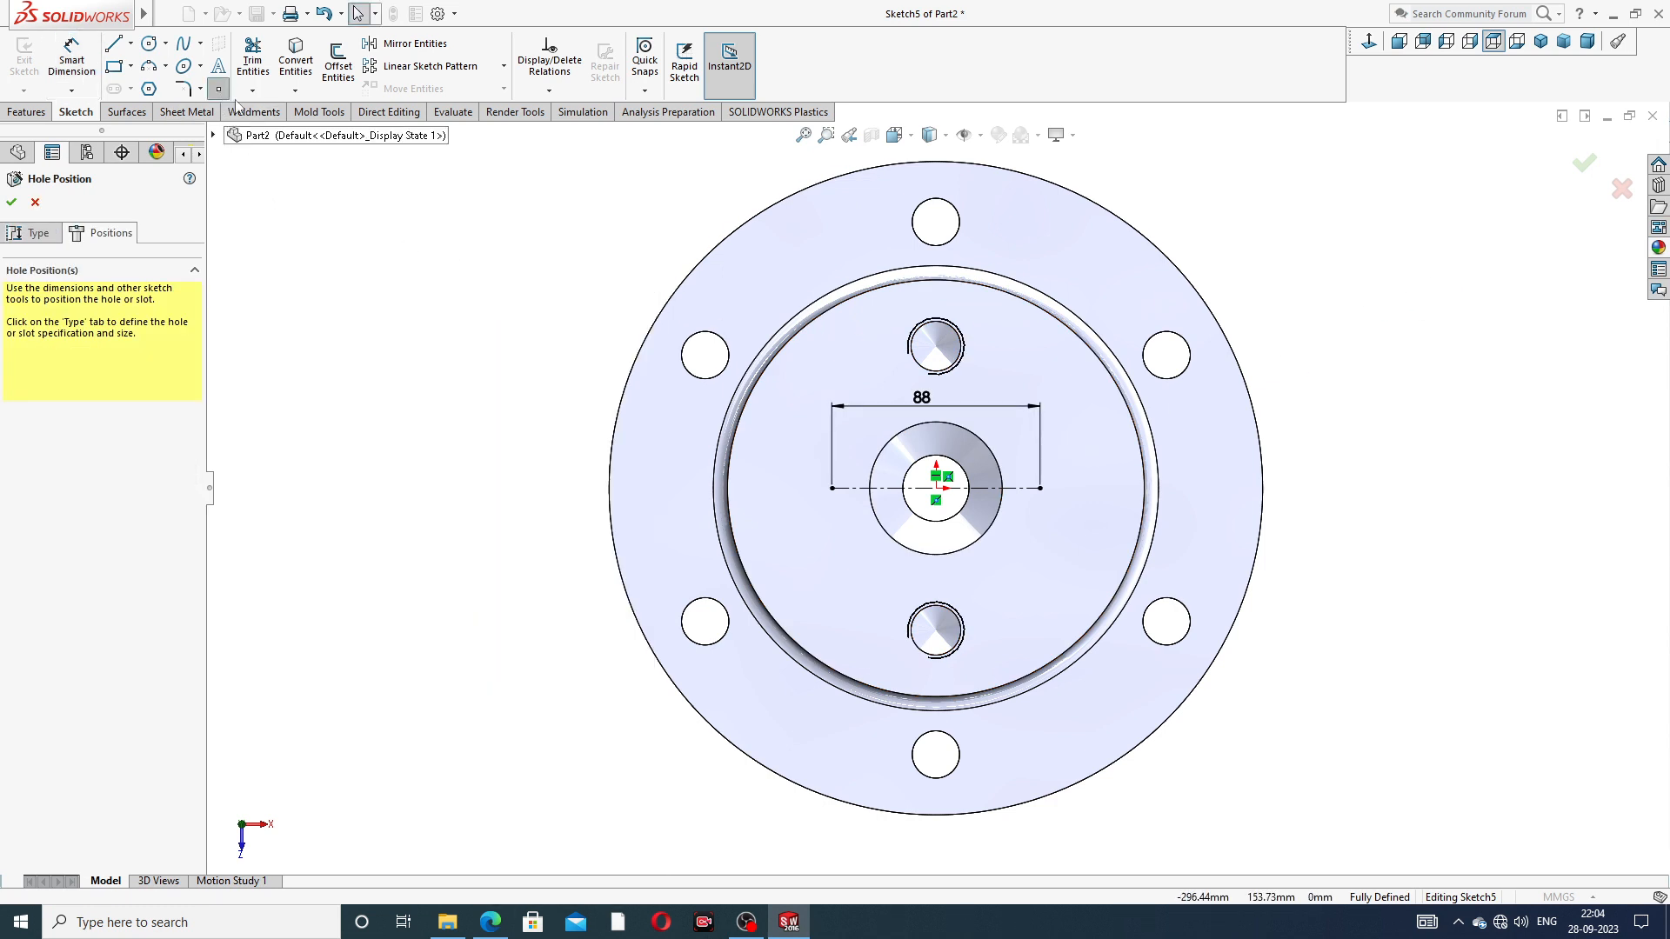
click(832, 488)
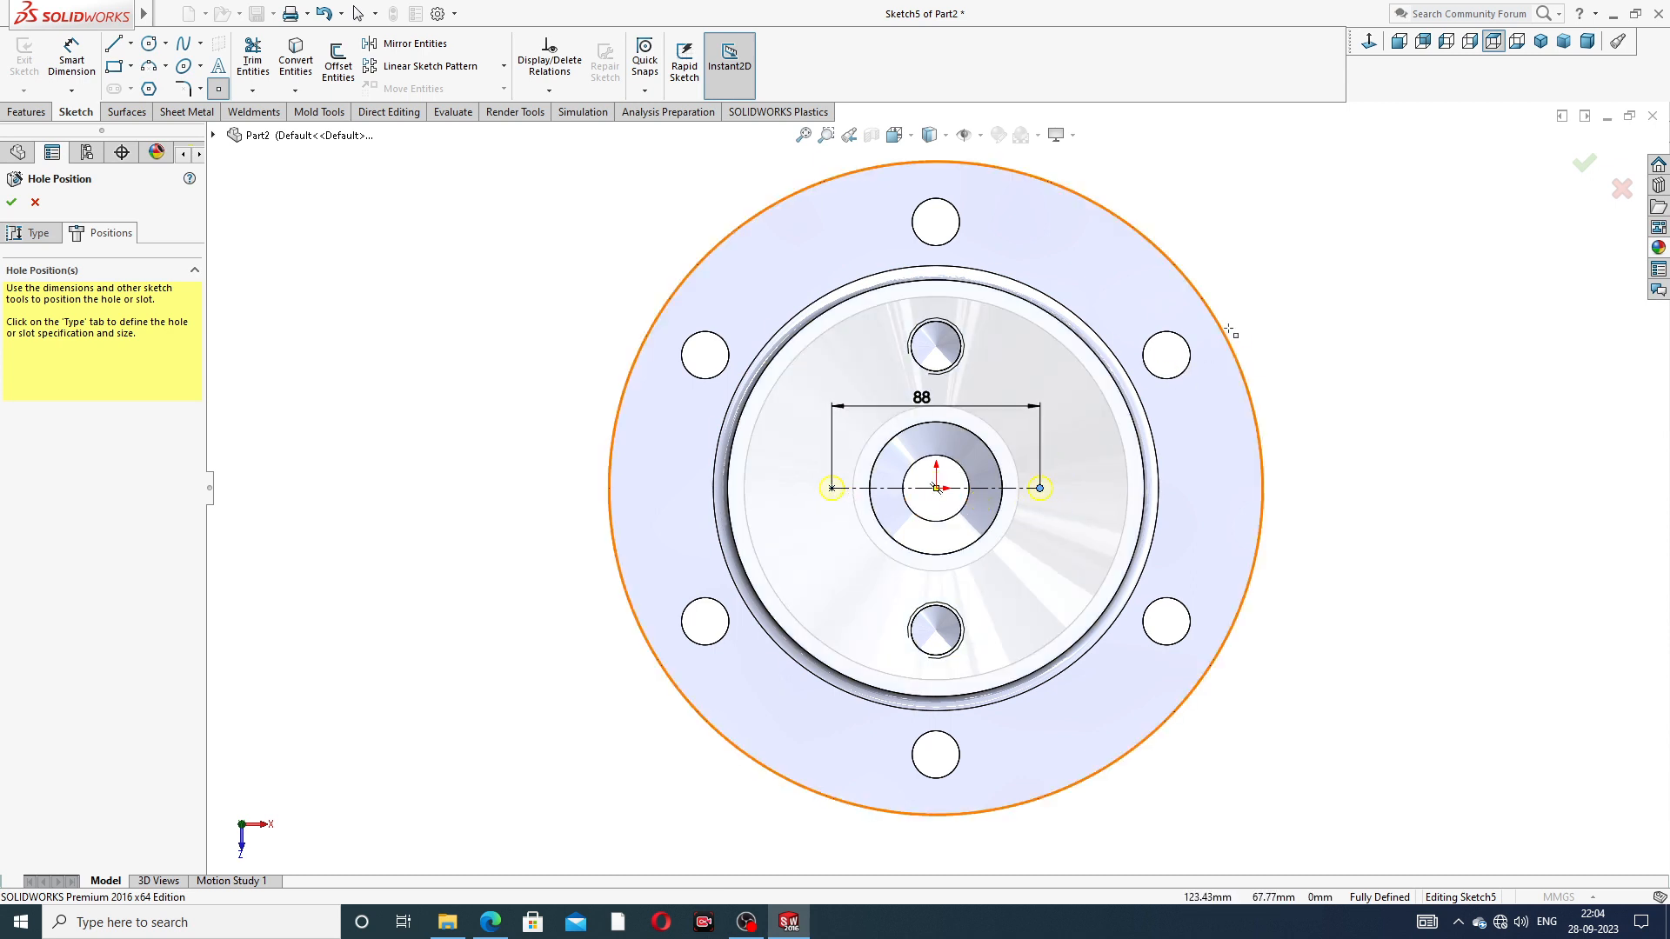
right_click(1284, 309)
click(1321, 320)
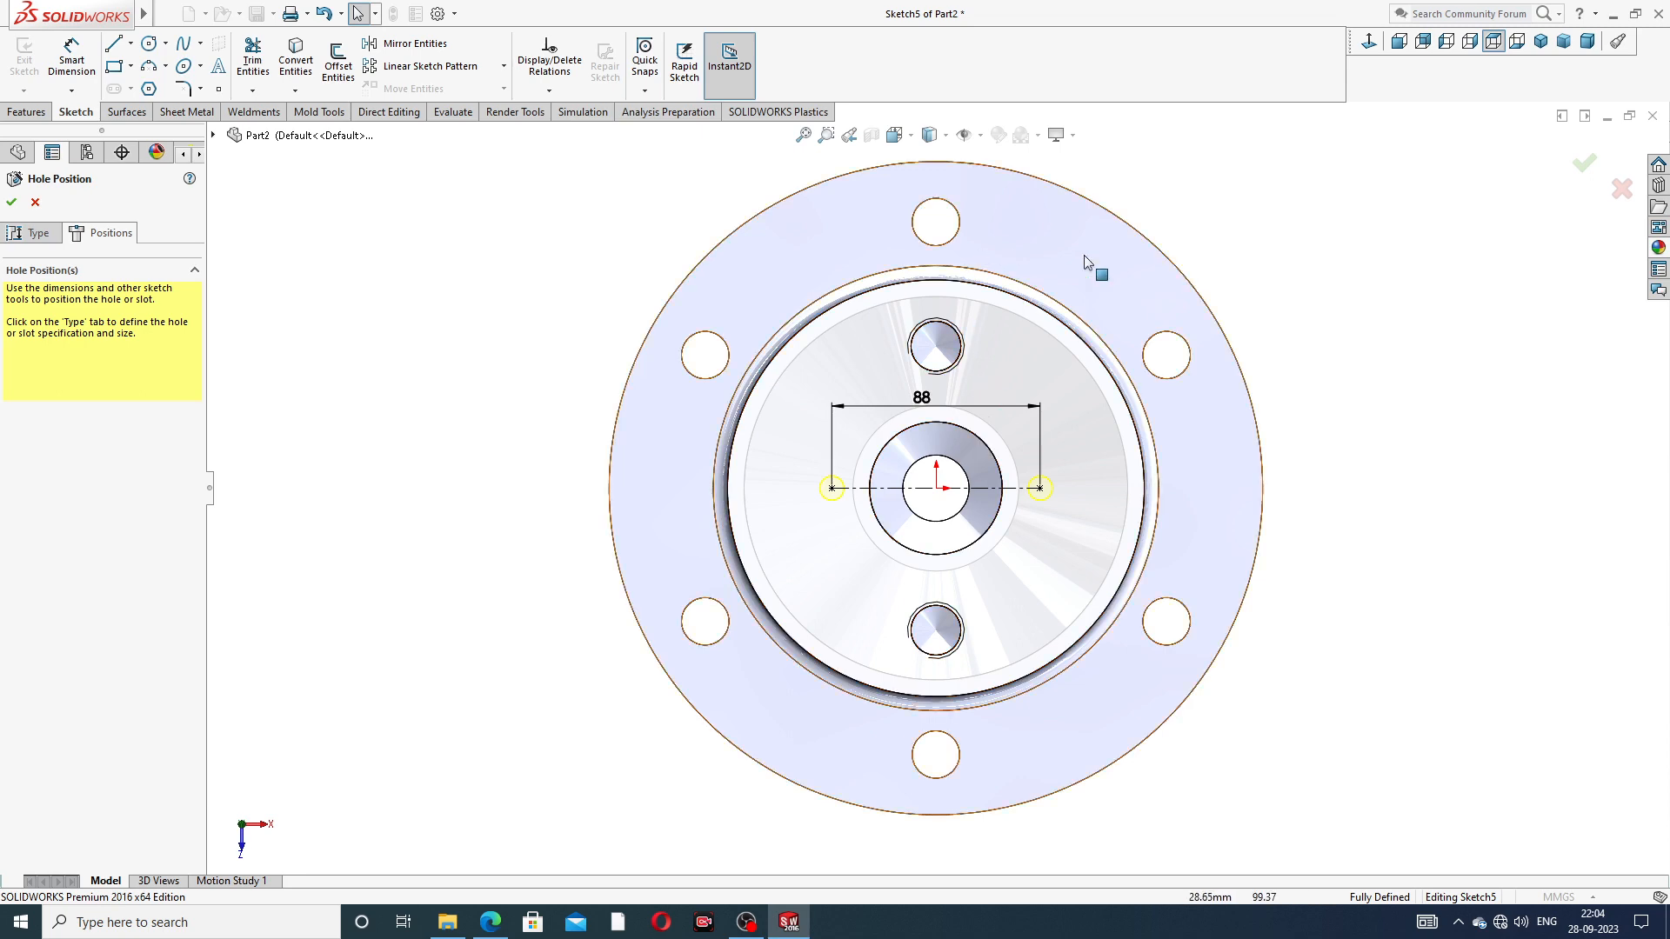
click(1584, 165)
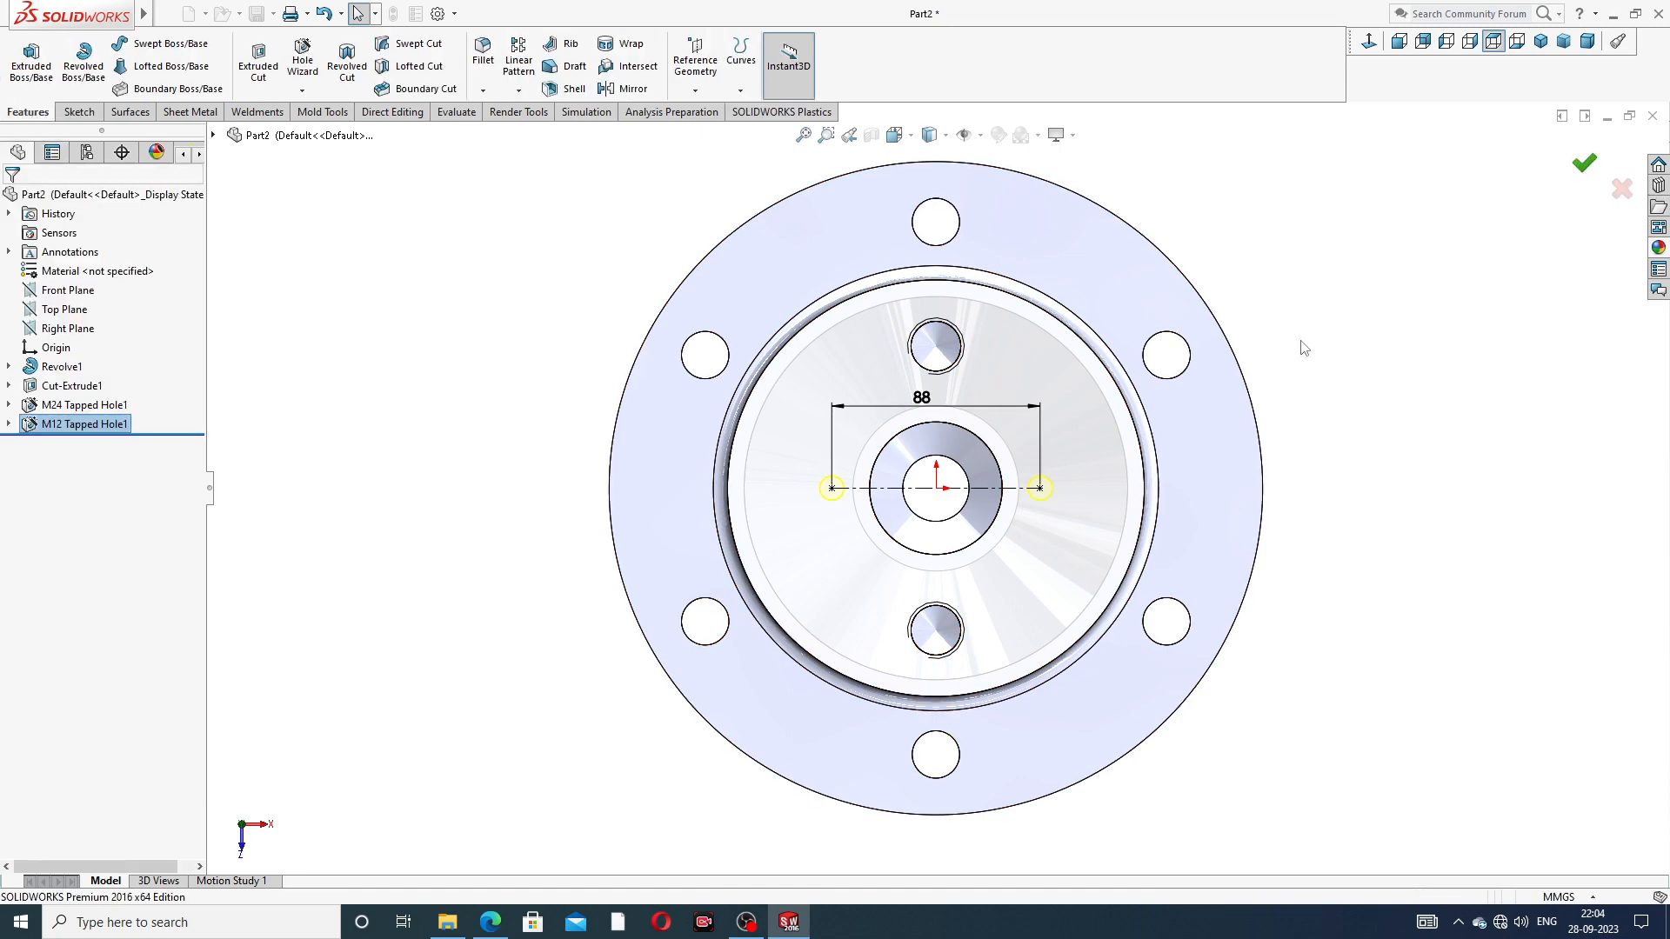
- Apply the polished brass appearance to the whole valve cover
scroll(910, 479, down, 2)
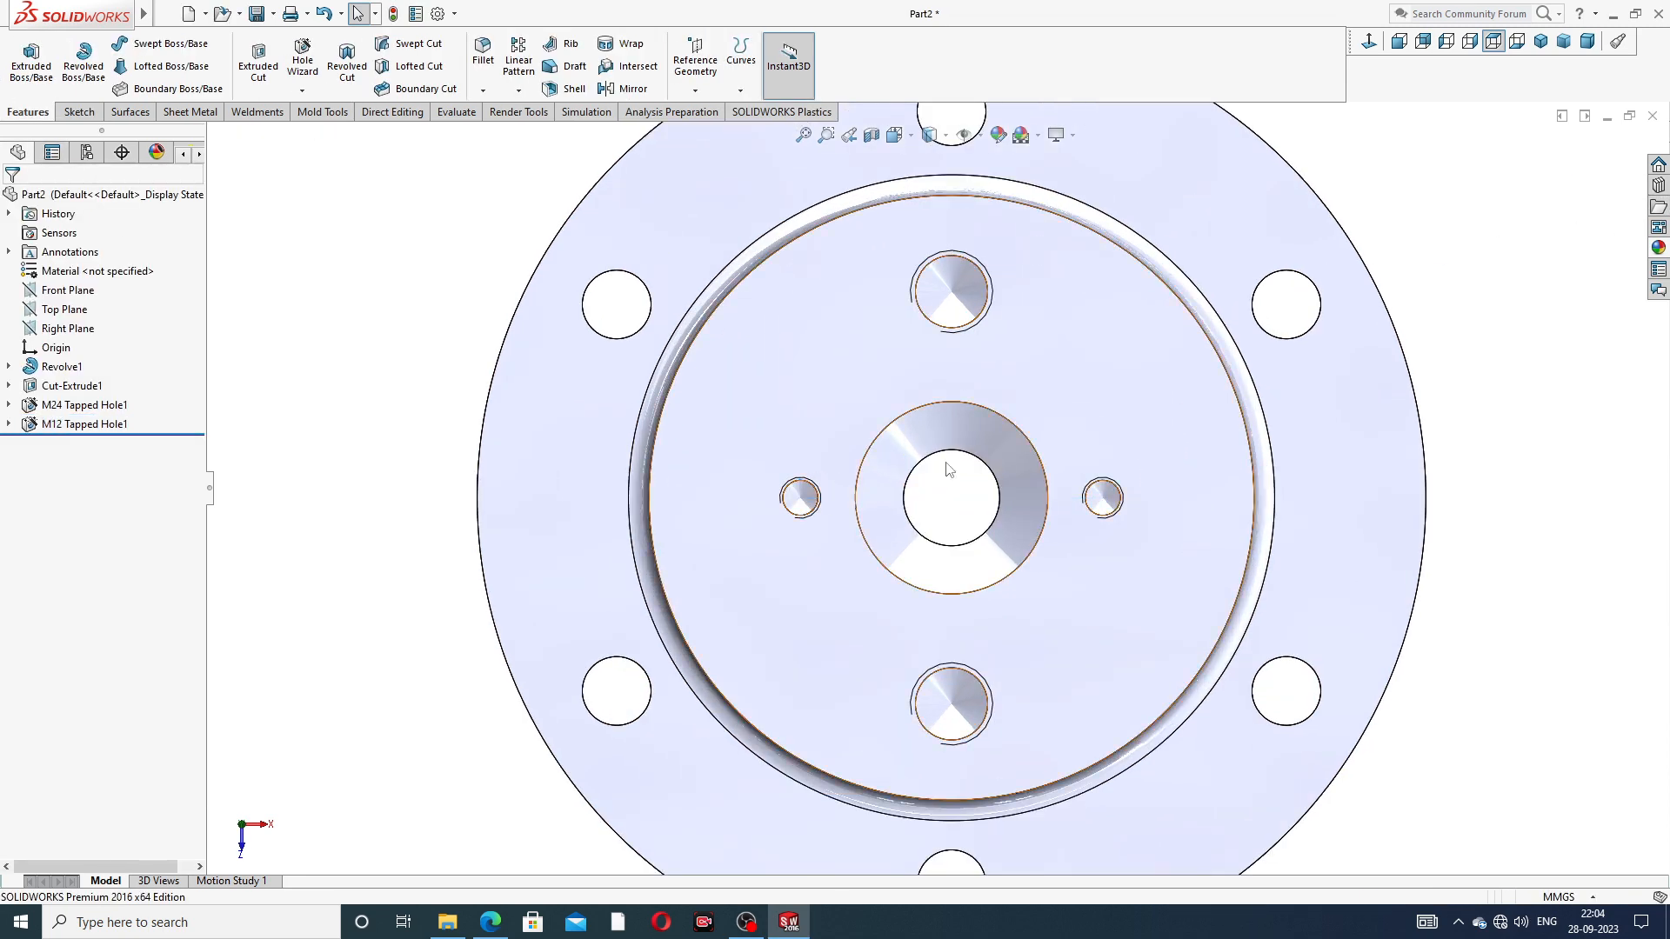
middle_drag(952, 494, 902, 377)
scroll(1018, 388, up, 3)
scroll(852, 473, down, 8)
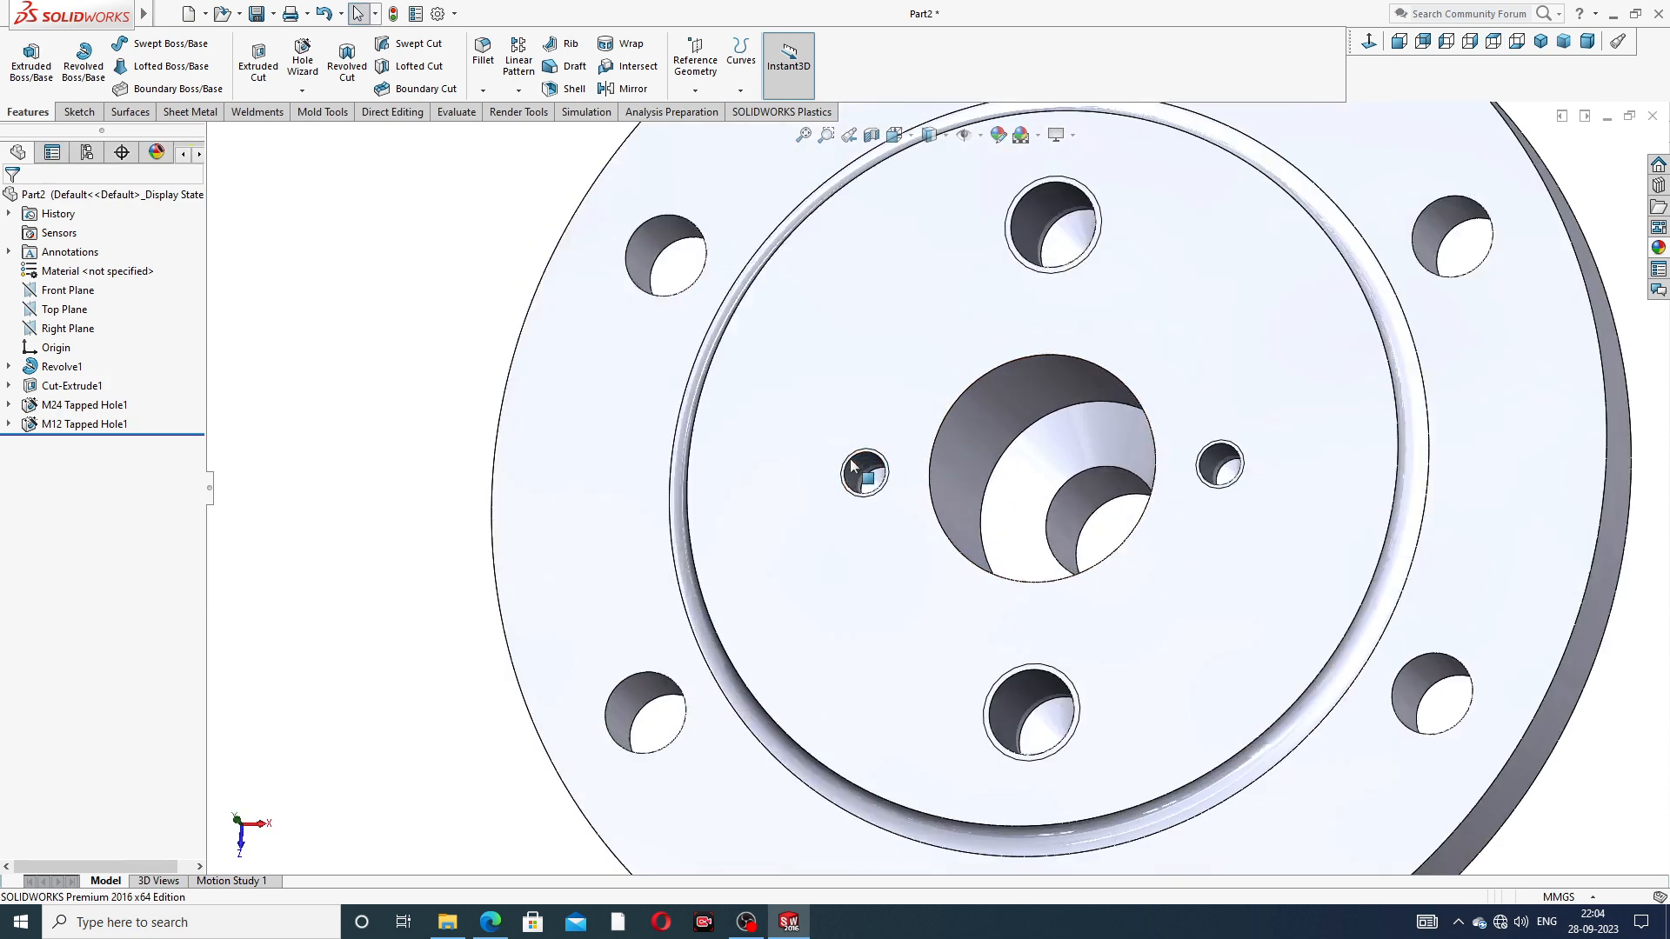
scroll(1213, 400, up, 6)
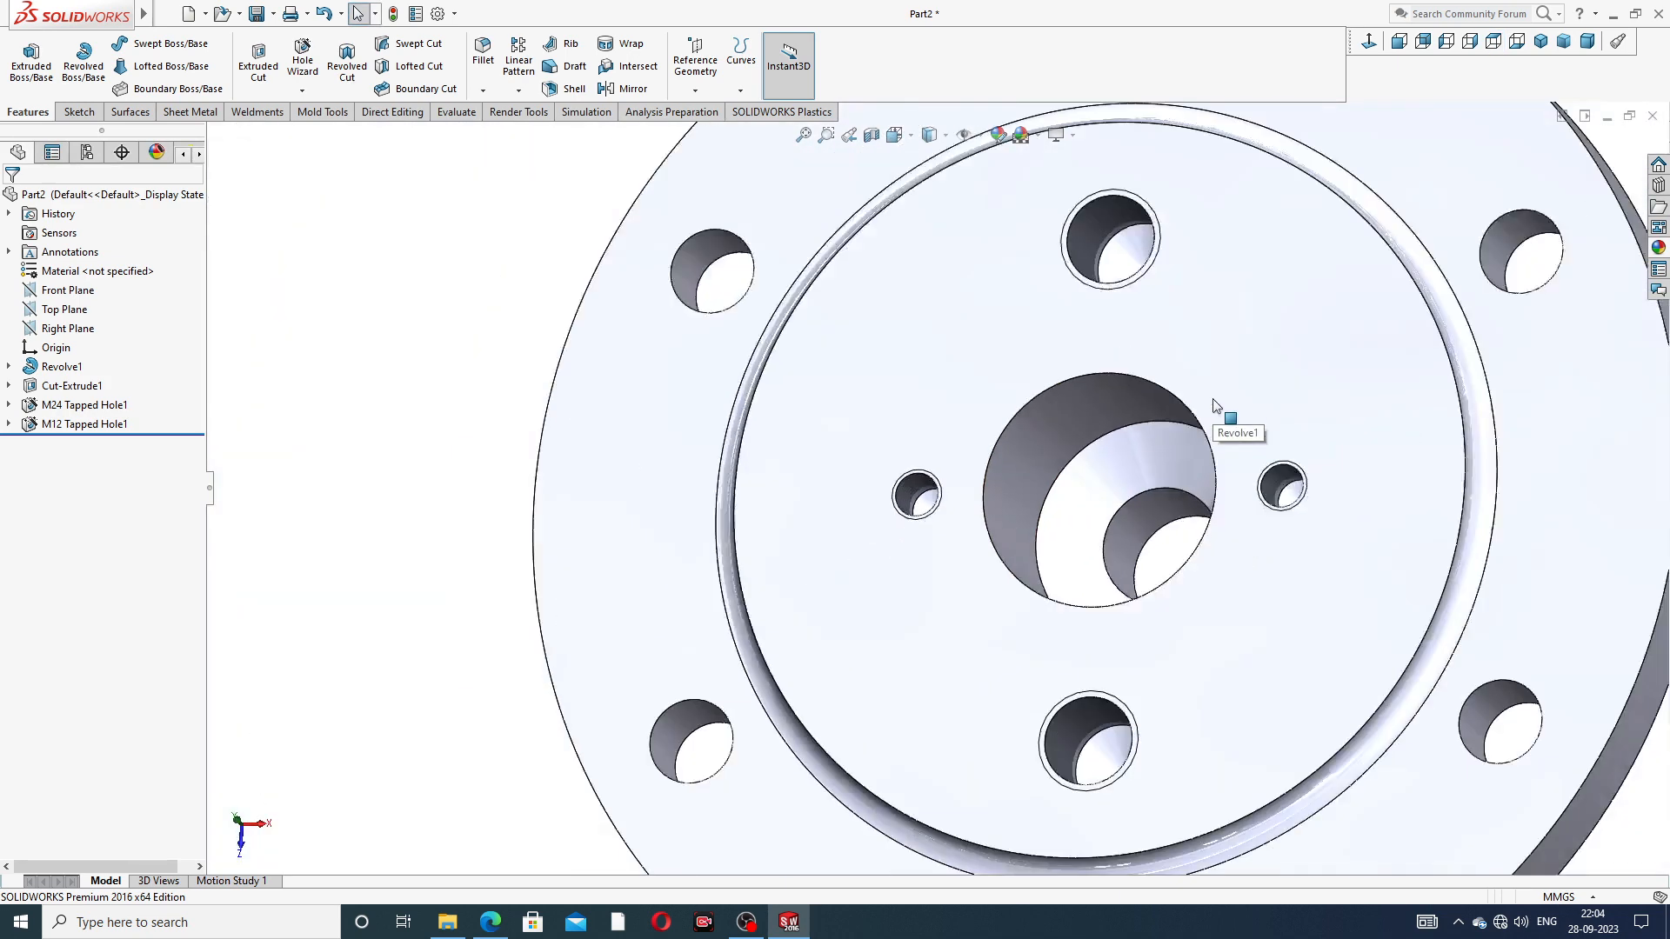
click(1657, 248)
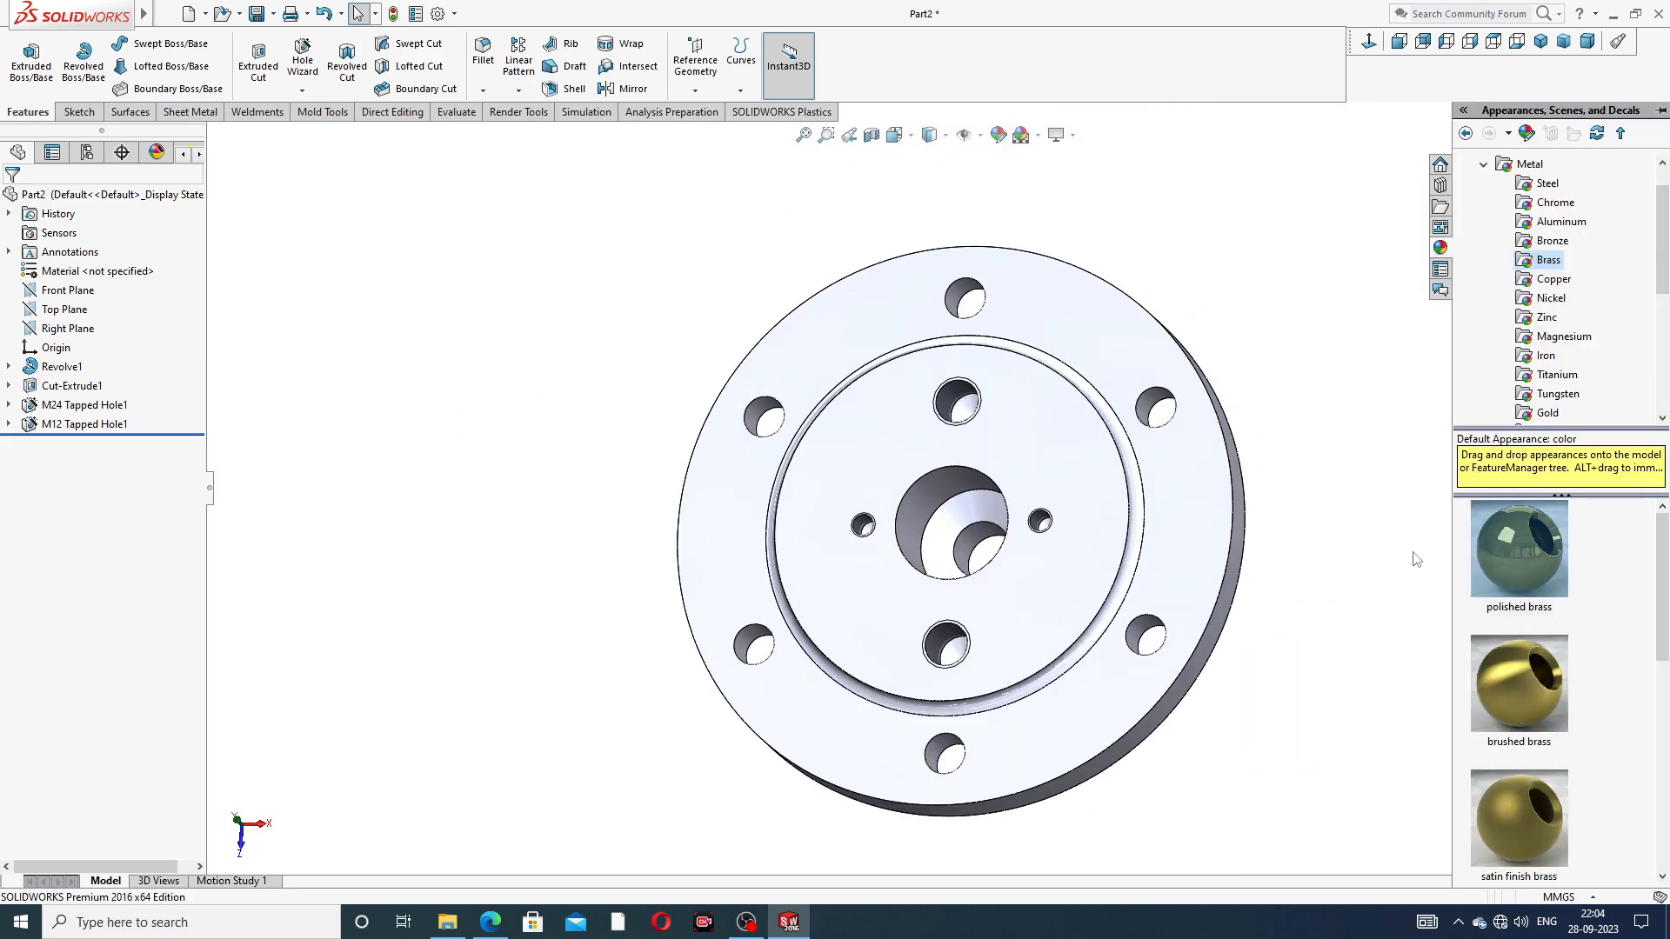
double_click(1515, 550)
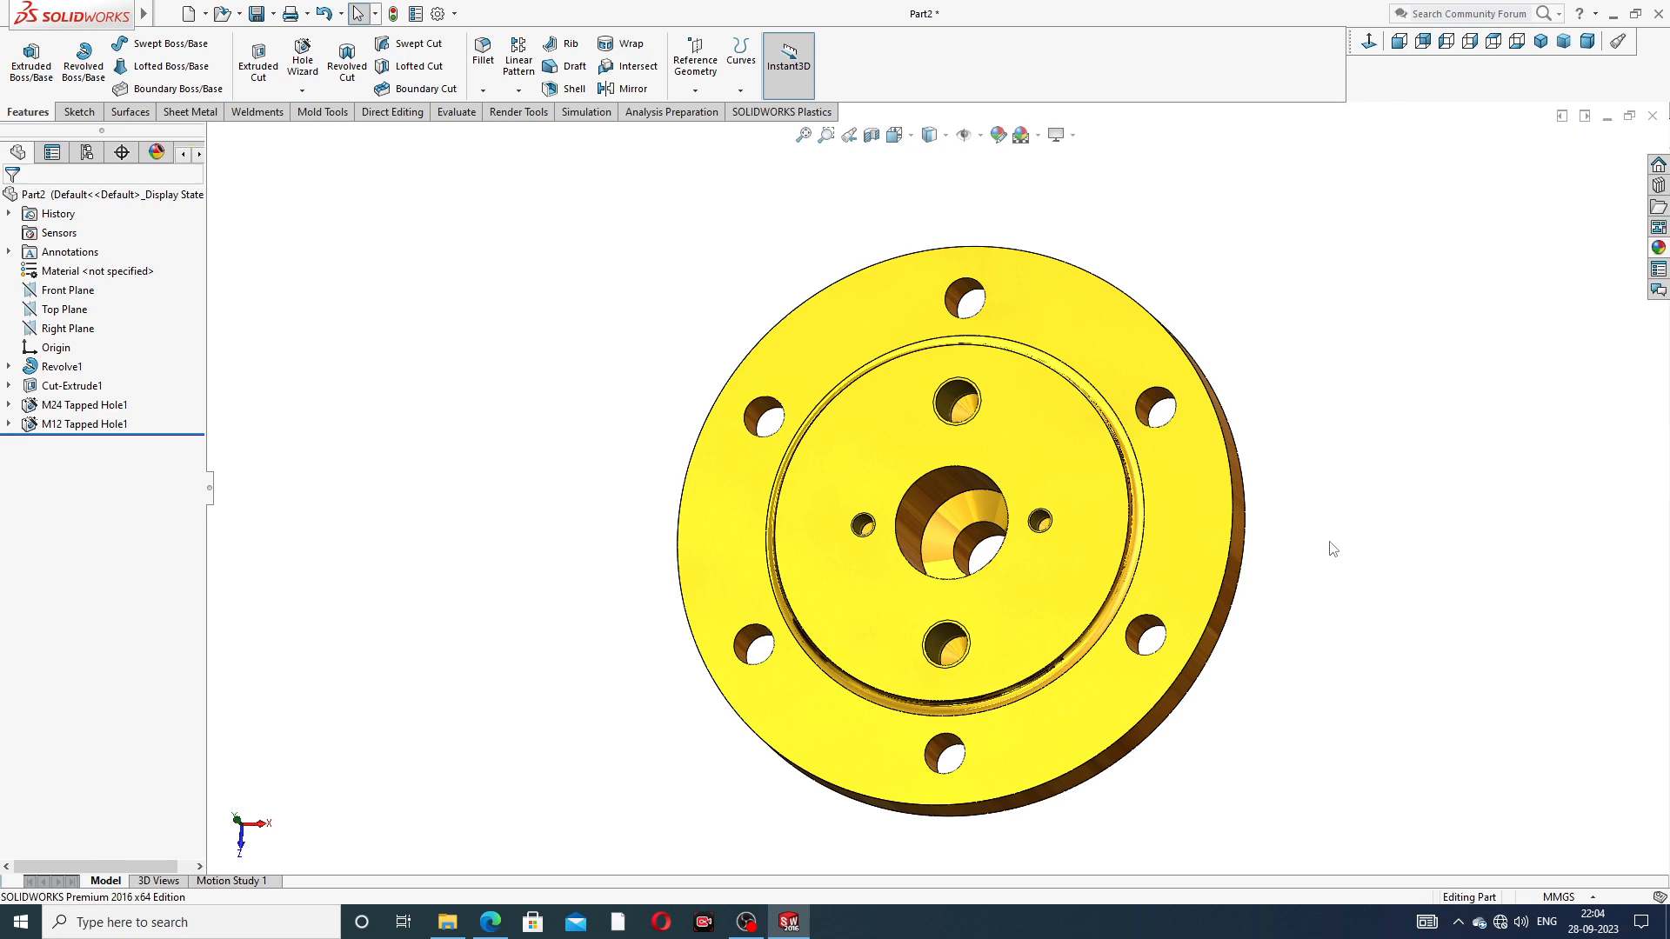
middle_drag(1263, 503, 1155, 606)
middle_drag(1081, 559, 1151, 492)
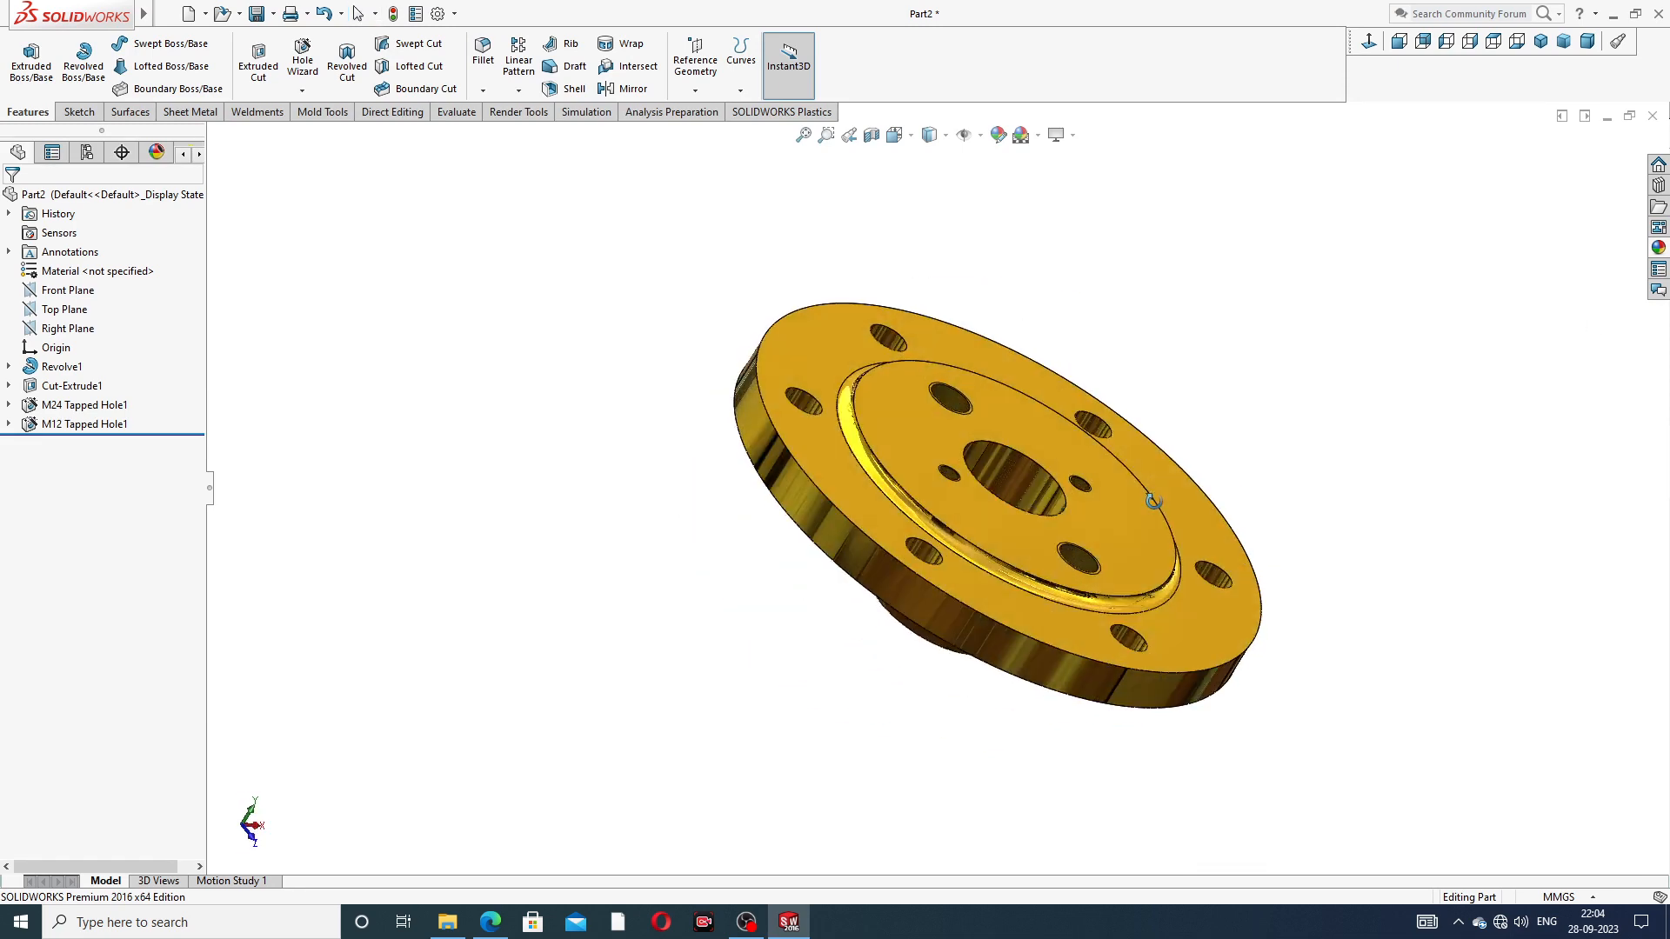